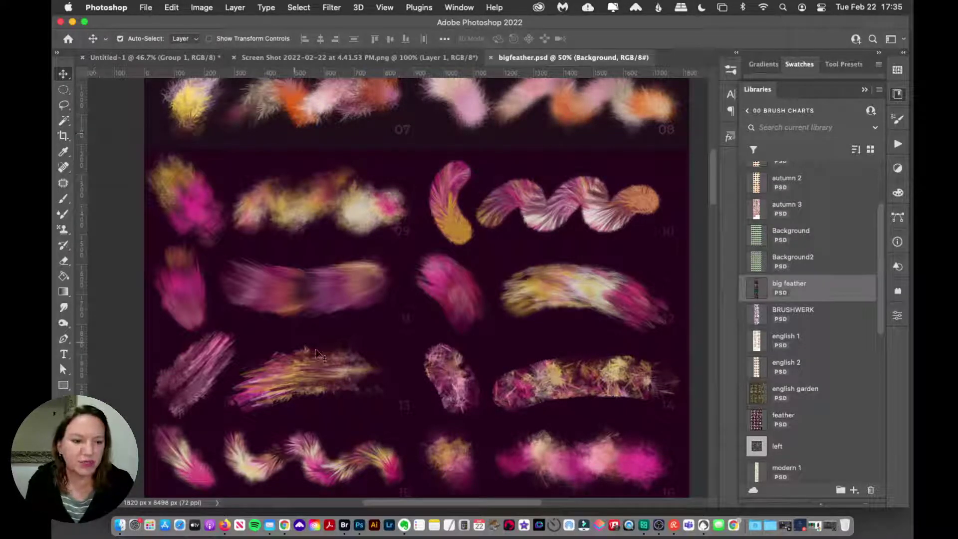
Show the Restream Chat window over the Photoshop panels and slightly narrow the Photoshop window.
click(800, 524)
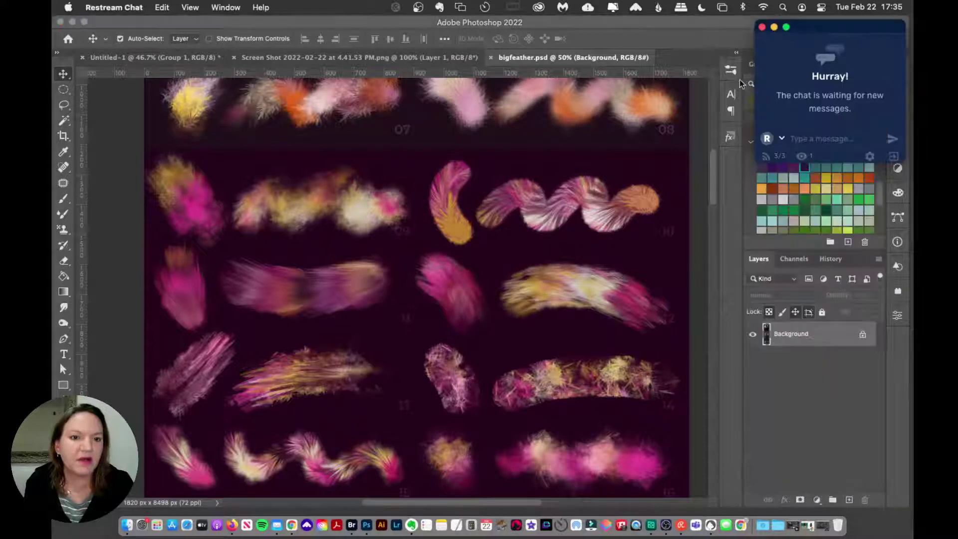
drag(812, 27, 820, 29)
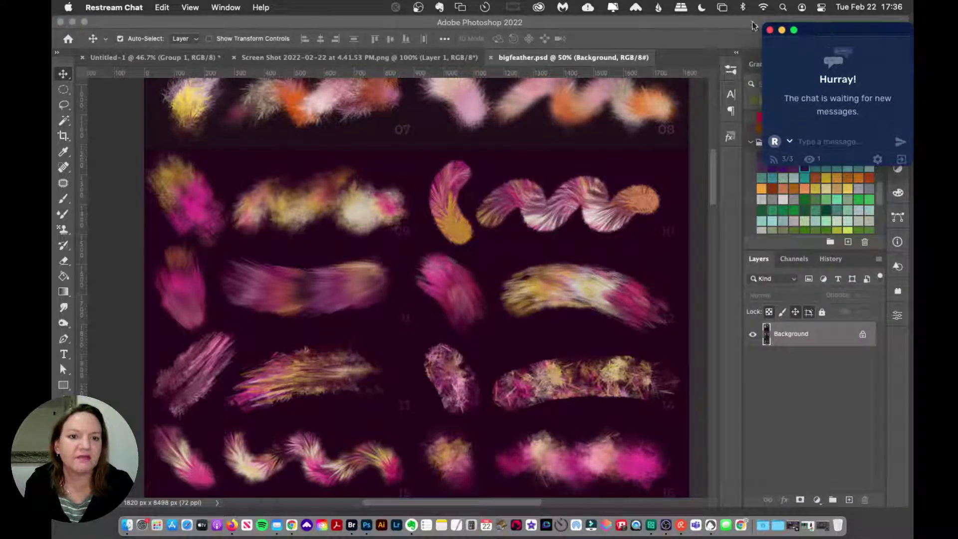
click(720, 26)
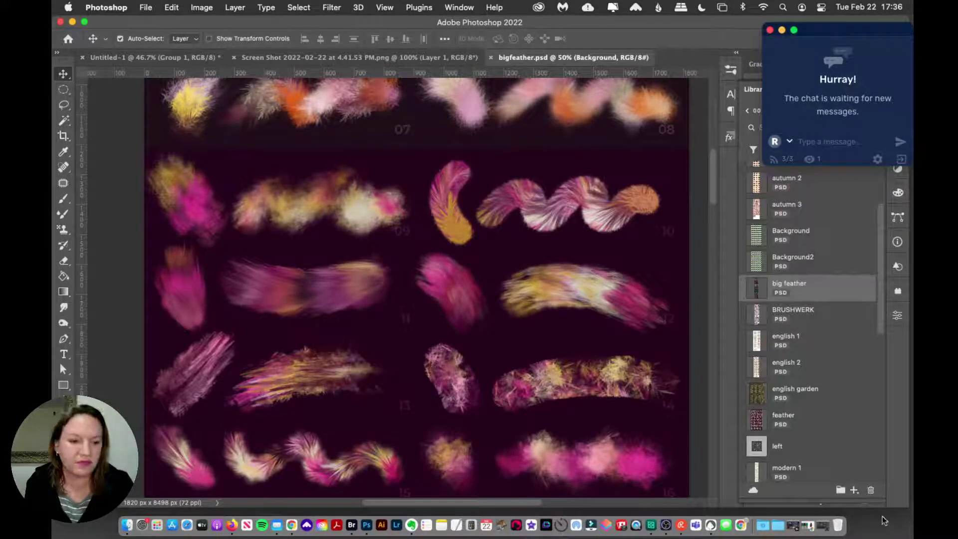
drag(908, 508, 888, 507)
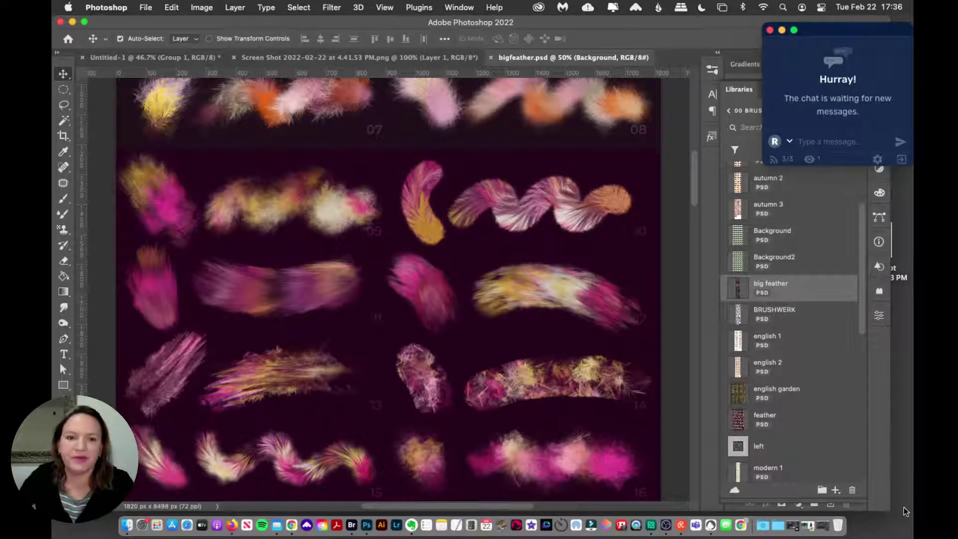
drag(826, 30, 823, 36)
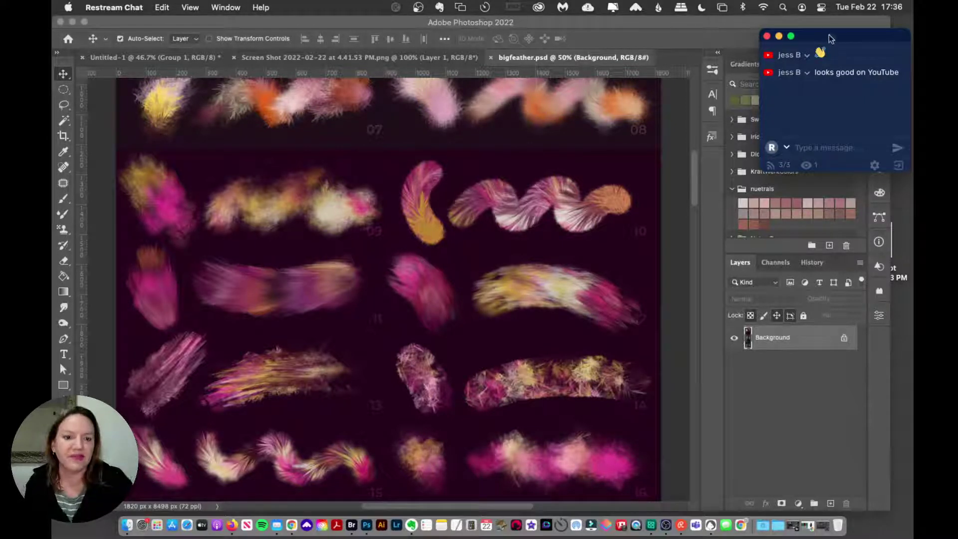
mouse_move(828, 39)
mouse_down()
mouse_move(818, 60)
mouse_move(823, 52)
mouse_up()
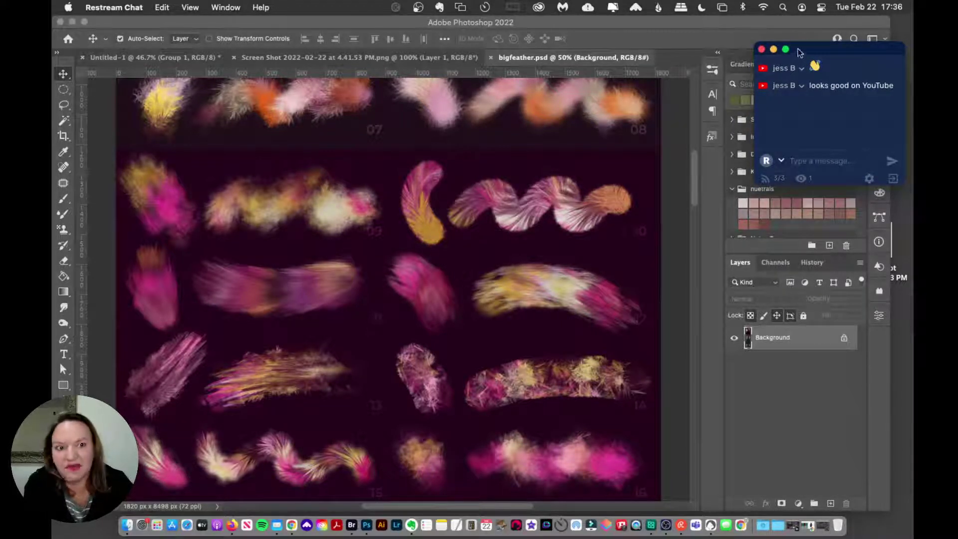
drag(794, 52, 799, 58)
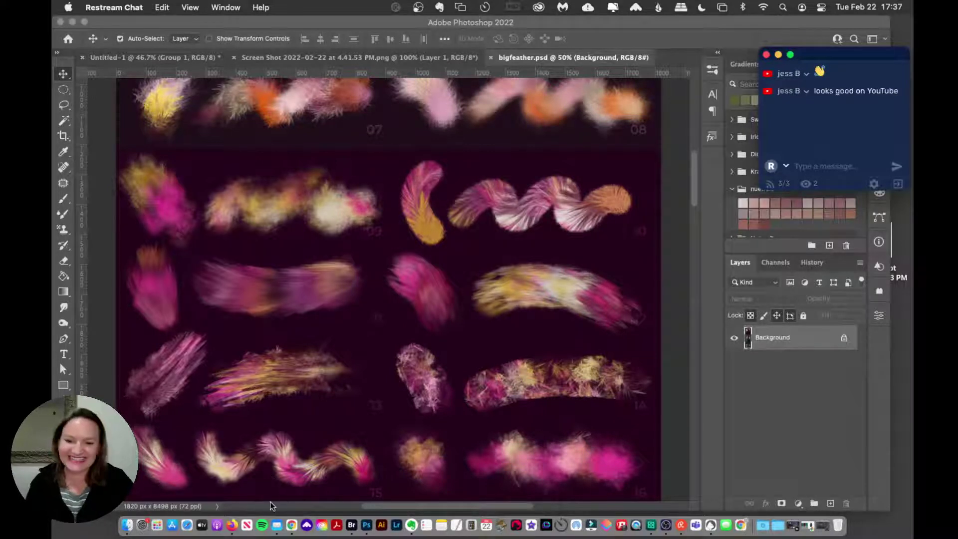
Switch to Chrome, minimize the chat window and bring up the Creators Couture article "Ultimate Guide to Photoshop Layer Styles".
click(291, 524)
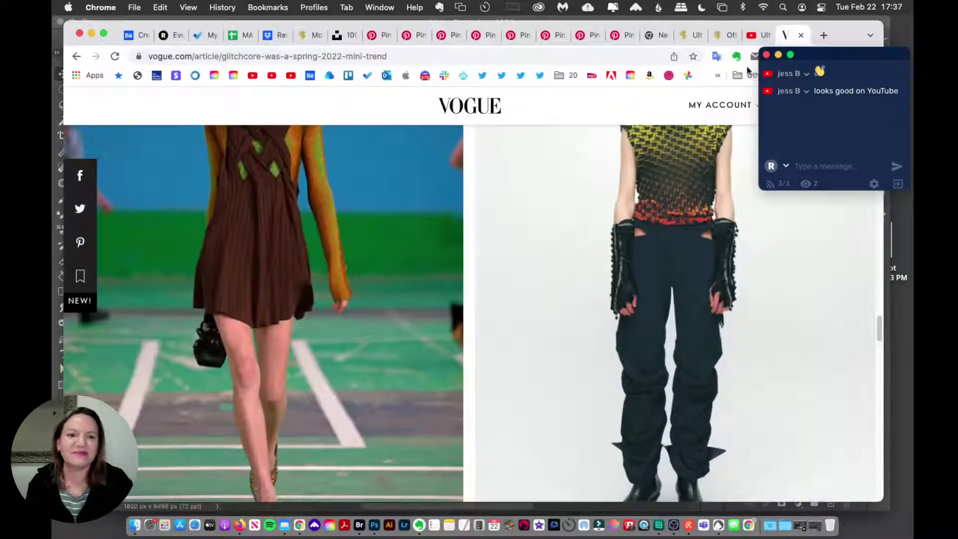
click(777, 56)
drag(840, 35, 840, 35)
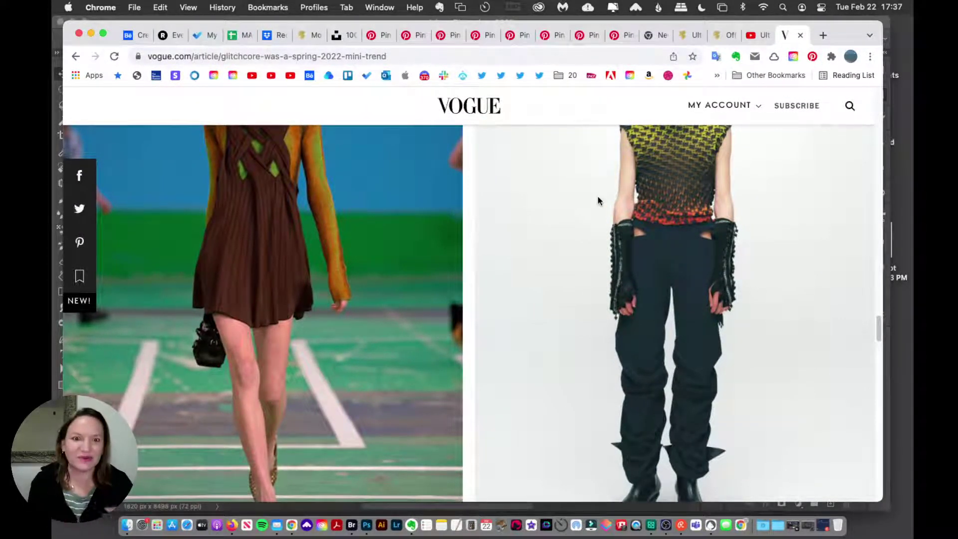
click(684, 35)
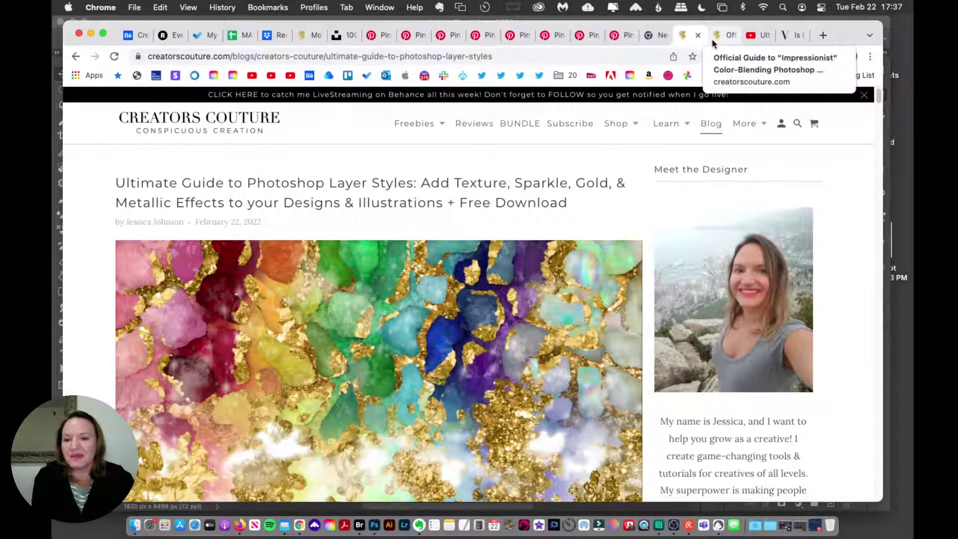
Examine the article's header artwork and its introduction video section on illustrating with layer styles.
scroll(818, 187, down, 3)
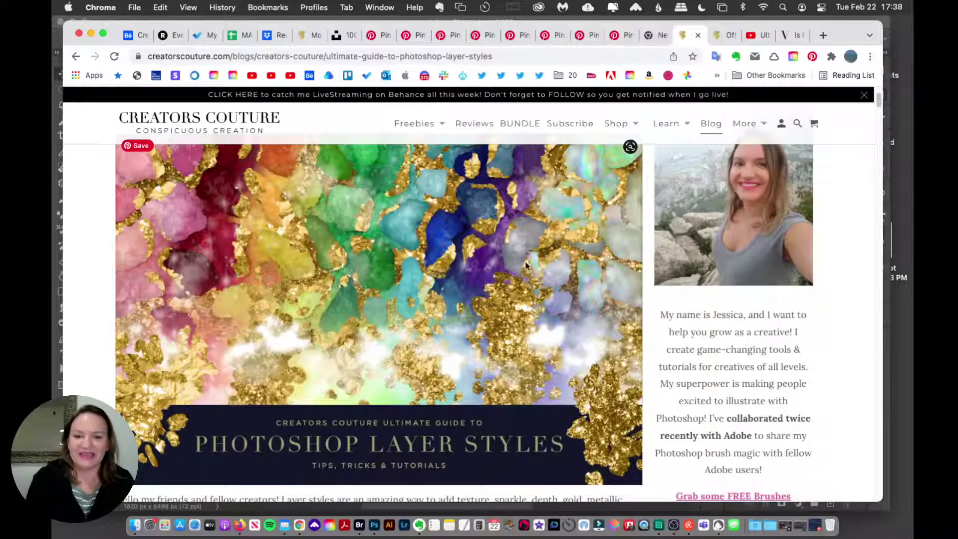
scroll(536, 260, up, 2)
scroll(529, 260, down, 10)
scroll(527, 263, down, 1)
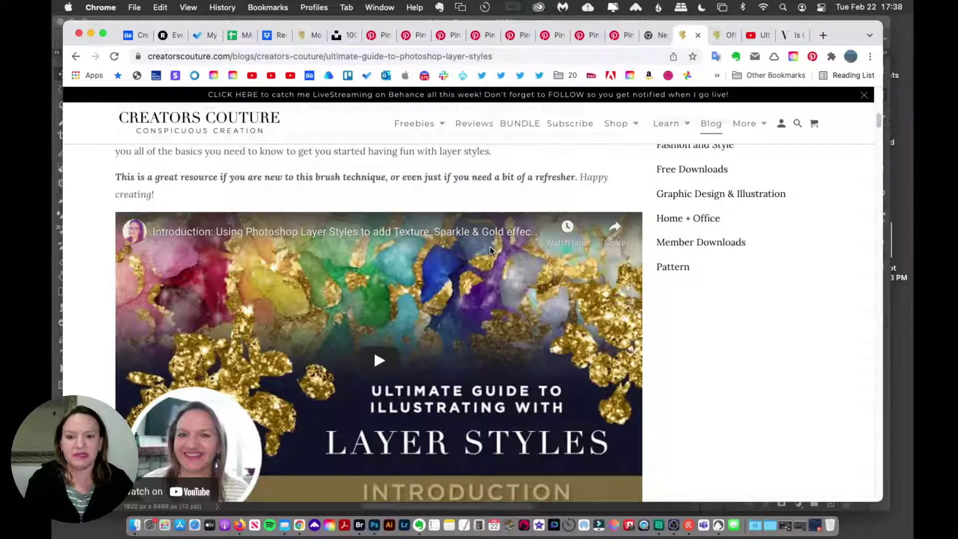
scroll(490, 247, up, 1)
scroll(490, 247, down, 3)
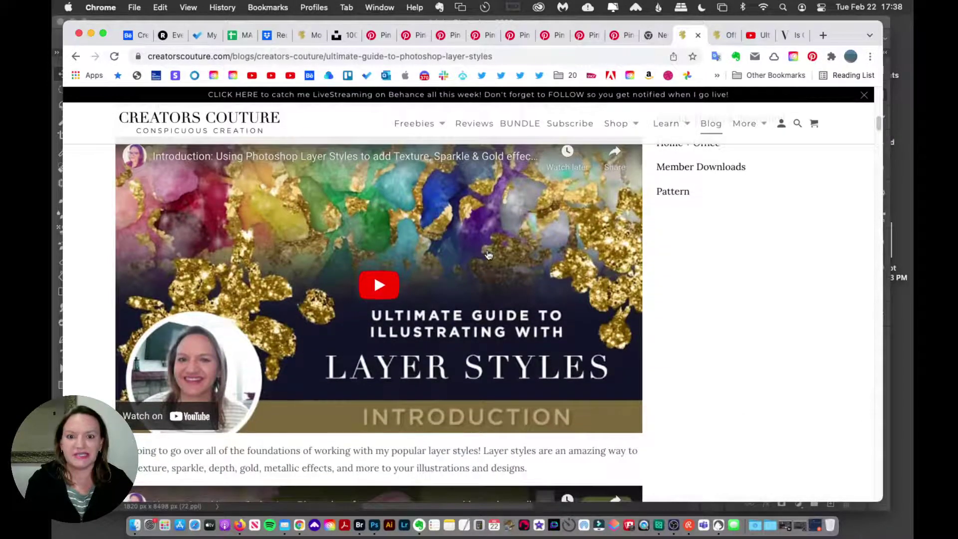
scroll(489, 255, down, 2)
scroll(487, 257, up, 3)
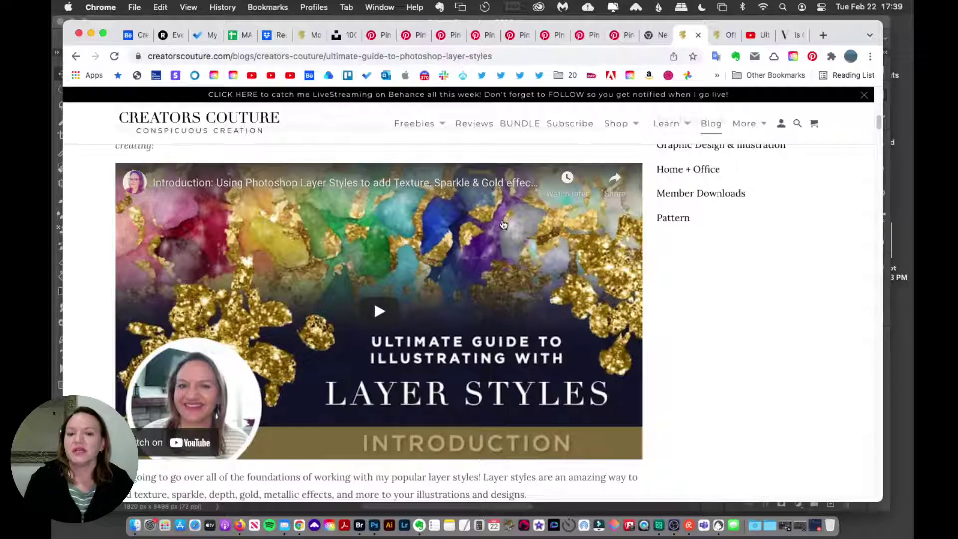
scroll(502, 225, up, 3)
scroll(369, 213, down, 5)
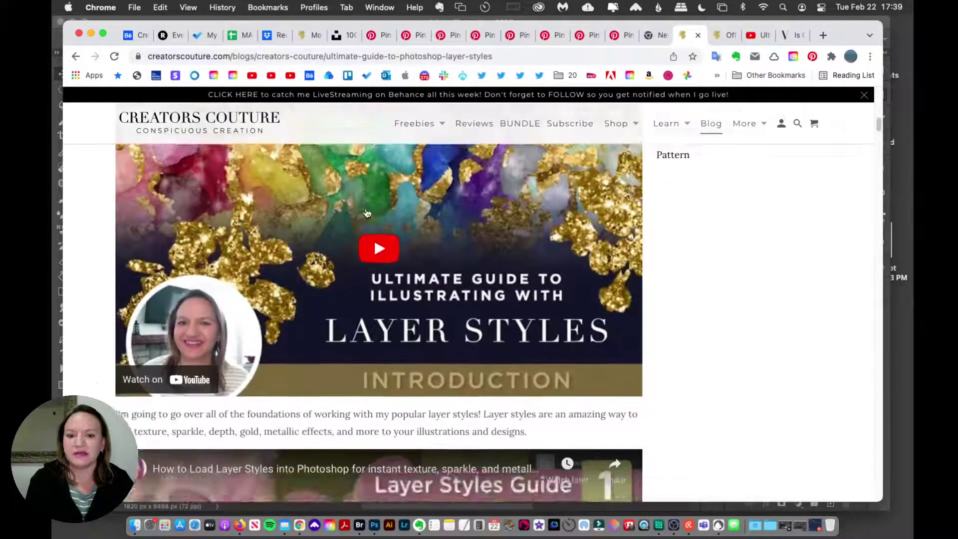
scroll(366, 213, down, 3)
scroll(363, 214, up, 3)
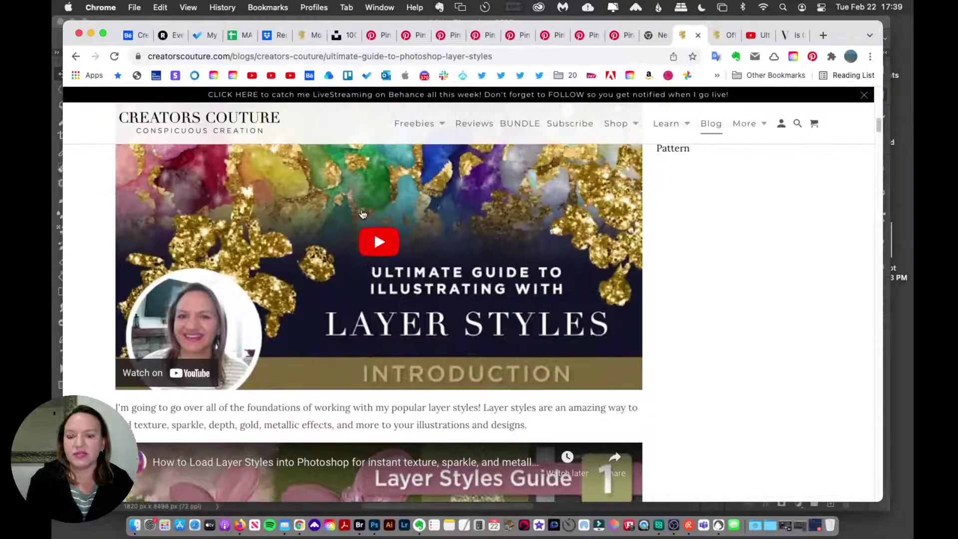
Review the numbered Layer Styles Guide video tutorials 1 to 6 and their descriptions.
scroll(362, 213, down, 6)
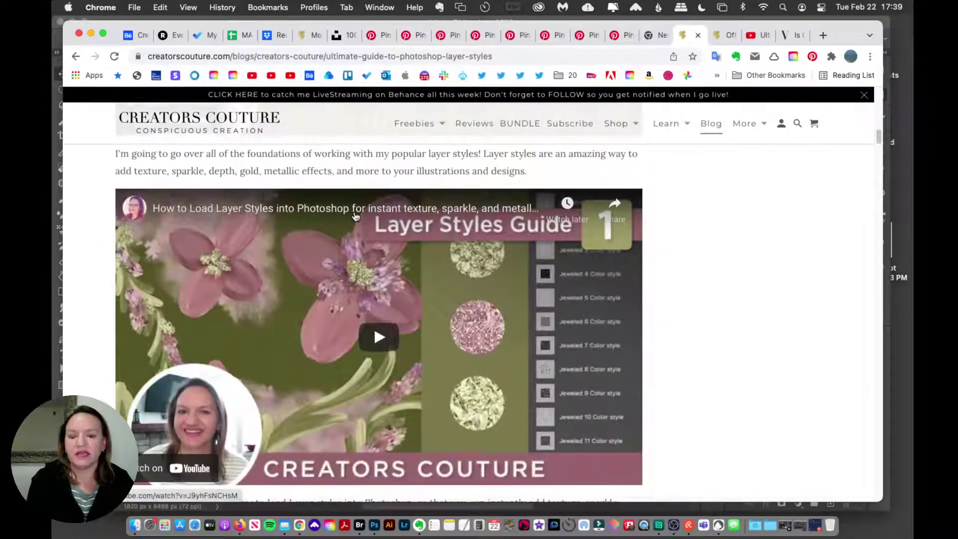
scroll(355, 216, down, 5)
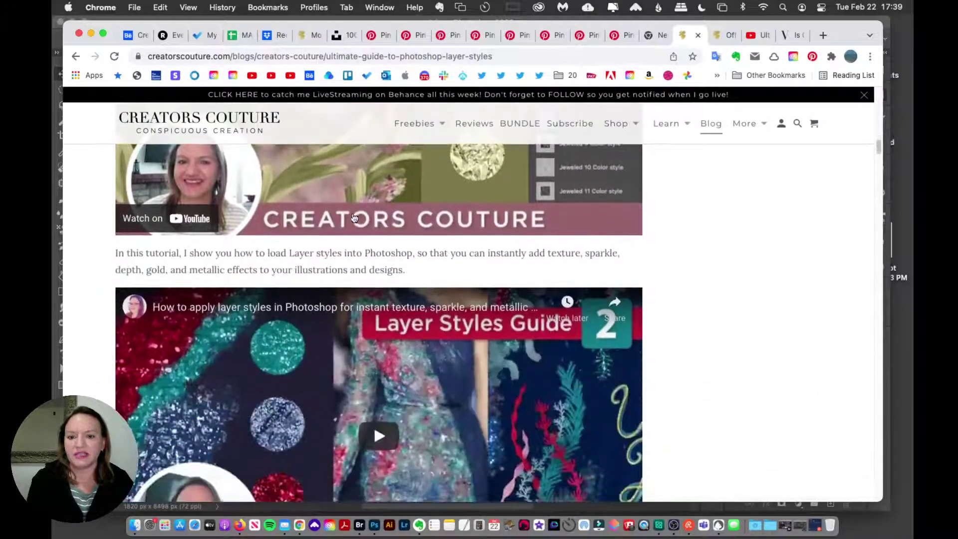
scroll(354, 218, down, 4)
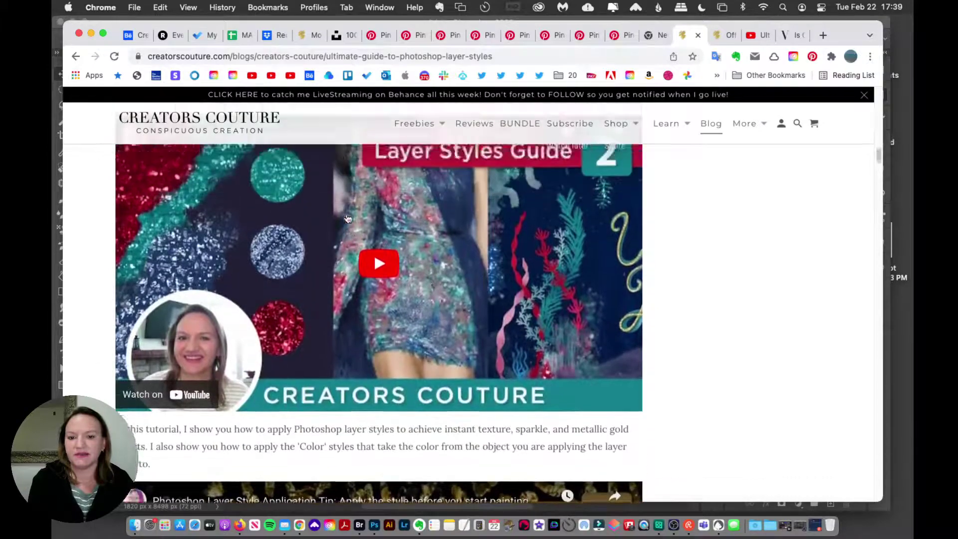
scroll(348, 218, up, 10)
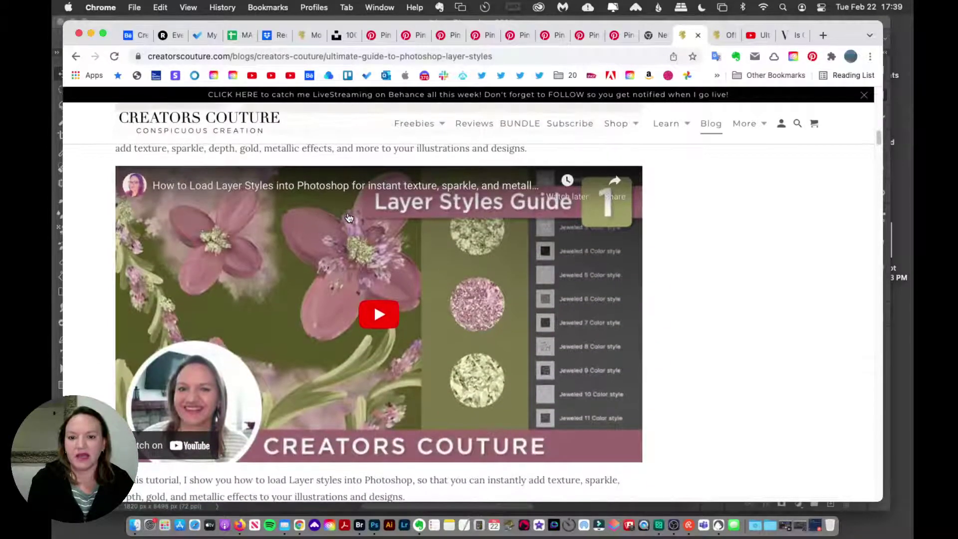
scroll(566, 244, down, 3)
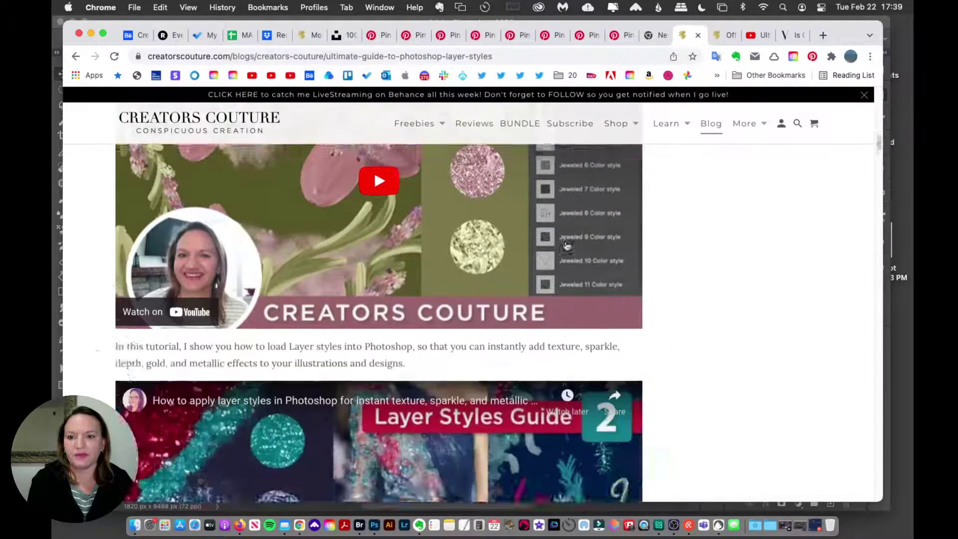
scroll(566, 244, down, 4)
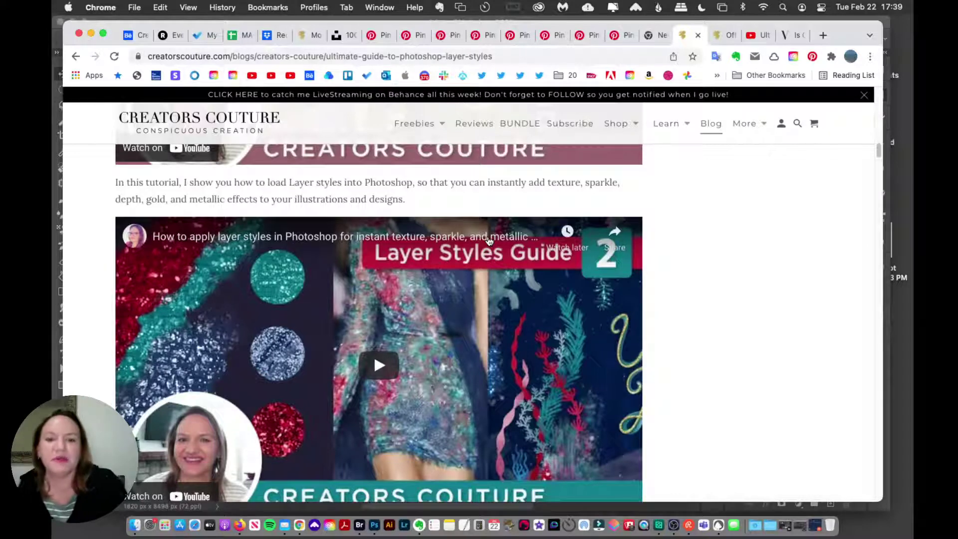
scroll(441, 262, down, 3)
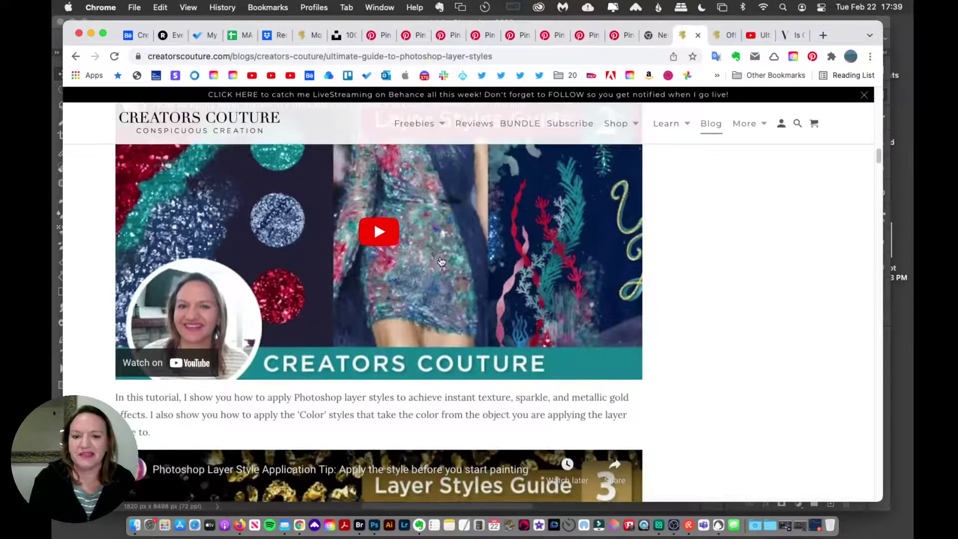
scroll(429, 269, down, 6)
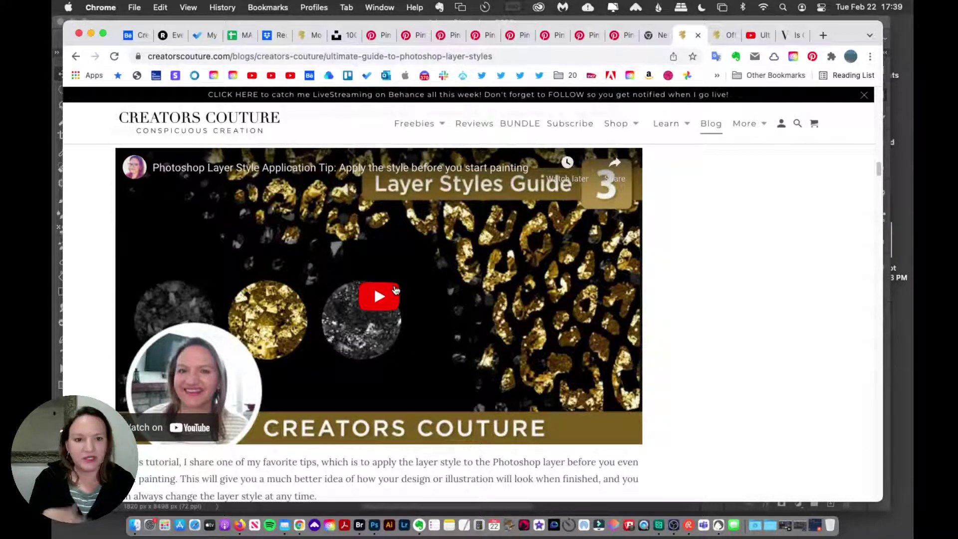
scroll(394, 289, down, 7)
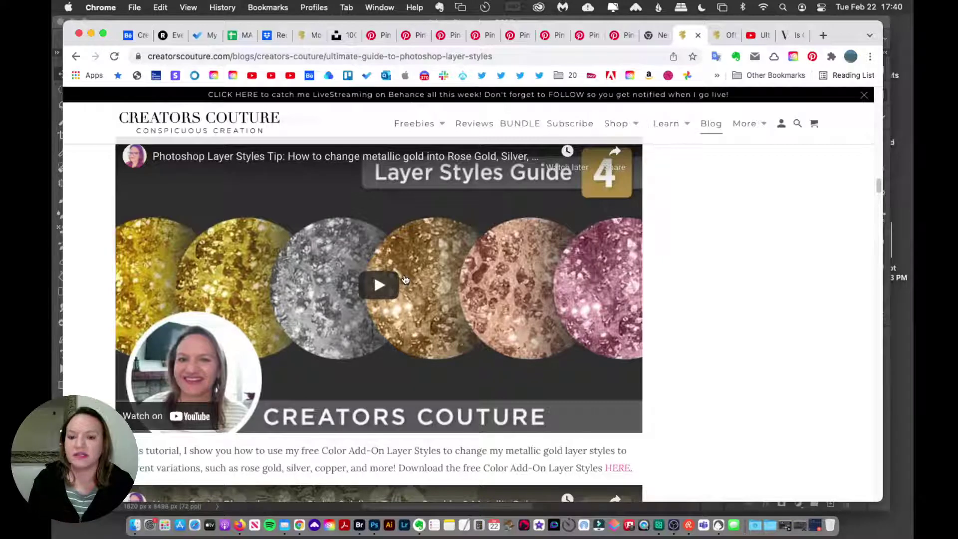
scroll(405, 279, down, 6)
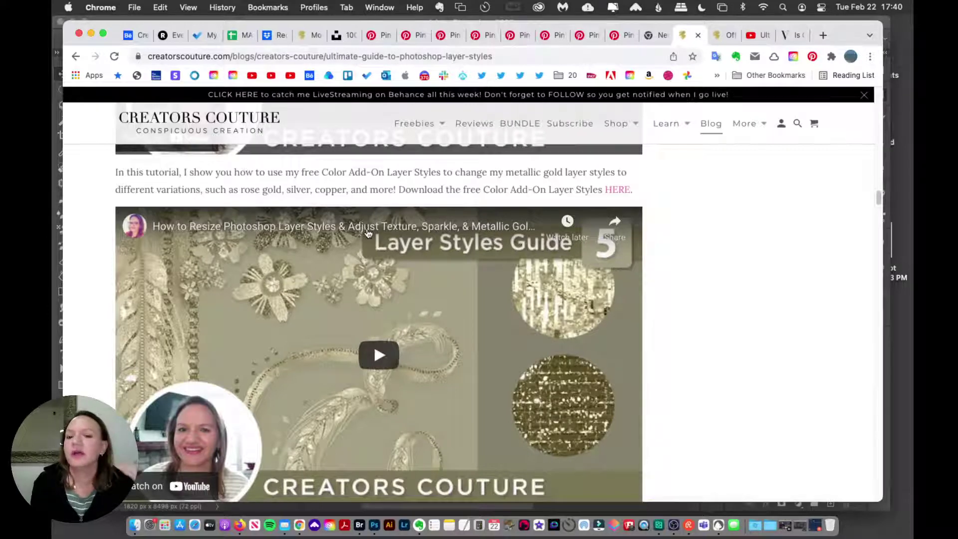
scroll(429, 274, down, 5)
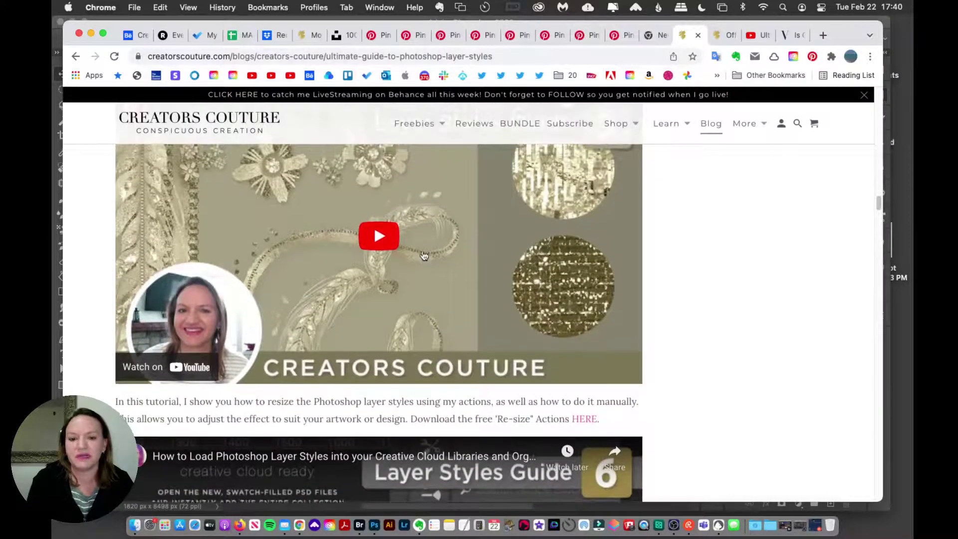
scroll(416, 262, up, 2)
scroll(406, 267, down, 10)
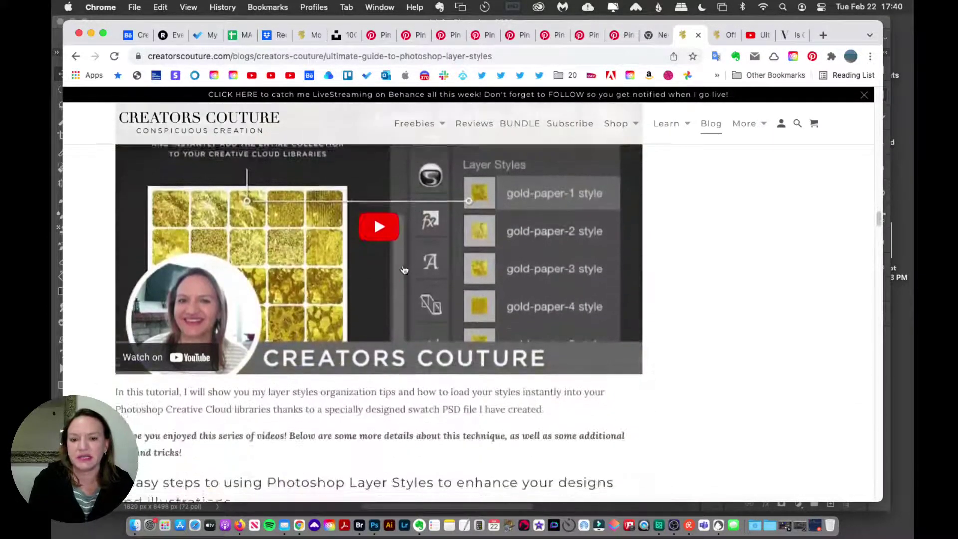
Skim the written steps, resizing advice, organization tips and the gallery of Photoshop layer styles in action.
scroll(404, 269, down, 12)
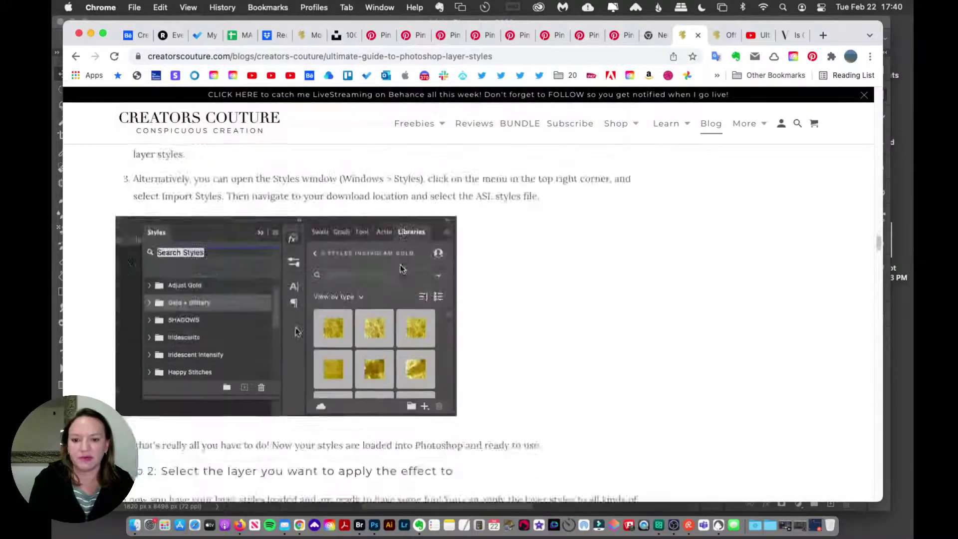
scroll(400, 269, down, 20)
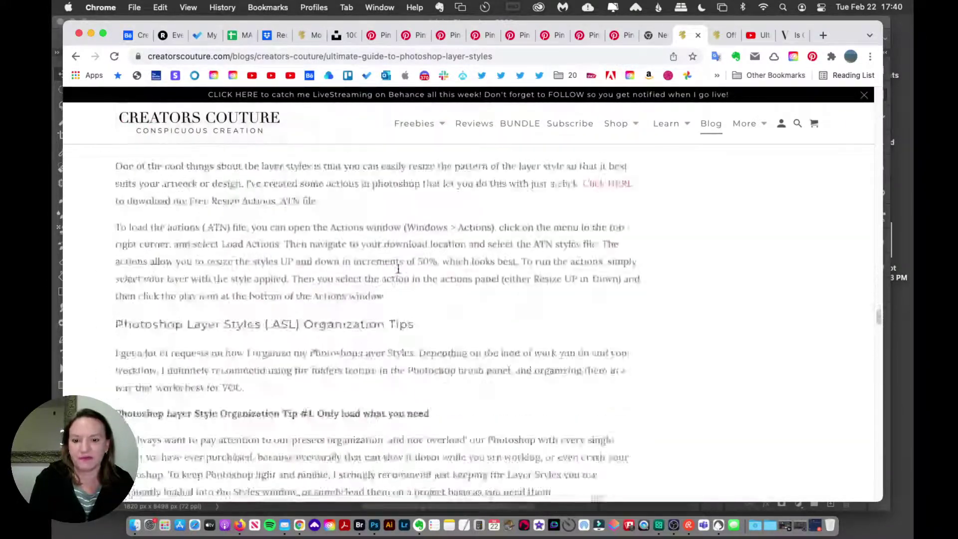
scroll(398, 269, down, 20)
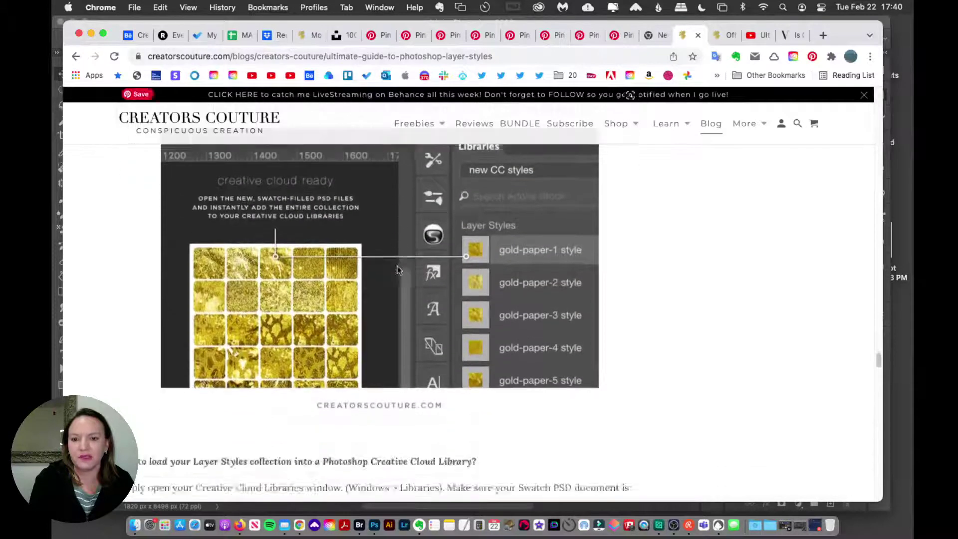
scroll(397, 270, down, 8)
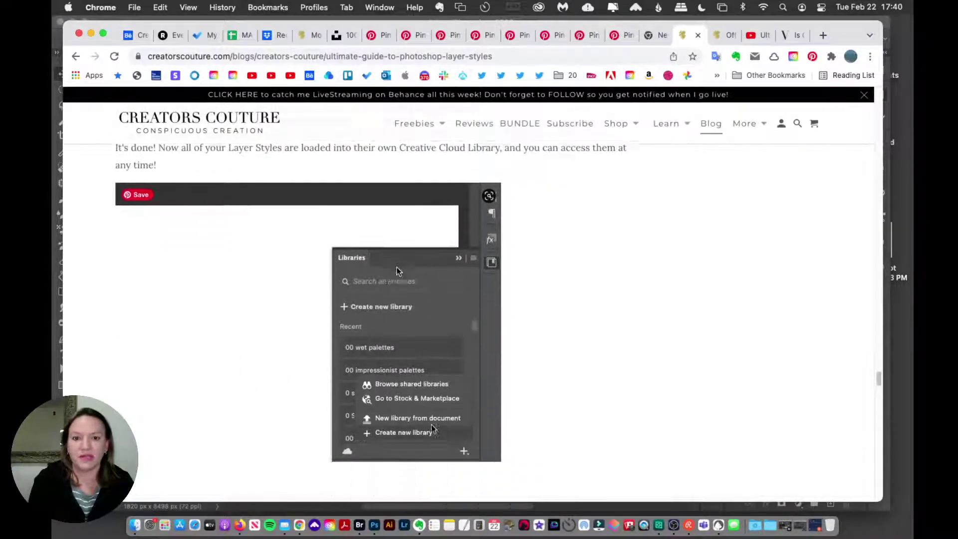
scroll(397, 269, down, 3)
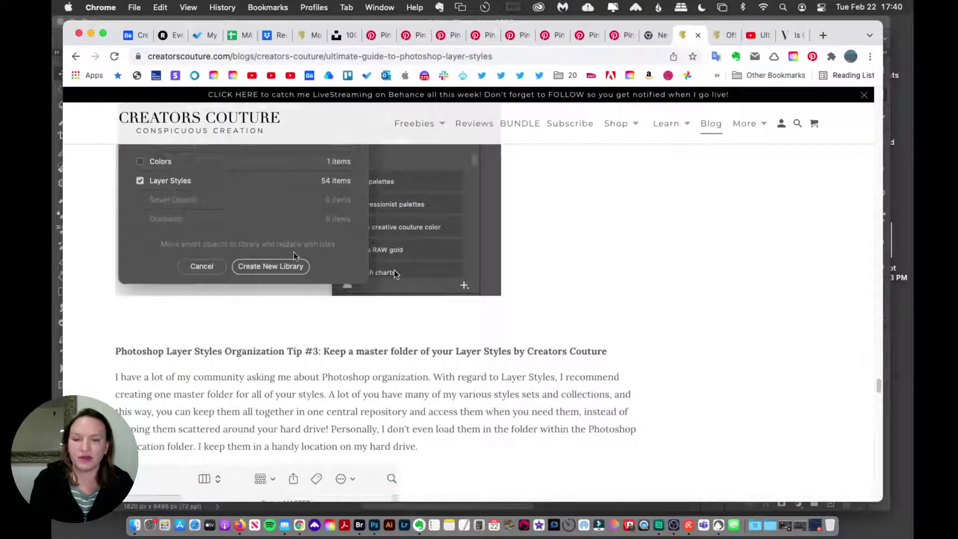
scroll(394, 270, down, 15)
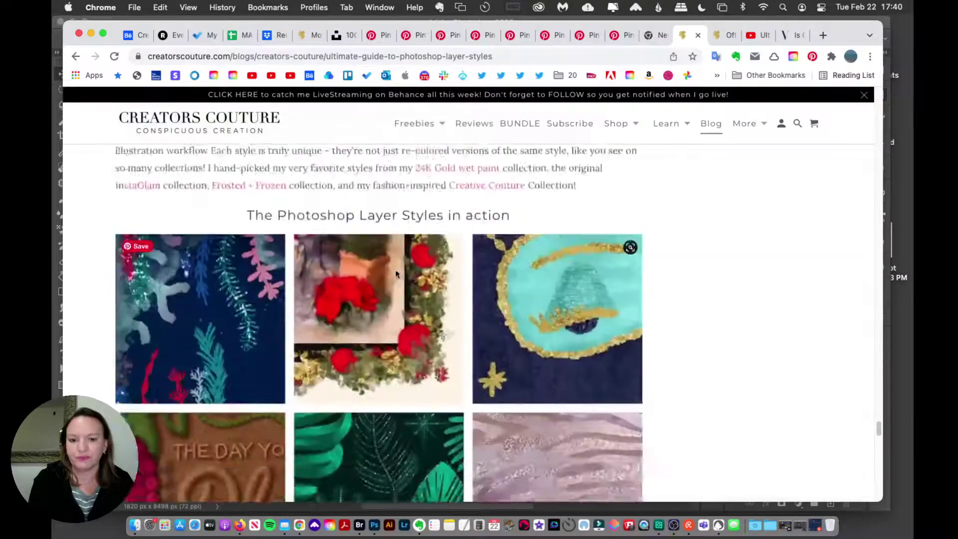
scroll(396, 268, down, 3)
Bring up the Creators Couture article on the Multi-Color "Impressionist" Photoshop Brush Technique and examine its header artwork and introduction video.
click(717, 36)
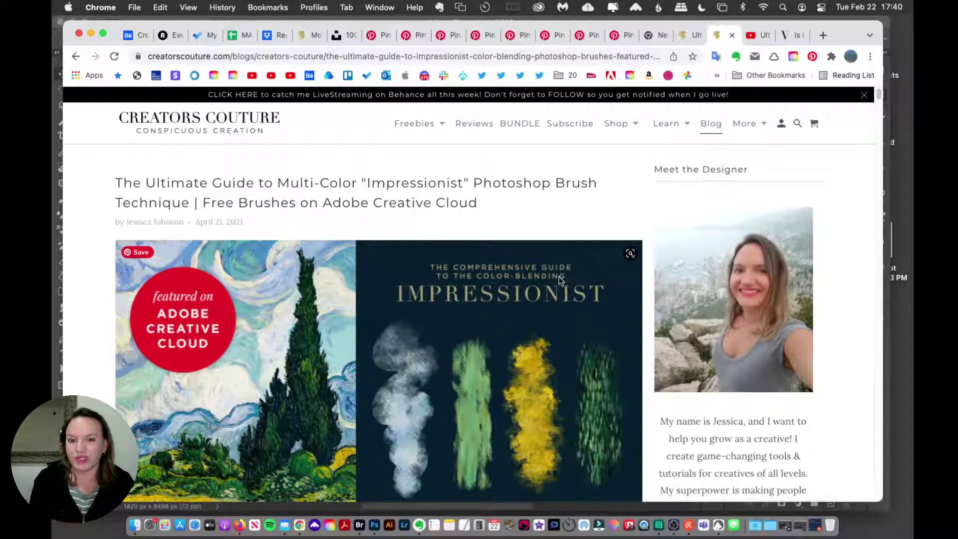
scroll(549, 273, down, 3)
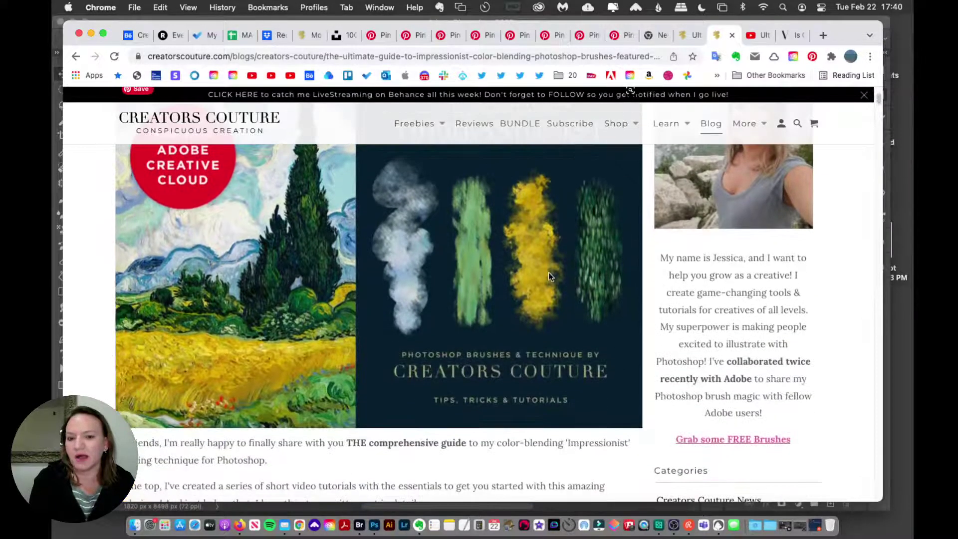
scroll(538, 279, down, 10)
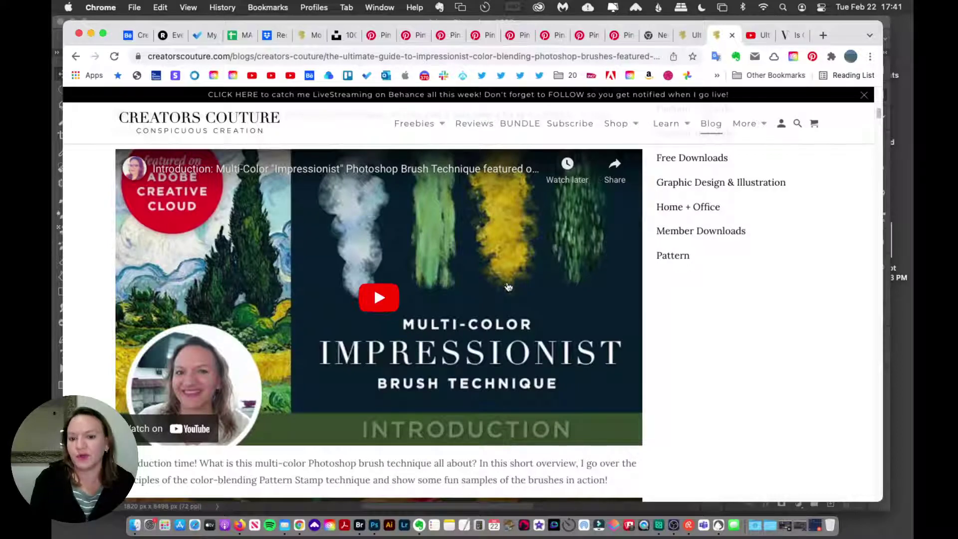
scroll(509, 283, down, 5)
Review the numbered Multi-Color Impressionist Brush Guide video tutorials 1 to 6 and their descriptions.
scroll(506, 282, down, 10)
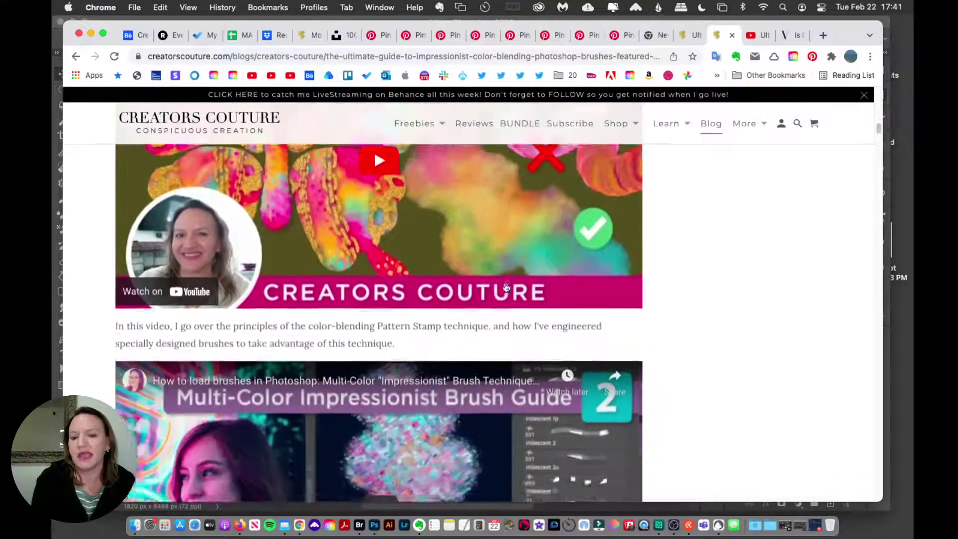
scroll(505, 290, down, 4)
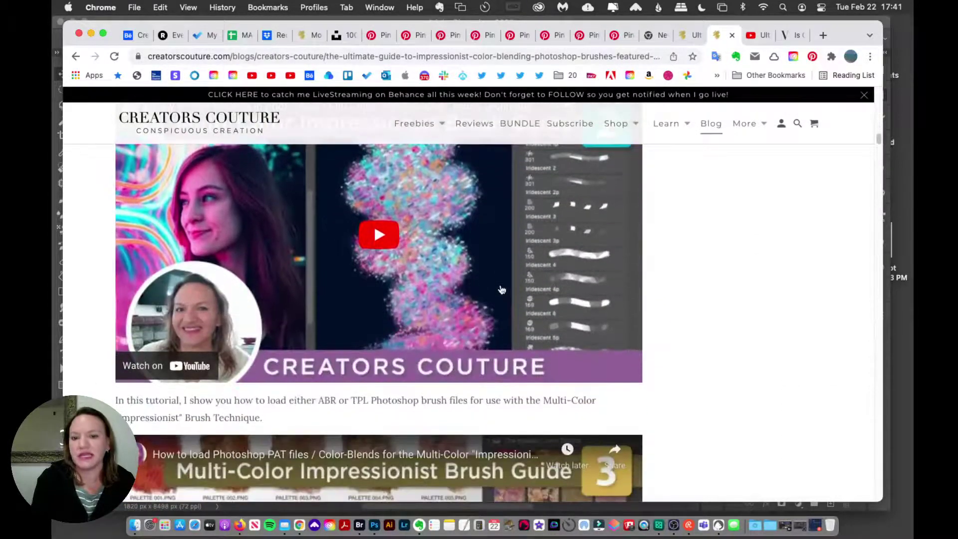
scroll(501, 289, down, 6)
scroll(501, 289, down, 12)
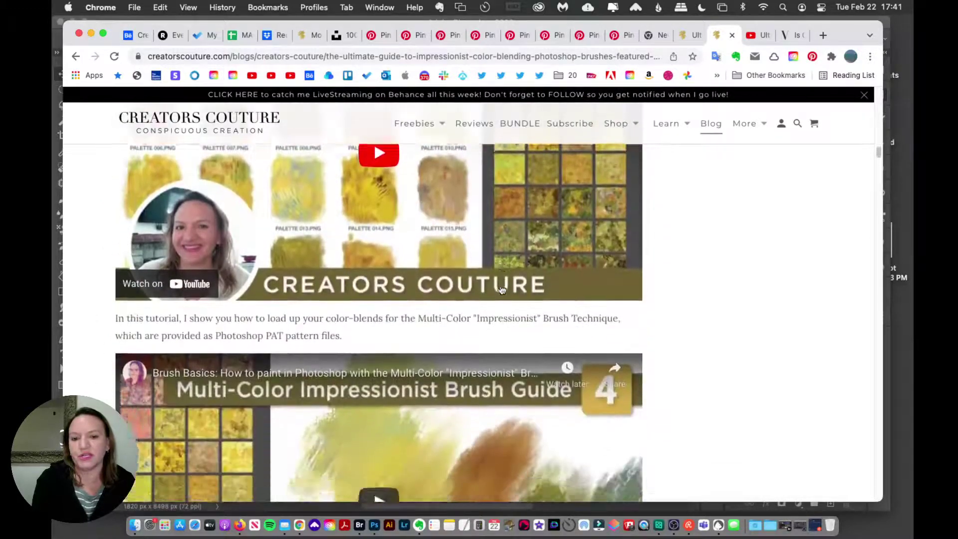
scroll(502, 290, down, 4)
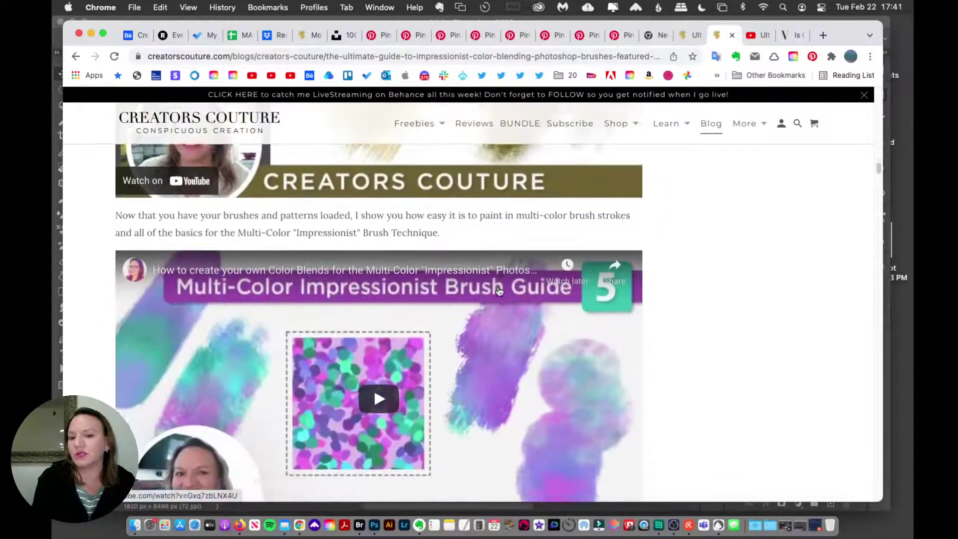
scroll(502, 291, down, 4)
scroll(501, 291, down, 4)
scroll(498, 292, down, 4)
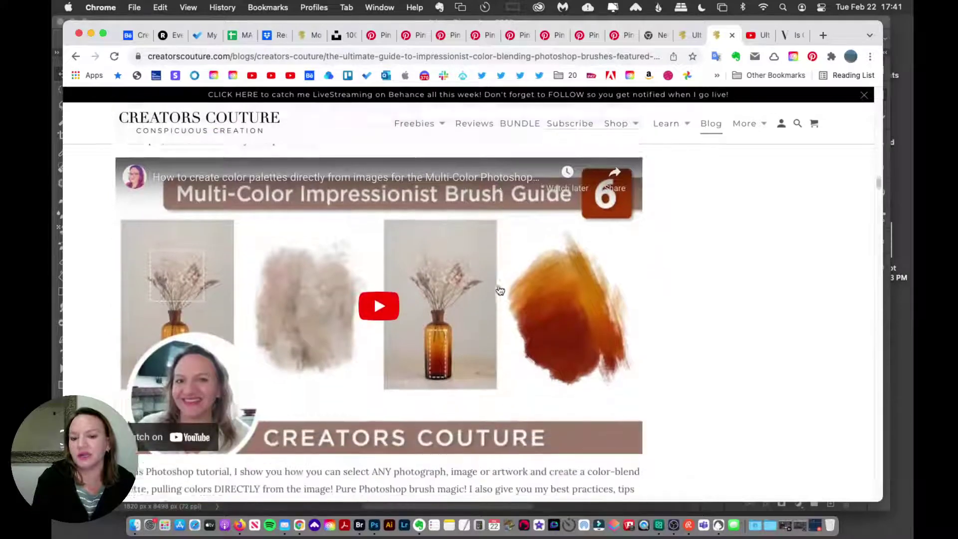
scroll(498, 293, up, 1)
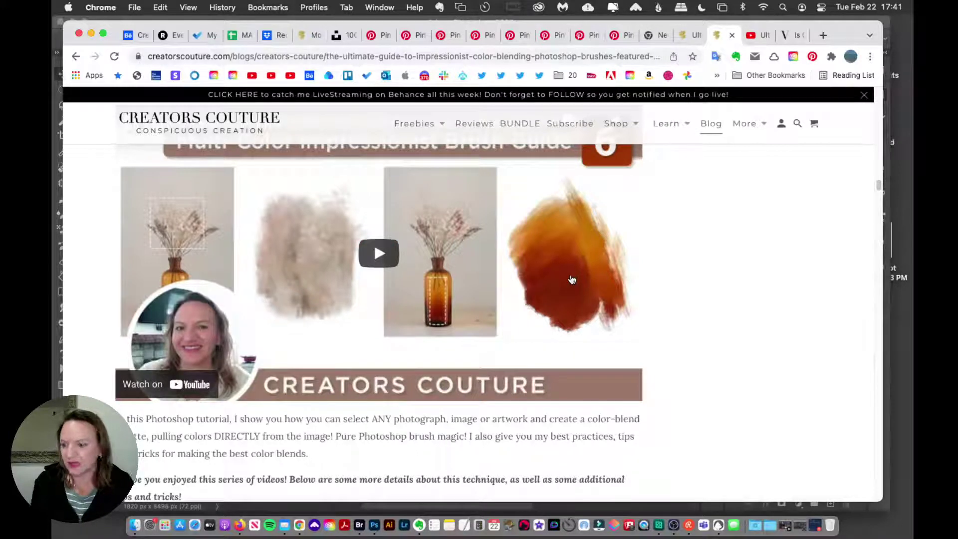
Bring up the YouTube playlist on the Photoshop Wet Paint Mixer Brush technique and restore the Restream Chat window over its upper corner.
click(761, 37)
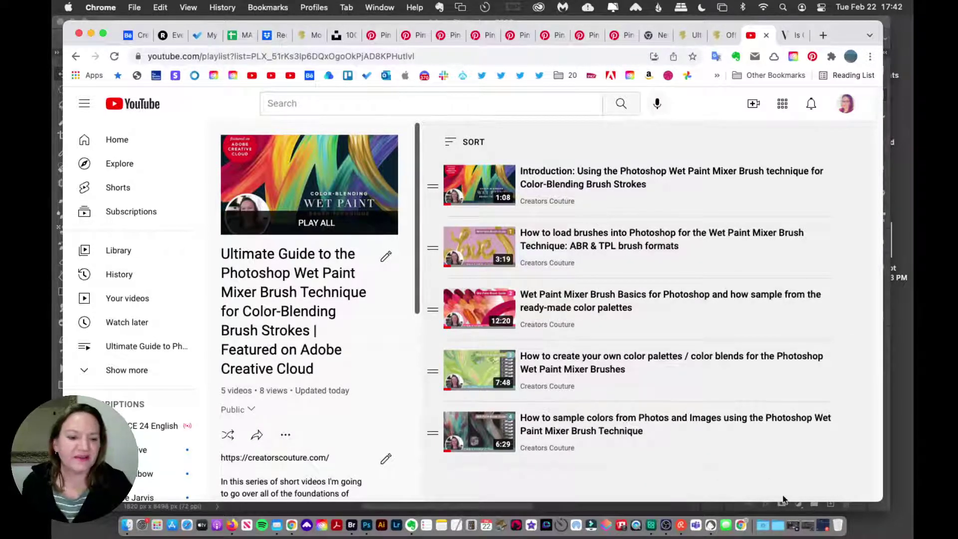
click(822, 526)
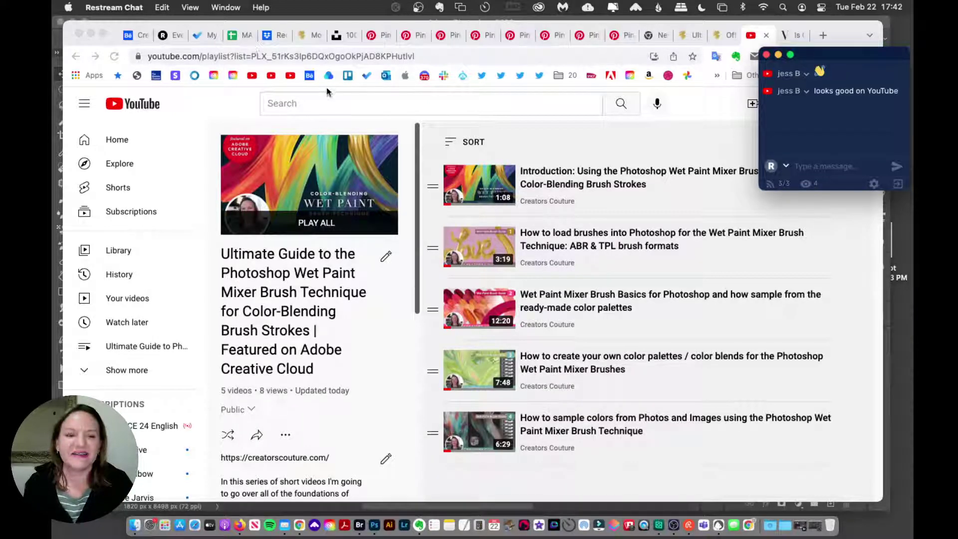
drag(802, 56, 806, 83)
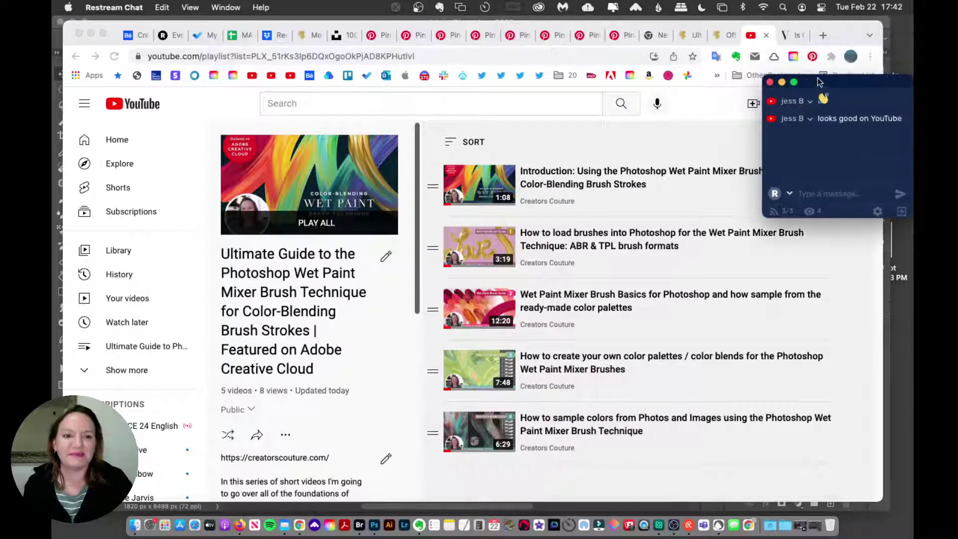
Minimize Chrome and switch to the Untitled-1 document in Photoshop, keeping the chat window open.
click(91, 34)
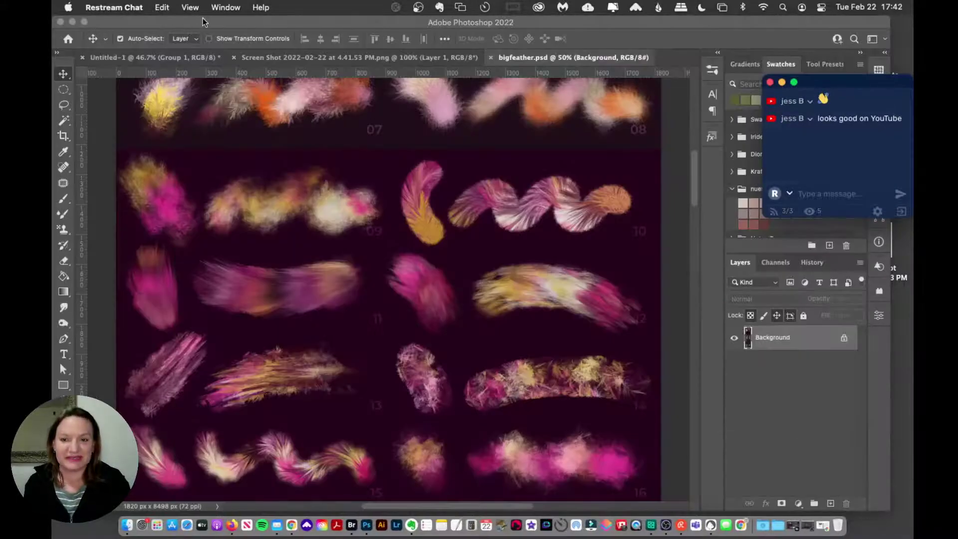
click(167, 59)
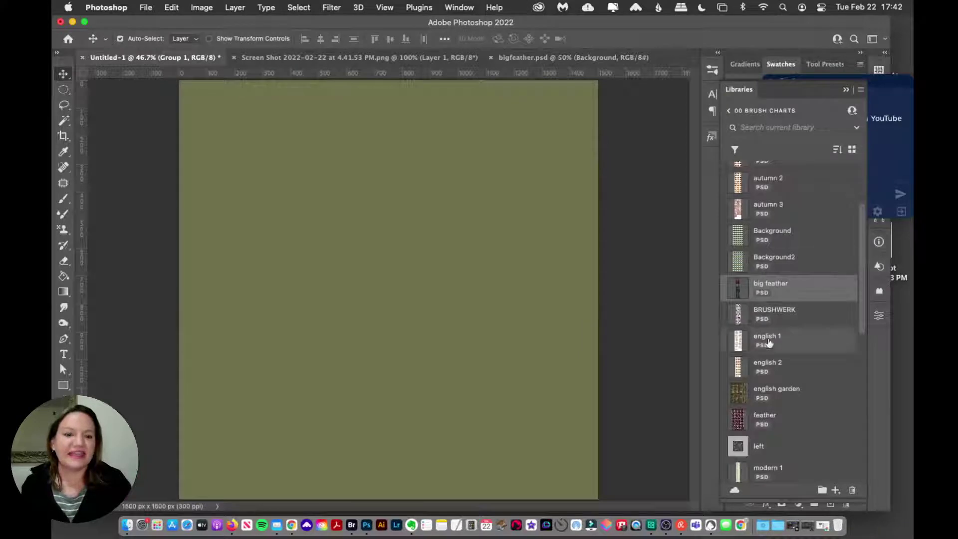
click(886, 88)
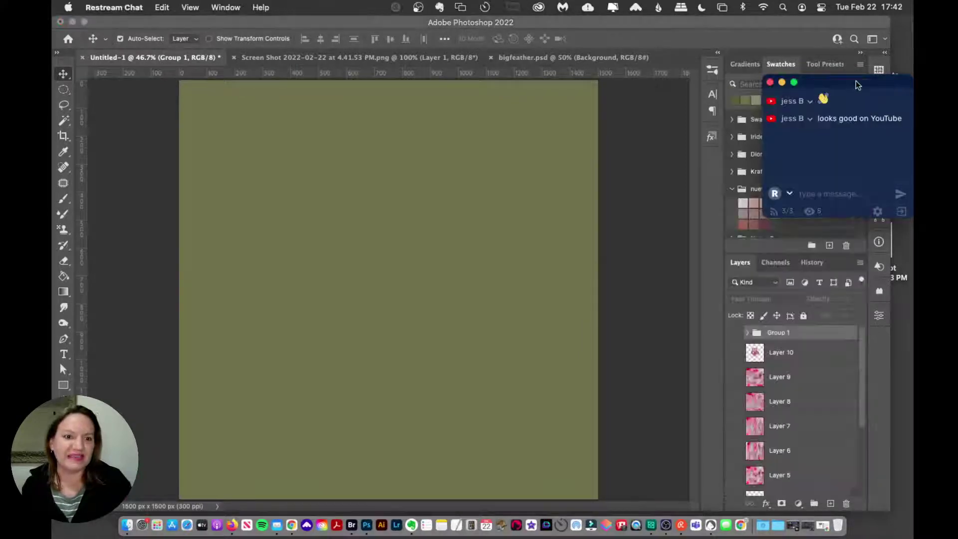
click(781, 83)
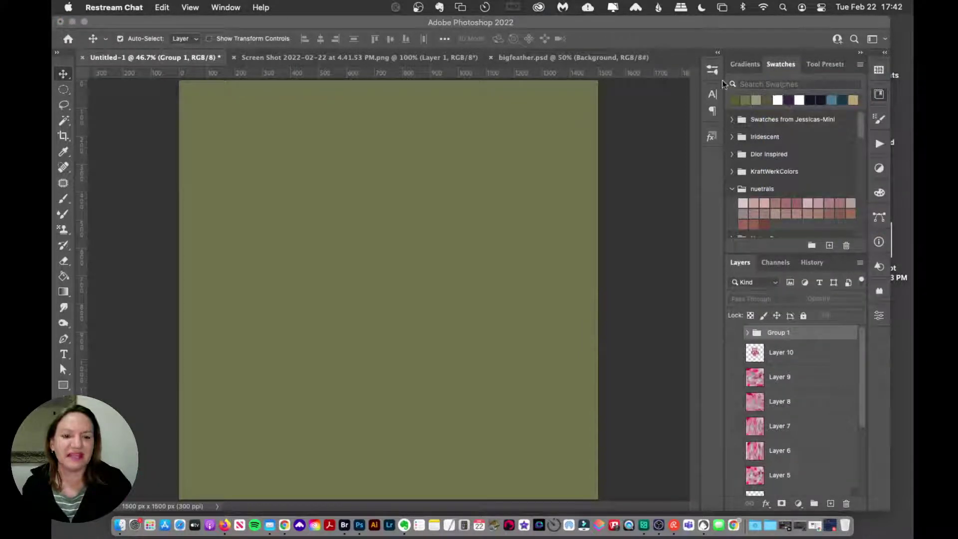
click(829, 525)
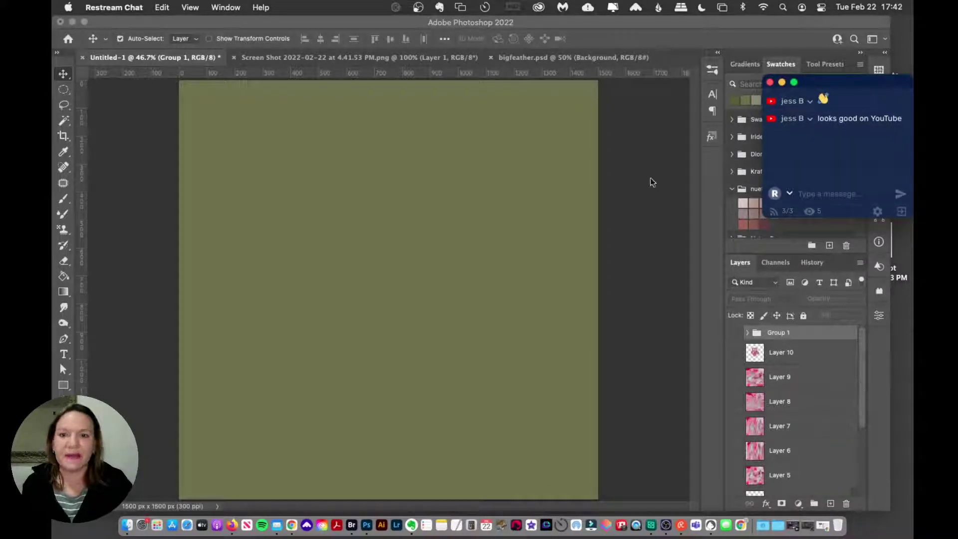
Collapse the open Libraries and reposition the chat window over the upper part of the Swatches.
click(863, 373)
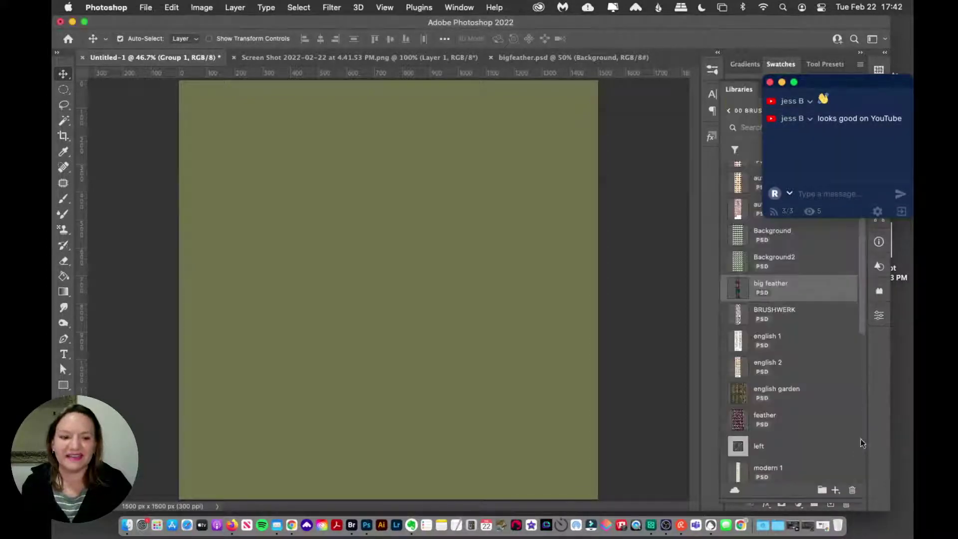
drag(815, 111, 842, 54)
click(807, 28)
click(878, 97)
click(879, 96)
click(878, 98)
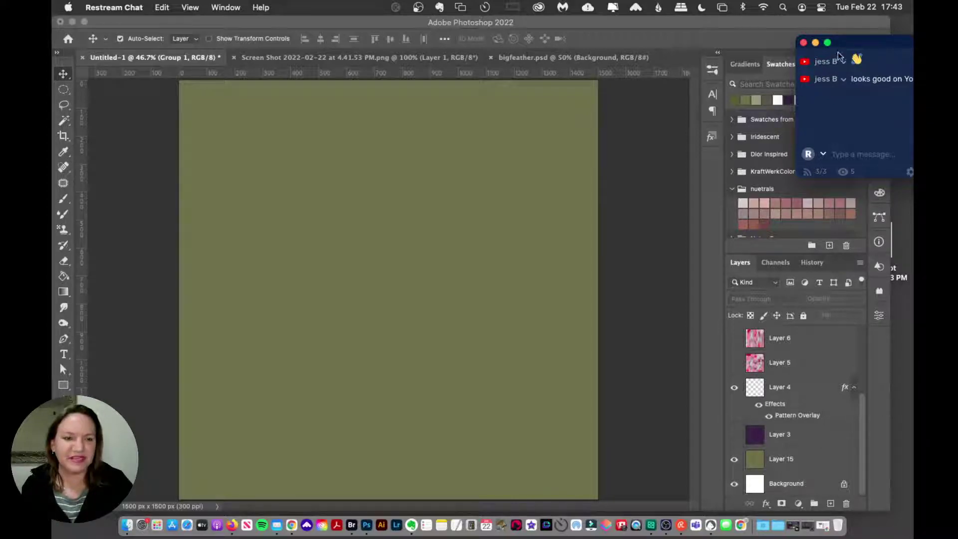
drag(838, 55, 795, 46)
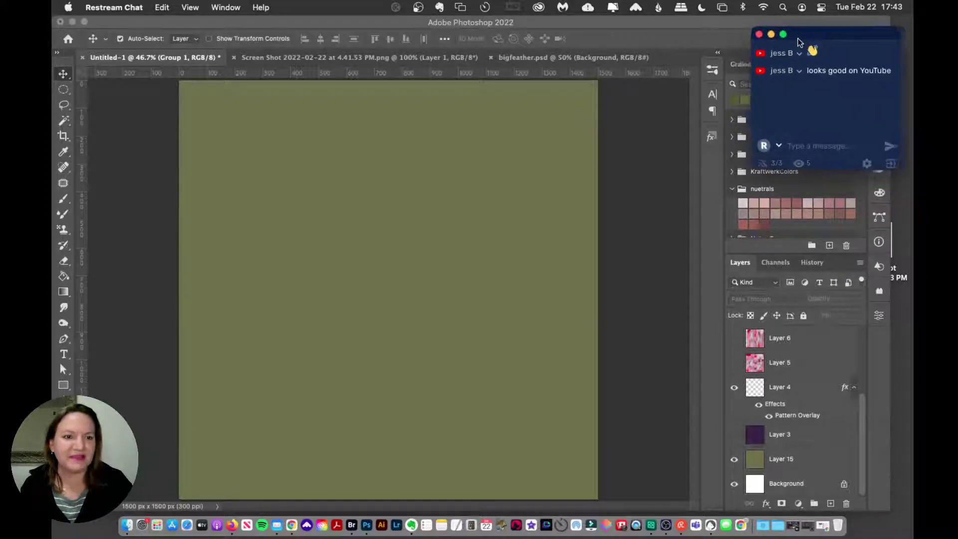
Hide Layer 15 in Untitled-1 and add a new empty layer directly above it.
click(703, 28)
click(734, 459)
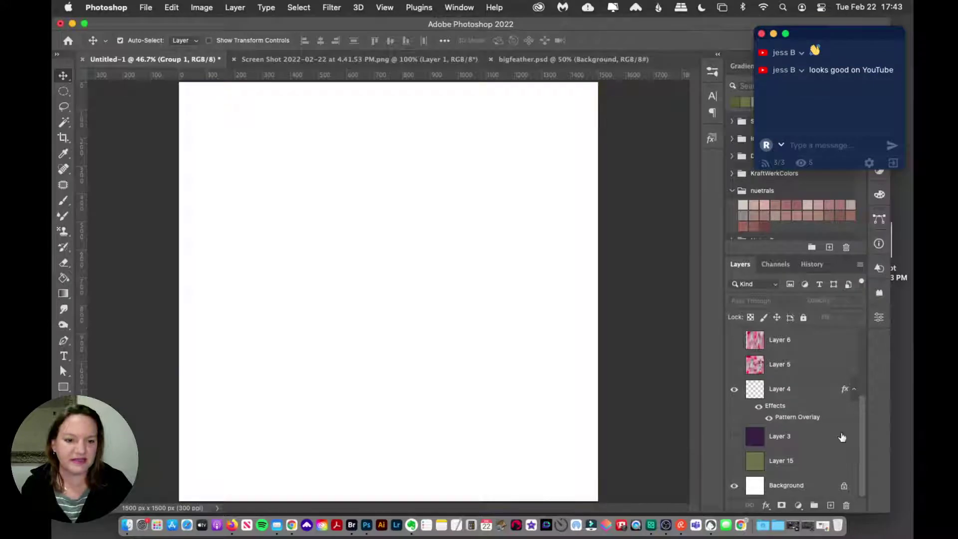
click(823, 465)
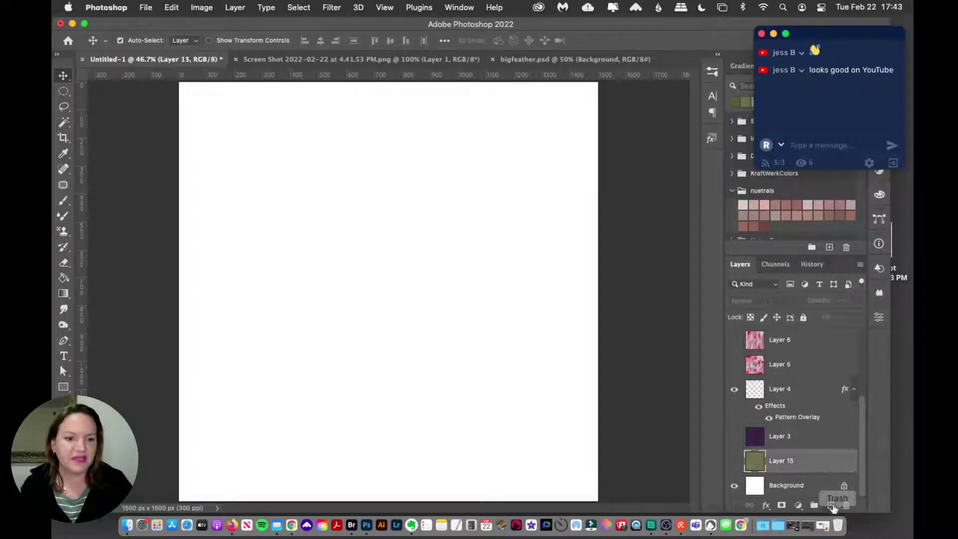
click(830, 505)
Activate the Pattern Stamp tool for painting on the new layer.
click(60, 232)
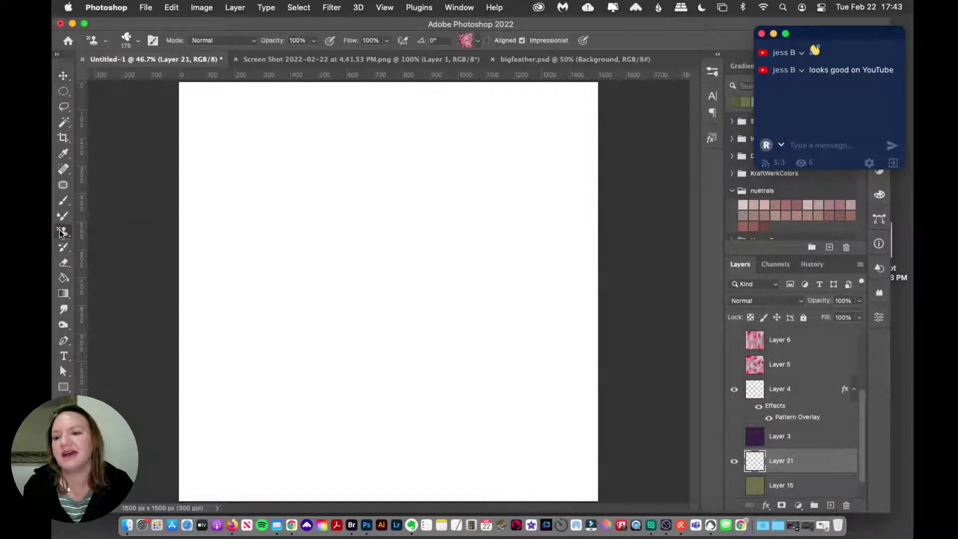
right_click(60, 232)
click(93, 230)
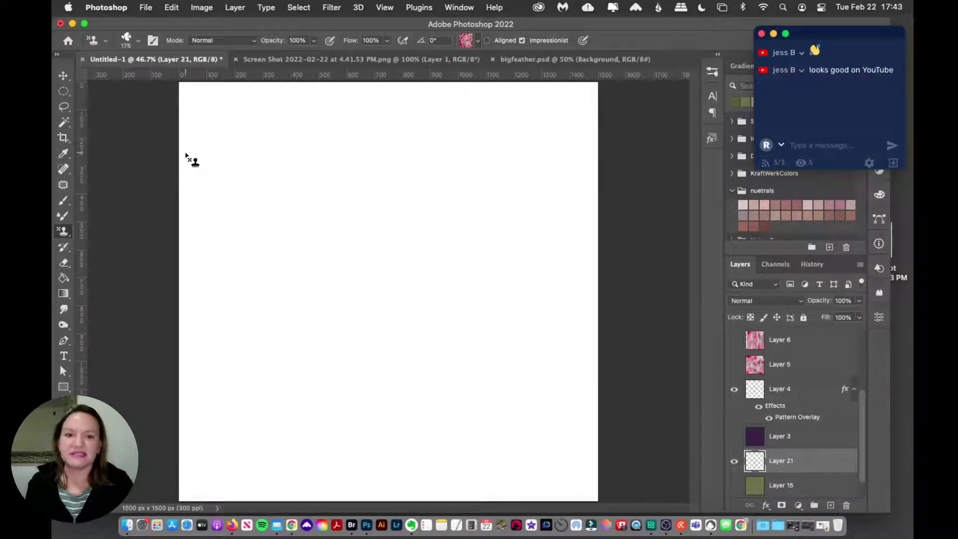
Show the brush presets and collapse the "spring botanicals no jitter" and COLLECTIONS brush groups.
click(713, 72)
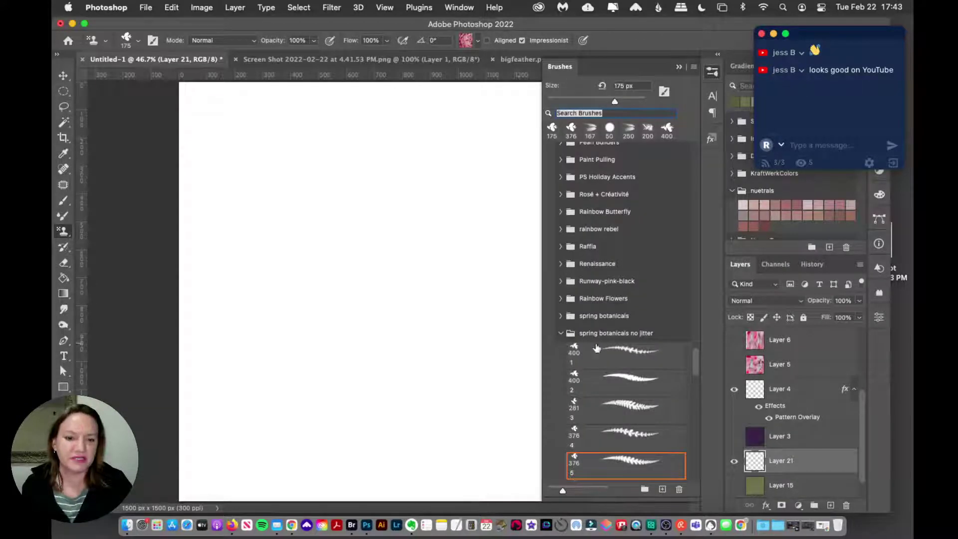
click(561, 334)
mouse_move(696, 429)
mouse_down()
mouse_move(695, 470)
mouse_move(692, 327)
mouse_move(681, 457)
mouse_up()
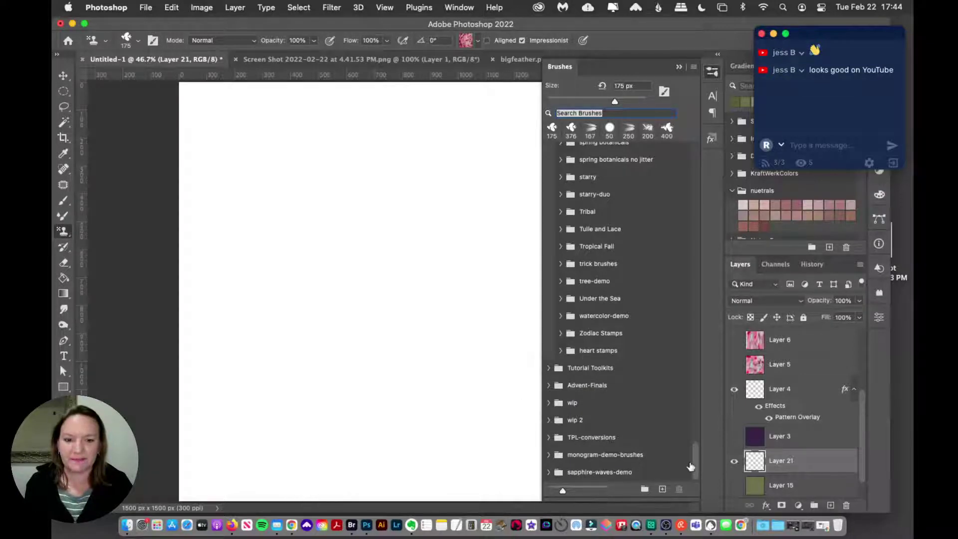
drag(693, 464, 695, 385)
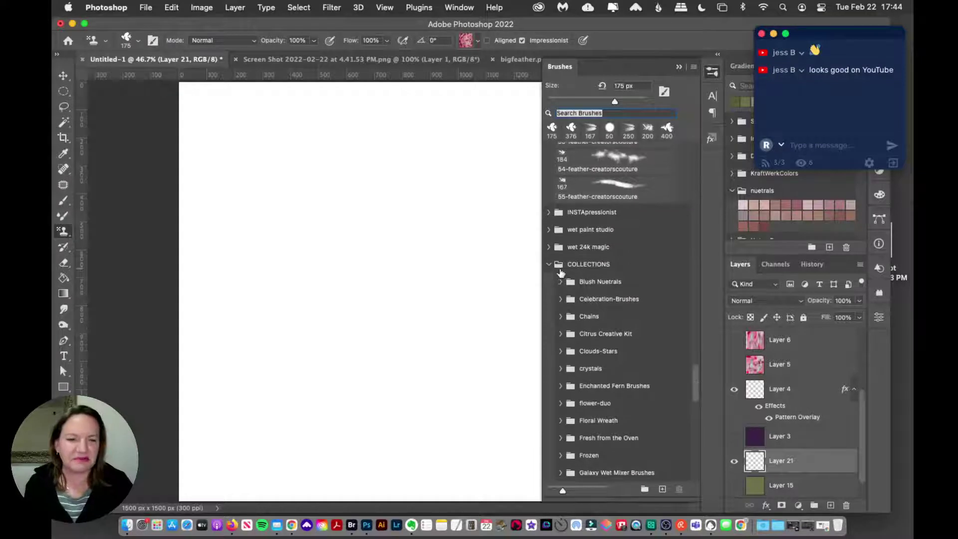
click(548, 264)
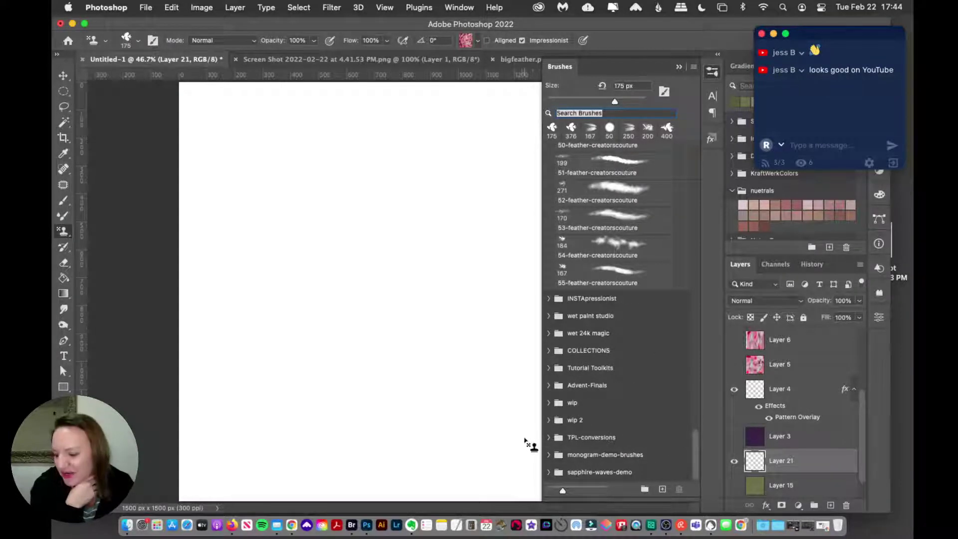
Look through the "wip" and "wip 2" brush groups for a suitable brush, closing "wip" once checked.
click(548, 403)
scroll(678, 414, down, 3)
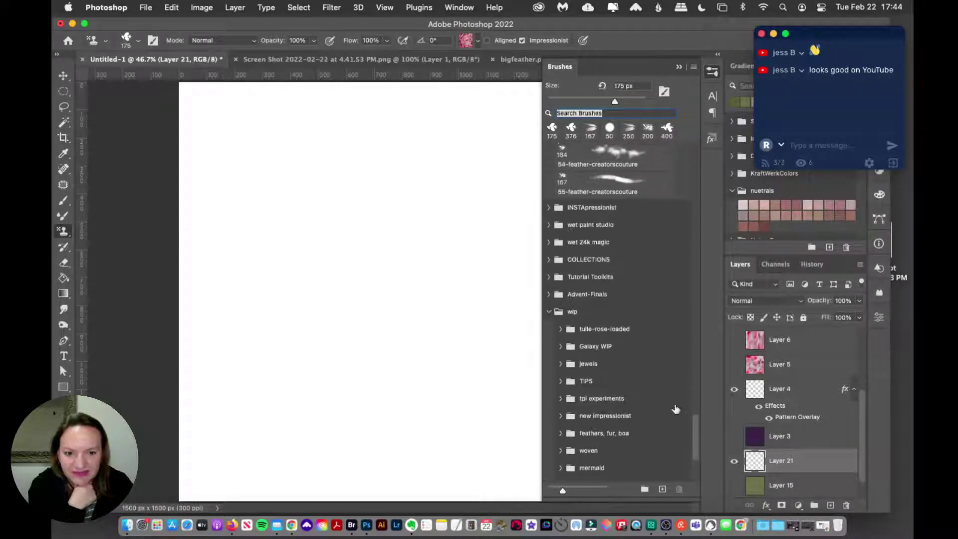
click(548, 311)
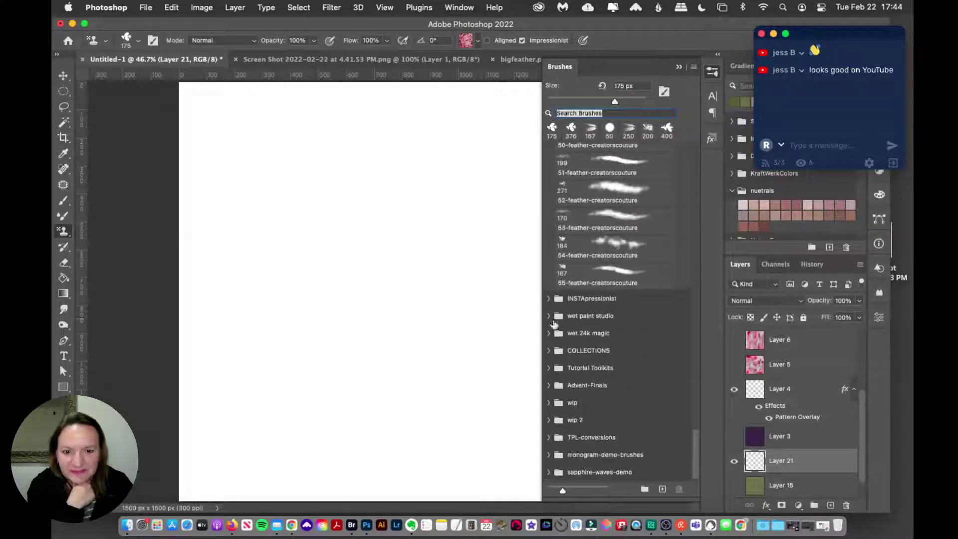
click(549, 421)
drag(692, 305, 662, 470)
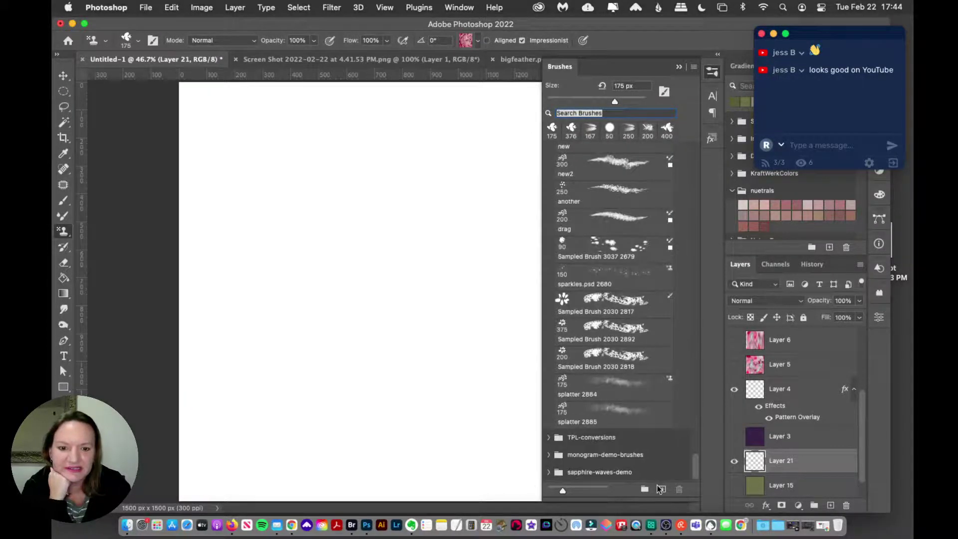
Expand the TPL-conversions brush group, collapse its "chanel tweed" subgroup and look through the brushes in "glitch".
click(549, 437)
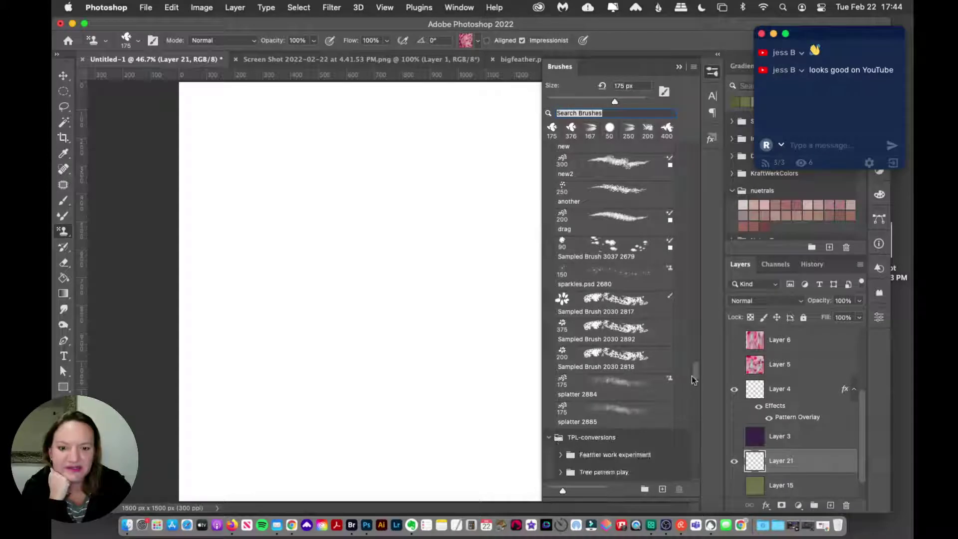
drag(694, 378, 692, 389)
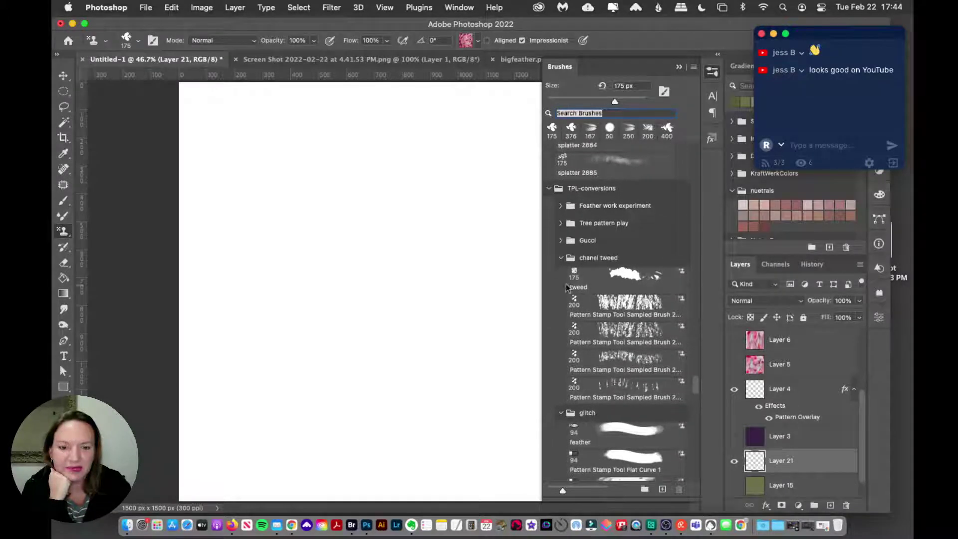
click(561, 259)
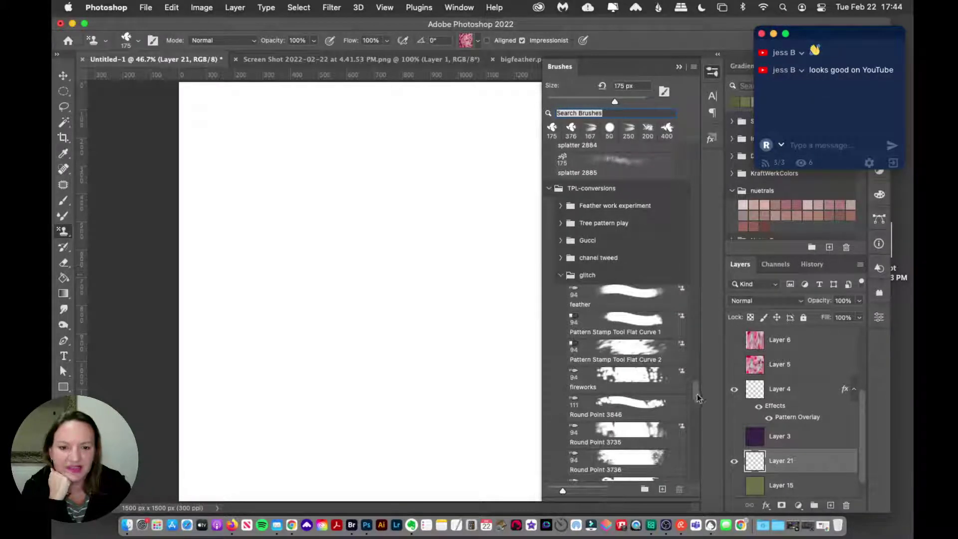
drag(695, 394, 695, 406)
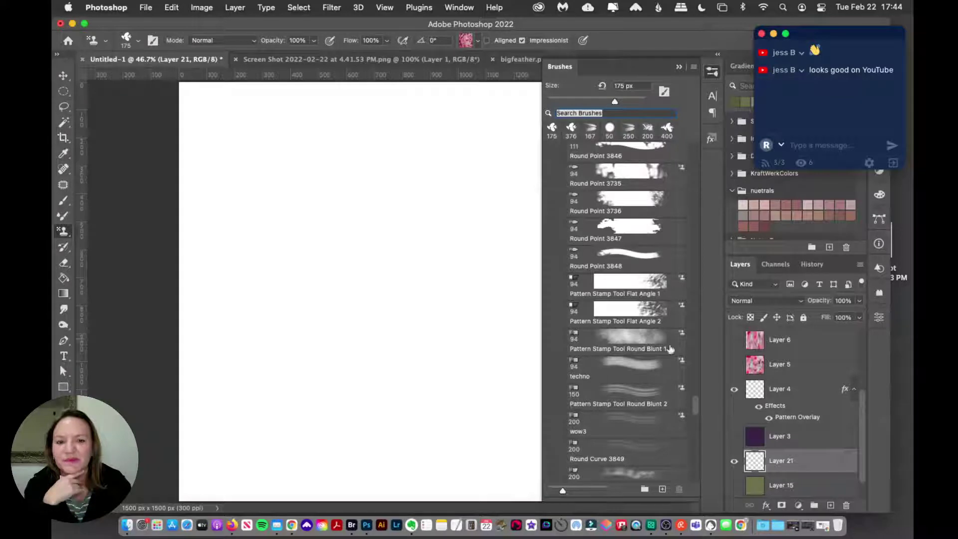
drag(695, 411, 687, 440)
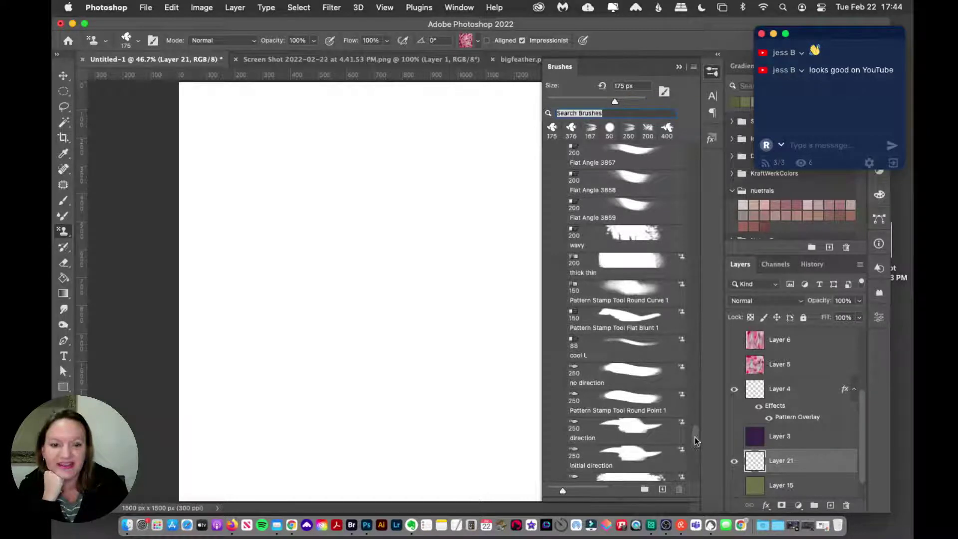
drag(692, 437, 695, 408)
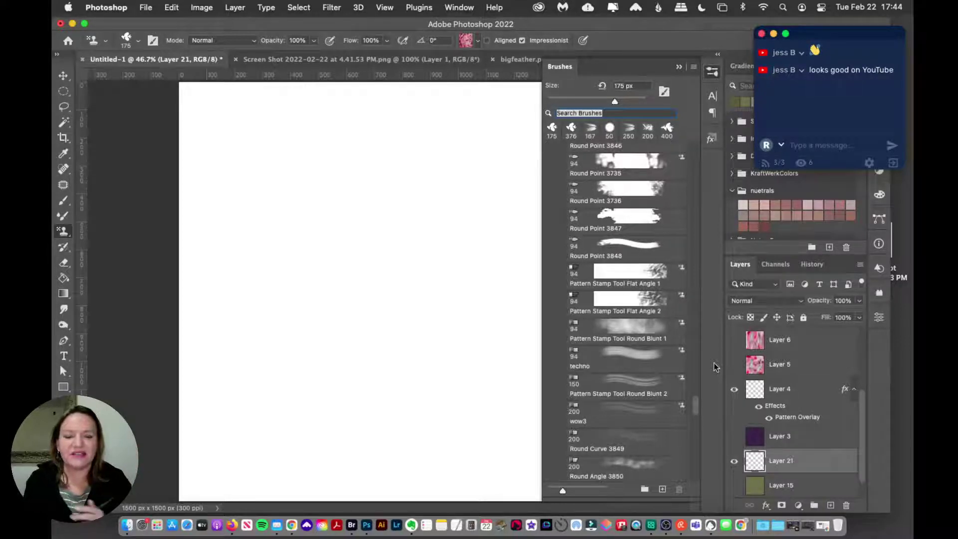
Move the chat window clear of the brush settings, select the Round Point 3847 brush and review its bristle tip settings.
drag(802, 42, 794, 342)
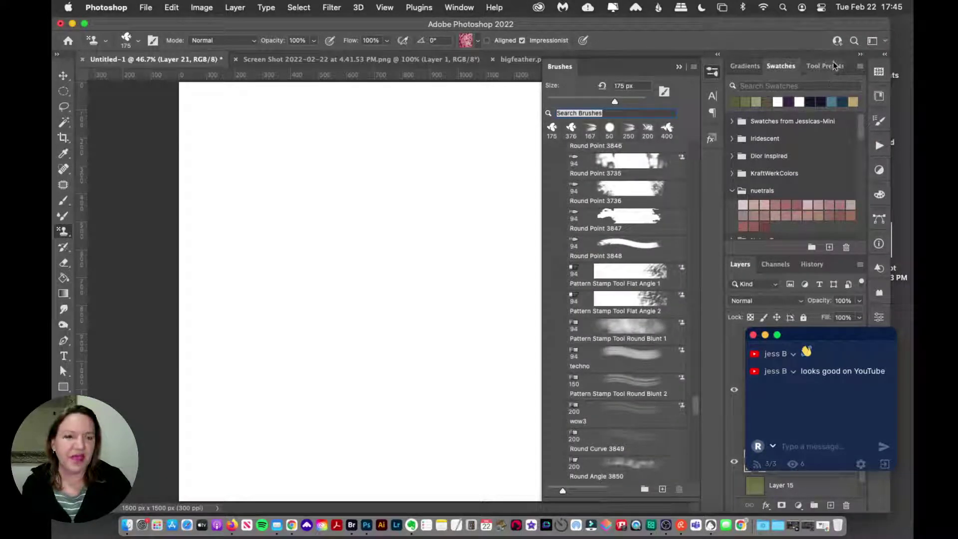
click(879, 120)
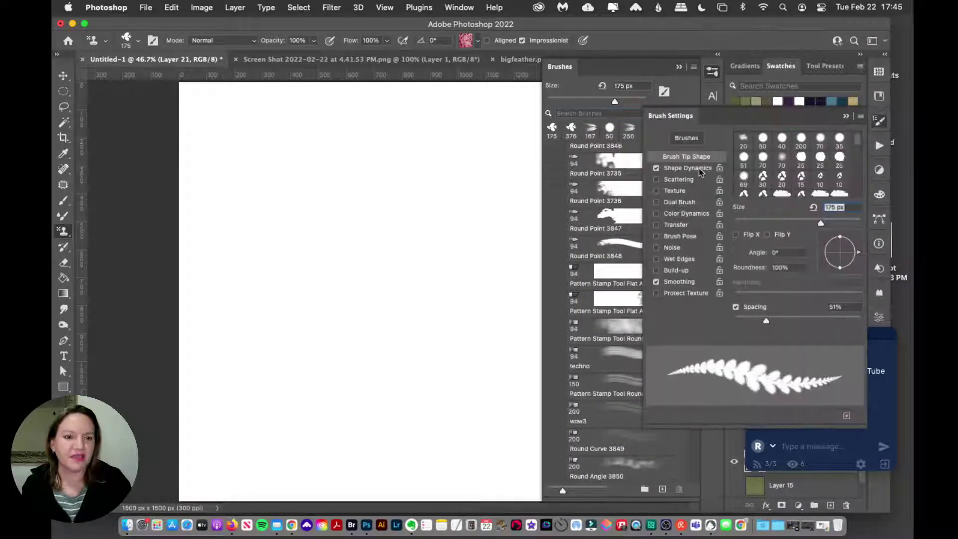
click(607, 220)
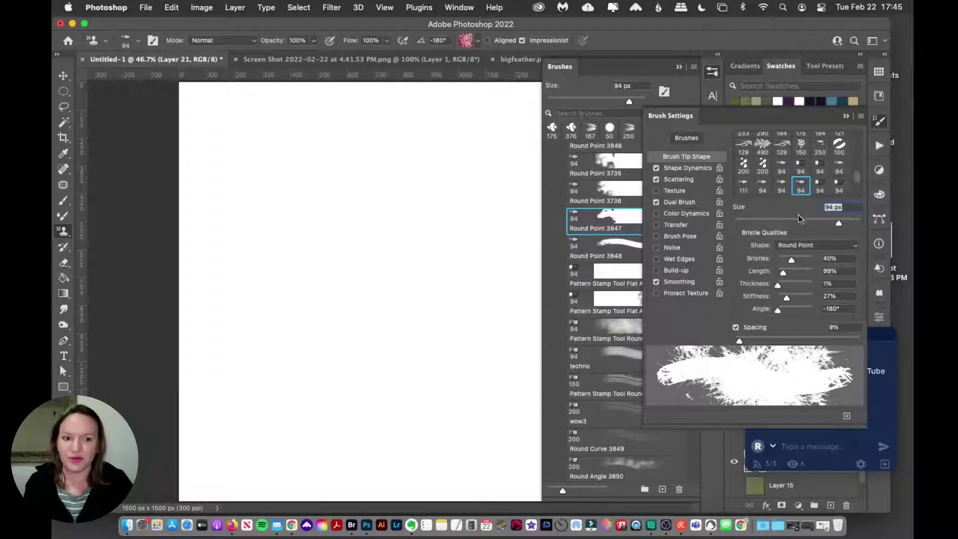
click(879, 122)
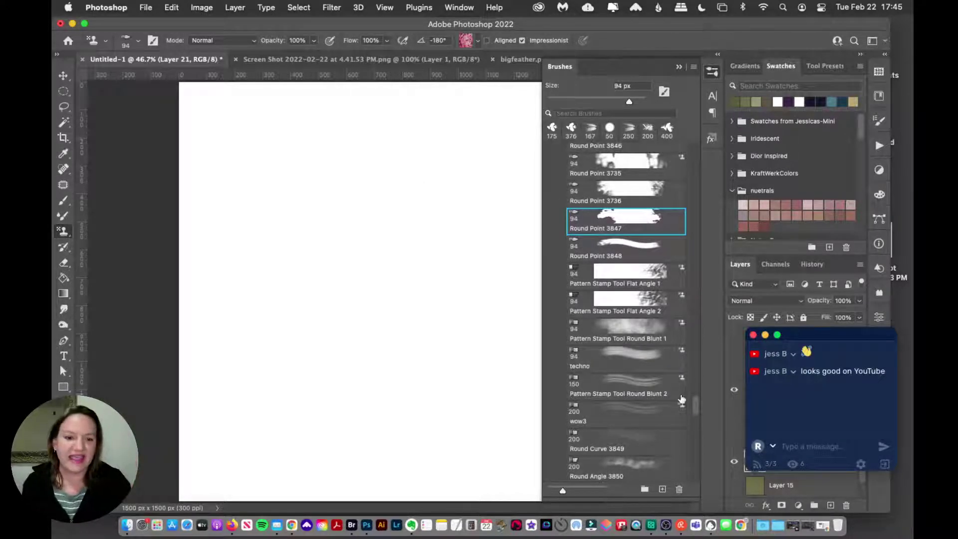
Try strokes on the blank canvas with the Round Point 3736, 3847 and 3848 brushes, undoing each one.
mouse_move(696, 402)
mouse_down()
mouse_move(697, 382)
mouse_move(697, 393)
mouse_up()
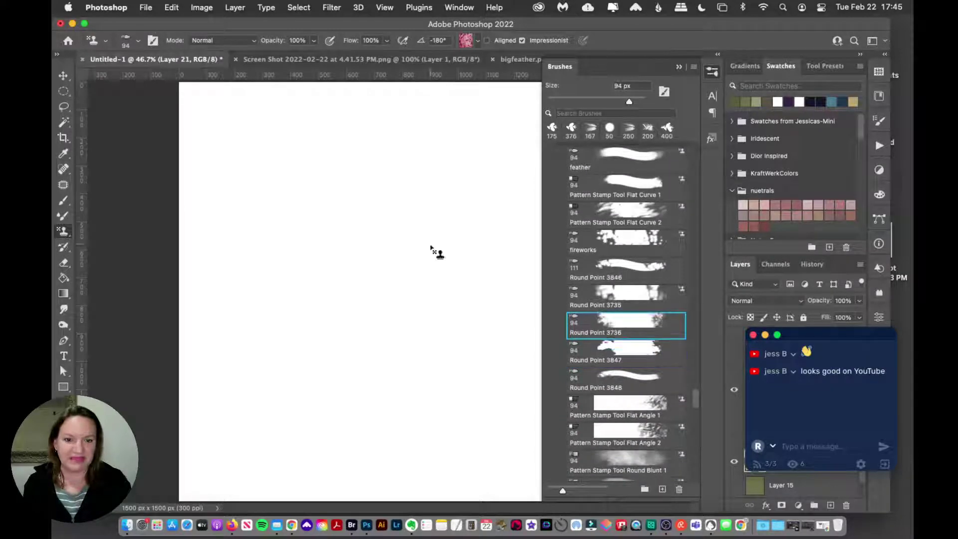
drag(434, 262, 427, 285)
key(super+z)
mouse_move(442, 225)
mouse_down()
mouse_move(414, 290)
mouse_move(379, 305)
mouse_up()
key(super+z)
scroll(697, 399, down, 5)
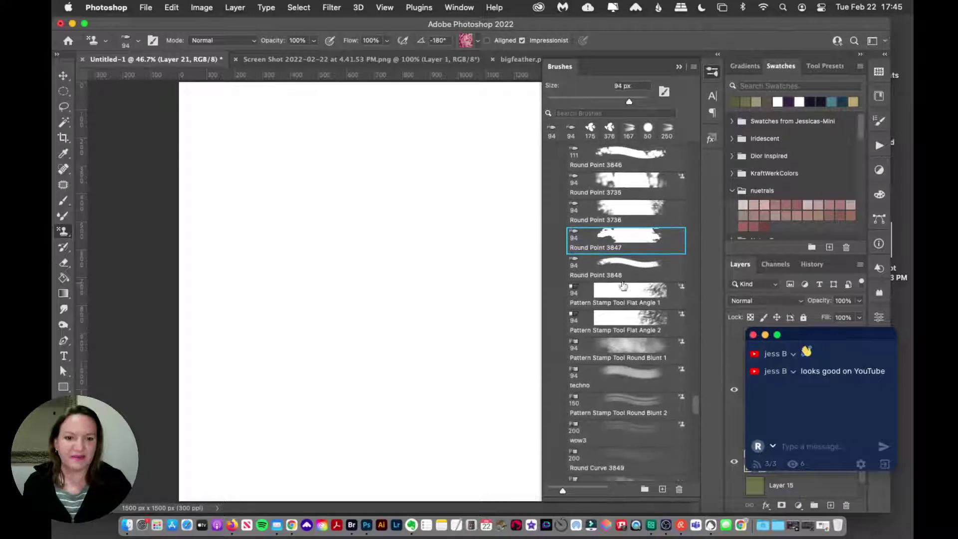
click(602, 269)
mouse_move(465, 189)
mouse_down()
mouse_move(421, 272)
mouse_move(399, 290)
mouse_up()
key(super+z)
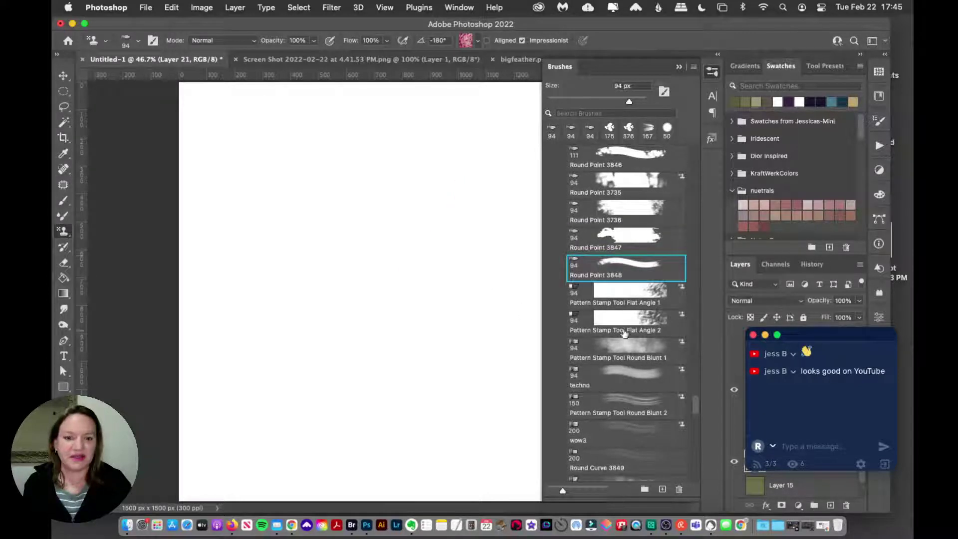
Select the Pattern Stamp Tool Flat Angle 1 brush and pick a bright green "Screen Shot 2021-11-13 at 10.37" pattern.
key(period)
click(461, 43)
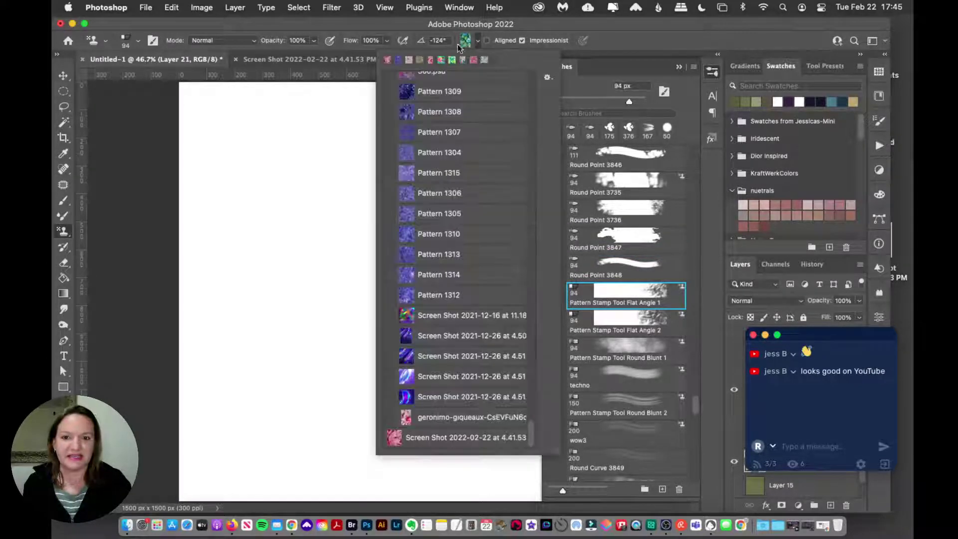
drag(532, 434, 542, 317)
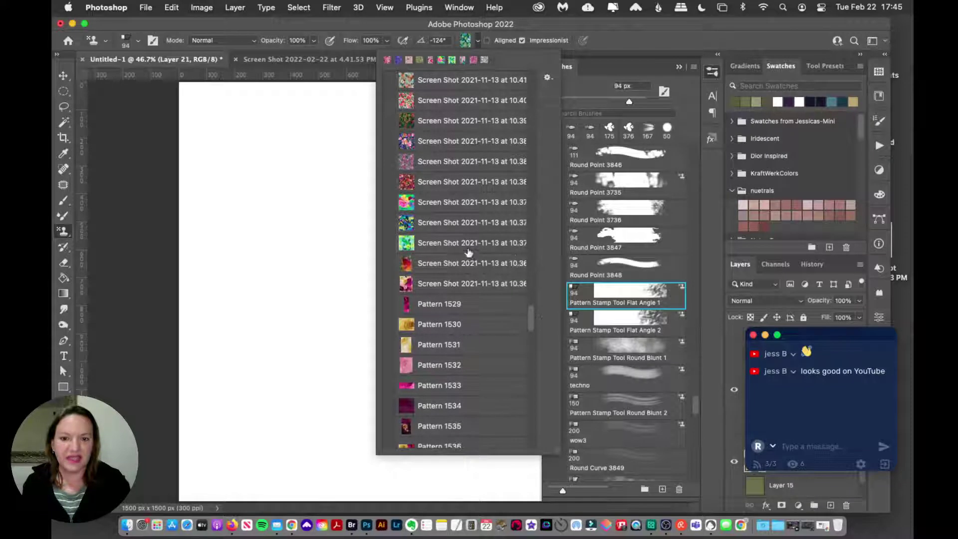
click(467, 247)
click(572, 53)
Try feathery, fanned-out strokes with the Pattern Stamp Tool Flat Angle 1 and Flat Angle 2 brushes, undoing each attempt.
mouse_move(224, 93)
mouse_down()
mouse_move(369, 151)
mouse_move(398, 246)
mouse_move(331, 369)
mouse_up()
key(super+z)
click(606, 321)
mouse_move(227, 95)
mouse_down()
mouse_move(365, 175)
mouse_move(491, 287)
mouse_up()
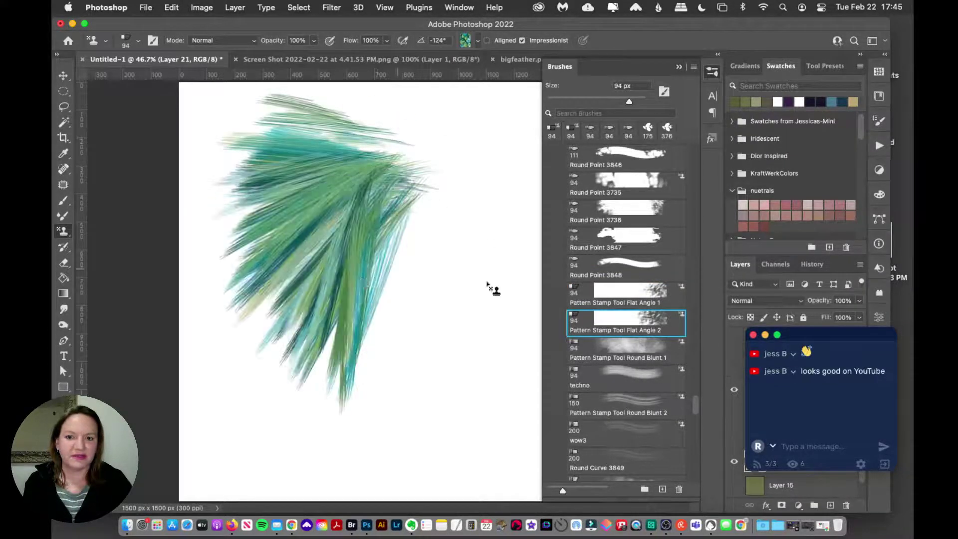
key(super+z)
Select the Pattern Stamp Tool Round Blunt 1 brush, try a thick S-shaped stroke down the canvas and undo it.
click(631, 352)
mouse_move(393, 173)
mouse_down()
mouse_move(421, 320)
mouse_move(391, 414)
mouse_up()
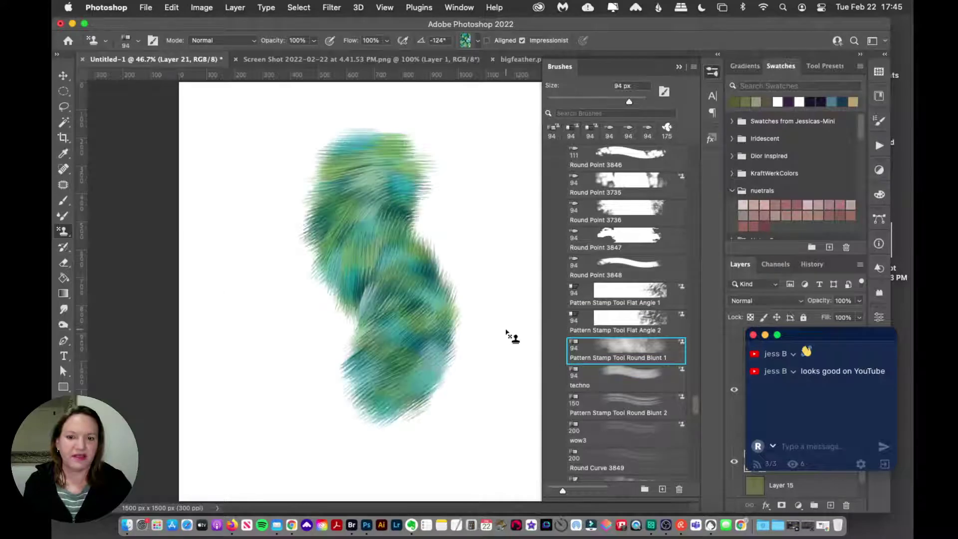
key(super+z)
scroll(695, 405, down, 5)
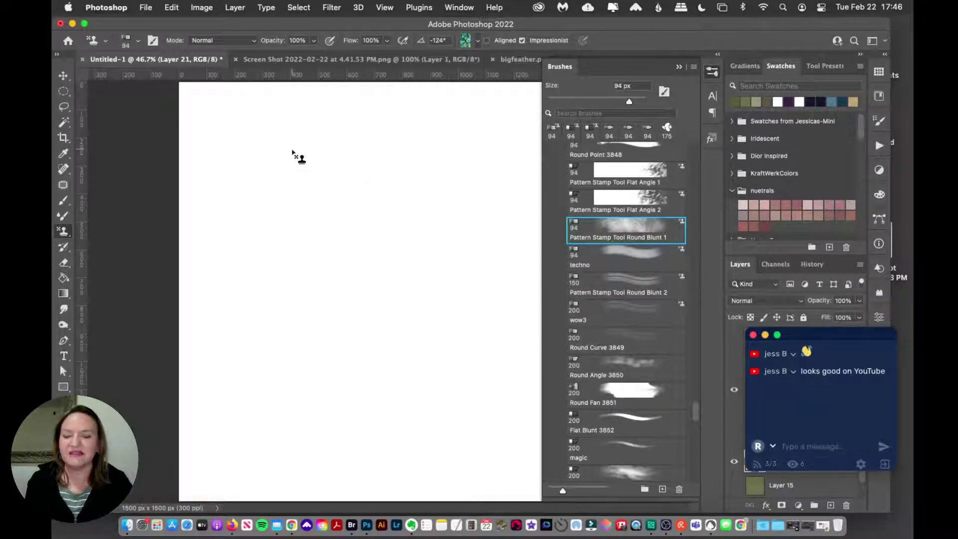
Switch to Chrome, open the Vogue article "Is Glitchcore Coming to Fashion?" and read its lead photo and introduction on the trend.
click(291, 525)
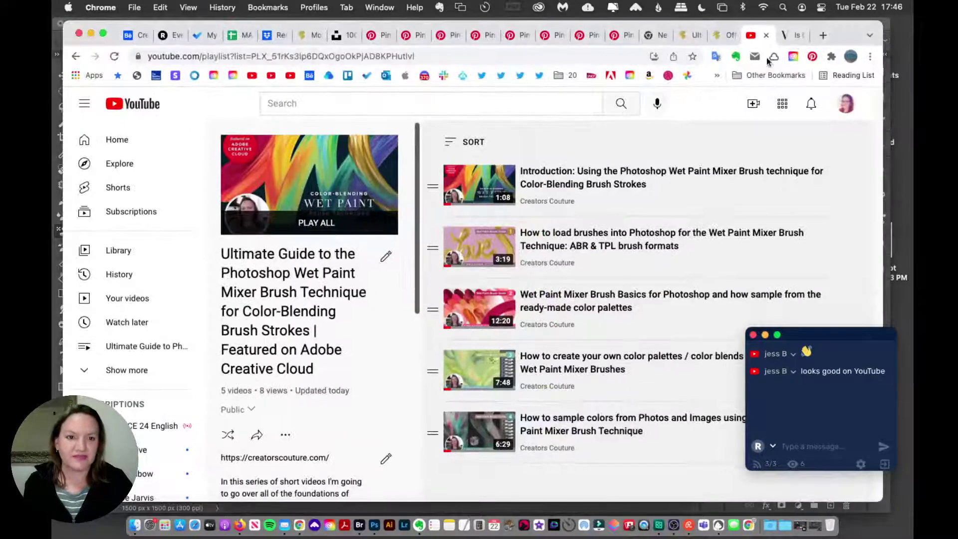
click(789, 34)
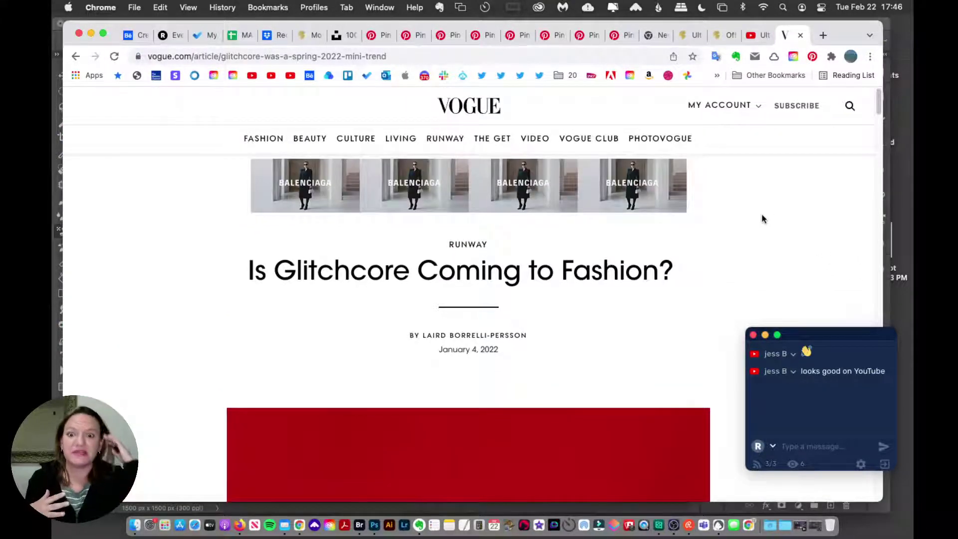
scroll(414, 240, down, 3)
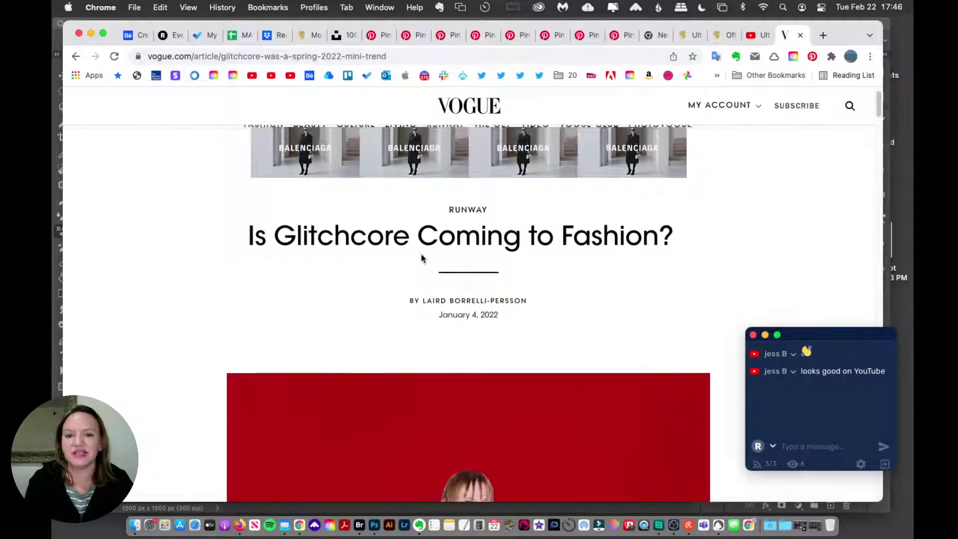
scroll(411, 271, down, 5)
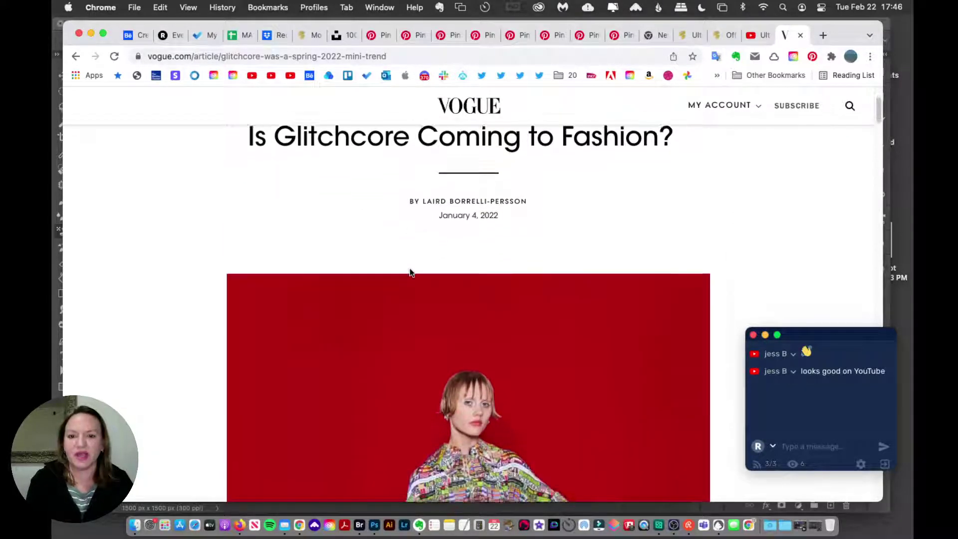
scroll(407, 267, down, 3)
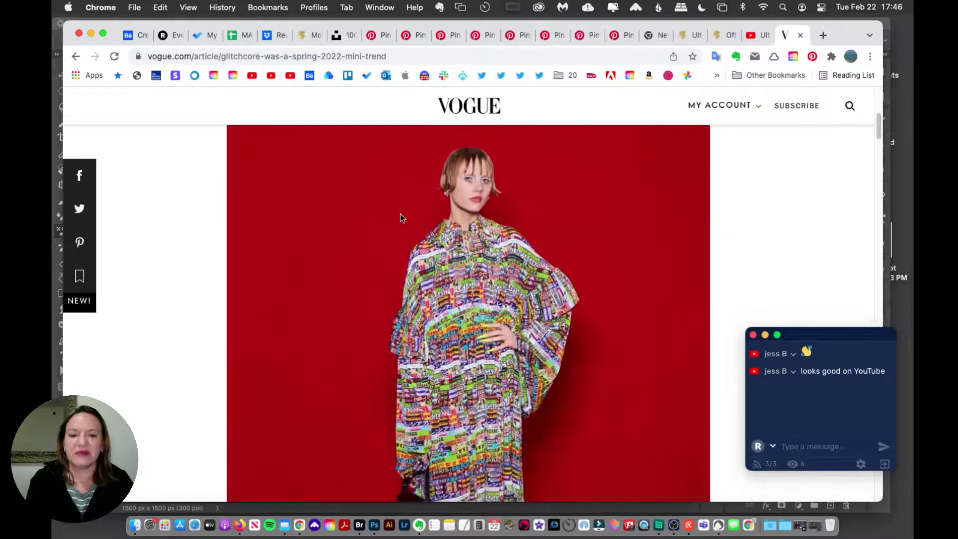
scroll(400, 214, down, 8)
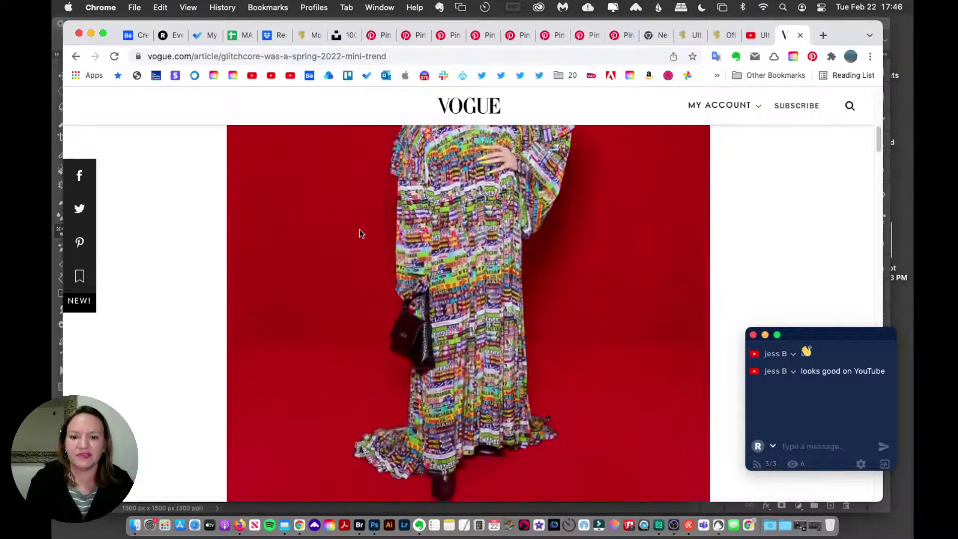
scroll(362, 256, down, 5)
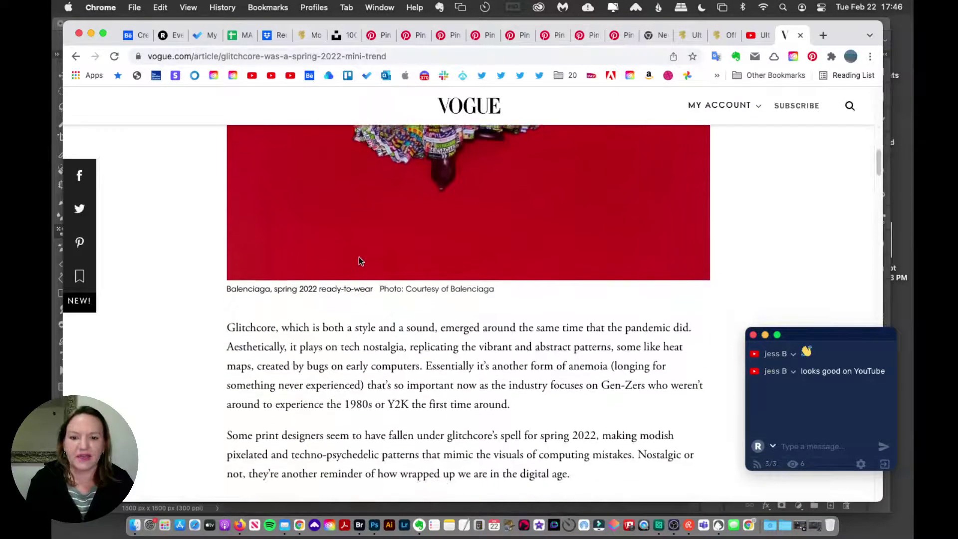
scroll(367, 317, down, 1)
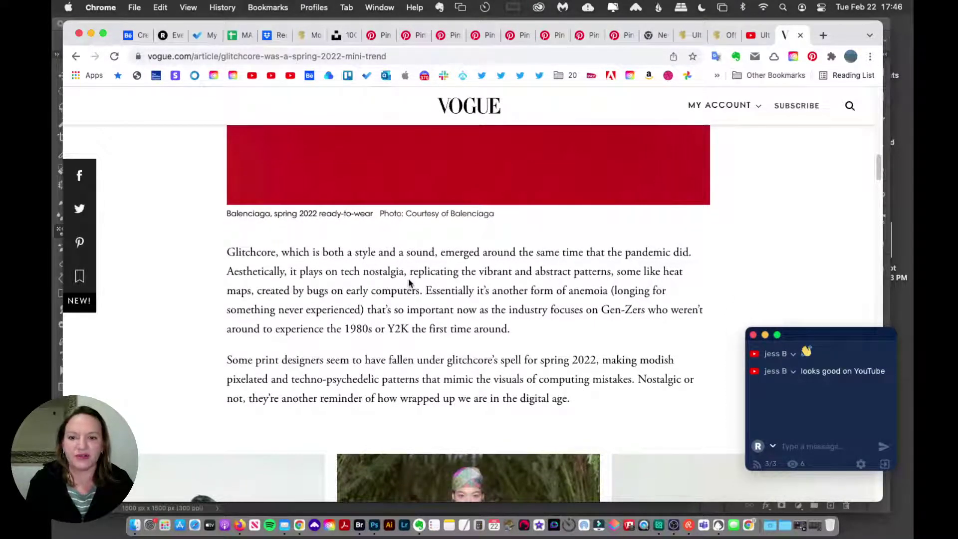
scroll(410, 264, down, 1)
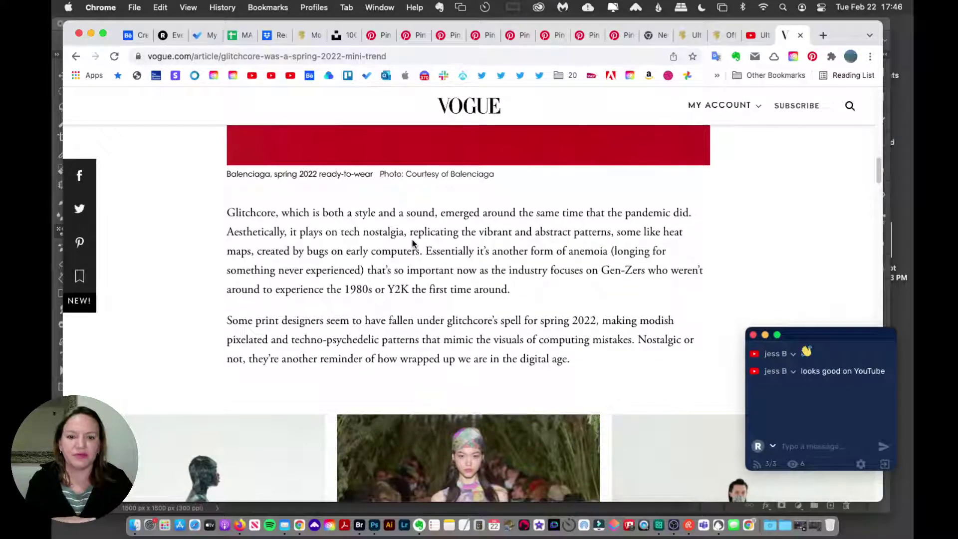
Look through the Vogue glitchcore article's spring 2022 runway photos, from the Lüchen and Coperni looks to Anrealage and Vetements.
scroll(411, 243, down, 9)
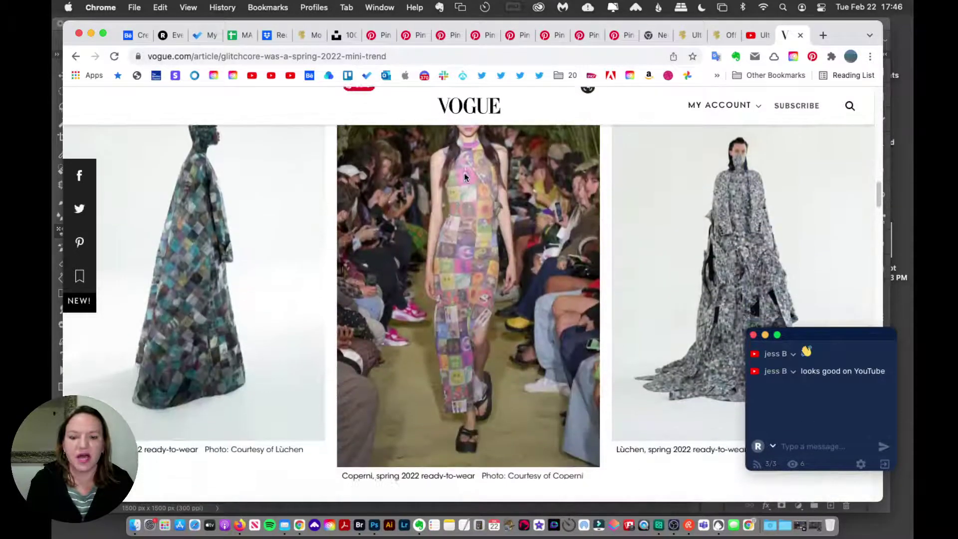
scroll(461, 189, down, 12)
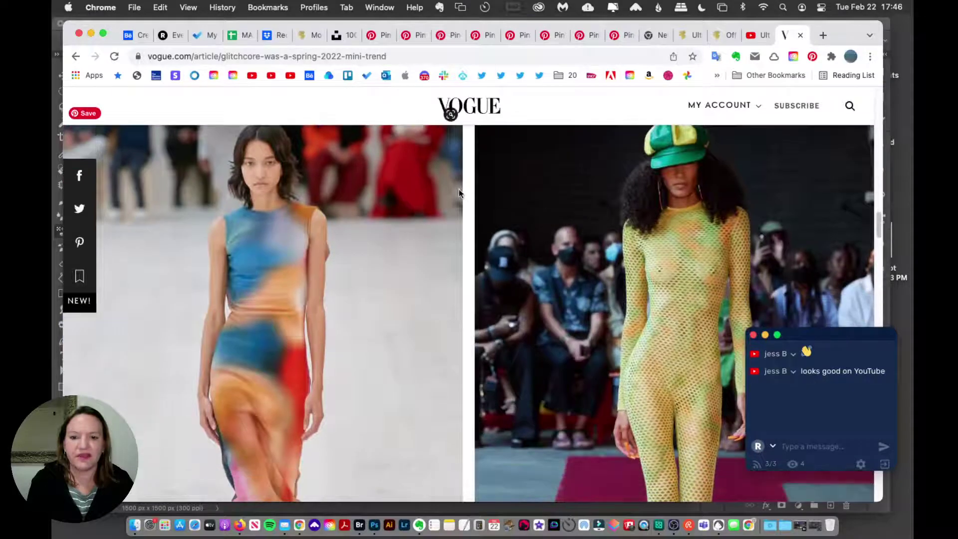
scroll(459, 195, down, 11)
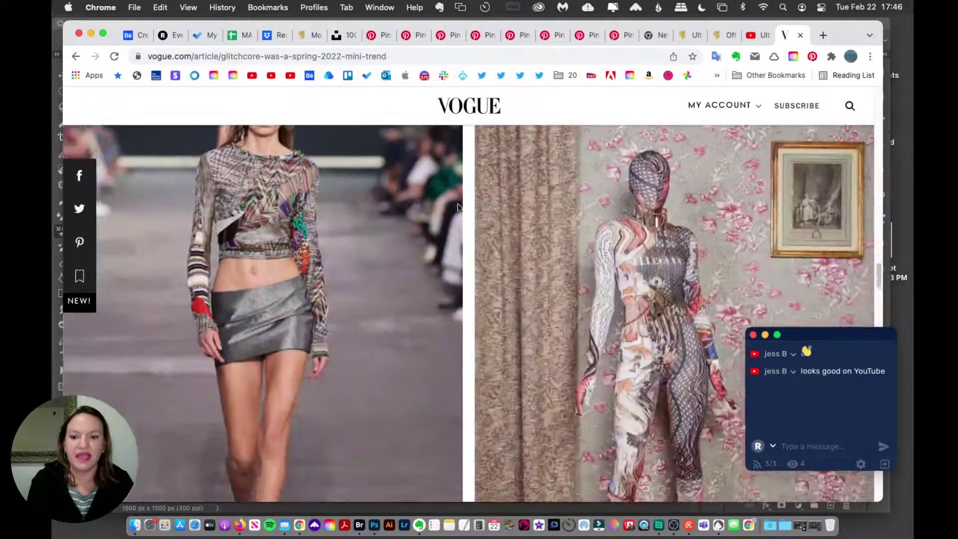
scroll(460, 205, down, 10)
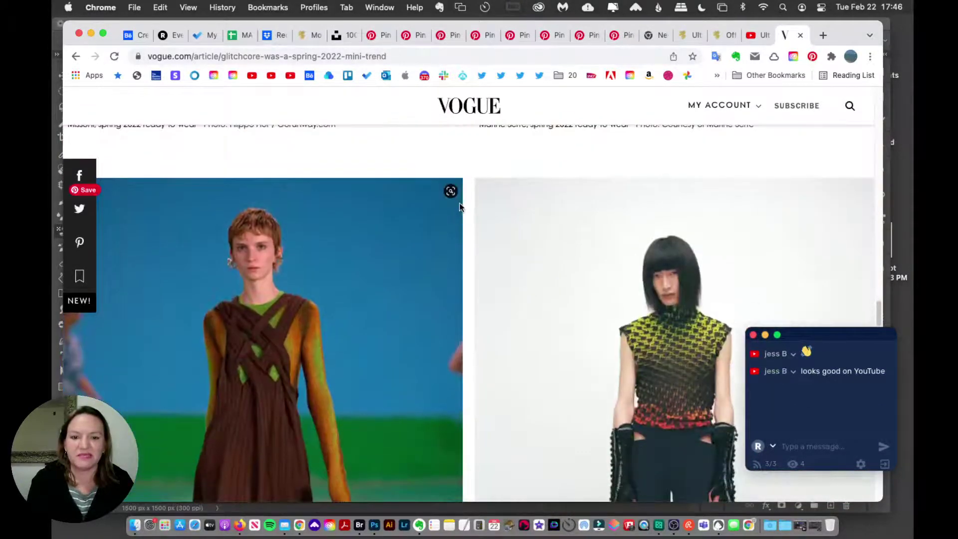
scroll(460, 206, down, 5)
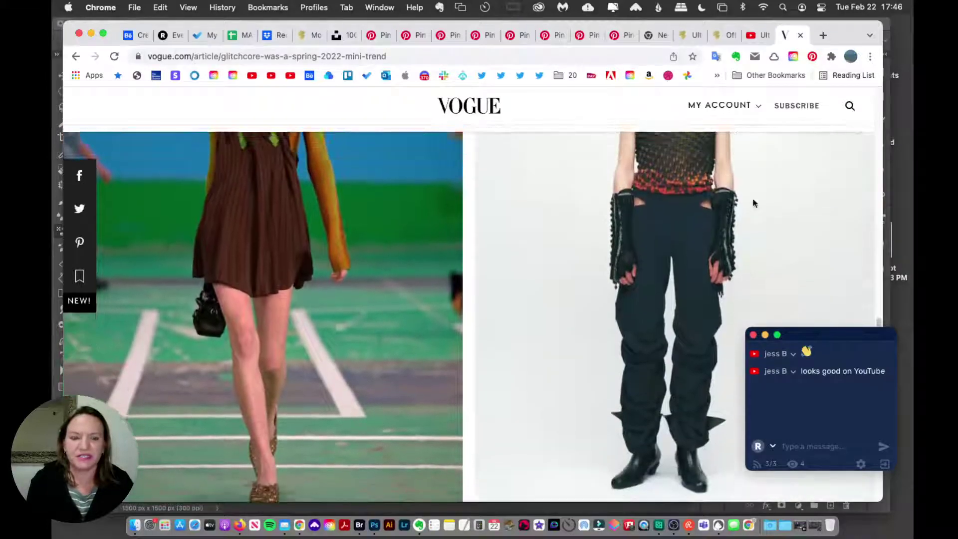
scroll(630, 262, down, 8)
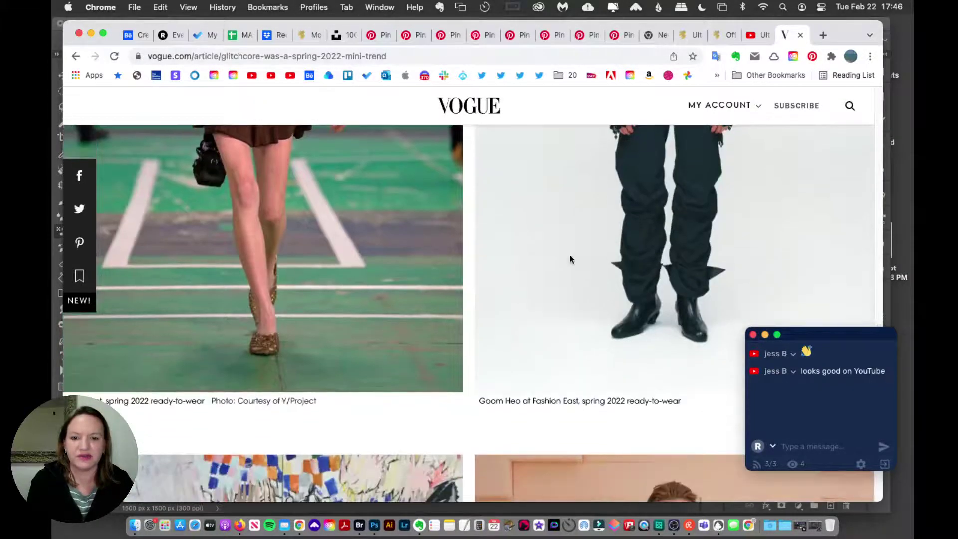
scroll(535, 282, down, 5)
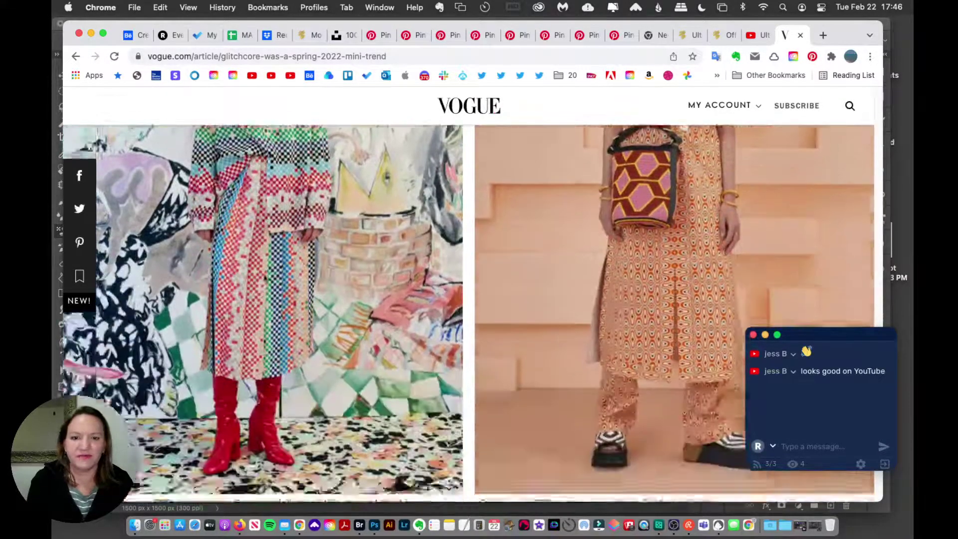
scroll(274, 282, down, 7)
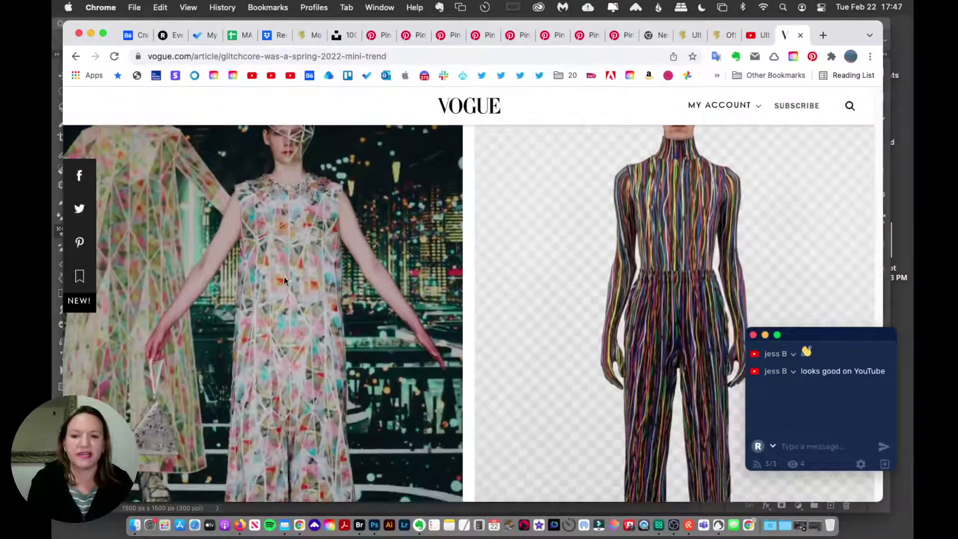
scroll(292, 285, down, 10)
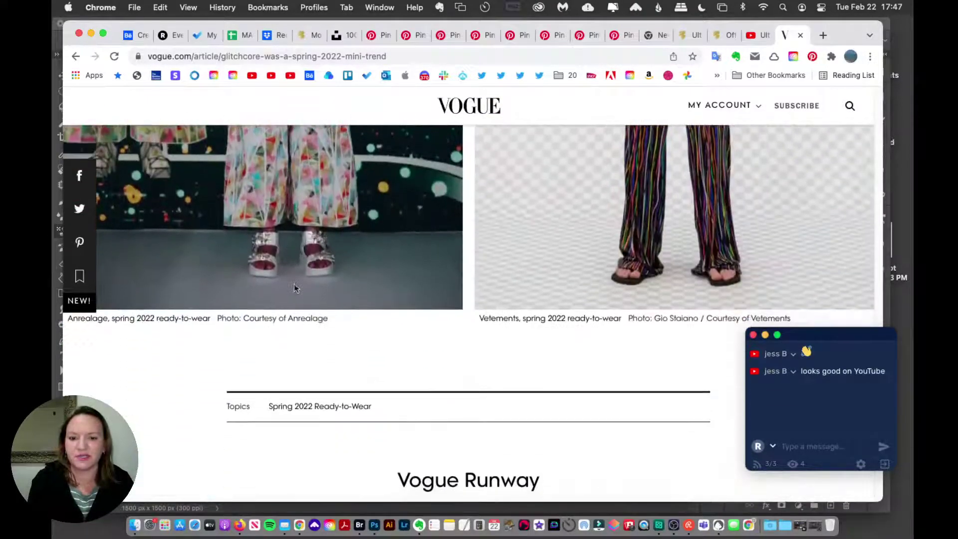
scroll(293, 289, up, 8)
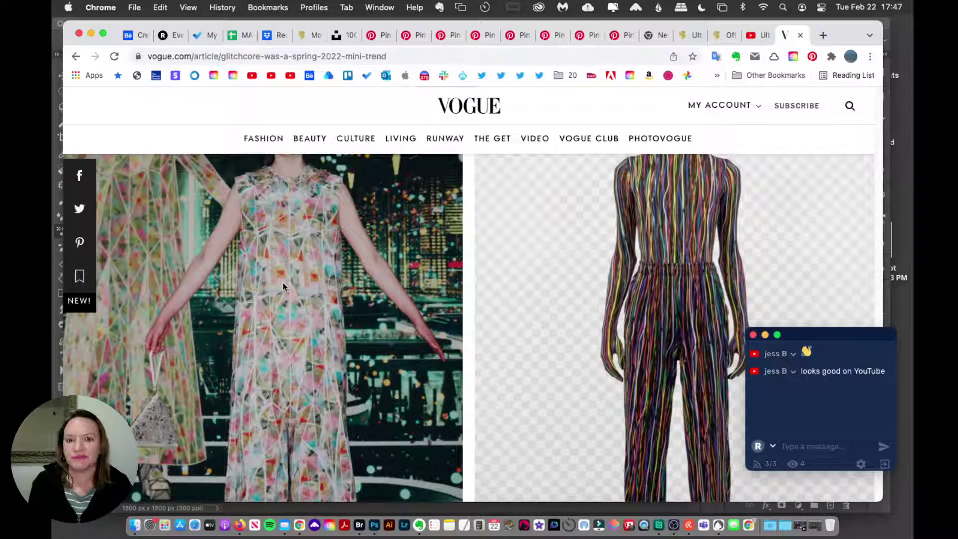
Switch to Photoshop, try a short furry patch with the Pattern Stamp Tool Round Blunt 1 brush and undo it.
click(375, 525)
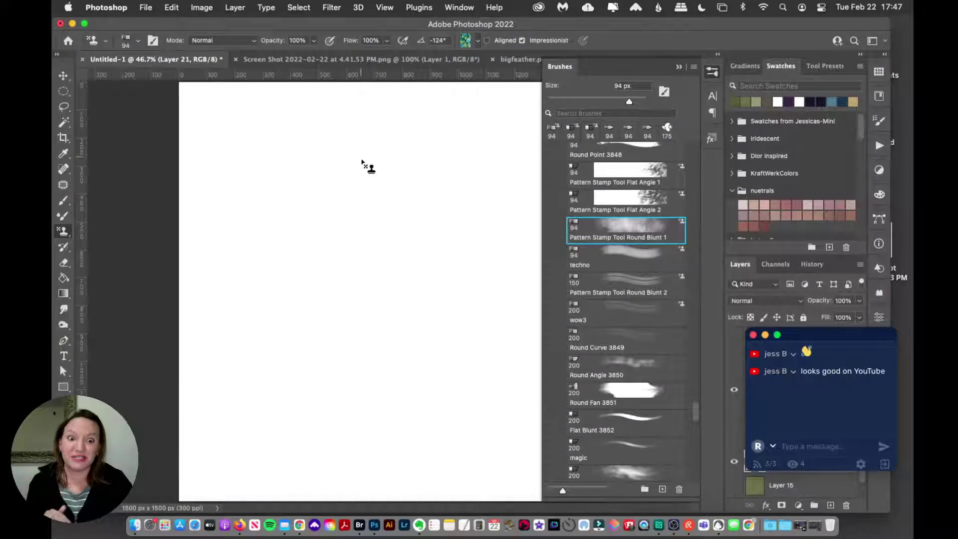
drag(297, 131, 280, 176)
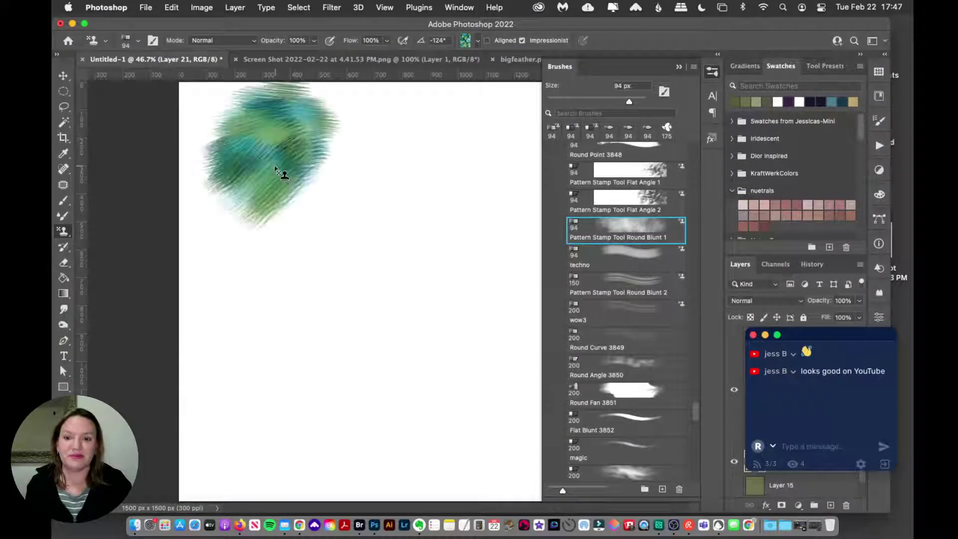
key(super+1)
key(super+z)
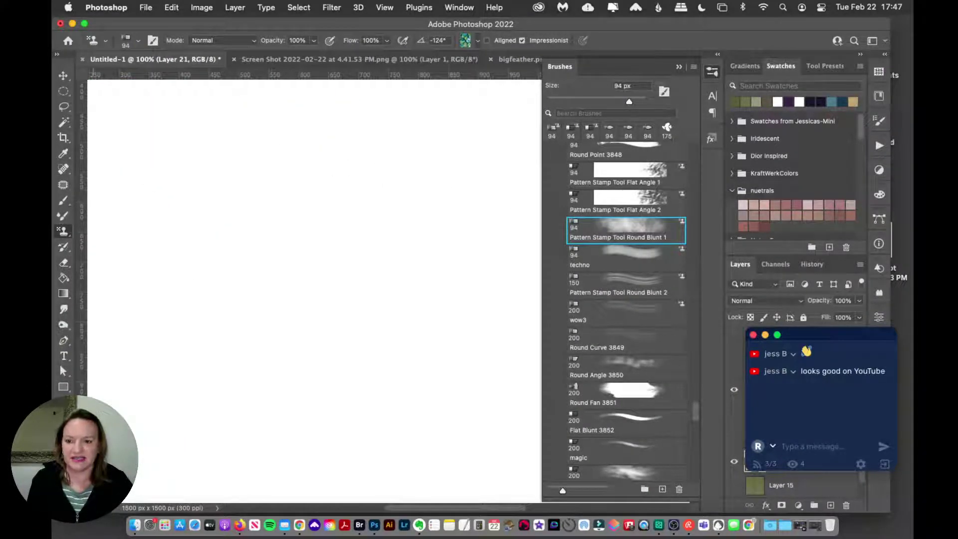
key(z)
alt+click(372, 229)
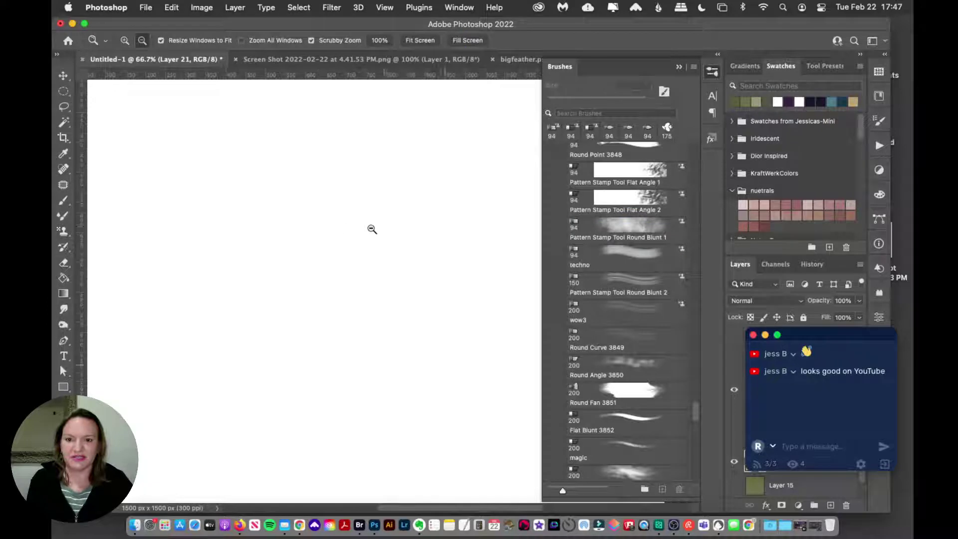
Try long wavy strokes down the canvas with the Pattern Stamp Tool Round Blunt 1 brush at 94 px, undoing each one.
click(64, 245)
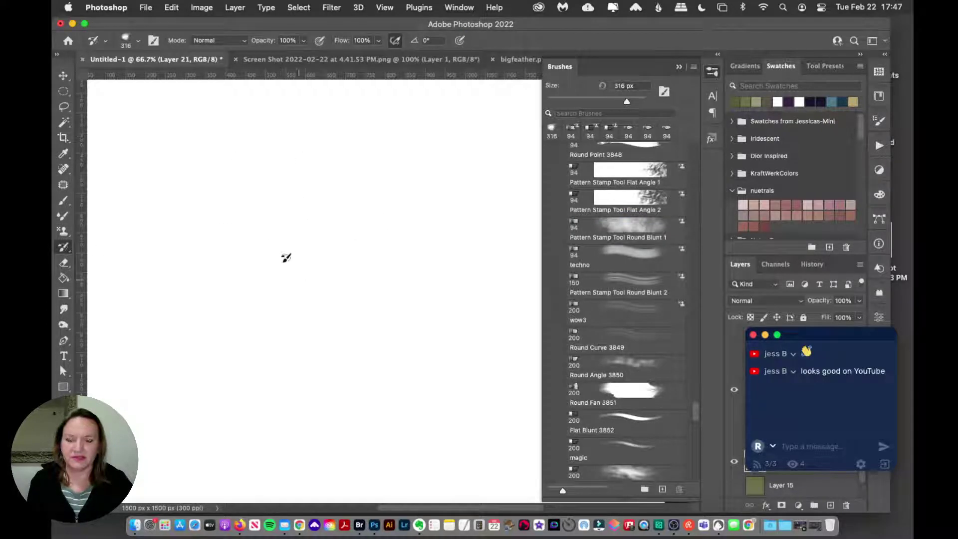
click(62, 229)
mouse_move(285, 120)
mouse_down()
mouse_move(321, 252)
mouse_move(257, 449)
mouse_up()
key(super+z)
mouse_move(269, 138)
mouse_down()
mouse_move(247, 168)
mouse_move(269, 301)
mouse_move(230, 365)
mouse_move(239, 444)
mouse_up()
key(super+z)
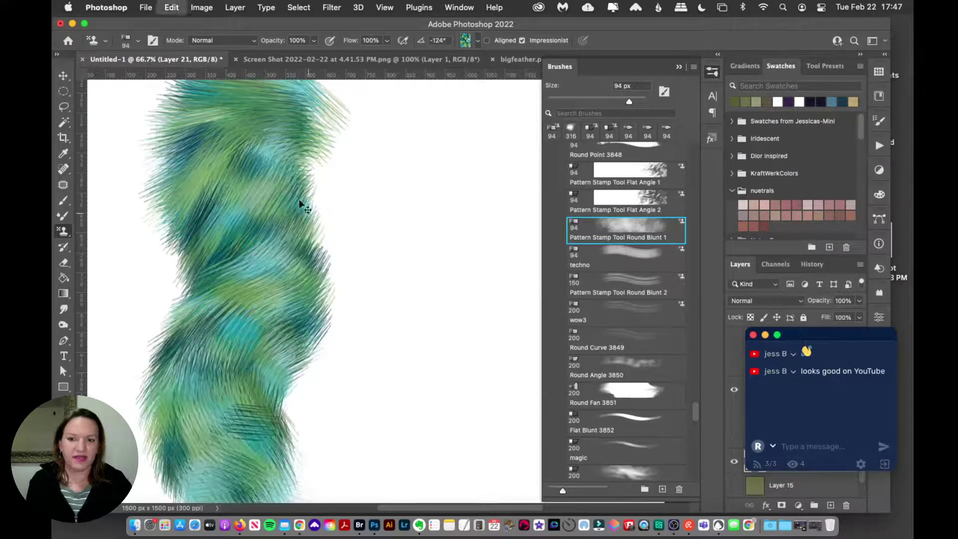
Try a furry S-shaped stroke and a lighter stippled patch beside it with the Round Blunt 1 brush, and clear the layer.
mouse_move(272, 139)
mouse_down()
mouse_move(262, 341)
mouse_move(272, 349)
mouse_up()
key(super+0)
mouse_move(289, 127)
mouse_down()
mouse_move(292, 179)
mouse_move(387, 274)
mouse_move(348, 413)
mouse_move(382, 312)
mouse_up()
key(super+z)
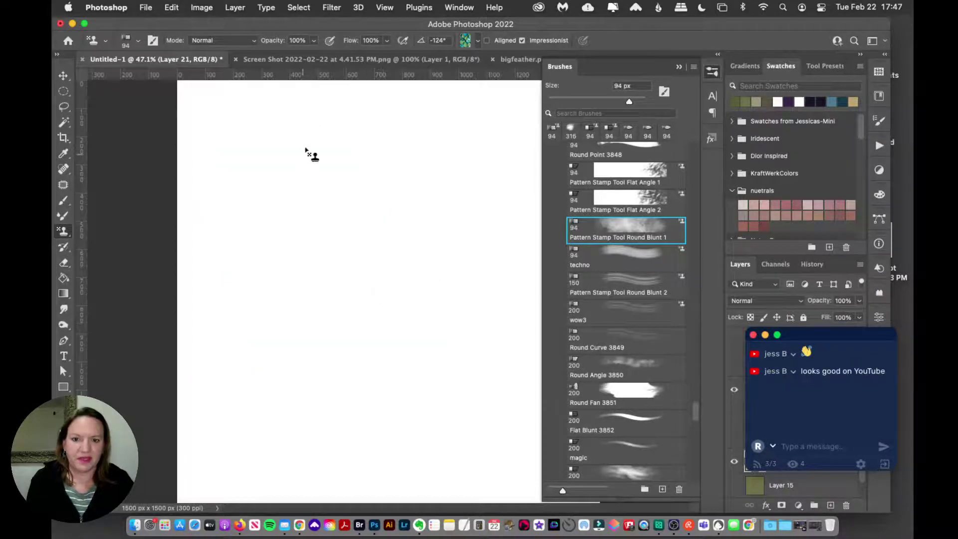
mouse_move(294, 135)
mouse_down()
mouse_move(290, 222)
mouse_move(312, 321)
mouse_move(275, 414)
mouse_up()
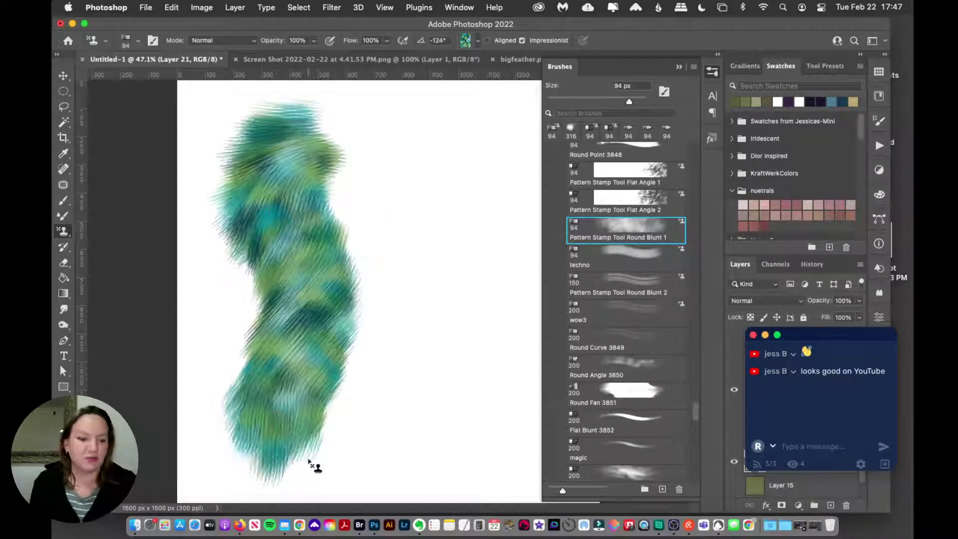
mouse_move(415, 160)
mouse_down()
mouse_move(456, 234)
mouse_move(434, 319)
mouse_move(423, 183)
mouse_move(471, 332)
mouse_move(443, 228)
mouse_move(422, 233)
mouse_move(442, 236)
mouse_move(471, 278)
mouse_up()
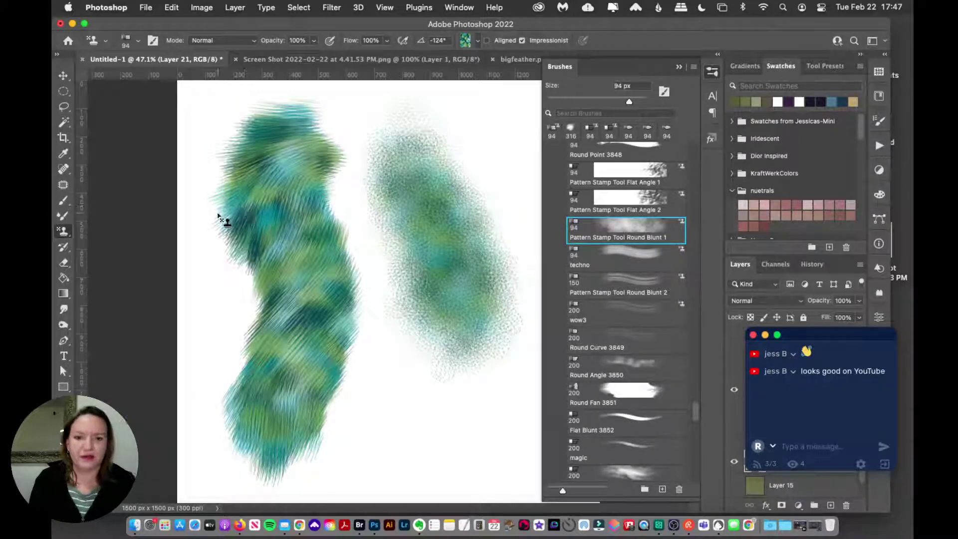
key(super+a)
key(Delete)
Select the techno brush, try winding, looping ribbon strokes across the canvas at 94 px, and clear them.
key(period)
mouse_move(333, 119)
mouse_down()
mouse_move(333, 169)
mouse_move(288, 258)
mouse_move(284, 308)
mouse_move(337, 383)
mouse_move(353, 435)
mouse_move(347, 487)
mouse_up()
key(Delete)
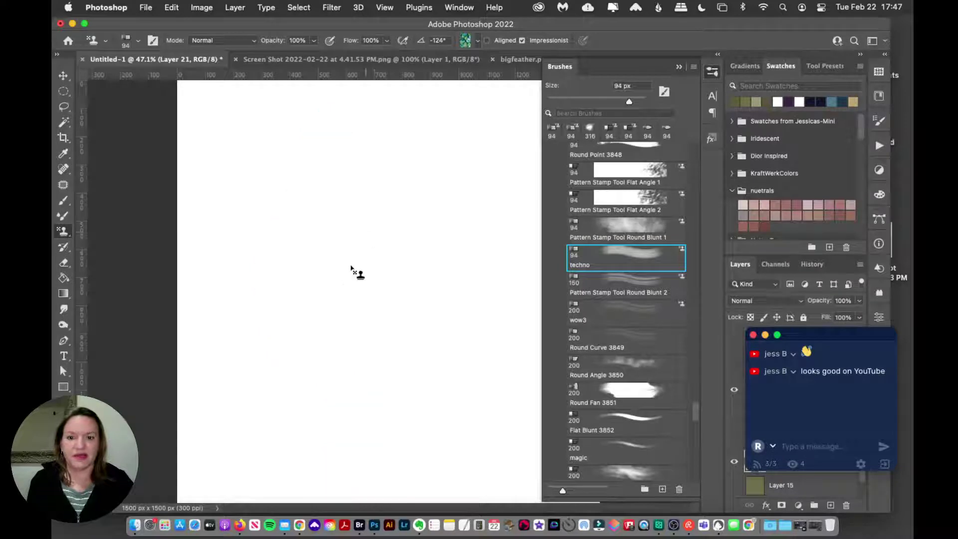
mouse_move(399, 101)
mouse_down()
mouse_move(379, 139)
mouse_move(330, 135)
mouse_move(295, 153)
mouse_move(292, 184)
mouse_move(369, 204)
mouse_move(388, 244)
mouse_move(358, 281)
mouse_move(256, 272)
mouse_move(237, 315)
mouse_move(265, 344)
mouse_move(331, 306)
mouse_move(353, 334)
mouse_move(396, 336)
mouse_move(439, 365)
mouse_move(430, 400)
mouse_move(383, 392)
mouse_move(363, 372)
mouse_move(299, 400)
mouse_move(252, 376)
mouse_move(228, 392)
mouse_move(225, 424)
mouse_move(267, 435)
mouse_move(289, 415)
mouse_move(369, 457)
mouse_move(406, 445)
mouse_move(422, 418)
mouse_move(458, 437)
mouse_move(495, 434)
mouse_move(501, 373)
mouse_move(460, 361)
mouse_move(455, 336)
mouse_move(491, 323)
mouse_move(506, 280)
mouse_move(482, 263)
mouse_move(431, 286)
mouse_move(403, 226)
mouse_move(420, 194)
mouse_move(454, 195)
mouse_move(479, 220)
mouse_move(516, 222)
mouse_move(517, 175)
mouse_move(482, 151)
mouse_move(418, 181)
mouse_up()
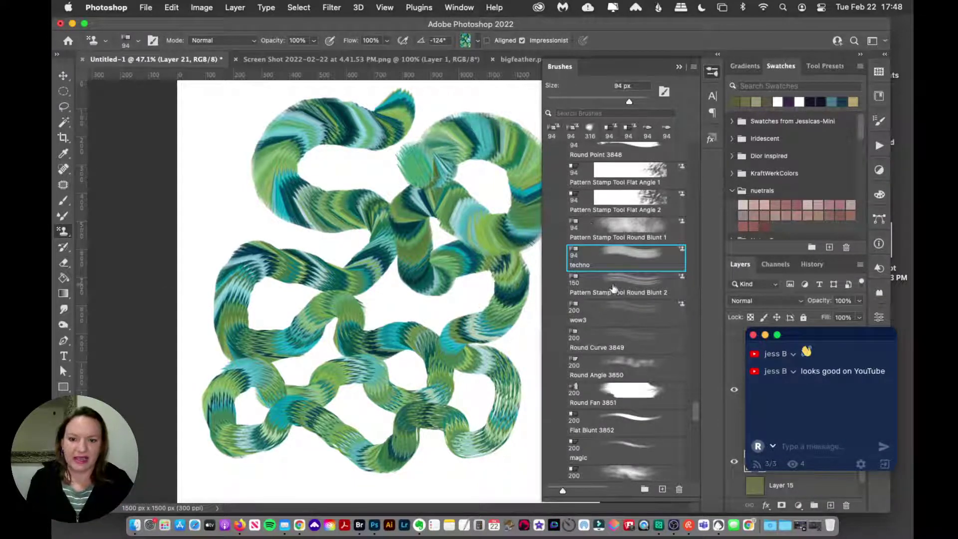
key(Delete)
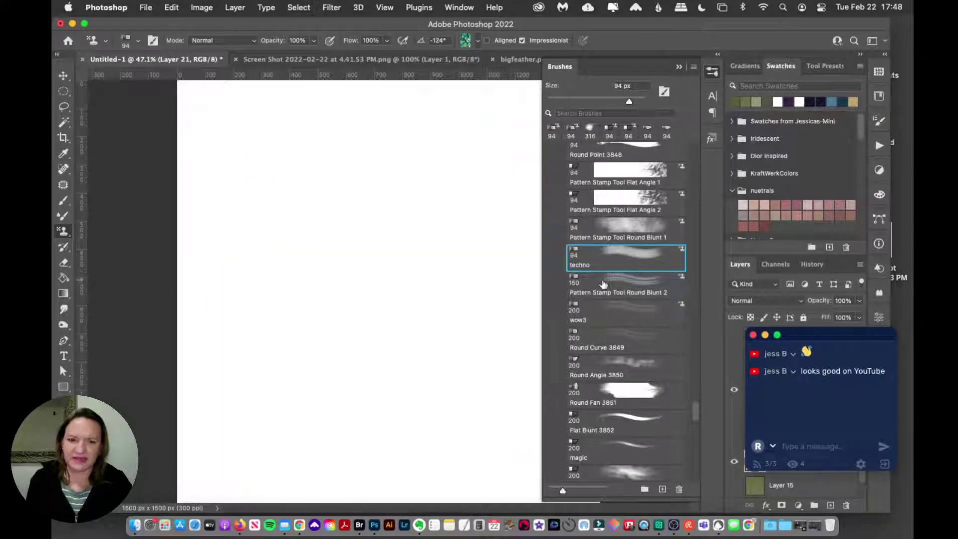
Select the Pattern Stamp Tool Round Blunt 2 brush, enlarge it to 175 px and try several strokes, clearing each one.
key(period)
mouse_move(277, 172)
mouse_down()
mouse_move(335, 159)
mouse_move(284, 199)
mouse_move(310, 242)
mouse_move(344, 239)
mouse_up()
key(Delete)
key(bracketright)
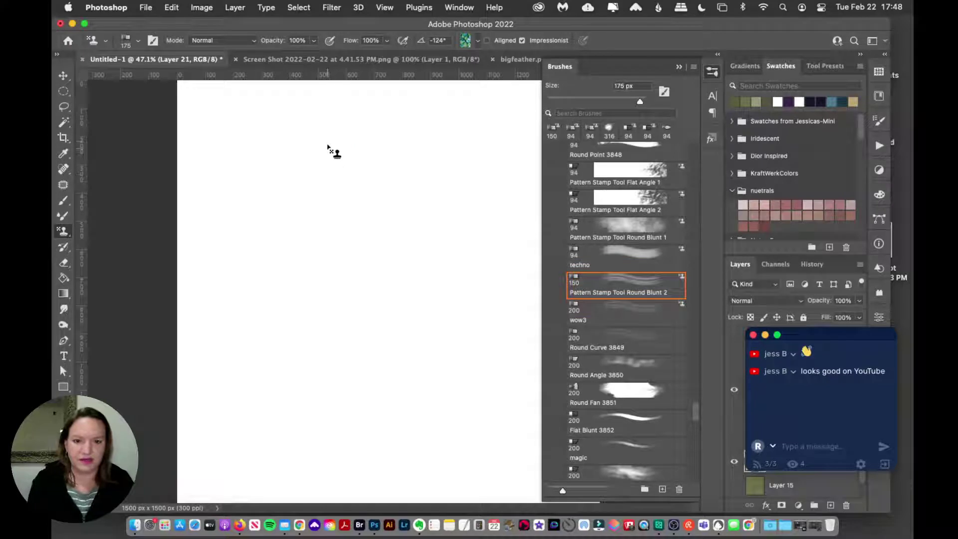
mouse_move(328, 146)
mouse_down()
mouse_move(311, 184)
mouse_move(363, 233)
mouse_move(362, 277)
mouse_move(275, 341)
mouse_move(342, 424)
mouse_move(328, 450)
mouse_move(264, 496)
mouse_up()
key(Delete)
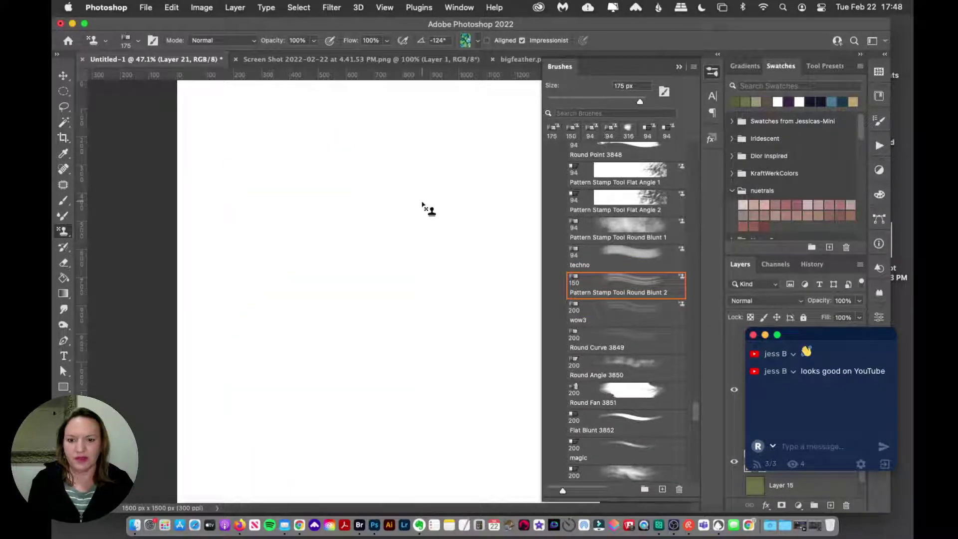
mouse_move(421, 172)
mouse_down()
mouse_move(344, 215)
mouse_move(449, 279)
mouse_move(394, 167)
mouse_move(377, 219)
mouse_move(404, 299)
mouse_move(413, 222)
mouse_move(399, 279)
mouse_move(436, 194)
mouse_move(353, 203)
mouse_move(364, 278)
mouse_move(399, 259)
mouse_up()
key(Delete)
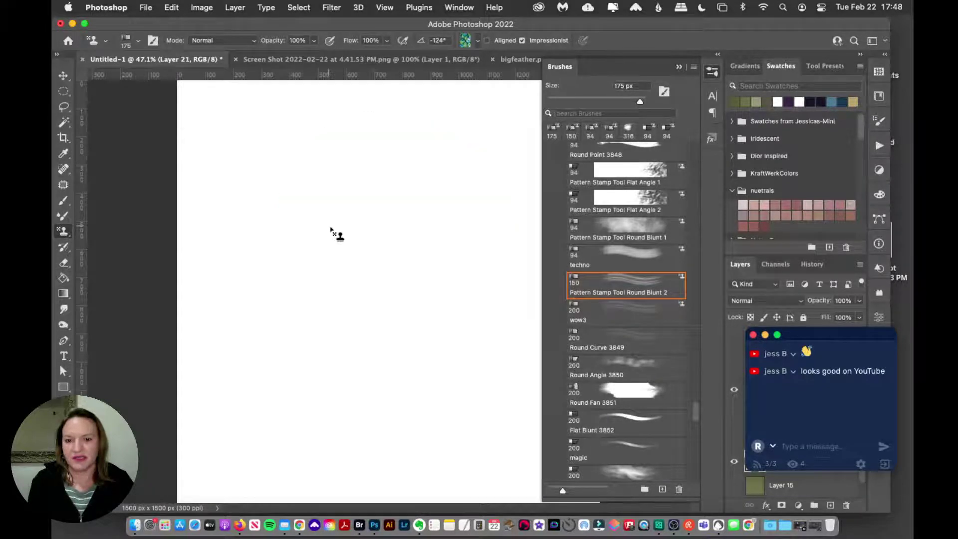
Try a circular swirl, a serpentine ribbon and a jagged cluster with the 175 px Round Blunt 2 brush, removing each one.
mouse_move(333, 232)
mouse_down()
mouse_move(351, 240)
mouse_move(324, 272)
mouse_move(304, 228)
mouse_move(349, 214)
mouse_move(373, 253)
mouse_move(341, 294)
mouse_move(293, 272)
mouse_move(291, 224)
mouse_move(323, 200)
mouse_move(371, 215)
mouse_move(380, 264)
mouse_move(353, 301)
mouse_move(297, 288)
mouse_move(283, 242)
mouse_move(305, 206)
mouse_move(348, 199)
mouse_move(376, 220)
mouse_move(386, 268)
mouse_move(368, 296)
mouse_move(317, 308)
mouse_up()
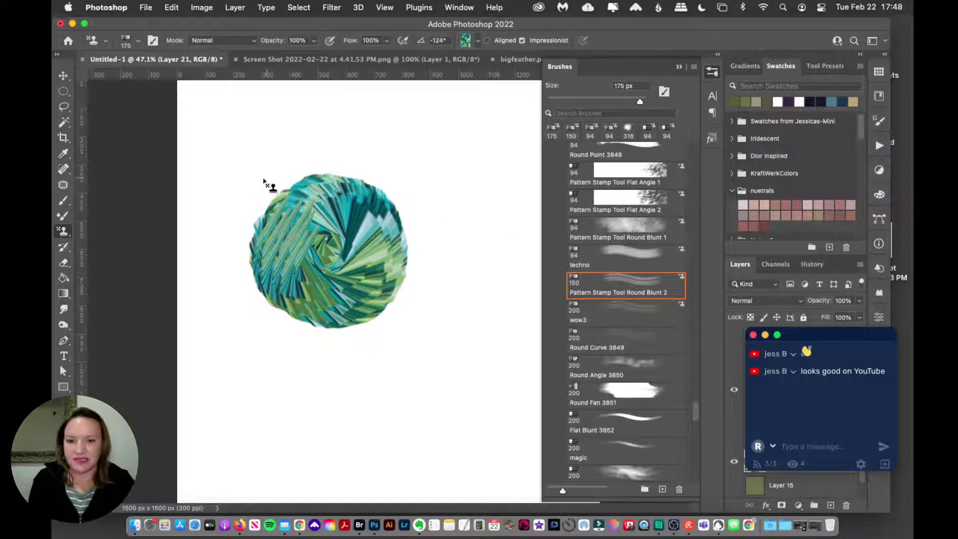
key(ctrl+z)
mouse_move(248, 171)
mouse_down()
mouse_move(360, 164)
mouse_move(407, 181)
mouse_move(406, 221)
mouse_move(336, 245)
mouse_move(284, 244)
mouse_move(240, 259)
mouse_move(242, 300)
mouse_move(427, 299)
mouse_move(471, 347)
mouse_move(422, 385)
mouse_move(340, 384)
mouse_move(309, 422)
mouse_move(351, 443)
mouse_move(412, 435)
mouse_move(455, 476)
mouse_move(448, 496)
mouse_up()
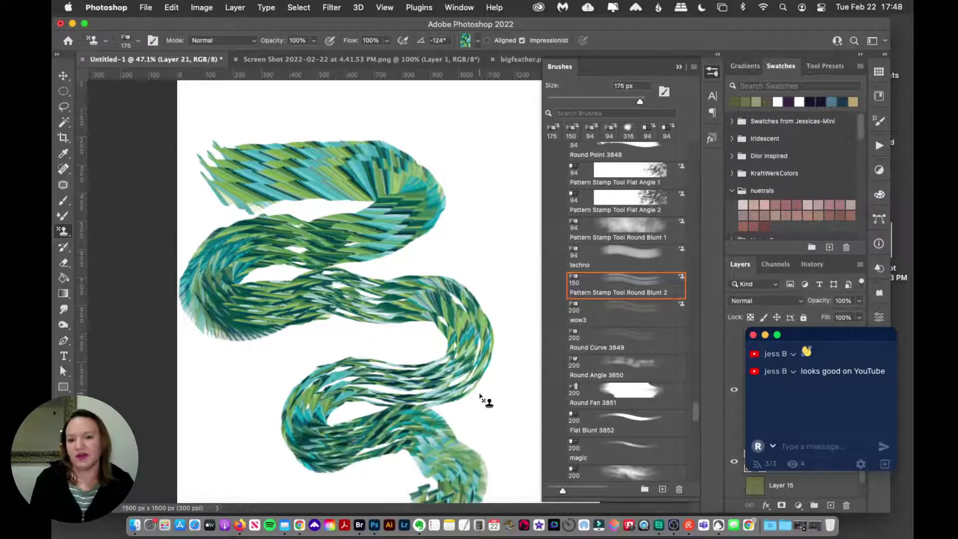
key(ctrl+z)
mouse_move(335, 203)
mouse_down()
mouse_move(358, 286)
mouse_move(369, 283)
mouse_move(380, 298)
mouse_move(356, 329)
mouse_move(381, 336)
mouse_move(445, 327)
mouse_up()
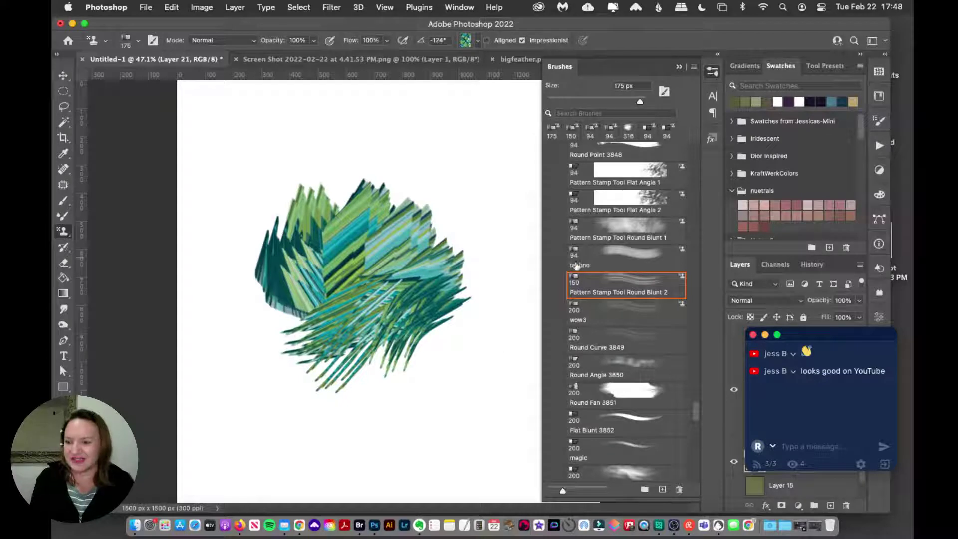
key(BackSpace)
Select the wow3 brush at 200 px and try sweeping curved strokes over the canvas, clearing each one.
click(649, 311)
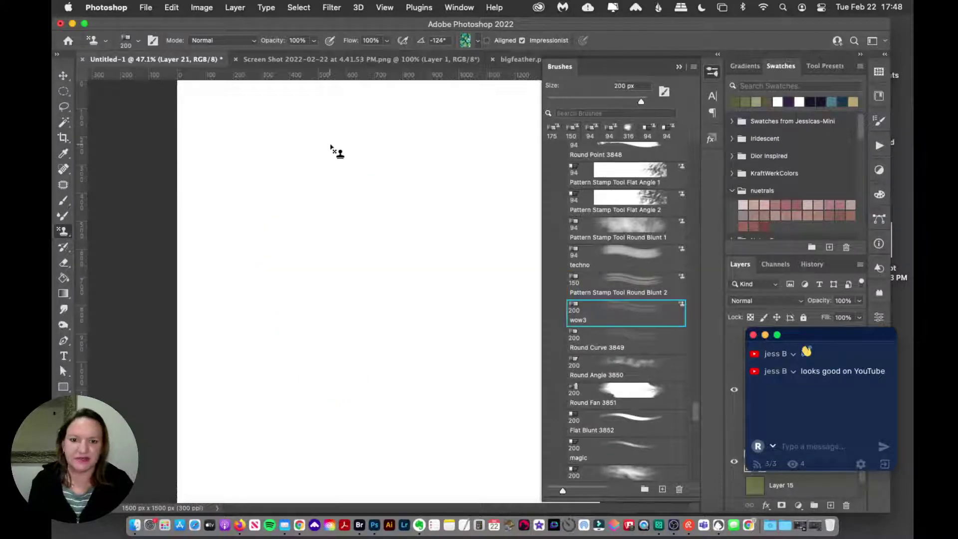
mouse_move(336, 149)
mouse_down()
mouse_move(337, 189)
mouse_move(285, 265)
mouse_move(312, 305)
mouse_move(361, 300)
mouse_move(409, 314)
mouse_move(431, 349)
mouse_move(415, 399)
mouse_move(349, 406)
mouse_up()
key(BackSpace)
mouse_move(294, 100)
mouse_down()
mouse_move(280, 129)
mouse_move(396, 159)
mouse_move(383, 210)
mouse_move(258, 218)
mouse_move(243, 251)
mouse_move(292, 266)
mouse_move(354, 248)
mouse_move(410, 265)
mouse_move(413, 324)
mouse_move(276, 330)
mouse_move(288, 368)
mouse_move(407, 357)
mouse_move(451, 392)
mouse_move(313, 406)
mouse_move(295, 459)
mouse_move(378, 436)
mouse_move(436, 438)
mouse_move(482, 412)
mouse_up()
key(BackSpace)
mouse_move(439, 319)
mouse_down()
mouse_move(367, 241)
mouse_move(321, 149)
mouse_move(456, 244)
mouse_move(496, 230)
mouse_move(399, 133)
mouse_move(334, 108)
mouse_up()
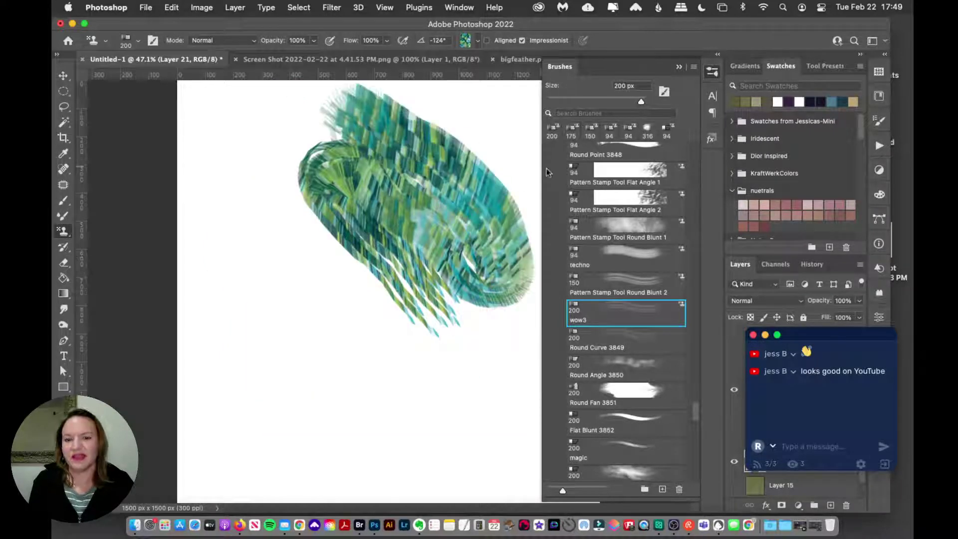
key(BackSpace)
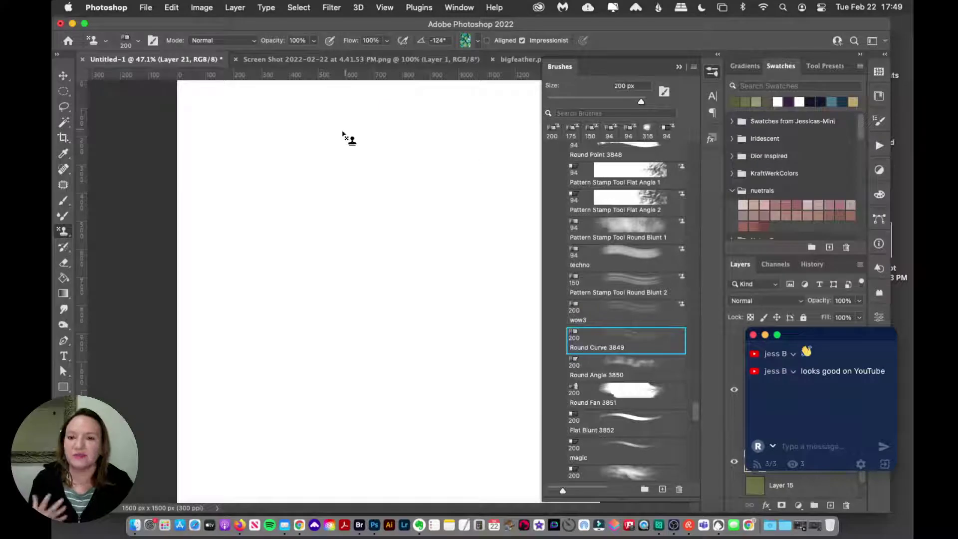
Try a long S-shaped stroke ending in a curl with the 200 px Round Curve 3849 brush and clear the canvas.
mouse_move(330, 117)
mouse_down()
mouse_move(240, 269)
mouse_move(268, 326)
mouse_move(413, 305)
mouse_move(442, 353)
mouse_move(379, 392)
mouse_move(315, 412)
mouse_move(371, 424)
mouse_up()
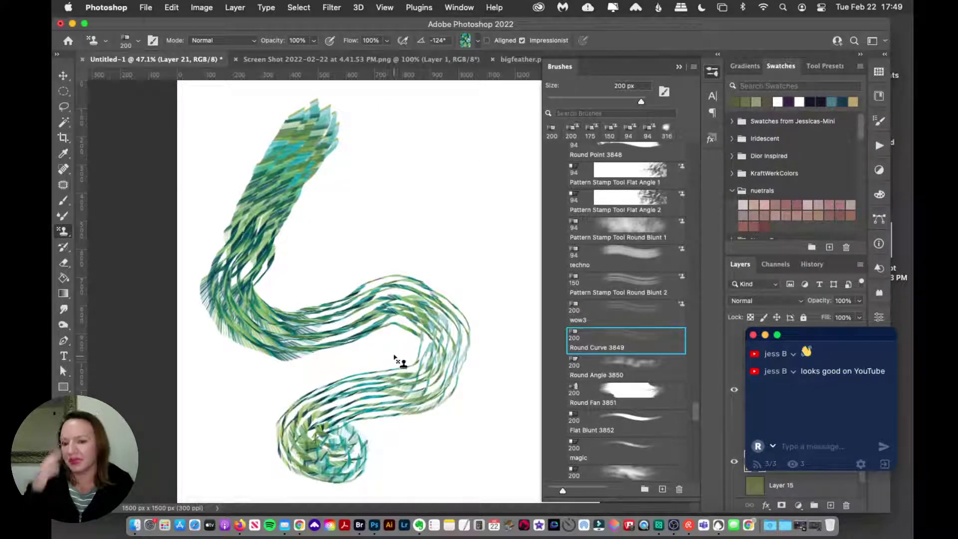
key(super+a)
key(BackSpace)
Select the Round Angle 3850 brush at 200 px and try strokes on the canvas, removing each one.
key(period)
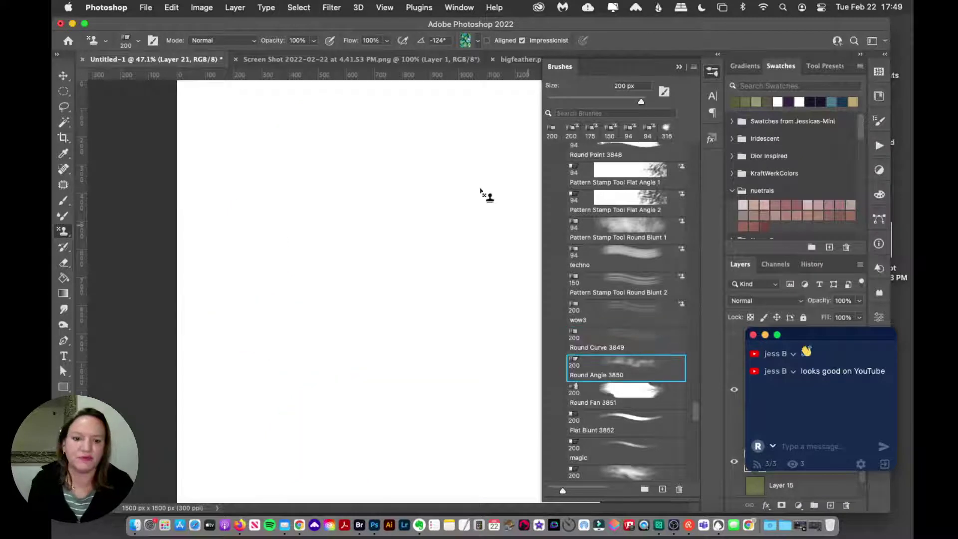
mouse_move(482, 194)
mouse_down()
mouse_move(453, 176)
mouse_move(484, 207)
mouse_move(469, 252)
mouse_up()
key(BackSpace)
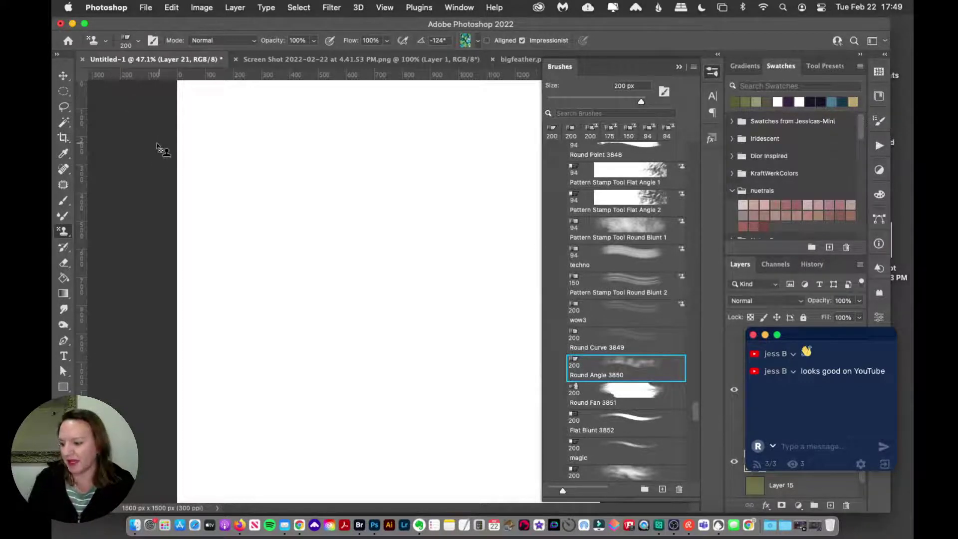
mouse_move(241, 131)
mouse_down()
mouse_move(244, 166)
mouse_move(269, 190)
mouse_move(266, 224)
mouse_move(233, 237)
mouse_move(225, 270)
mouse_move(257, 284)
mouse_move(282, 322)
mouse_up()
key(super+z)
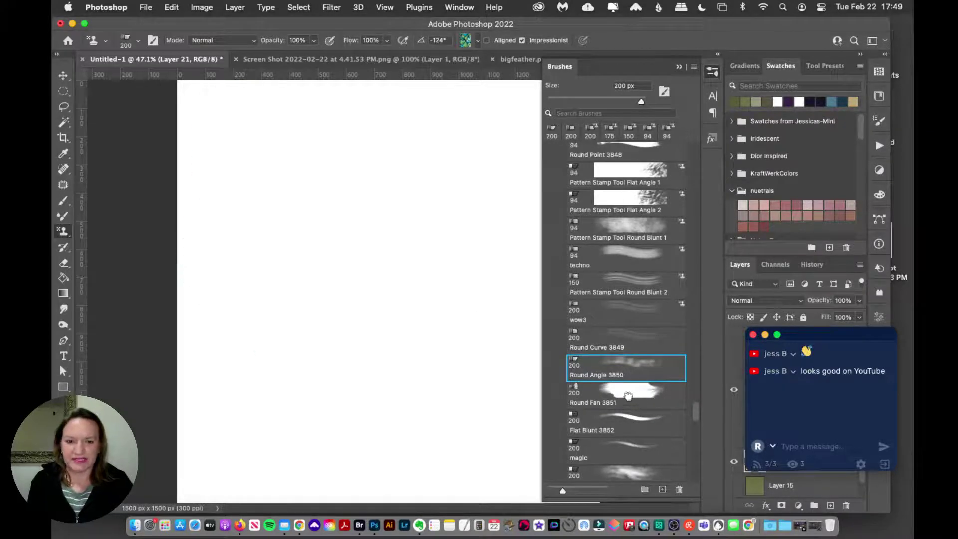
Select the Round Fan 3851 brush at 200 px and try several curved strokes and a dense furry patch, undoing each one.
mouse_move(361, 147)
mouse_down()
mouse_move(391, 196)
mouse_move(468, 254)
mouse_move(443, 334)
mouse_move(331, 384)
mouse_move(391, 380)
mouse_up()
key(super+z)
mouse_move(319, 310)
mouse_down()
mouse_move(376, 218)
mouse_move(420, 253)
mouse_up()
key(super+z)
drag(316, 177, 335, 247)
key(super+z)
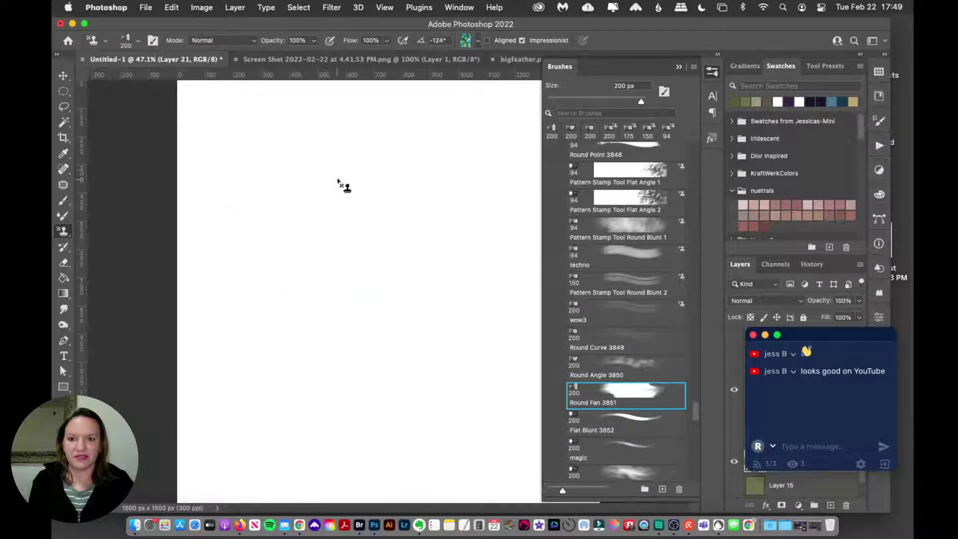
mouse_move(342, 186)
mouse_down()
mouse_move(334, 229)
mouse_move(365, 239)
mouse_move(378, 267)
mouse_move(329, 262)
mouse_move(333, 322)
mouse_move(409, 289)
mouse_up()
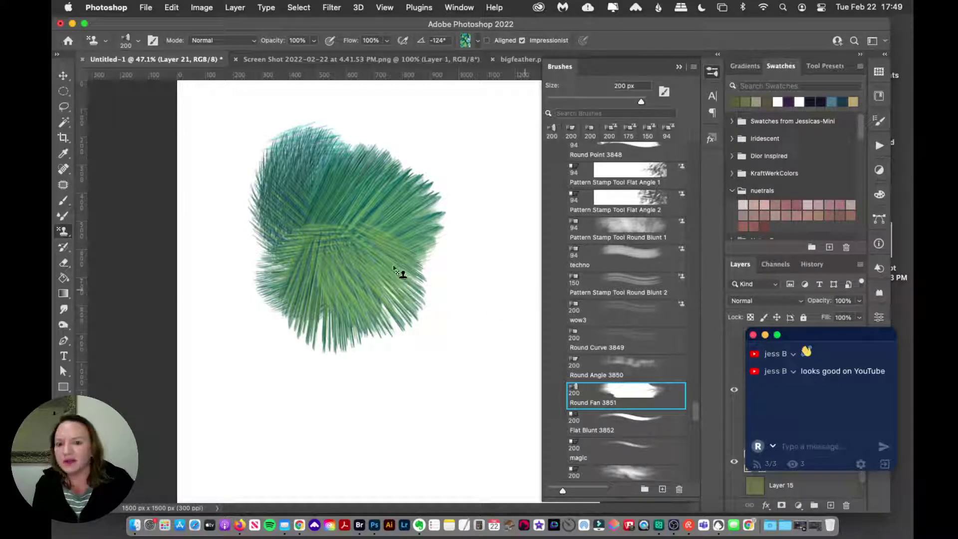
key(super+z)
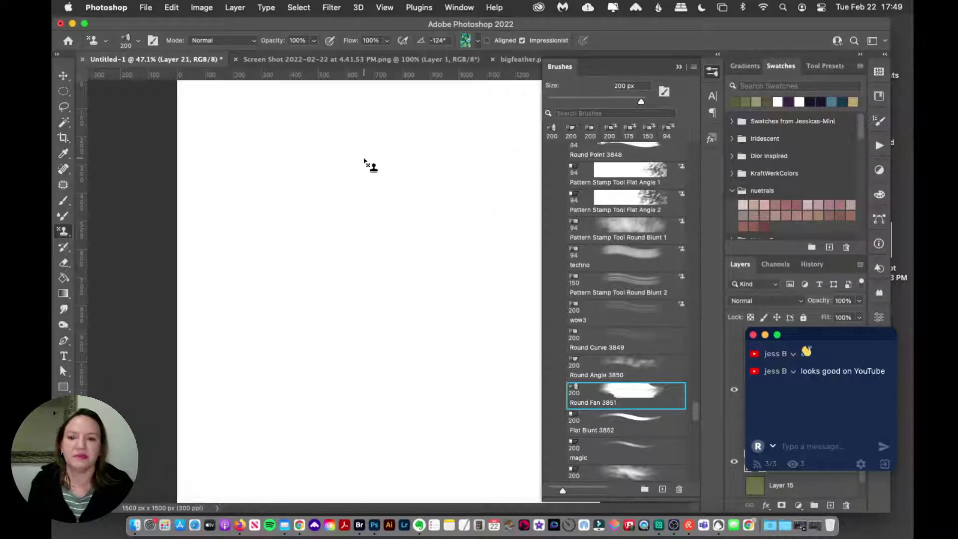
Try two short fan strokes and a long winding fur stroke over most of the canvas with Round Fan 3851, removing them all.
drag(367, 163, 373, 218)
drag(313, 186, 313, 289)
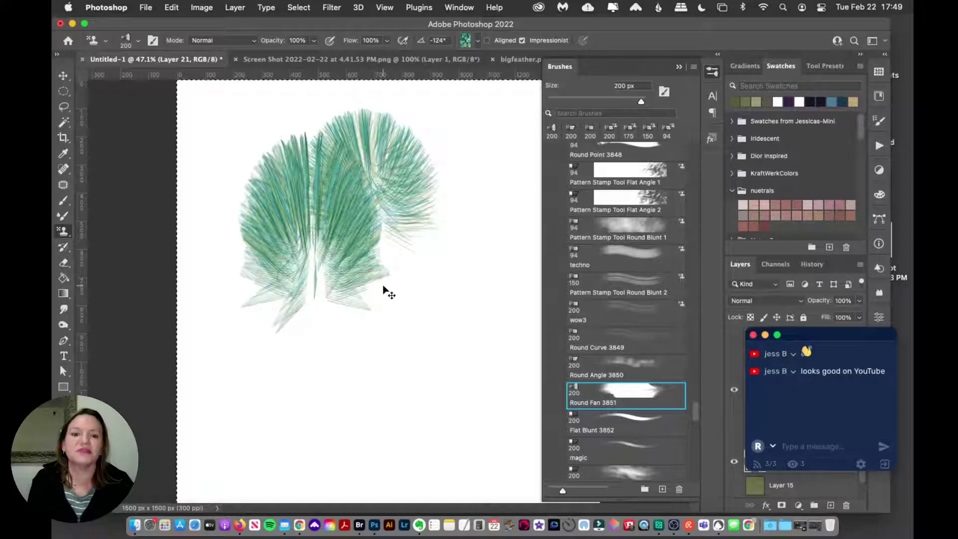
key(super+z)
key(super+z)
mouse_move(374, 314)
mouse_down()
mouse_move(261, 235)
mouse_move(375, 256)
mouse_move(459, 197)
mouse_move(488, 272)
mouse_move(331, 278)
mouse_move(183, 315)
mouse_move(313, 369)
mouse_move(447, 354)
mouse_move(417, 451)
mouse_move(211, 386)
mouse_move(204, 433)
mouse_move(385, 421)
mouse_move(487, 447)
mouse_move(377, 488)
mouse_move(123, 430)
mouse_up()
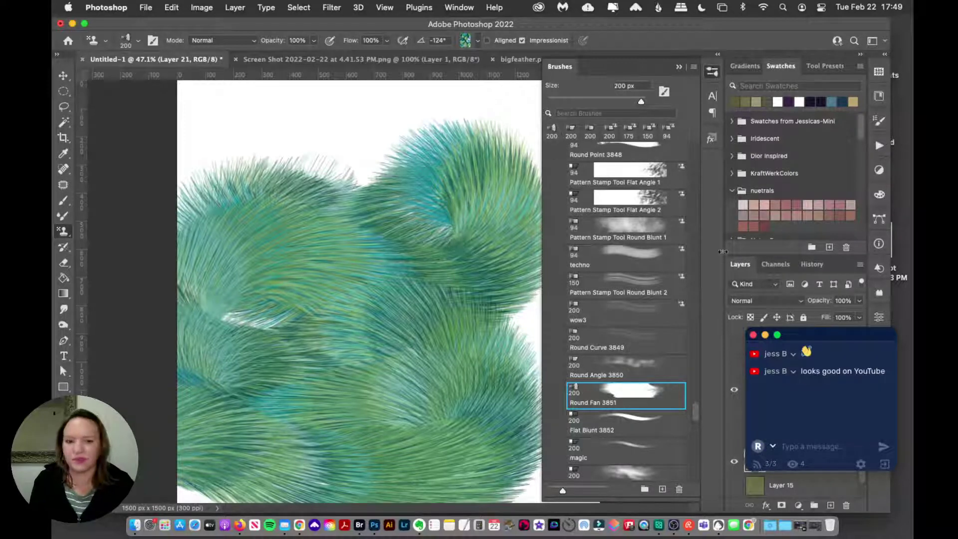
key(Delete)
Select the Flat Blunt 3852 brush at 200 px and try a straight stroke, a long looping ribbon and an S-curve, removing each one.
scroll(692, 408, down, 5)
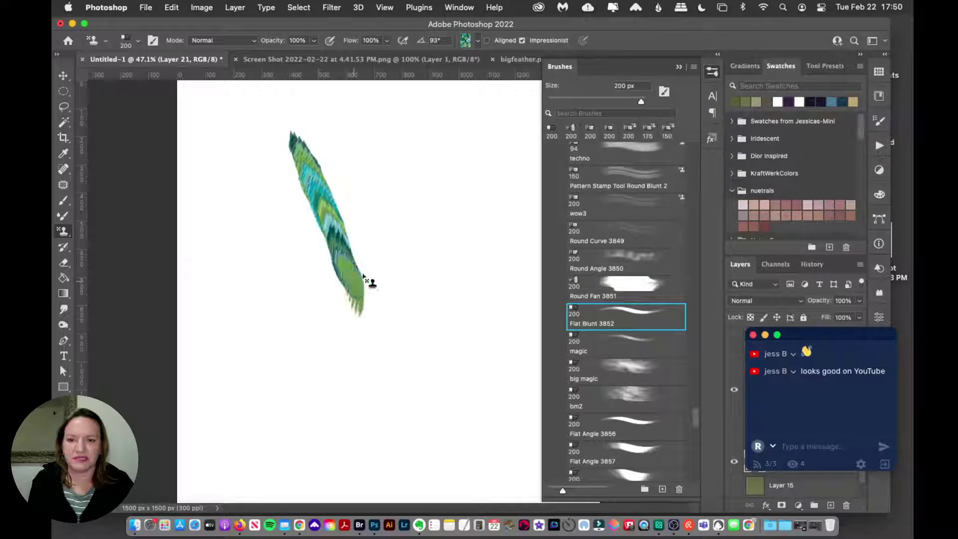
key(Delete)
mouse_move(369, 244)
mouse_down()
mouse_move(312, 271)
mouse_move(374, 266)
mouse_move(416, 315)
mouse_move(346, 343)
mouse_move(346, 388)
mouse_move(388, 428)
mouse_move(295, 439)
mouse_move(220, 424)
mouse_move(268, 472)
mouse_move(416, 478)
mouse_move(471, 448)
mouse_move(428, 395)
mouse_move(427, 362)
mouse_move(488, 344)
mouse_move(495, 282)
mouse_move(449, 278)
mouse_move(430, 230)
mouse_move(476, 198)
mouse_move(517, 194)
mouse_move(463, 147)
mouse_move(414, 186)
mouse_move(391, 228)
mouse_move(304, 180)
mouse_up()
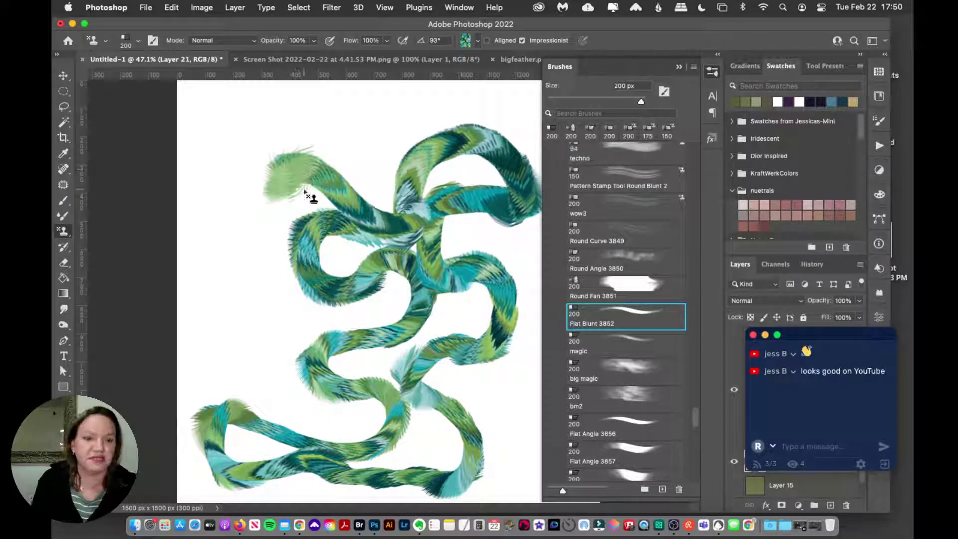
key(super+z)
drag(350, 156, 334, 218)
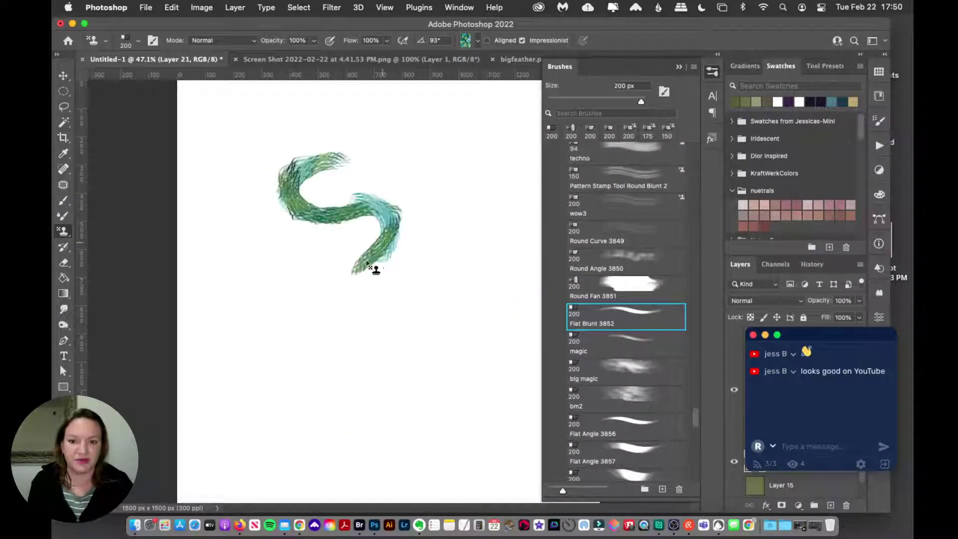
key(super+z)
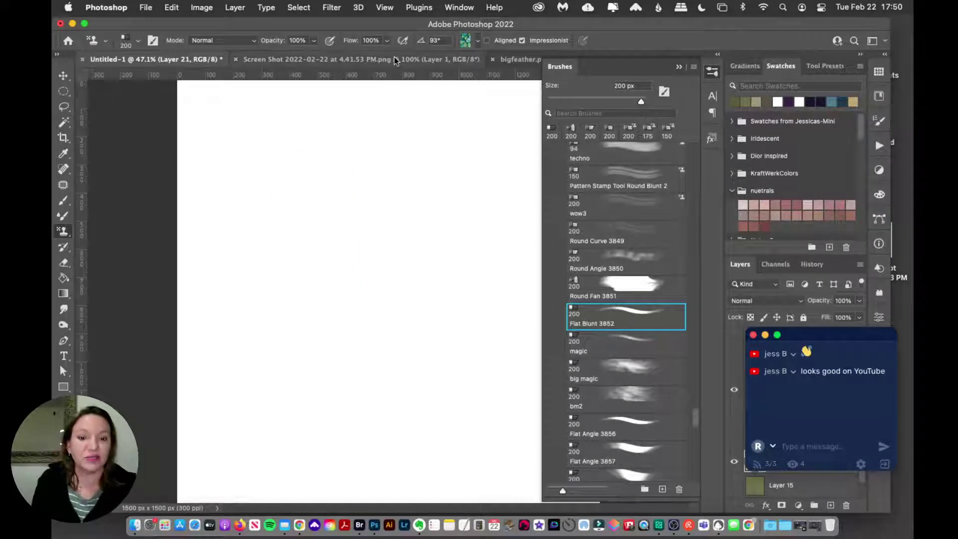
Try one stroke each with the 200 px magic and big magic brushes, undoing both.
drag(342, 152, 307, 324)
key(super+z)
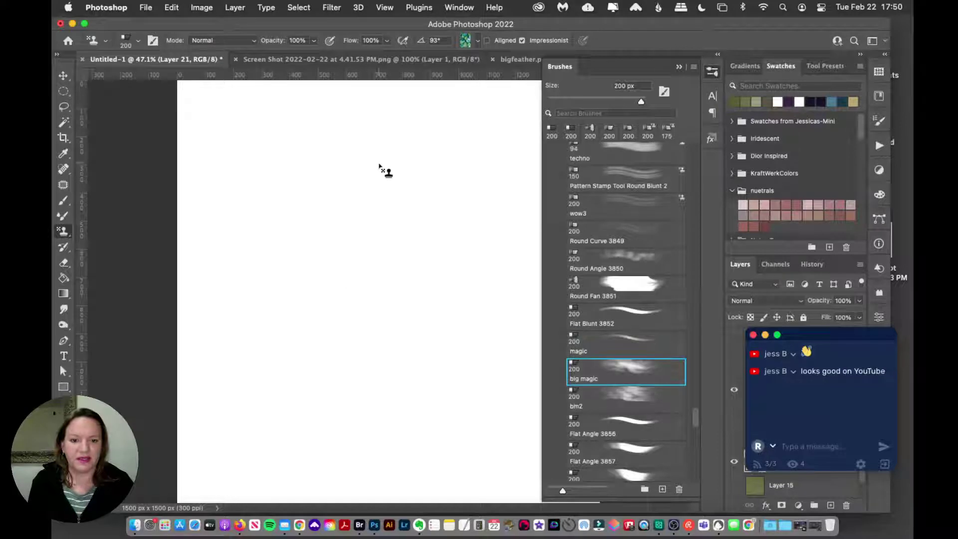
mouse_move(379, 166)
mouse_down()
mouse_move(368, 207)
mouse_move(369, 277)
mouse_move(314, 336)
mouse_move(309, 359)
mouse_up()
key(super+z)
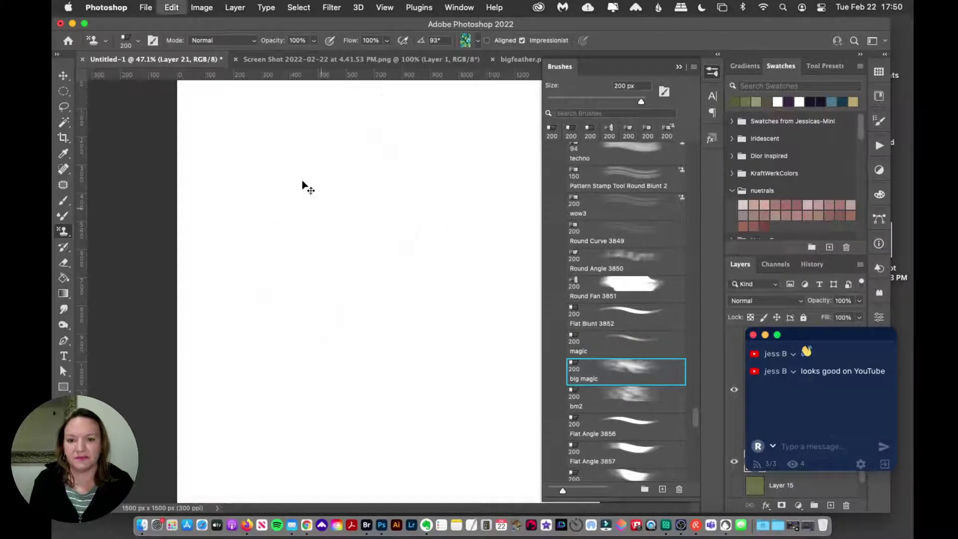
Try building up soft textured patches across the canvas with the big magic brush and clear the canvas.
mouse_move(303, 182)
mouse_down()
mouse_move(308, 227)
mouse_move(345, 203)
mouse_move(358, 218)
mouse_move(264, 250)
mouse_move(347, 298)
mouse_up()
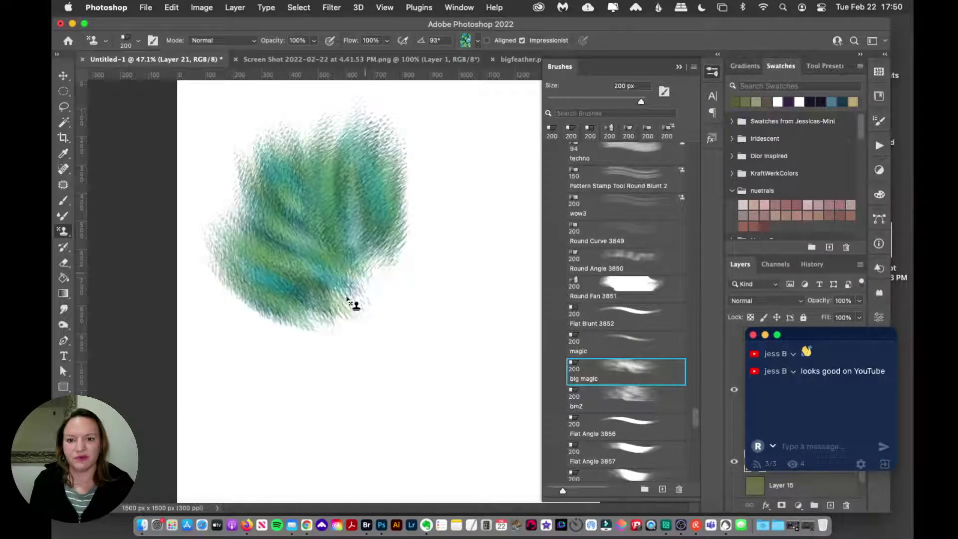
mouse_move(224, 346)
mouse_down()
mouse_move(227, 275)
mouse_move(228, 321)
mouse_move(200, 301)
mouse_move(273, 359)
mouse_move(265, 252)
mouse_move(261, 300)
mouse_move(291, 318)
mouse_move(348, 279)
mouse_up()
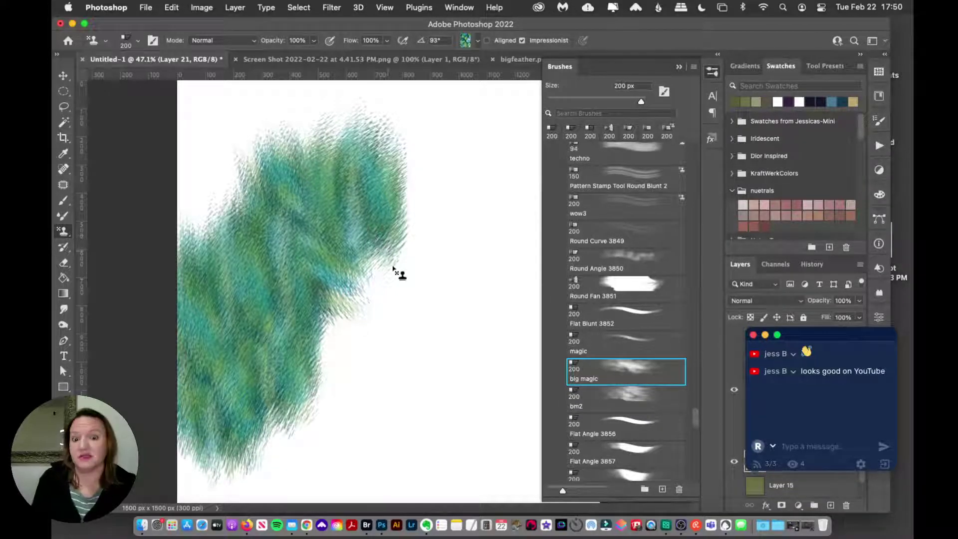
mouse_move(404, 245)
mouse_down()
mouse_move(407, 322)
mouse_move(339, 365)
mouse_move(342, 405)
mouse_move(411, 433)
mouse_up()
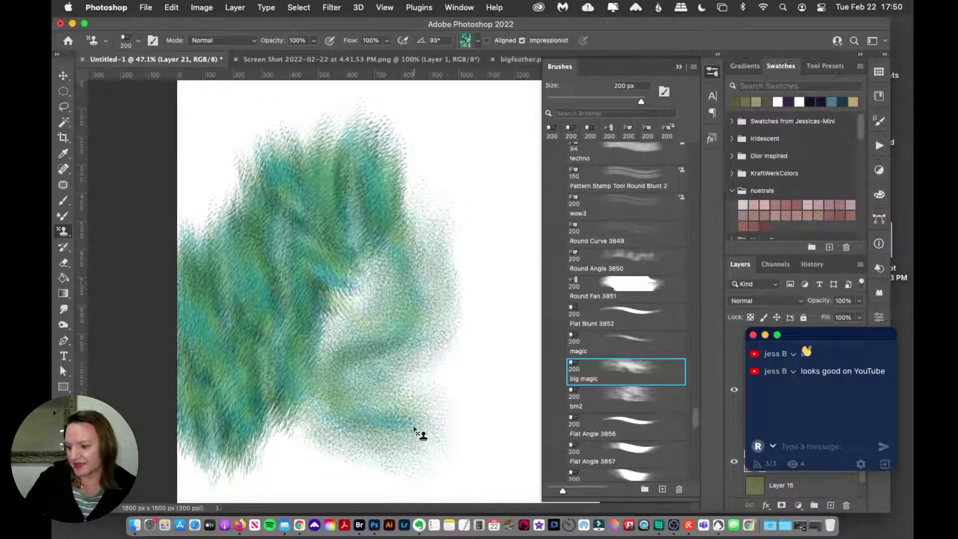
key(BackSpace)
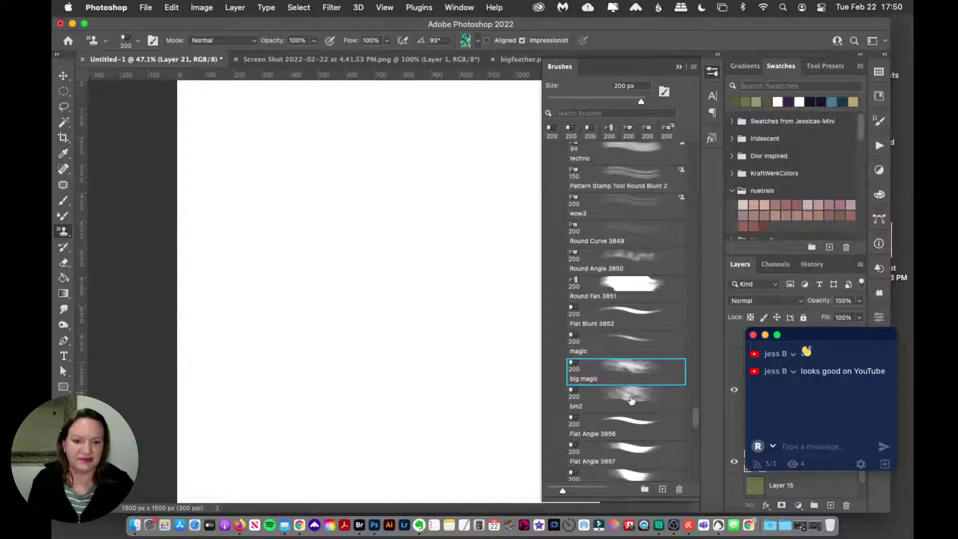
Select the bm2 brush at 200 px and try two long strokes down the canvas, including a thick winding one, undoing each.
mouse_move(429, 173)
mouse_down()
mouse_move(370, 268)
mouse_move(355, 367)
mouse_move(396, 459)
mouse_move(393, 478)
mouse_up()
key(super+z)
mouse_move(312, 107)
mouse_down()
mouse_move(352, 141)
mouse_move(263, 330)
mouse_move(377, 307)
mouse_move(436, 368)
mouse_move(336, 421)
mouse_move(236, 439)
mouse_move(258, 479)
mouse_up()
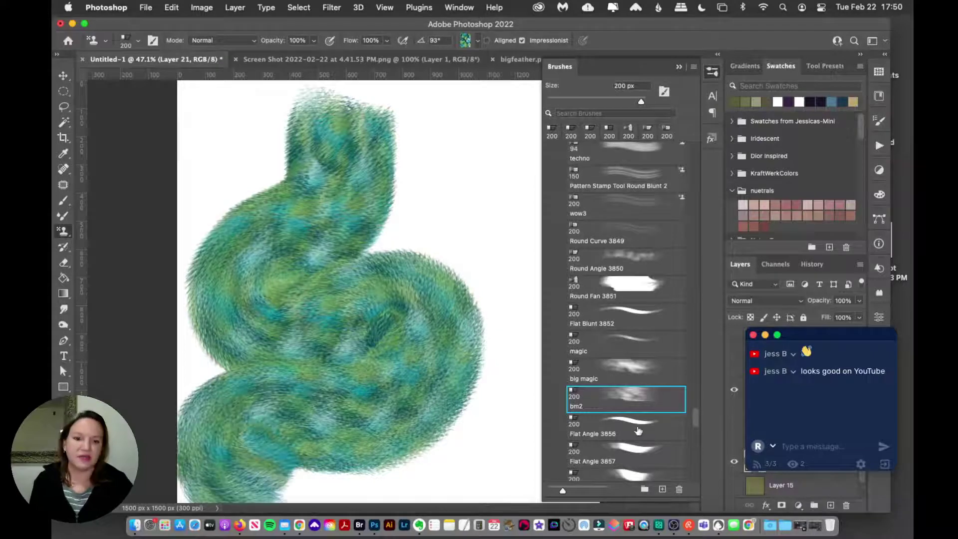
key(super+z)
Select the Flat Angle 3856 brush at 200 px and try a stroke on the blank canvas, undoing it.
scroll(695, 419, down, 5)
click(644, 326)
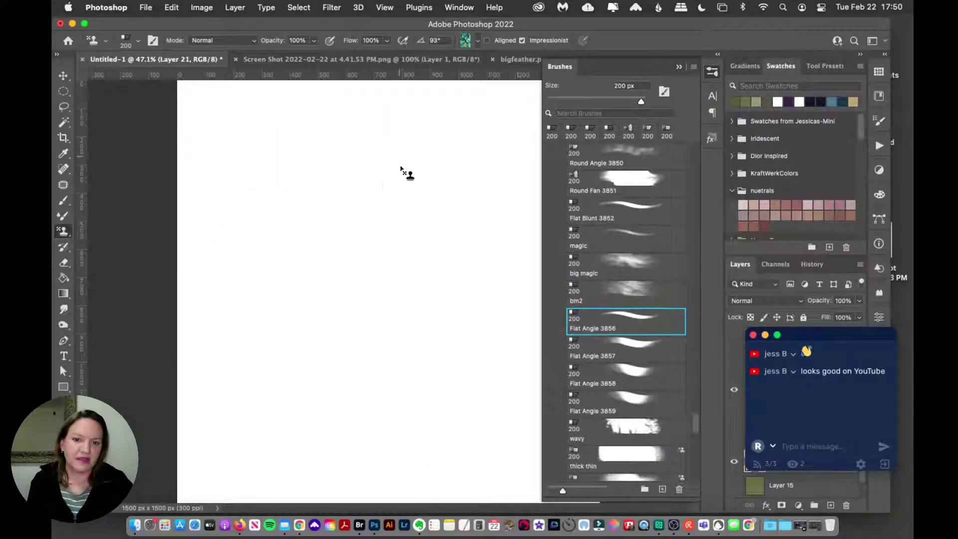
mouse_move(400, 169)
mouse_down()
mouse_move(400, 280)
mouse_move(336, 292)
mouse_move(262, 276)
mouse_move(283, 340)
mouse_move(364, 345)
mouse_move(372, 392)
mouse_move(237, 412)
mouse_move(308, 461)
mouse_move(471, 476)
mouse_move(482, 302)
mouse_move(406, 220)
mouse_move(467, 175)
mouse_move(448, 129)
mouse_move(380, 189)
mouse_move(350, 244)
mouse_move(263, 193)
mouse_move(192, 209)
mouse_up()
key(super+z)
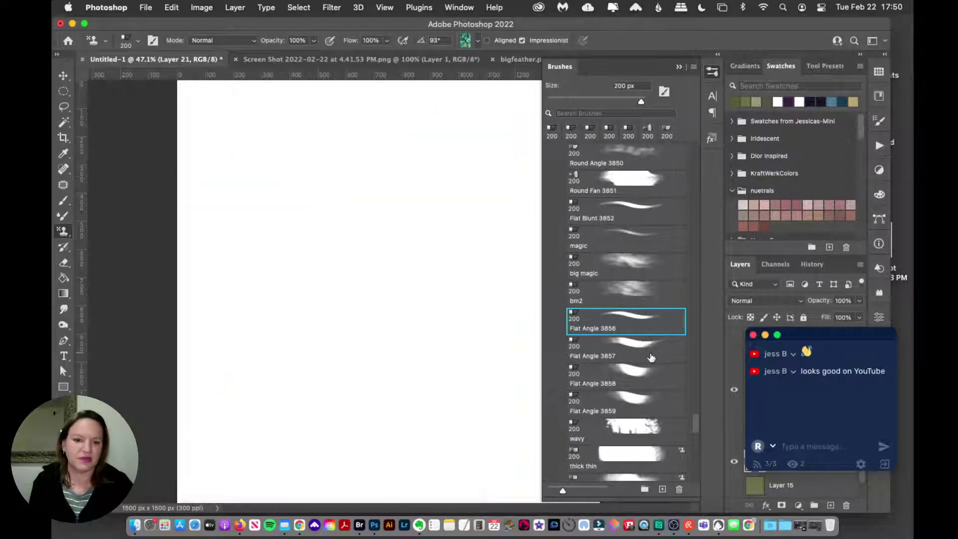
Paint an S-shaped ribbon with the 200 px Flat Angle 3857 brush and a wavy vertical ribbon beside it with Flat Angle 3858.
mouse_move(350, 121)
mouse_down()
mouse_move(362, 198)
mouse_move(410, 218)
mouse_move(404, 273)
mouse_move(320, 312)
mouse_move(324, 357)
mouse_move(377, 377)
mouse_up()
mouse_move(491, 147)
mouse_down()
mouse_move(486, 197)
mouse_move(506, 243)
mouse_move(495, 288)
mouse_move(473, 318)
mouse_move(486, 401)
mouse_up()
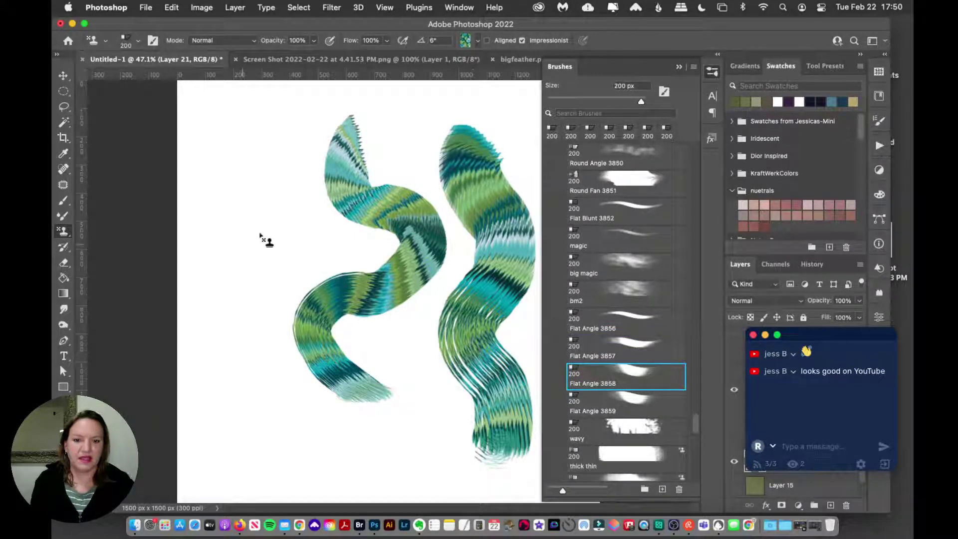
Try additional strokes near the two ribbons with the Flat Angle 3858 and 3859 brushes, undoing each one.
mouse_move(273, 256)
mouse_down()
mouse_move(265, 117)
mouse_move(220, 215)
mouse_move(280, 275)
mouse_move(253, 345)
mouse_move(164, 402)
mouse_move(223, 472)
mouse_move(345, 494)
mouse_move(432, 401)
mouse_up()
key(super+z)
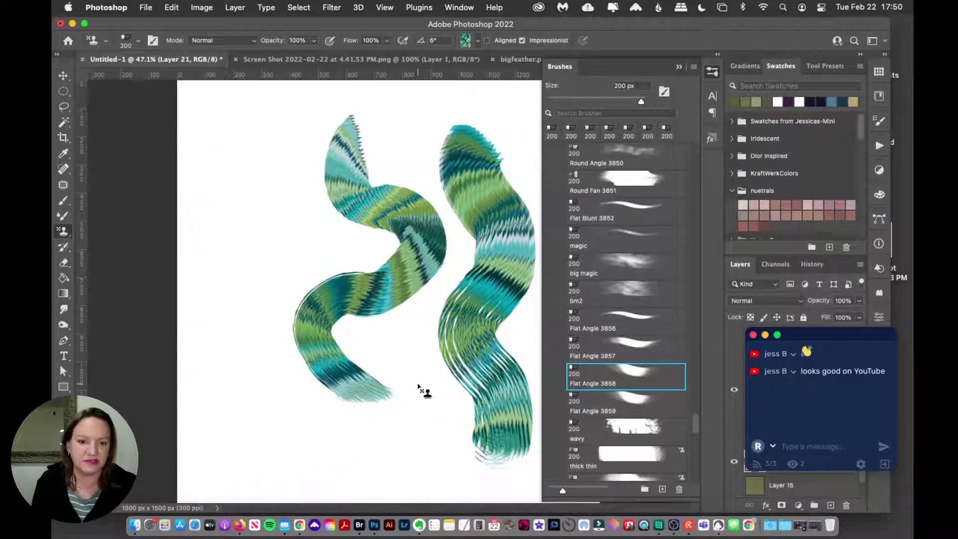
mouse_move(292, 150)
mouse_down()
mouse_move(209, 285)
mouse_move(237, 350)
mouse_move(274, 387)
mouse_up()
key(super+z)
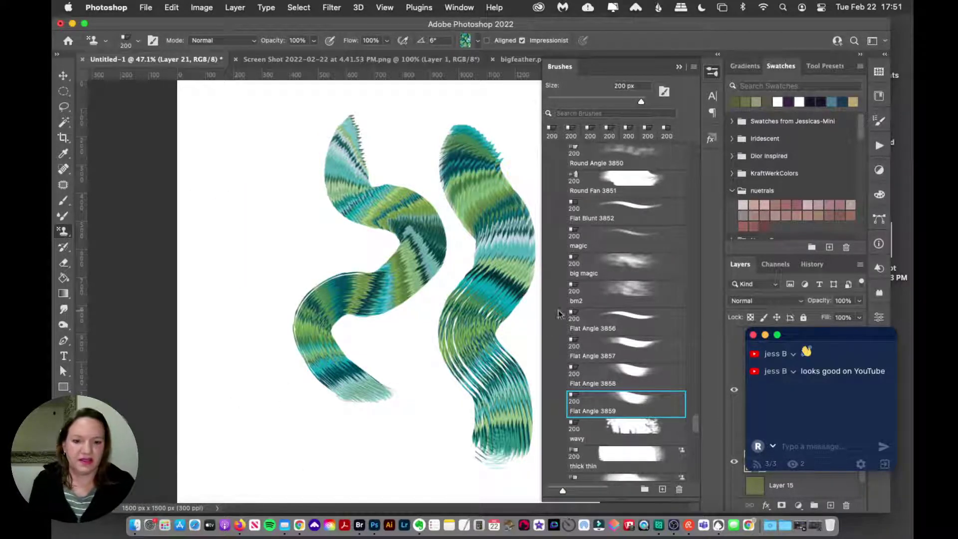
Select the wavy brush at 200 px and try a zigzag furry patch beside the S-shaped ribbon, undoing it.
scroll(602, 210, down, 5)
click(602, 210)
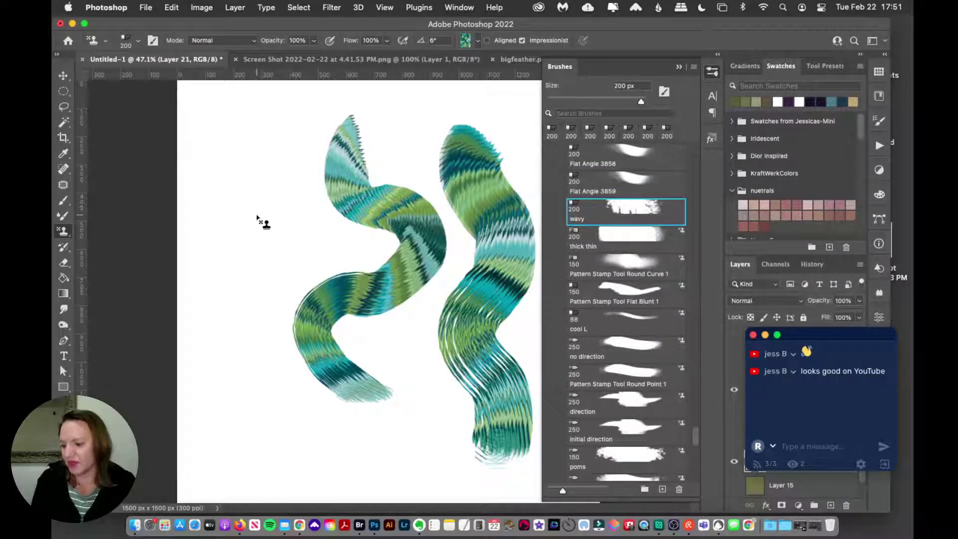
mouse_move(221, 195)
mouse_down()
mouse_move(248, 235)
mouse_move(222, 262)
mouse_move(250, 366)
mouse_up()
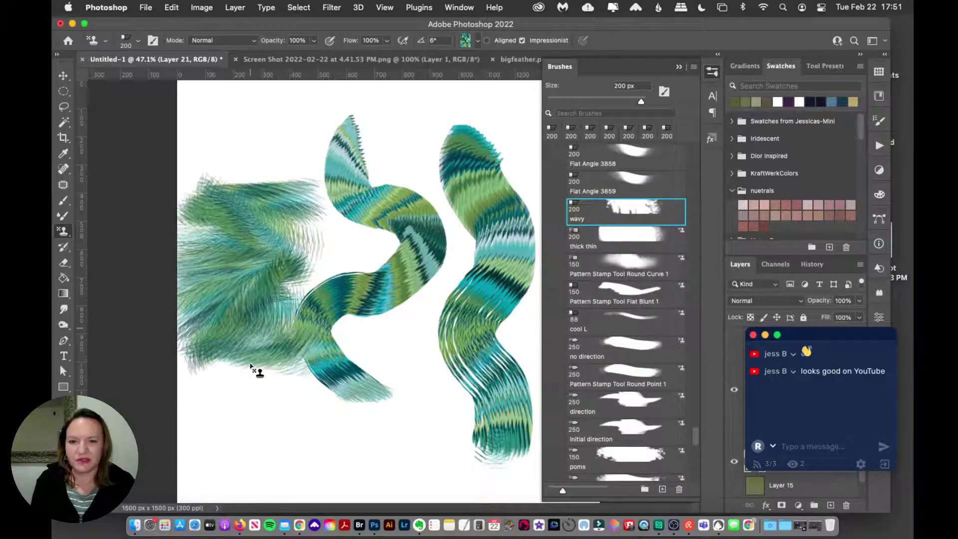
key(super+z)
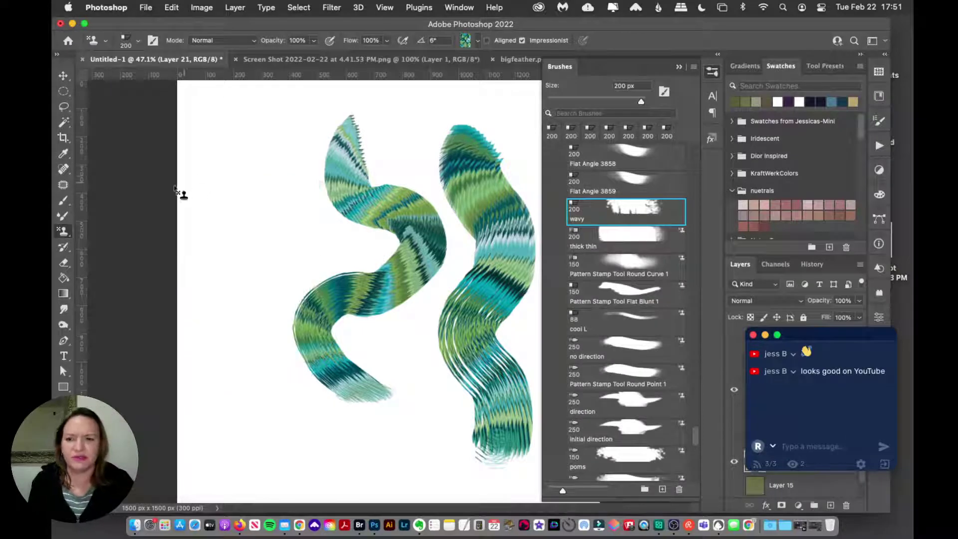
Switch to the Brush tool and sample the green from the upper curve of the S-shaped ribbon.
click(64, 201)
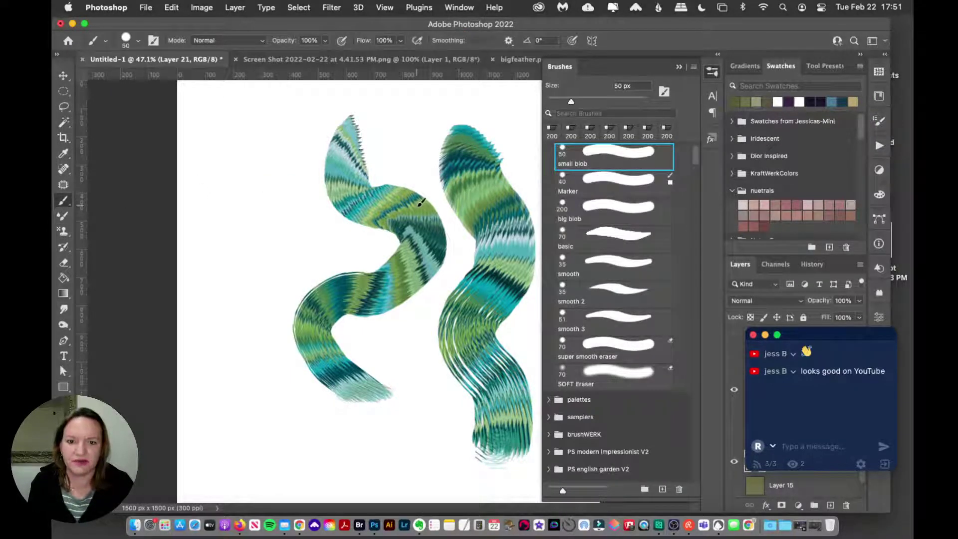
alt+click(421, 202)
Return to the Pattern Stamp brushes and try a furry patch beside the S-shaped ribbon with the 200 px bm2 brush, undoing it.
mouse_move(694, 155)
mouse_down()
mouse_move(682, 454)
mouse_move(688, 414)
mouse_up()
scroll(688, 414, up, 5)
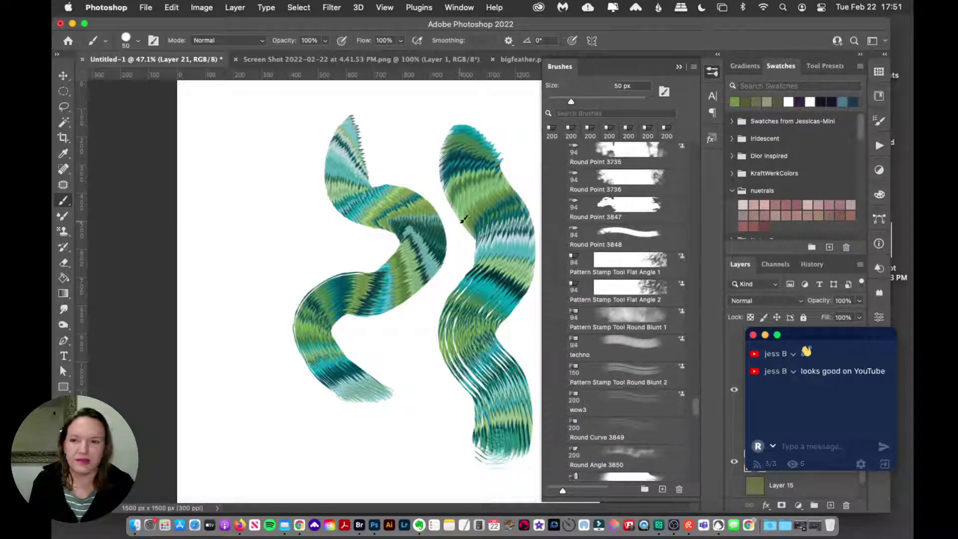
click(614, 262)
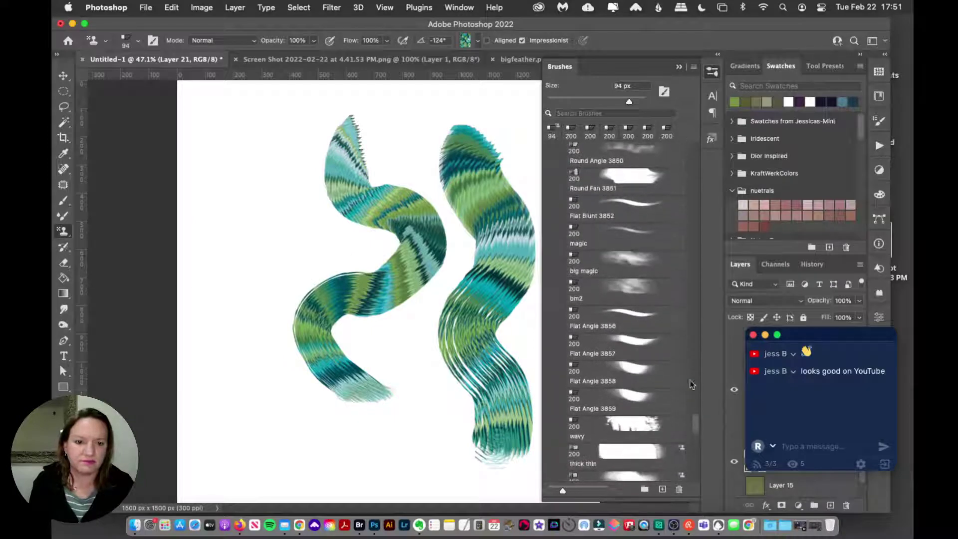
mouse_move(299, 194)
mouse_down()
mouse_move(285, 272)
mouse_move(256, 314)
mouse_up()
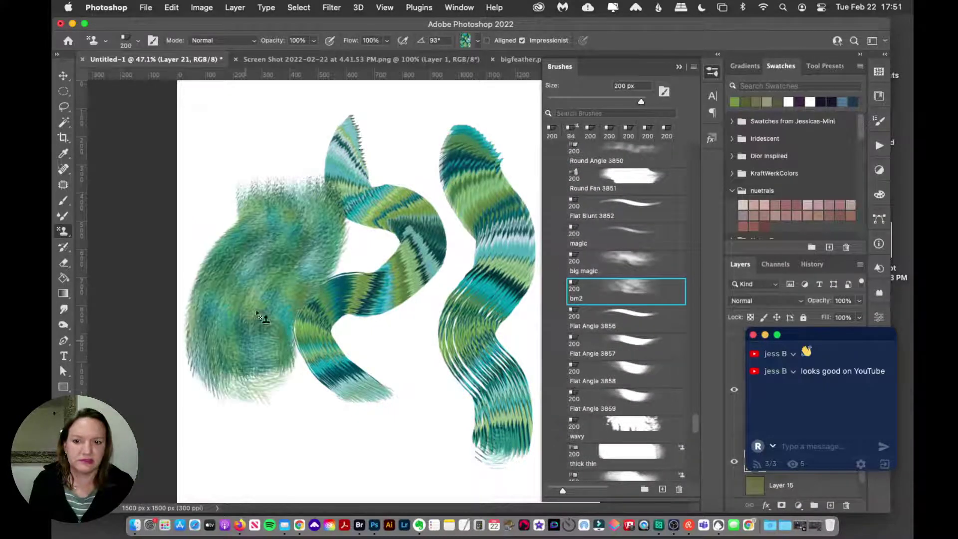
key(super+z)
Select the thick thin brush at 200 px and try a stroke in the empty area beside the S-shaped ribbon, undoing it.
key(b)
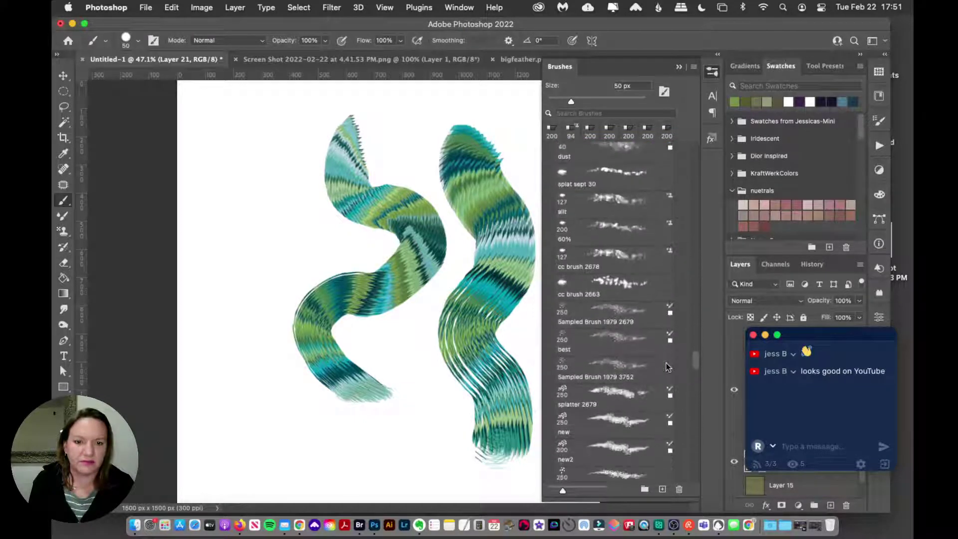
scroll(665, 386, down, 15)
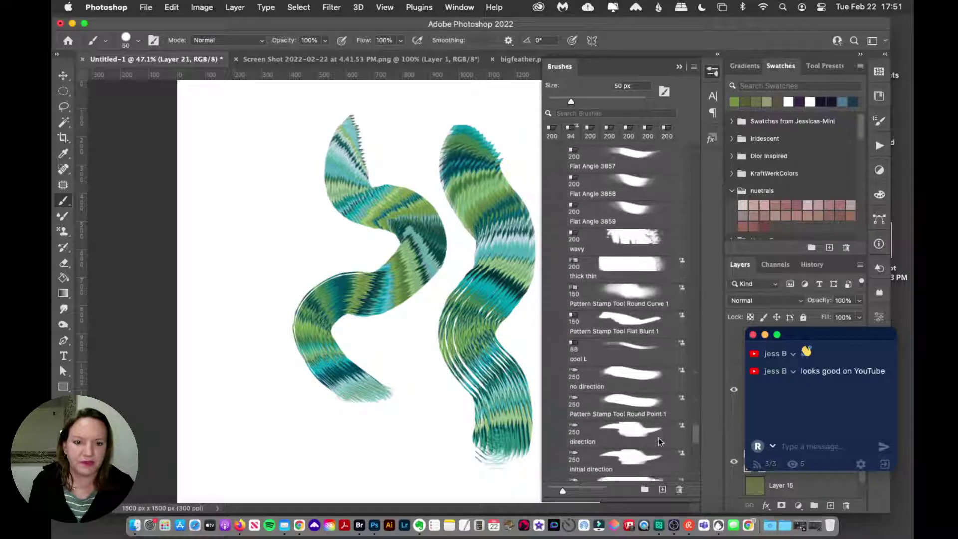
scroll(660, 434, up, 8)
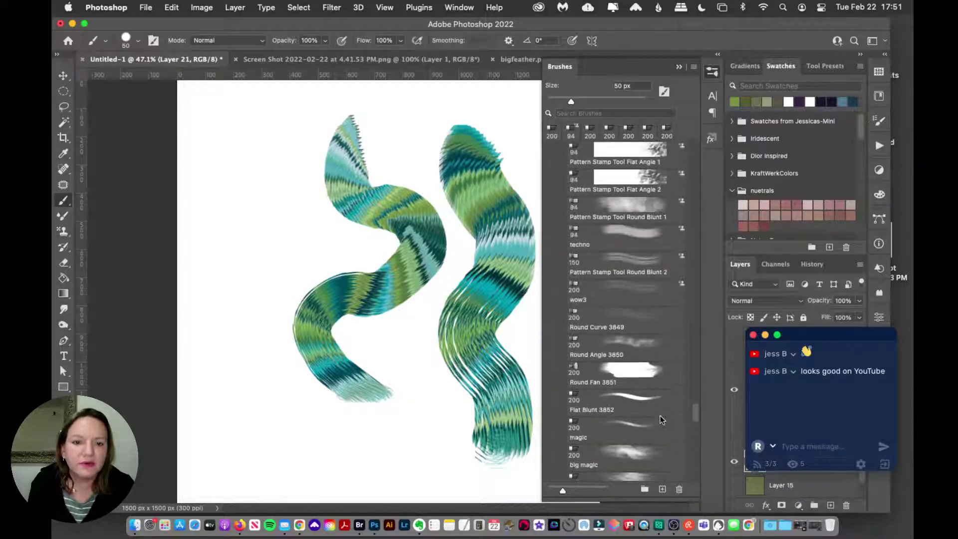
scroll(659, 419, down, 10)
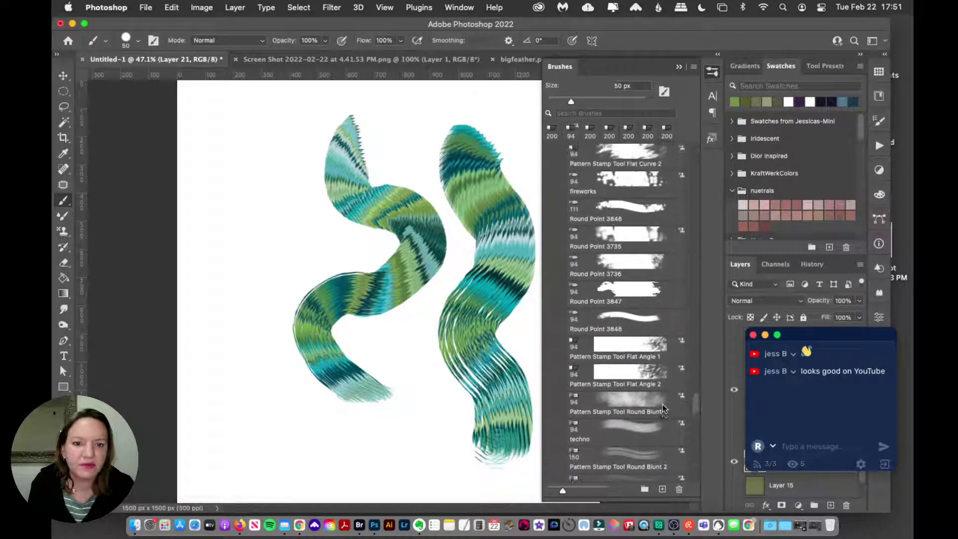
scroll(661, 438, down, 10)
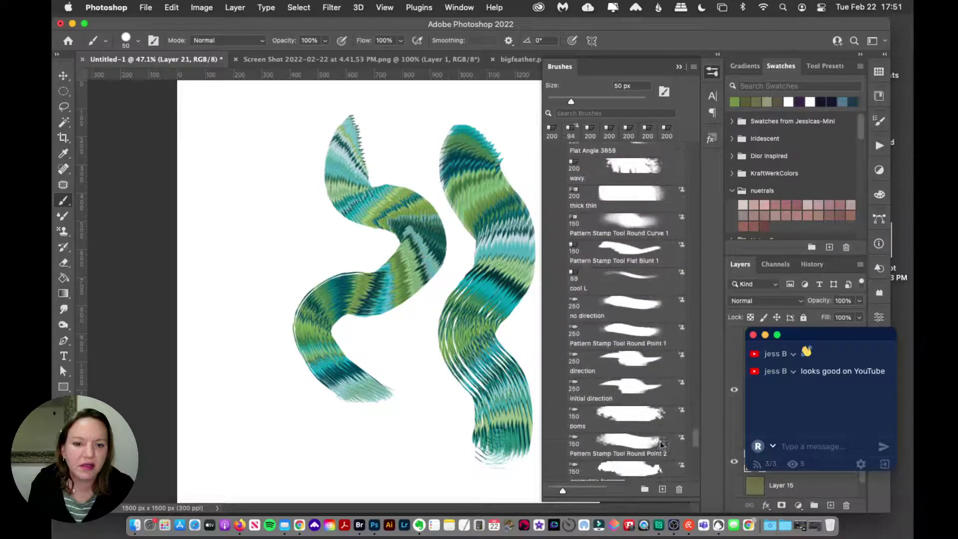
scroll(660, 456, up, 3)
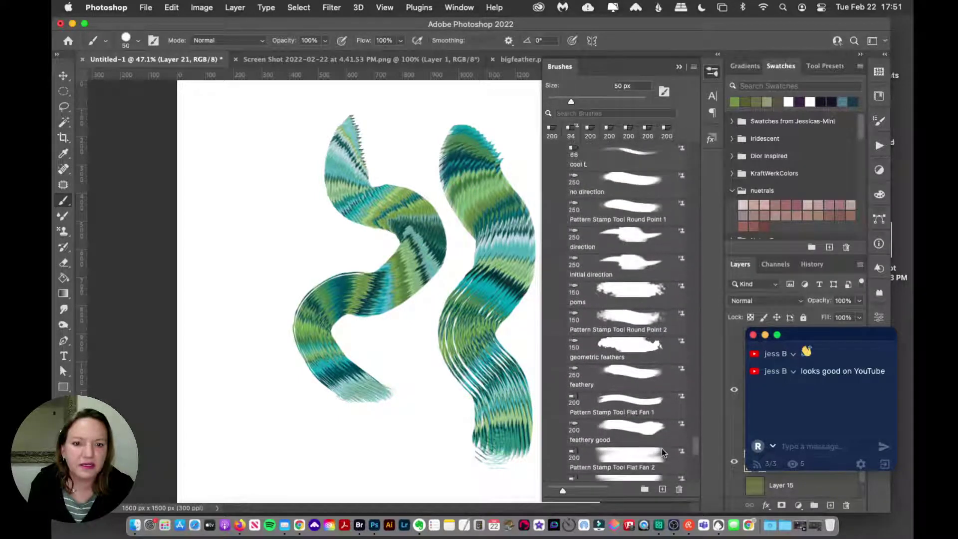
scroll(664, 451, up, 6)
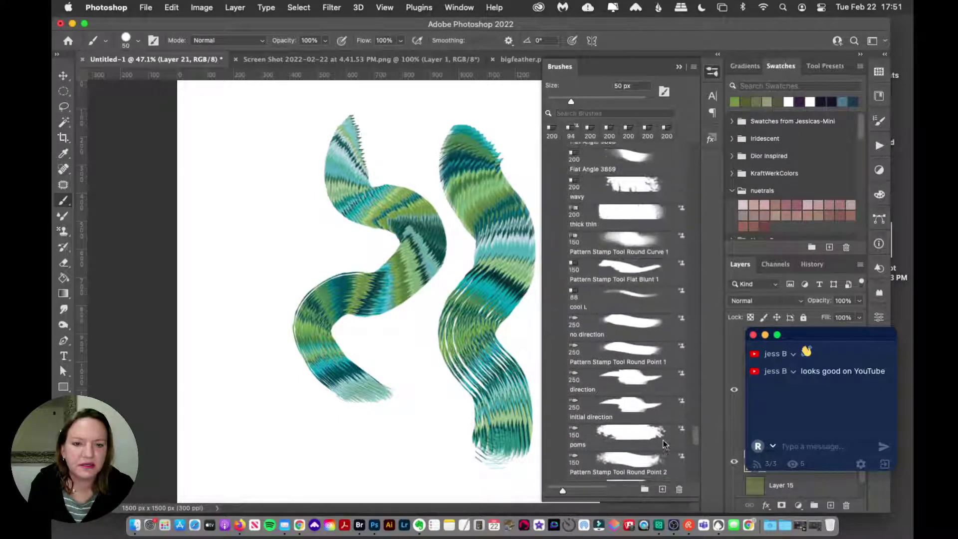
click(617, 262)
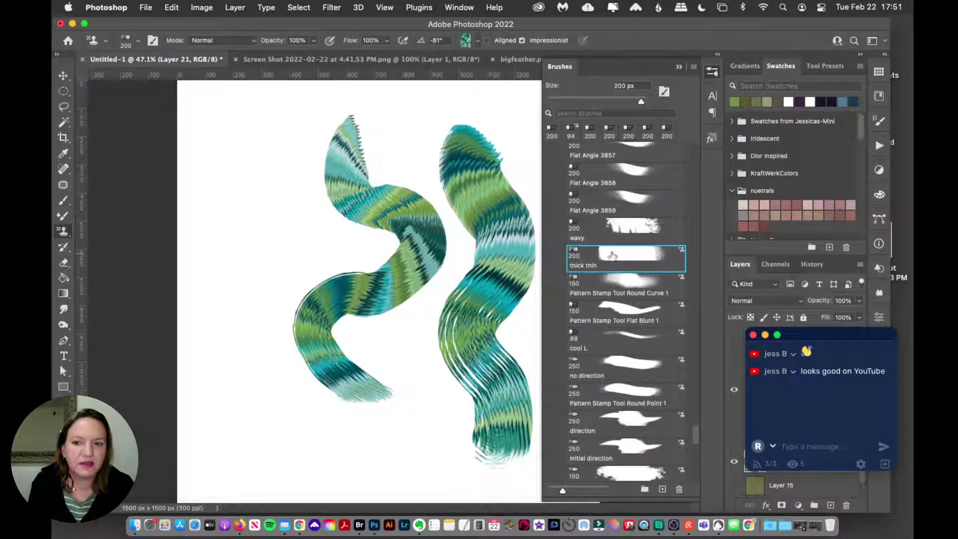
mouse_move(279, 180)
mouse_down()
mouse_move(251, 190)
mouse_move(258, 258)
mouse_move(244, 302)
mouse_move(259, 274)
mouse_up()
key(super+z)
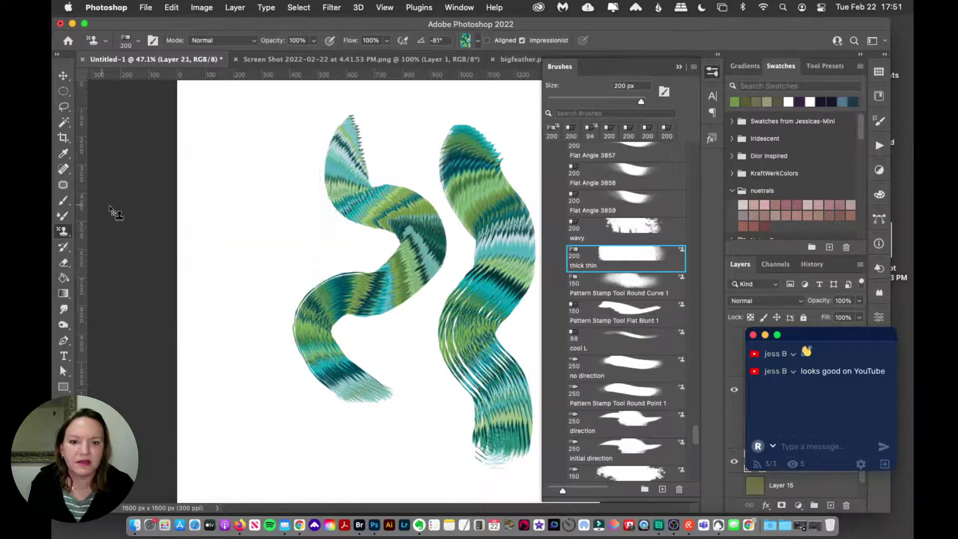
Switch to the Brush tool and try a stroke beside the S-shaped ribbon with the Flat Angle 3858 brush, undoing it.
scroll(697, 436, down, 2)
scroll(698, 430, up, 5)
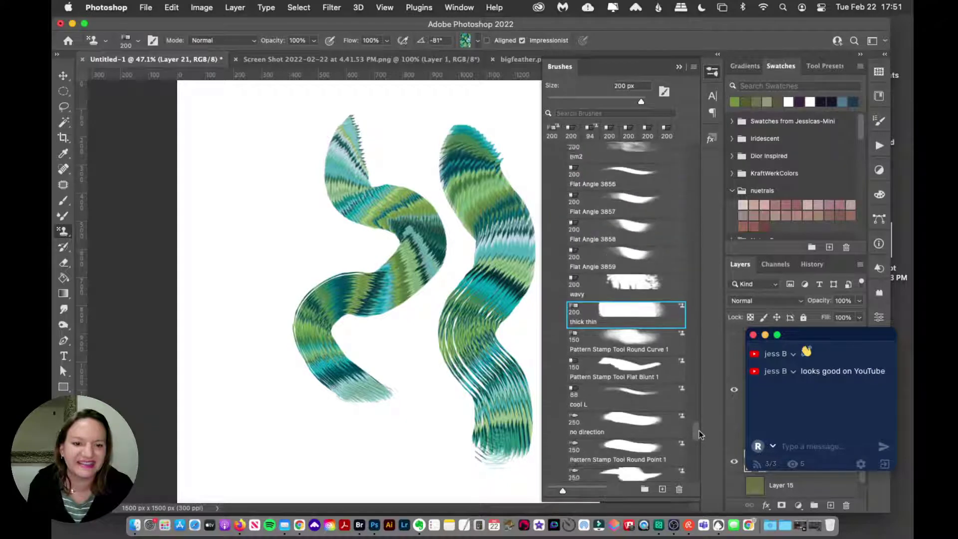
key(b)
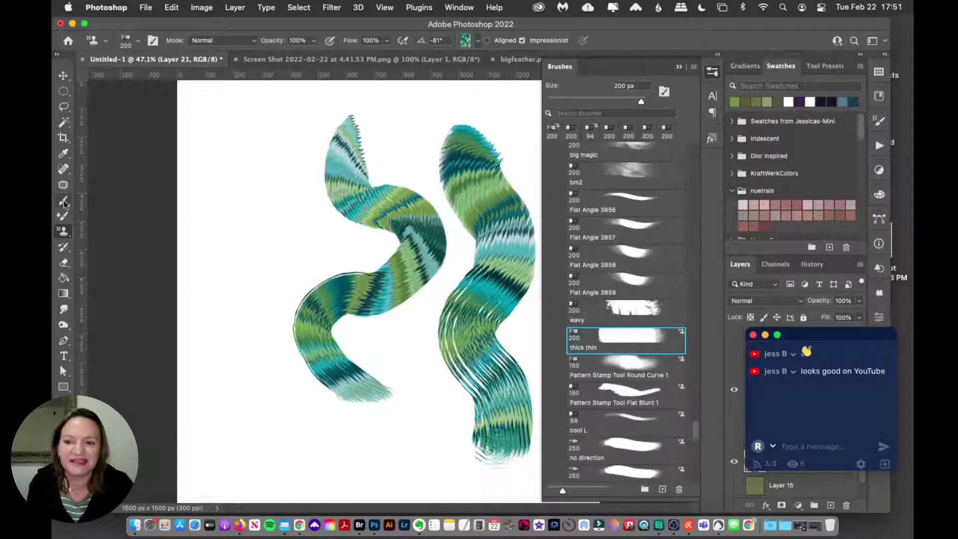
mouse_move(697, 158)
mouse_down()
mouse_move(683, 451)
mouse_move(687, 436)
mouse_up()
click(611, 249)
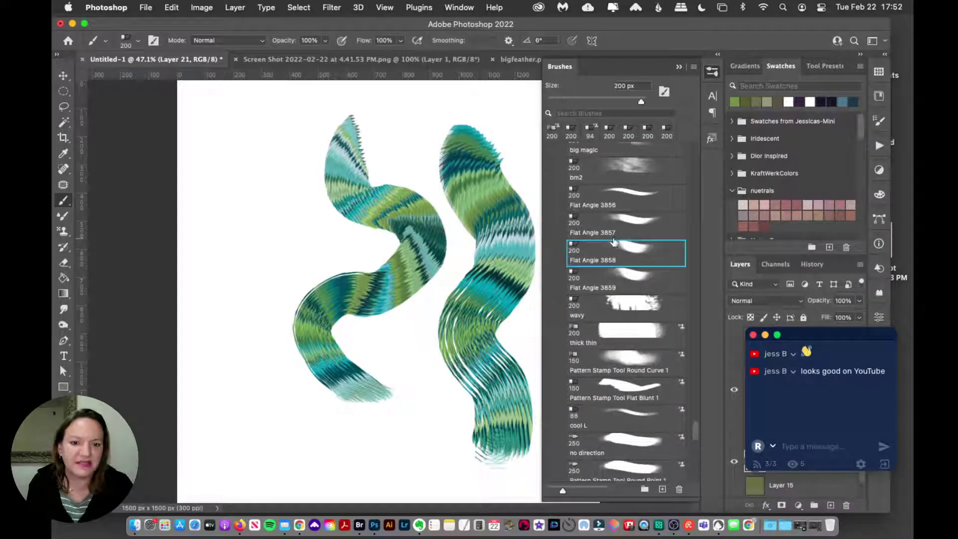
mouse_move(262, 154)
mouse_down()
mouse_move(220, 349)
mouse_move(244, 416)
mouse_move(231, 202)
mouse_move(227, 355)
mouse_up()
key(super+z)
key(super+z)
Try solid green strokes beside the S-shaped ribbon with the Flat Angle 3856 and bm2 brushes, undoing each one.
click(637, 200)
mouse_move(288, 144)
mouse_down()
mouse_move(205, 305)
mouse_move(260, 464)
mouse_move(235, 482)
mouse_up()
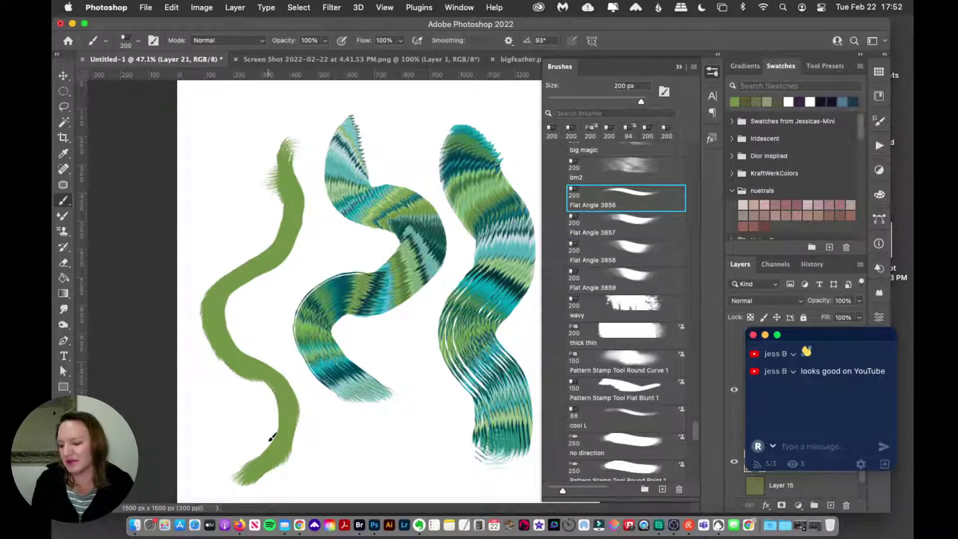
key(super+z)
click(624, 172)
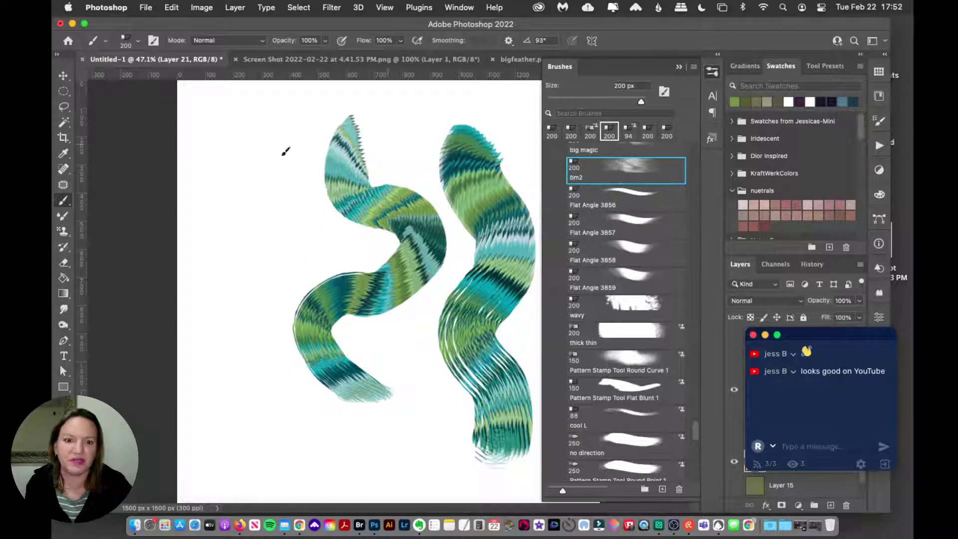
mouse_move(239, 159)
mouse_down()
mouse_move(229, 219)
mouse_move(239, 346)
mouse_move(234, 479)
mouse_move(246, 314)
mouse_move(239, 344)
mouse_up()
key(super+z)
key(super+z)
Paint a feathery curve beside the S-shaped ribbon with the 250 px direction brush, and clear the whole layer.
scroll(693, 433, down, 5)
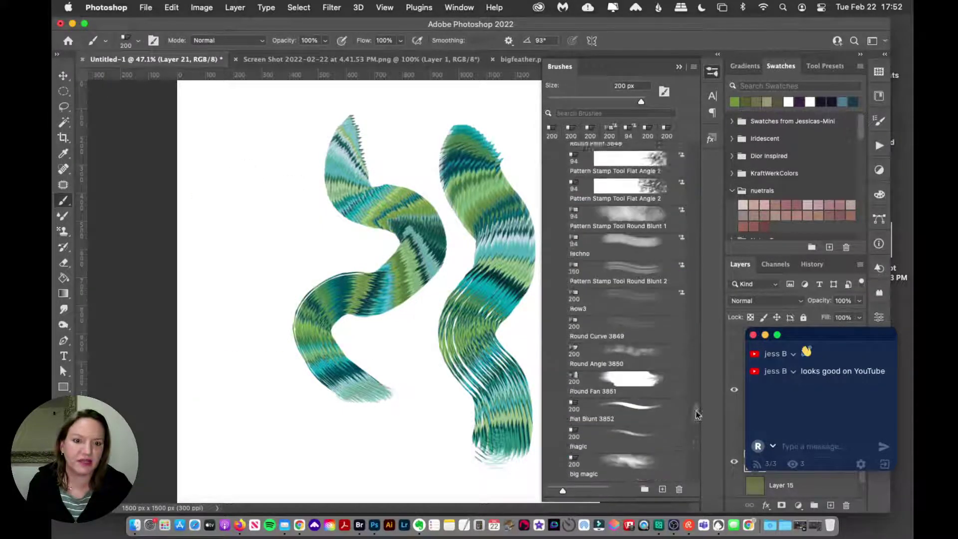
scroll(693, 433, up, 10)
scroll(692, 434, down, 10)
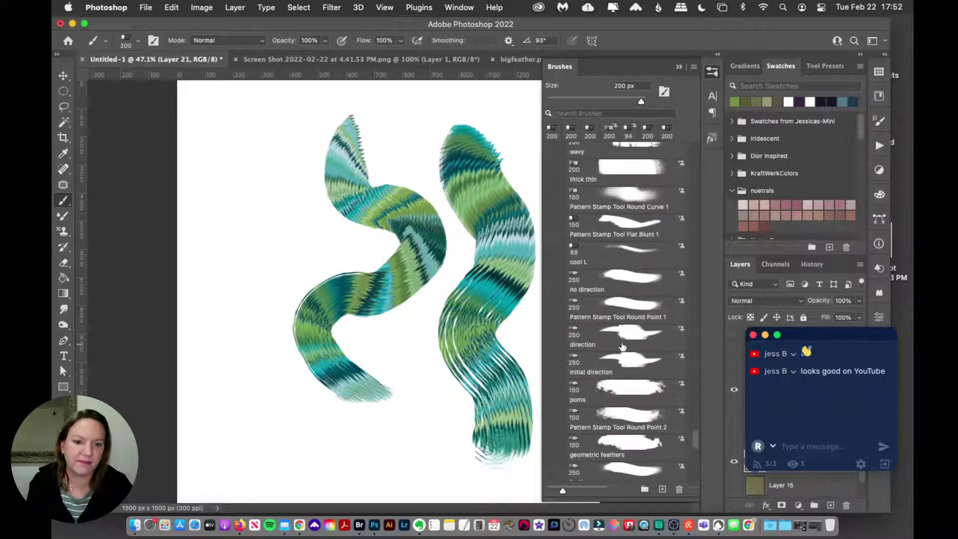
click(622, 347)
mouse_move(274, 190)
mouse_down()
mouse_move(233, 332)
mouse_move(304, 391)
mouse_up()
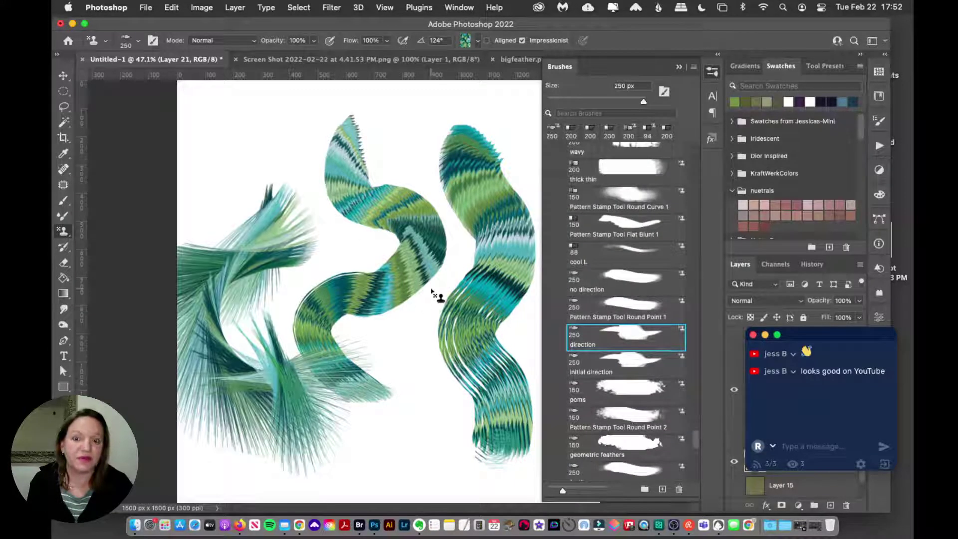
key(super+a)
key(Delete)
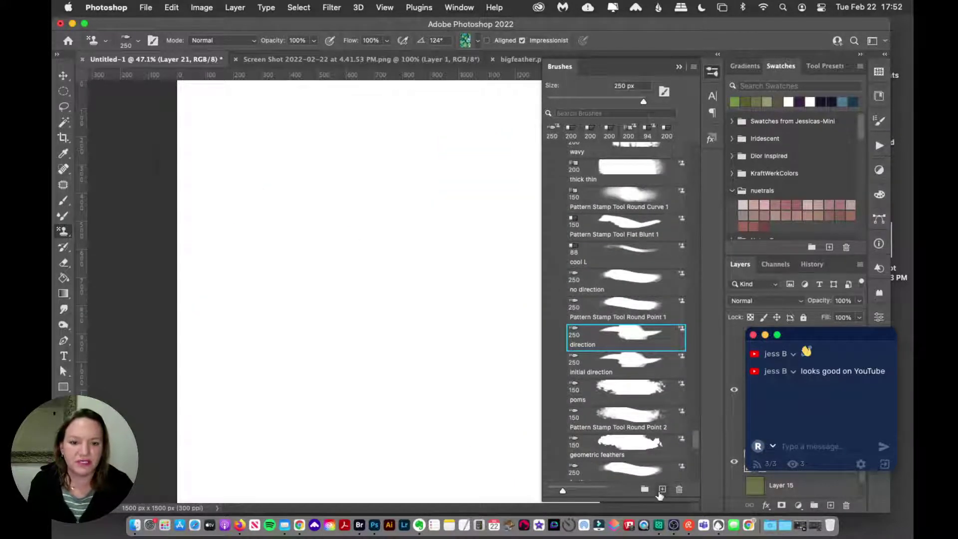
Save the direction brush as a new preset with its size captured, and rename the copy TESTER.
click(661, 490)
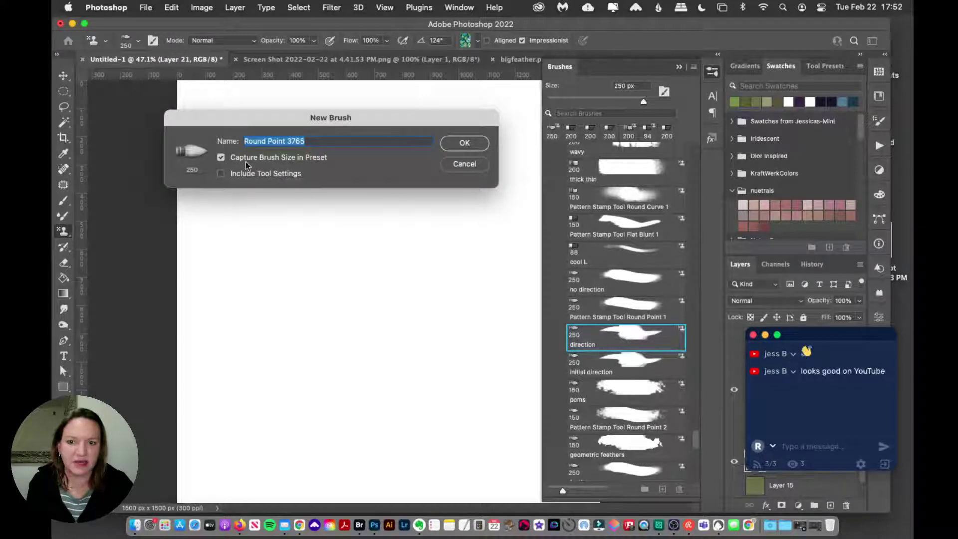
click(461, 144)
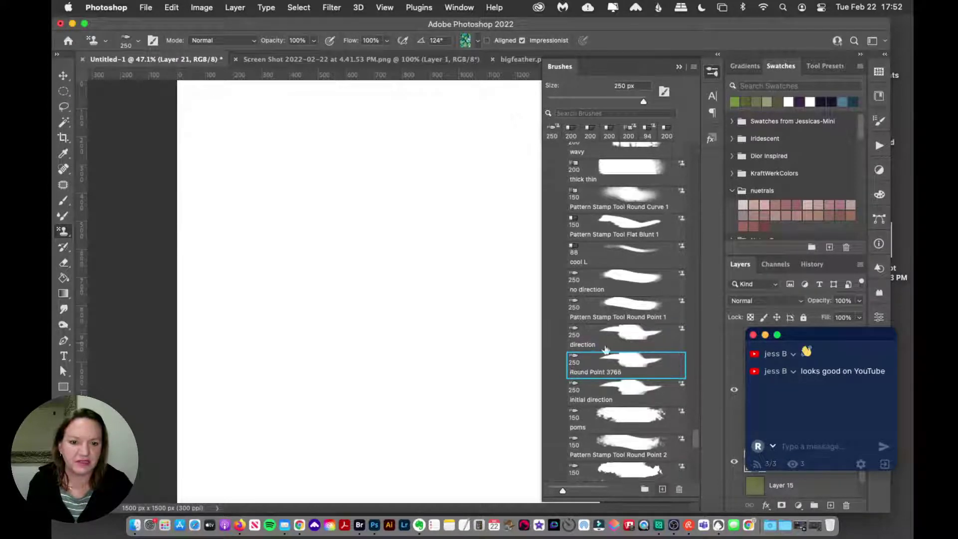
double_click(593, 371)
text(TESTER)
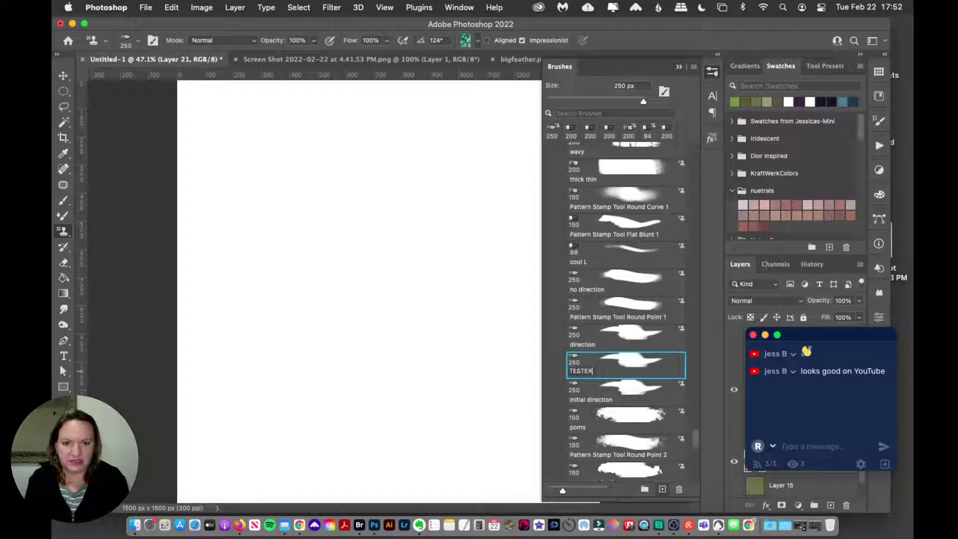
key(Return)
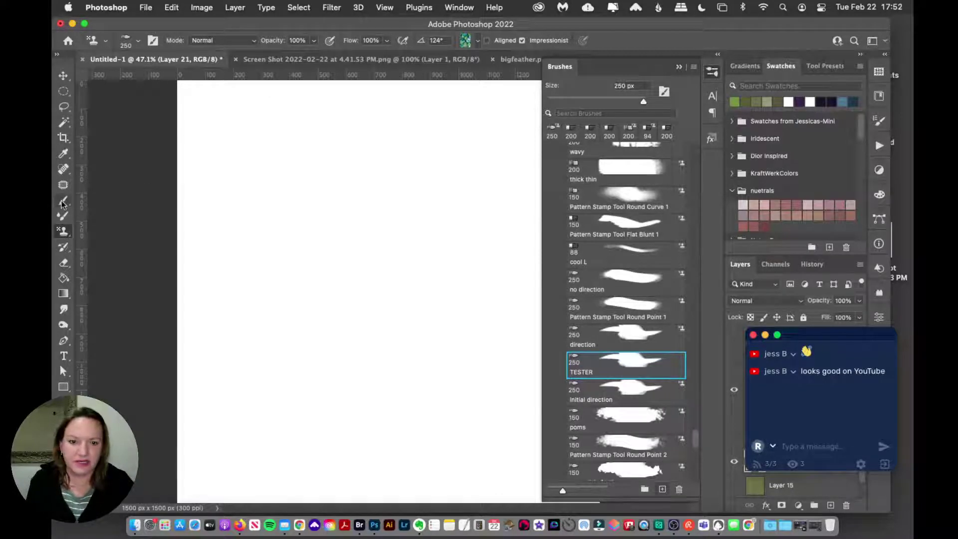
Return to the 250 px direction brush and paint a large winding feathery stroke from the canvas's upper edge to its lower edge.
click(571, 328)
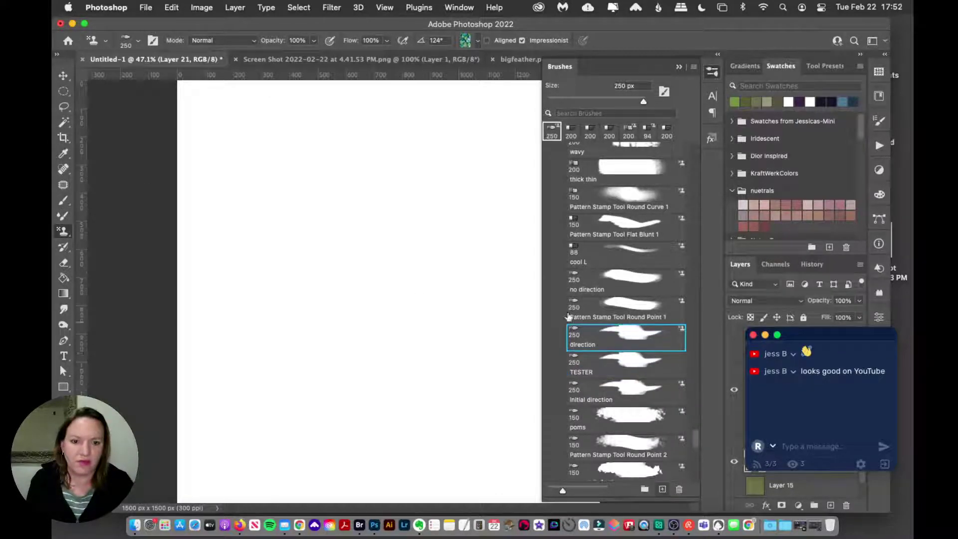
mouse_move(308, 130)
mouse_down()
mouse_move(299, 223)
mouse_move(267, 327)
mouse_move(398, 398)
mouse_move(312, 458)
mouse_up()
key(super+z)
mouse_move(336, 90)
mouse_down()
mouse_move(312, 147)
mouse_move(423, 225)
mouse_move(413, 334)
mouse_move(278, 367)
mouse_move(335, 449)
mouse_move(428, 491)
mouse_up()
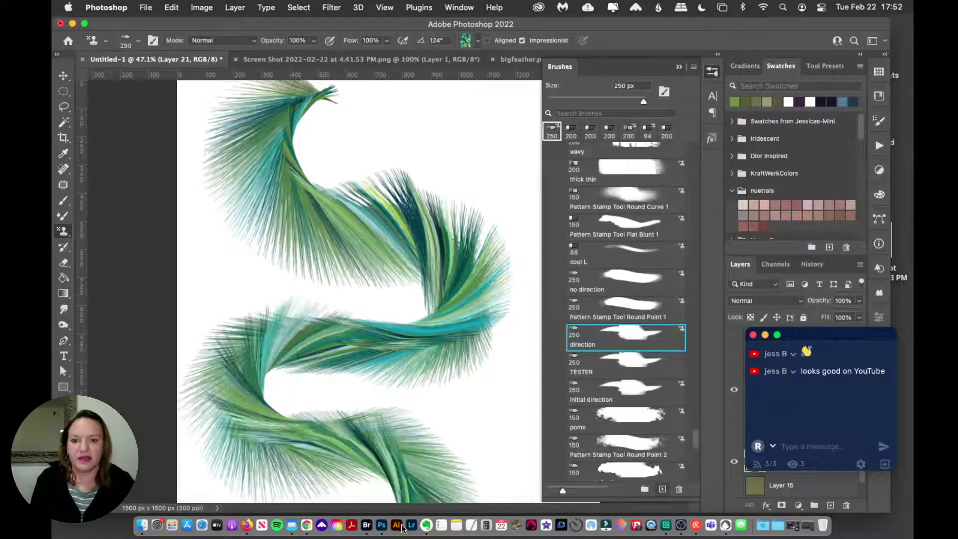
Try circular feathery swirls over the upper part of the winding stroke, undoing each one.
mouse_move(500, 252)
mouse_down()
mouse_move(419, 169)
mouse_move(478, 157)
mouse_move(497, 211)
mouse_move(490, 249)
mouse_move(436, 171)
mouse_move(480, 187)
mouse_move(435, 197)
mouse_move(464, 174)
mouse_move(469, 224)
mouse_move(422, 229)
mouse_move(418, 170)
mouse_move(465, 145)
mouse_move(503, 184)
mouse_move(497, 241)
mouse_move(460, 284)
mouse_move(401, 244)
mouse_move(403, 168)
mouse_move(491, 160)
mouse_up()
key(super+z)
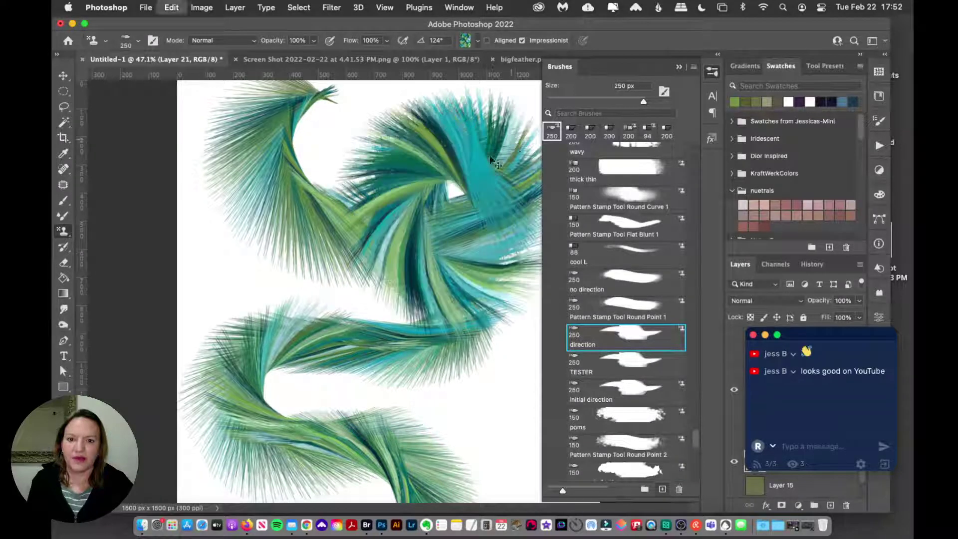
key(super+z)
mouse_move(443, 192)
mouse_down()
mouse_move(474, 197)
mouse_move(445, 224)
mouse_move(463, 162)
mouse_move(495, 227)
mouse_move(429, 236)
mouse_move(451, 242)
mouse_move(419, 203)
mouse_move(441, 246)
mouse_move(462, 192)
mouse_move(407, 172)
mouse_up()
key(super+z)
key(super+z)
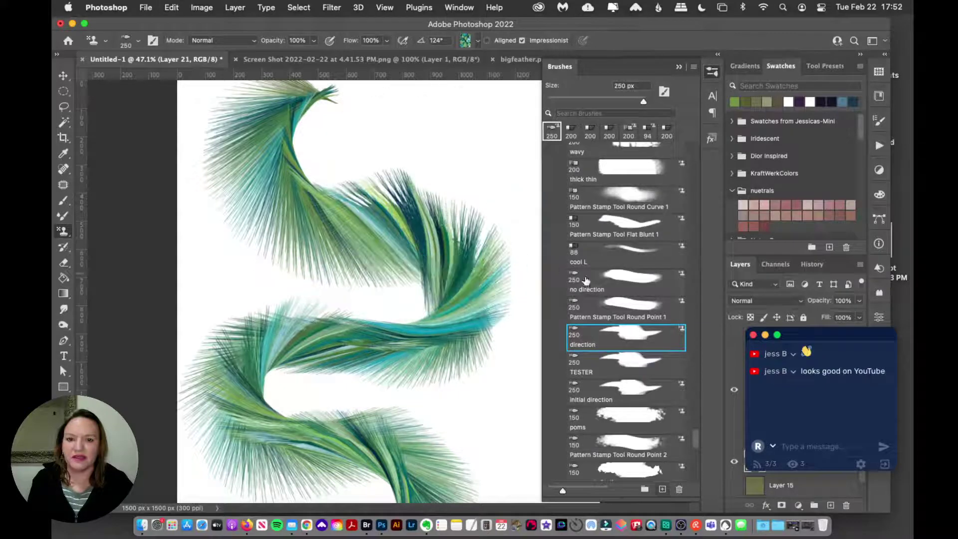
Clear the winding stroke and paint a feathery ring around an open center with the direction brush.
key(super+a)
key(super+x)
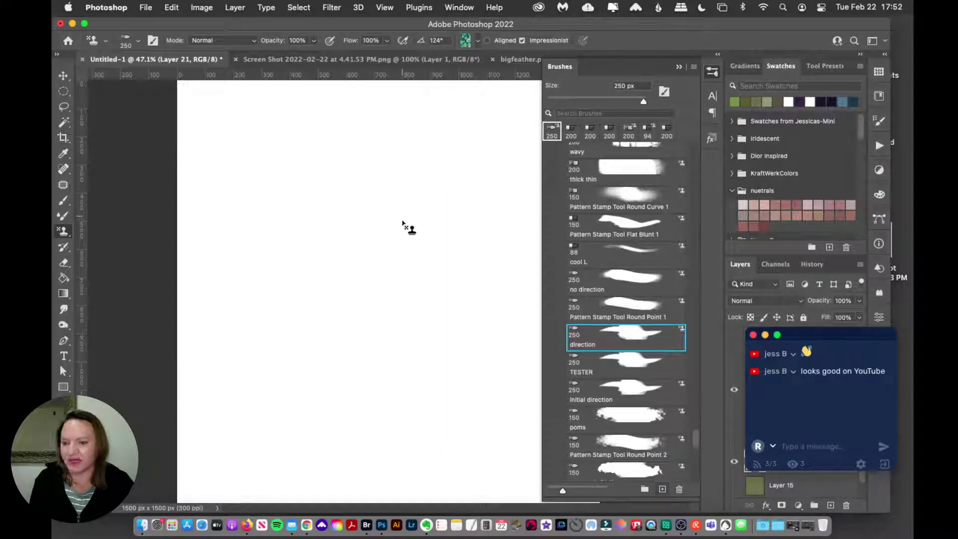
mouse_move(401, 220)
mouse_down()
mouse_move(379, 252)
mouse_move(415, 247)
mouse_move(380, 212)
mouse_move(368, 252)
mouse_move(429, 277)
mouse_up()
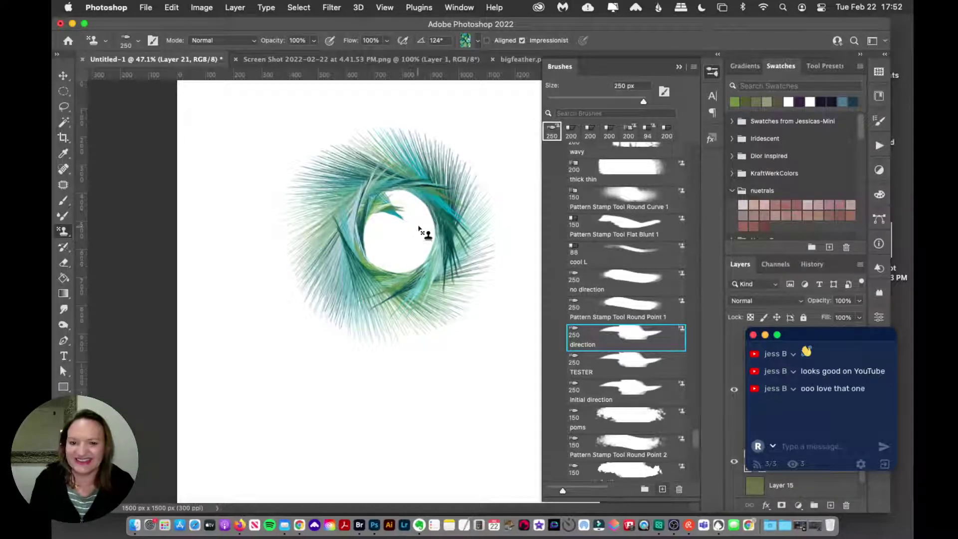
Repaint the feathery ring twice, clearing the layer before each attempt and finishing with a larger, multi-layered spiral.
key(super+a)
key(super+x)
mouse_move(389, 223)
mouse_down()
mouse_move(354, 236)
mouse_move(377, 276)
mouse_move(383, 217)
mouse_move(340, 249)
mouse_move(396, 285)
mouse_up()
key(super+a)
key(super+x)
mouse_move(396, 244)
mouse_down()
mouse_move(380, 257)
mouse_move(358, 219)
mouse_move(381, 289)
mouse_move(413, 196)
mouse_move(319, 230)
mouse_move(385, 306)
mouse_move(478, 240)
mouse_up()
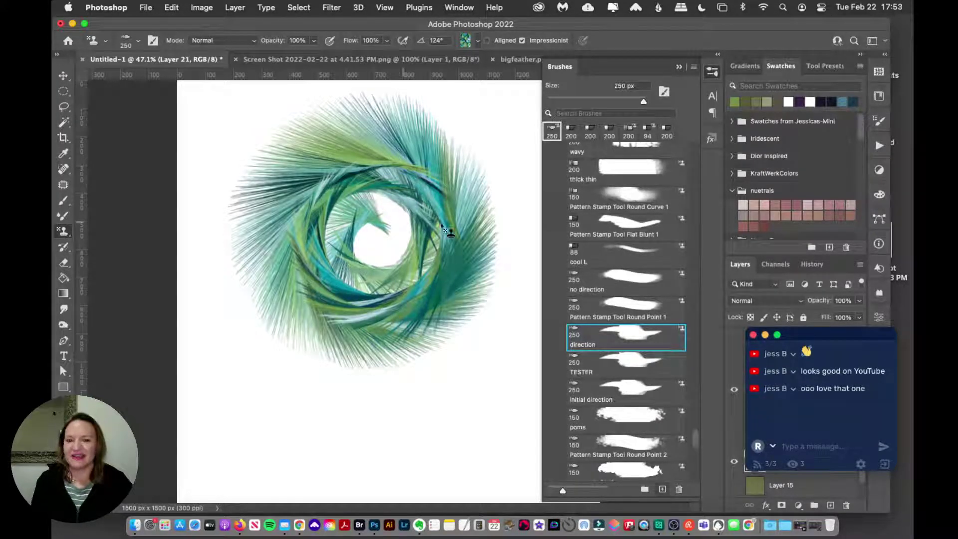
Clear the layered spiral and try two more swirls near the middle of the canvas with the direction brush, undoing each one.
key(super+a)
key(super+x)
mouse_move(363, 271)
mouse_down()
mouse_move(346, 262)
mouse_move(369, 267)
mouse_move(342, 283)
mouse_move(337, 249)
mouse_move(378, 245)
mouse_move(385, 293)
mouse_move(326, 289)
mouse_move(325, 248)
mouse_move(371, 224)
mouse_move(403, 249)
mouse_move(392, 309)
mouse_move(347, 310)
mouse_move(322, 245)
mouse_move(358, 212)
mouse_move(421, 232)
mouse_move(428, 286)
mouse_move(398, 325)
mouse_move(336, 320)
mouse_move(300, 253)
mouse_move(332, 215)
mouse_move(389, 214)
mouse_move(437, 240)
mouse_move(484, 329)
mouse_up()
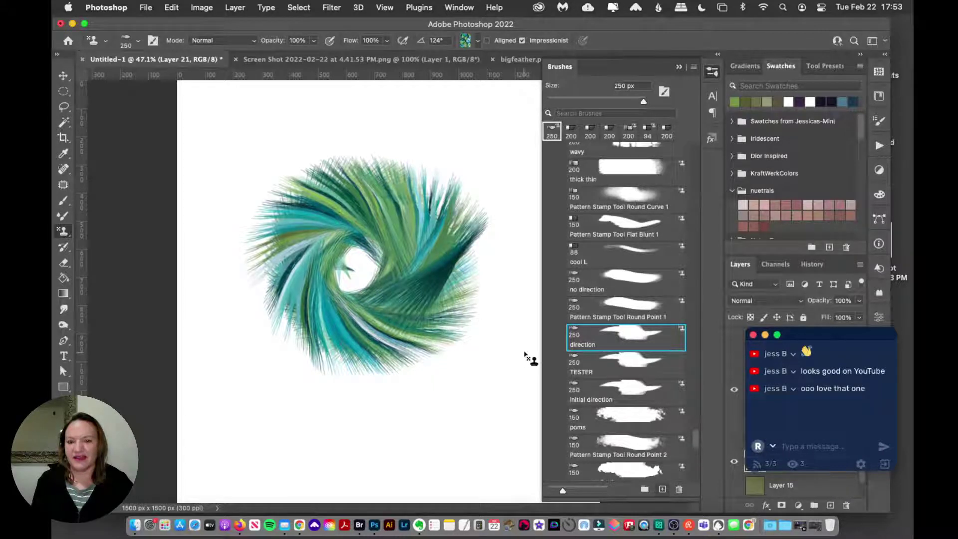
key(super+z)
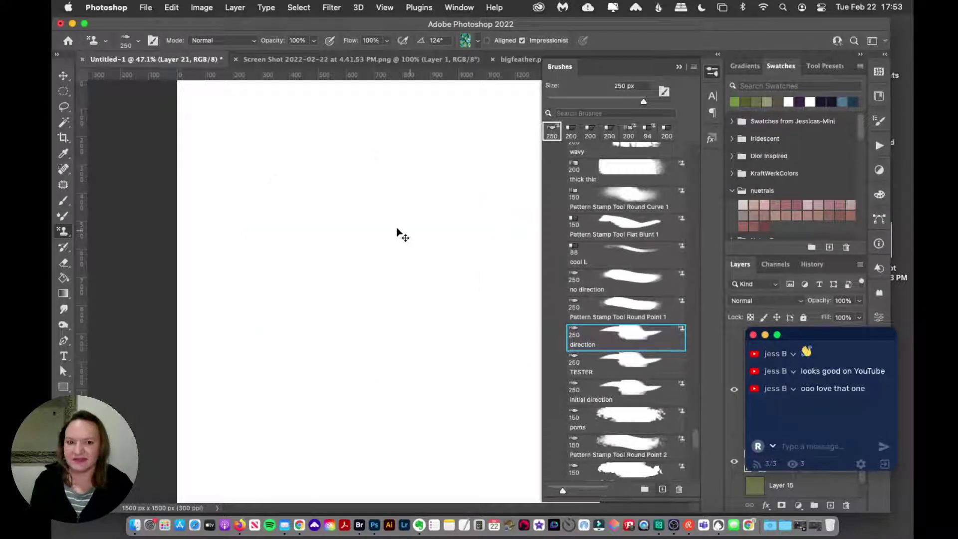
drag(394, 231, 390, 305)
key(super+z)
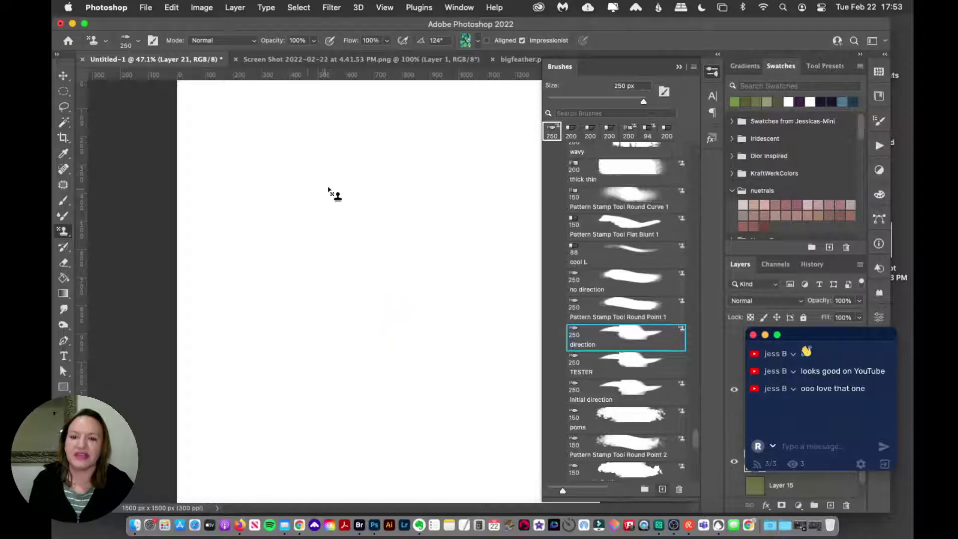
Paint a wing-shaped feathery stroke curving down the middle of the canvas, replacing the first attempt.
drag(333, 191, 321, 337)
key(super+z)
drag(336, 190, 327, 344)
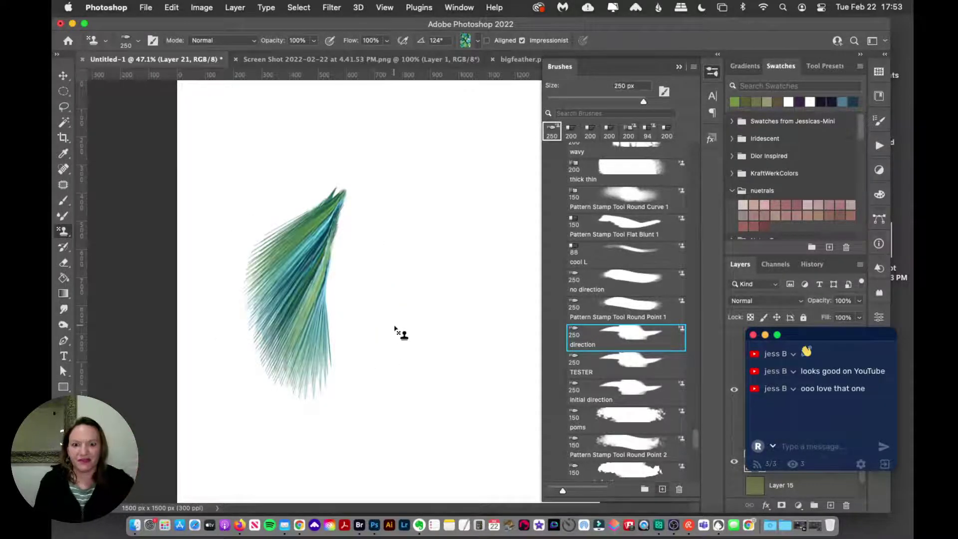
Try two additional feathery strokes beside the wing shape with the direction brush, undoing each one.
drag(361, 192, 379, 137)
key(super+z)
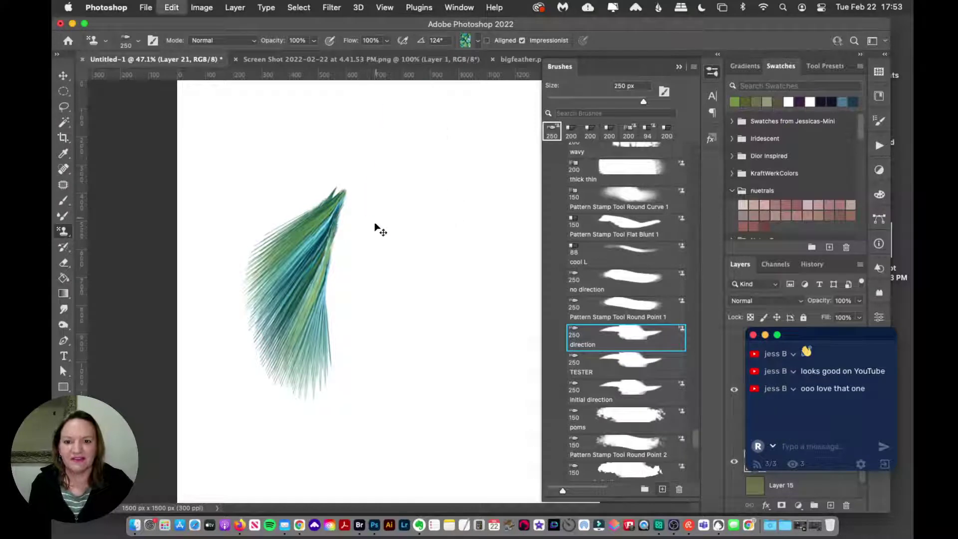
drag(354, 237, 378, 190)
key(super+z)
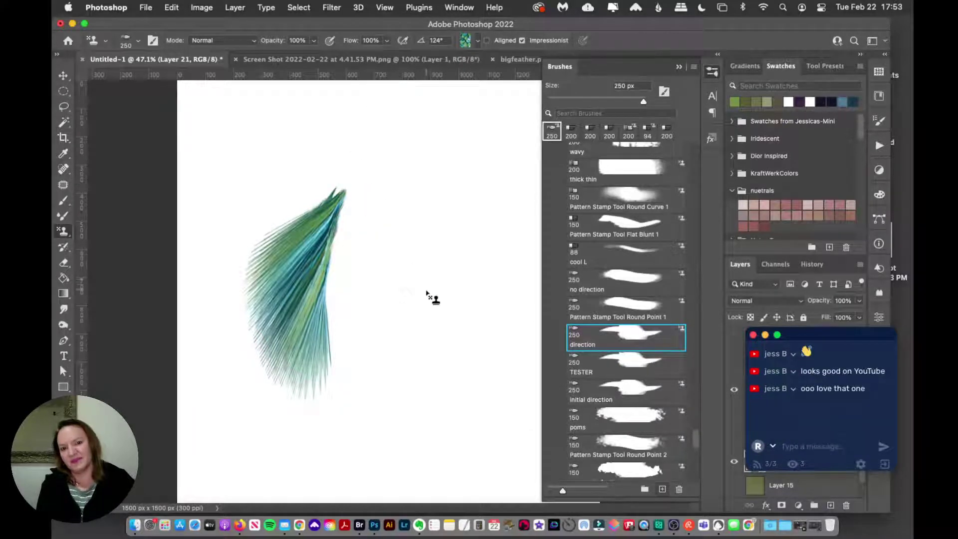
Try two more feathery strokes around the wing shape with the direction brush, then undo them along with the wing.
drag(429, 297, 424, 196)
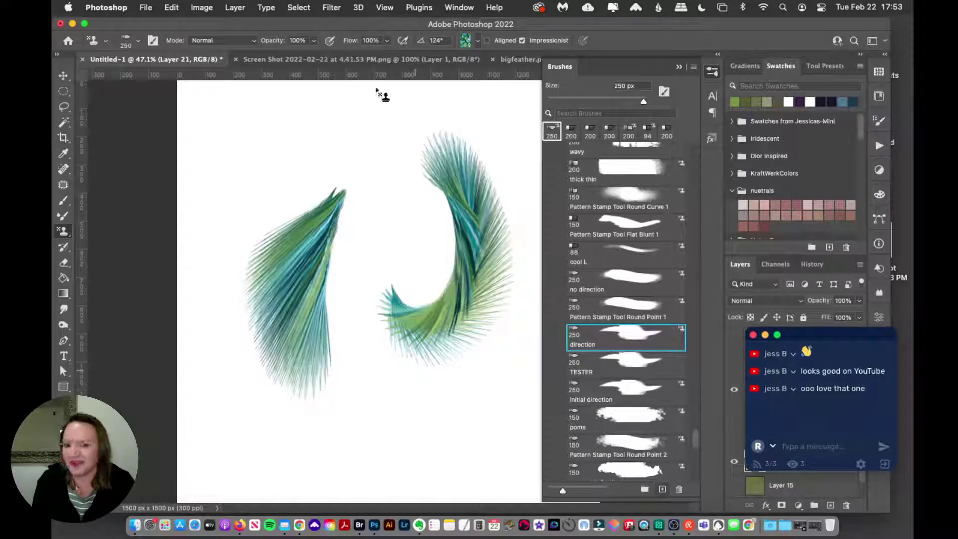
mouse_move(347, 147)
mouse_down()
mouse_move(281, 228)
mouse_move(321, 242)
mouse_up()
key(super+z)
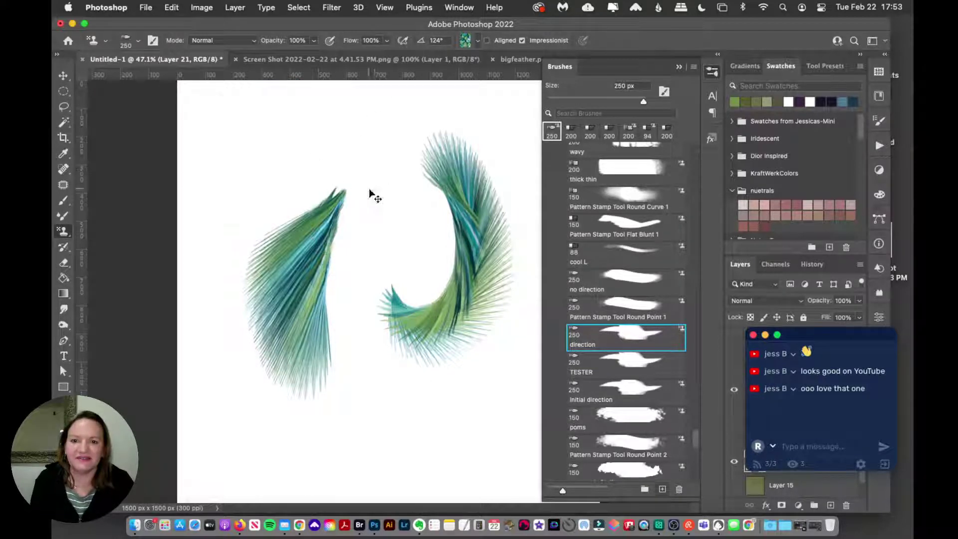
key(super+z)
key(super+z)
Paint a hooked, wing-shaped feathery stroke on the left half of the canvas, undoing each earlier attempt.
drag(379, 187, 329, 317)
key(super+z)
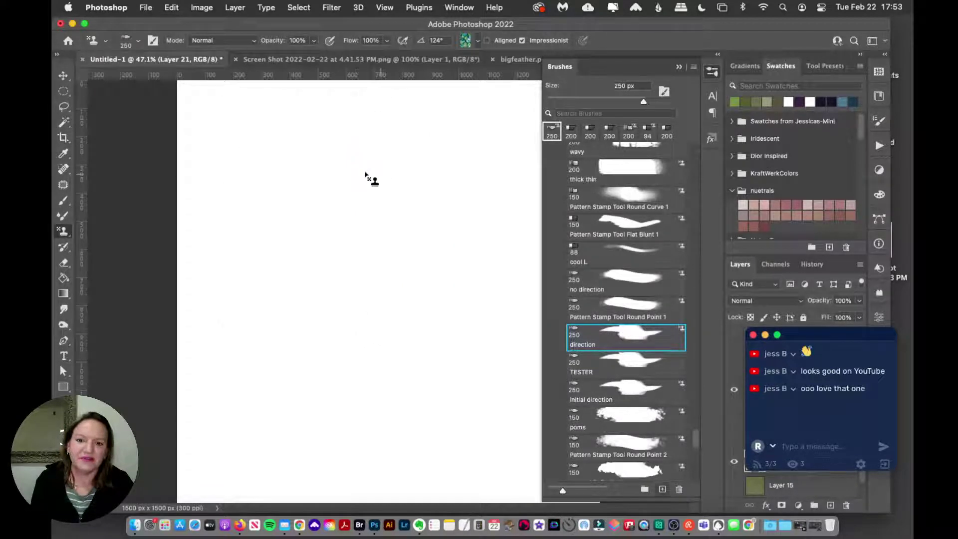
mouse_move(370, 180)
mouse_down()
mouse_move(343, 336)
mouse_move(361, 346)
mouse_up()
key(super+z)
drag(370, 207, 364, 324)
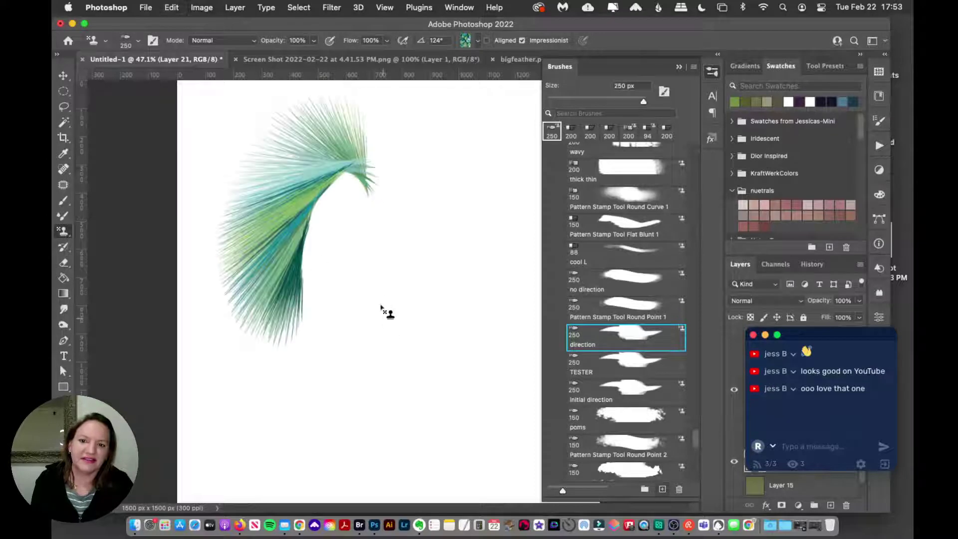
key(super+z)
mouse_move(365, 220)
mouse_down()
mouse_move(325, 240)
mouse_move(379, 334)
mouse_up()
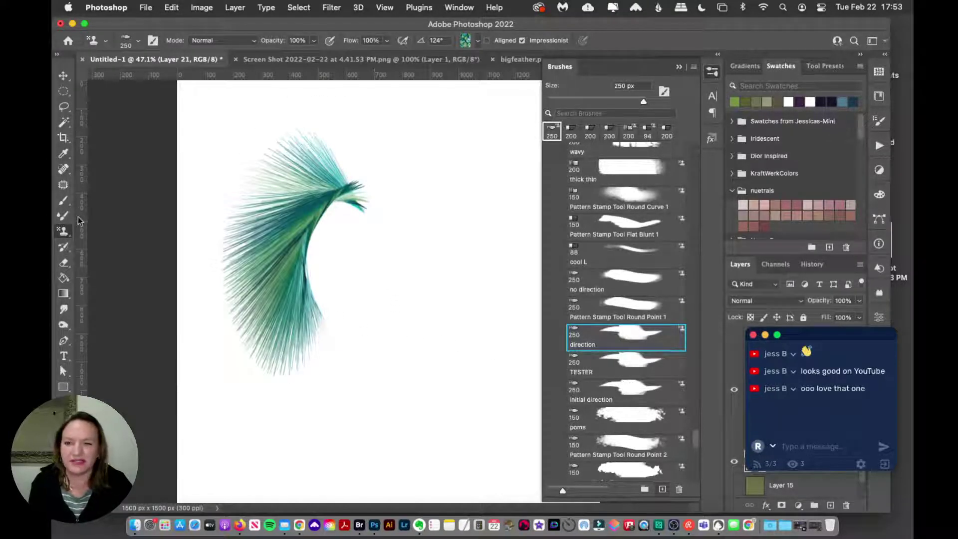
Switch to the regular Brush tool with the TESTER preset and paint a solid green feathery stroke beside the patterned one.
click(65, 201)
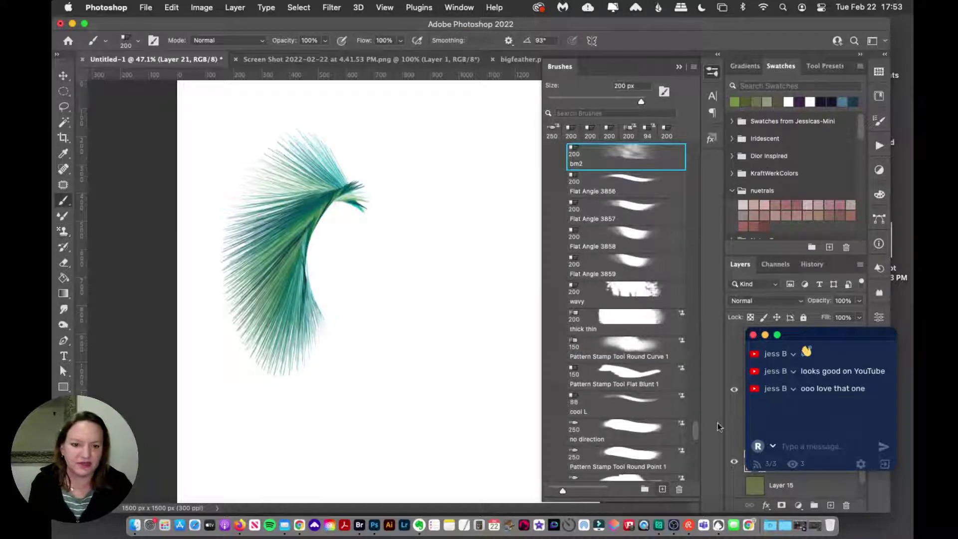
drag(696, 429, 694, 438)
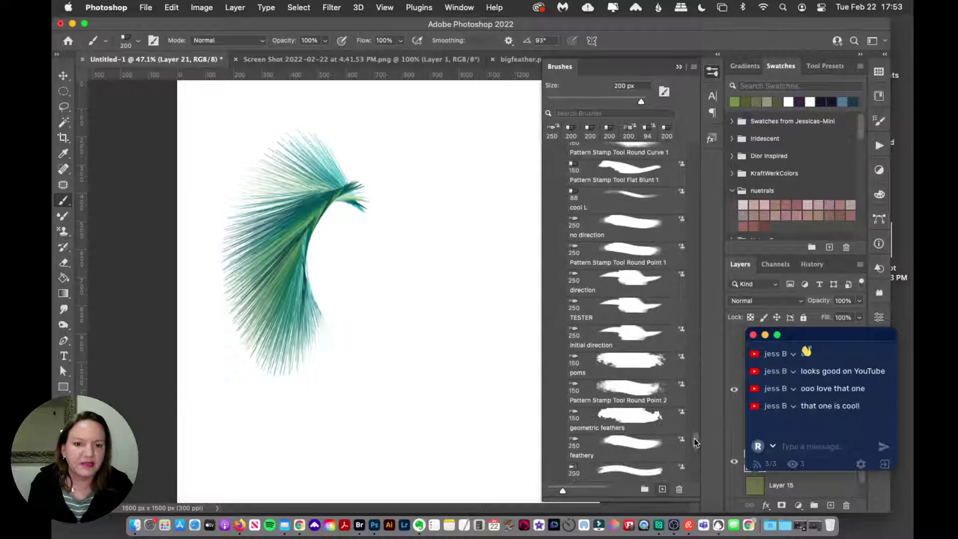
click(627, 314)
drag(465, 274, 479, 387)
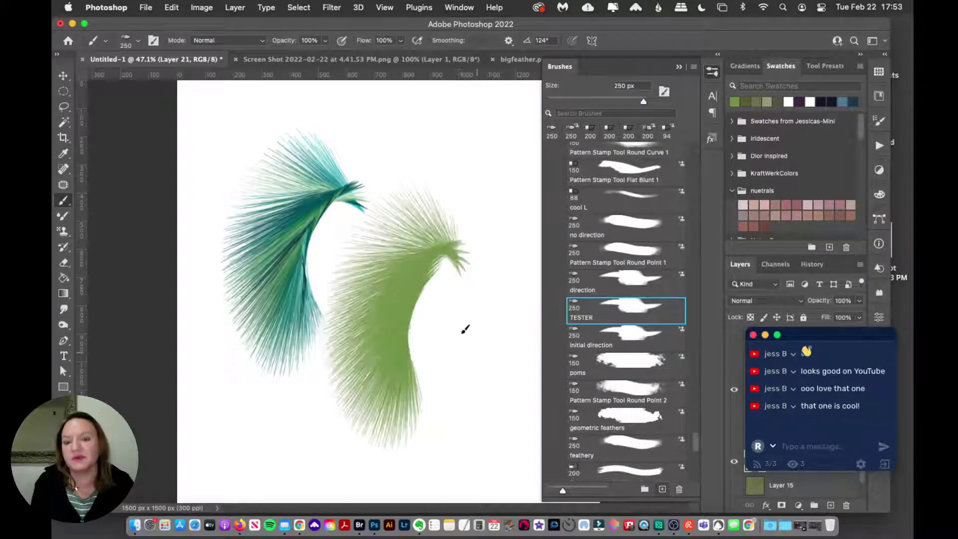
Repaint the solid green feathery stroke three times, undoing each previous version and keeping a wing-like curve.
key(super+z)
drag(483, 299, 500, 402)
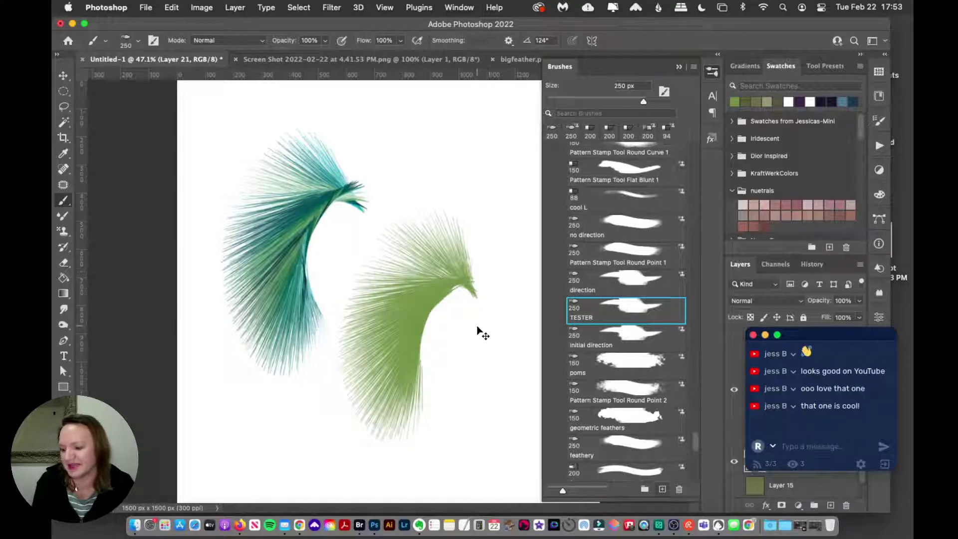
key(super+z)
mouse_move(474, 295)
mouse_down()
mouse_move(468, 289)
mouse_move(489, 368)
mouse_up()
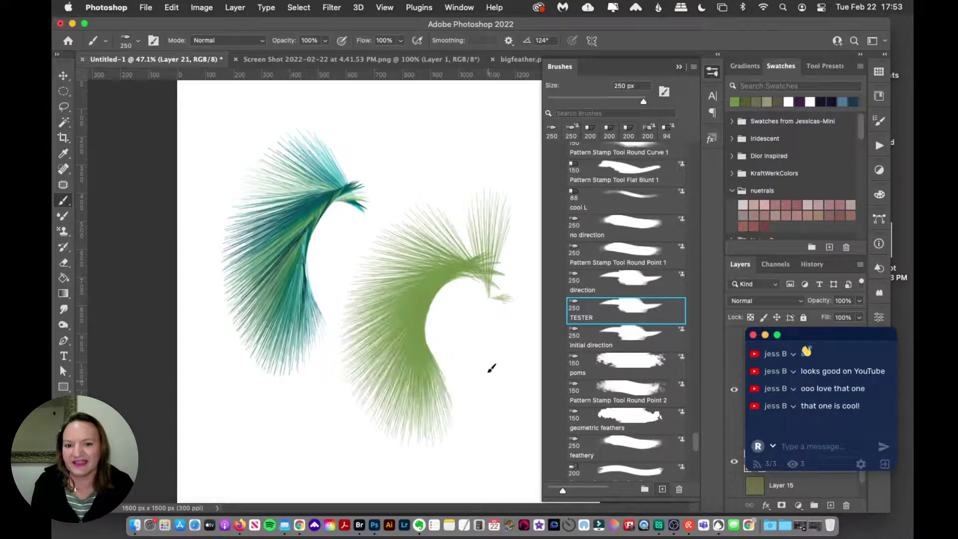
key(super+z)
drag(473, 298, 440, 380)
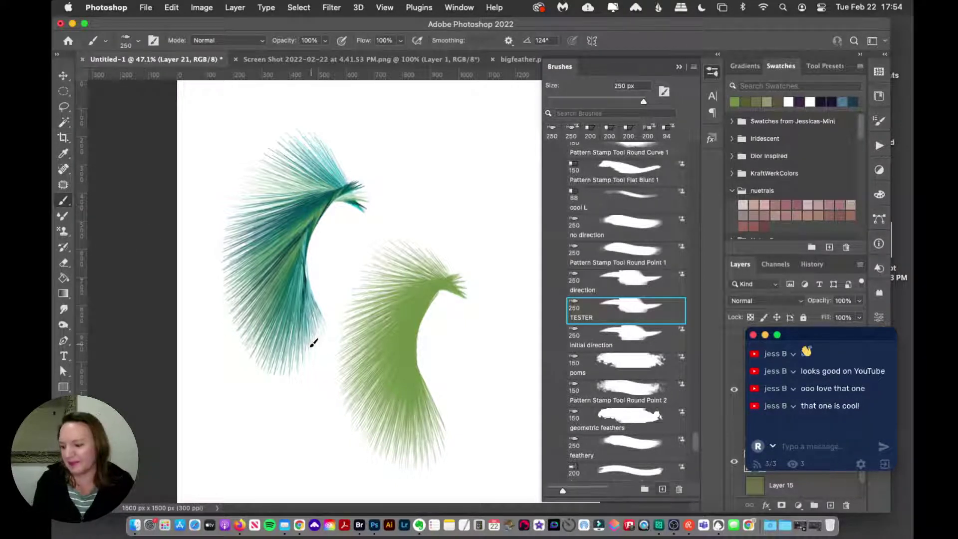
Try several curved green feathery strokes above the existing green one with the TESTER brush, undoing each attempt.
drag(466, 156, 421, 199)
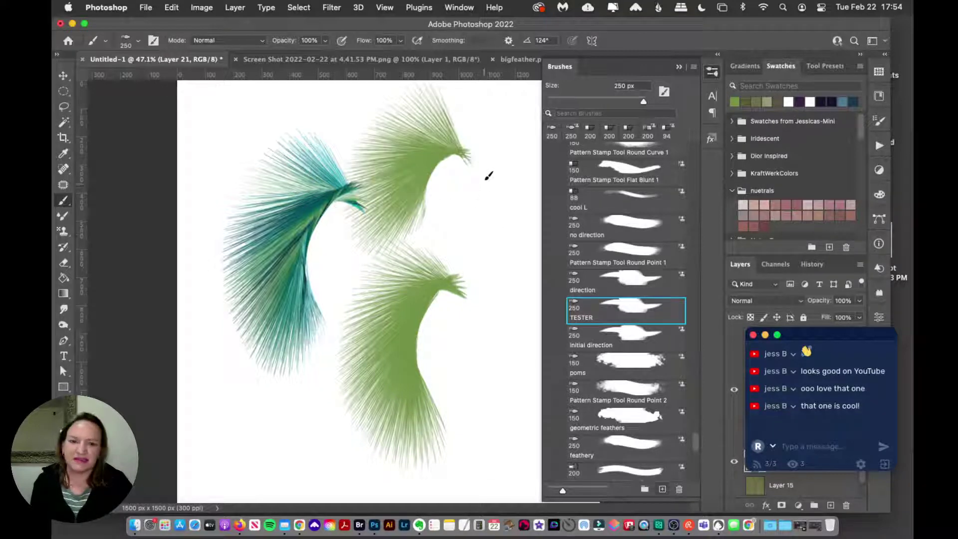
key(super+z)
drag(487, 156, 531, 205)
key(super+z)
drag(487, 134, 548, 240)
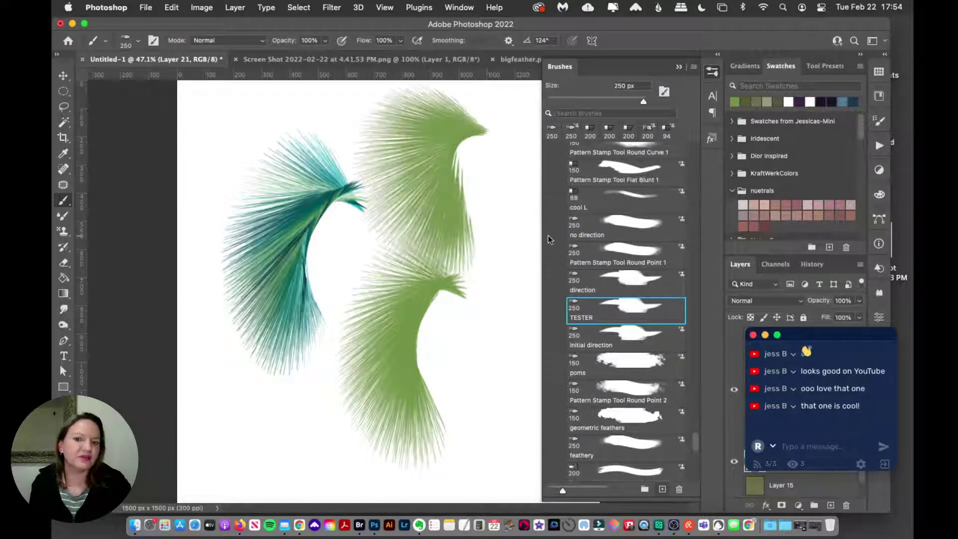
key(super+z)
drag(499, 142, 525, 217)
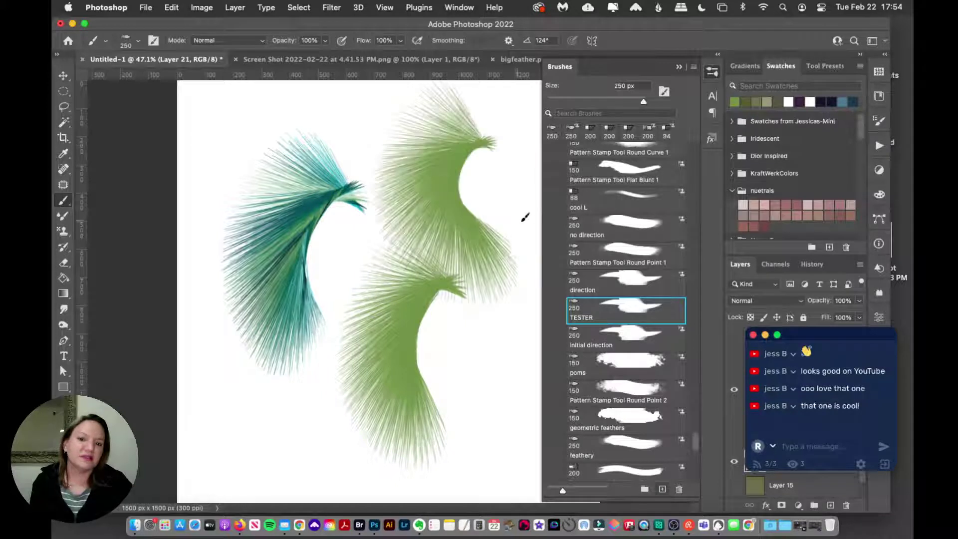
key(super+z)
drag(501, 125, 541, 215)
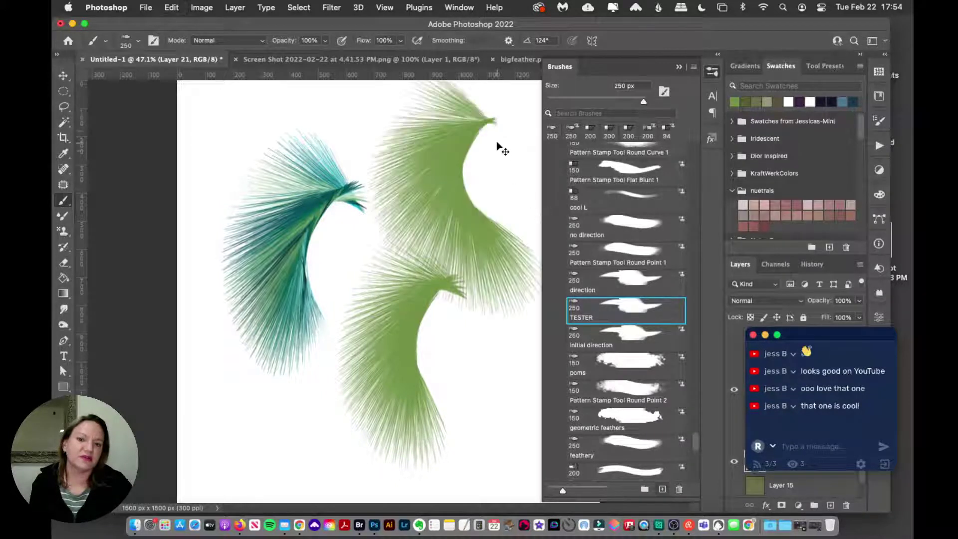
key(super+z)
drag(491, 128, 557, 224)
key(super+z)
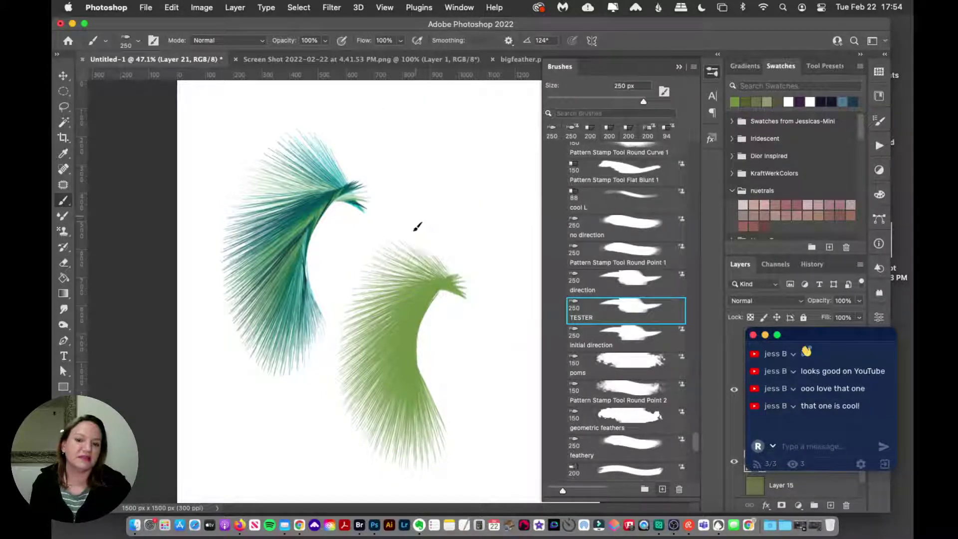
drag(469, 222, 461, 308)
key(super+z)
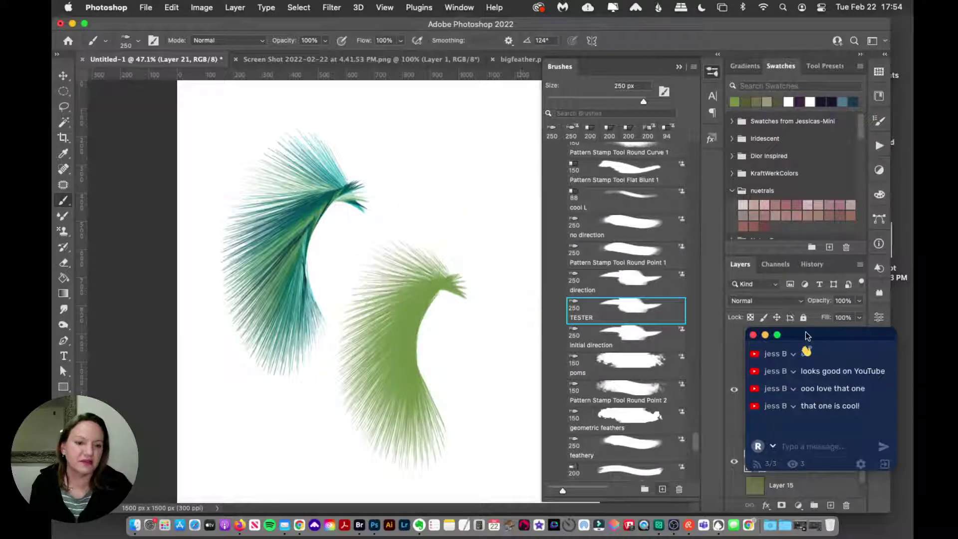
Try a green feathery stroke with the gold 1b style on a new layer, then delete that layer.
mouse_move(807, 335)
mouse_down()
mouse_move(807, 82)
mouse_move(816, 67)
mouse_up()
click(829, 504)
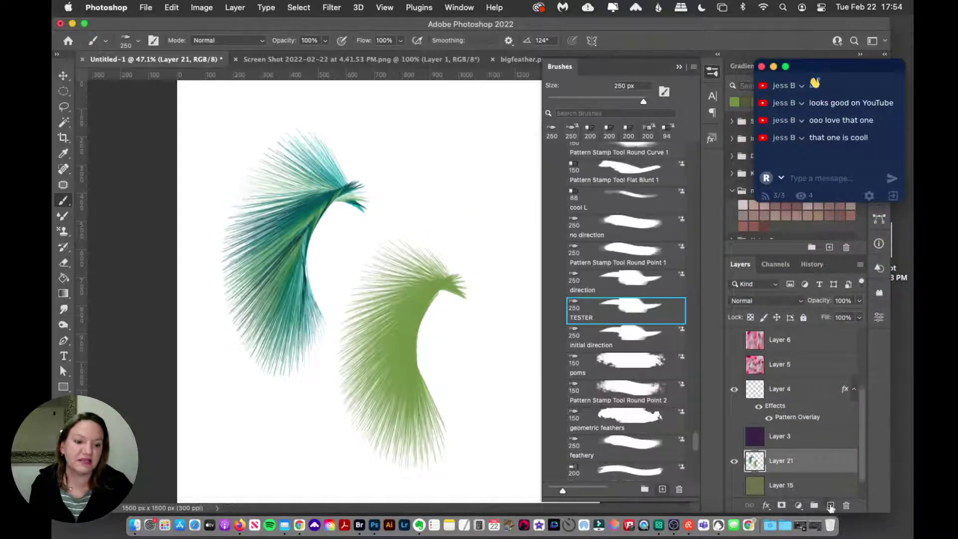
drag(437, 162, 454, 253)
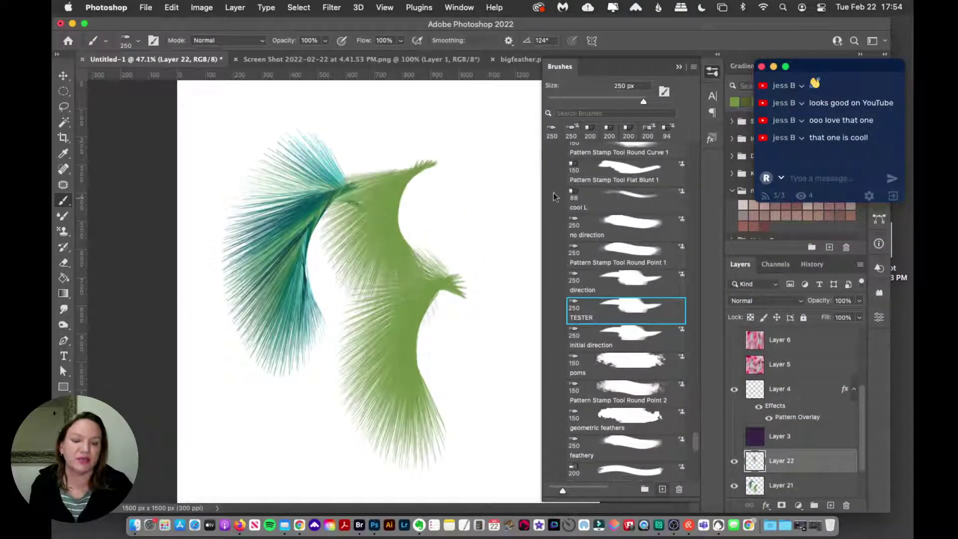
click(712, 140)
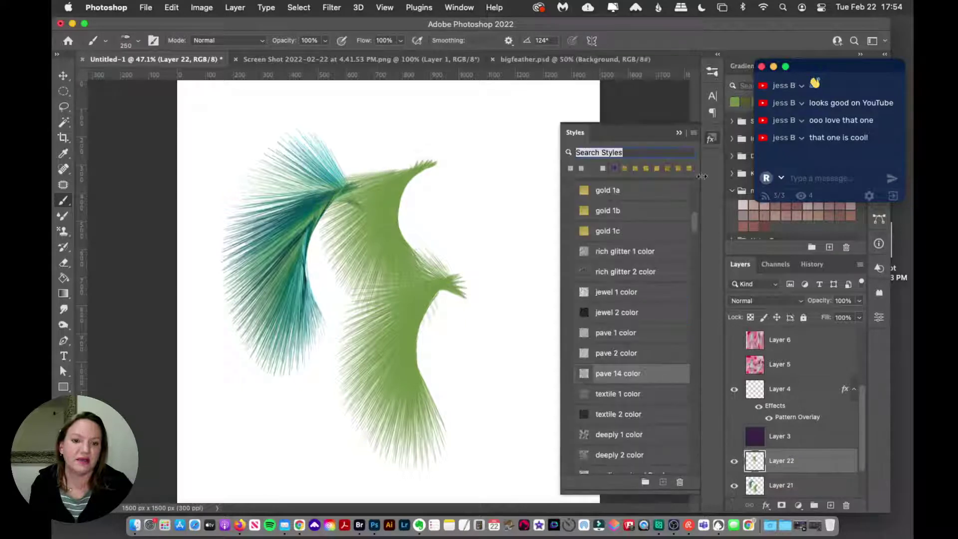
click(629, 212)
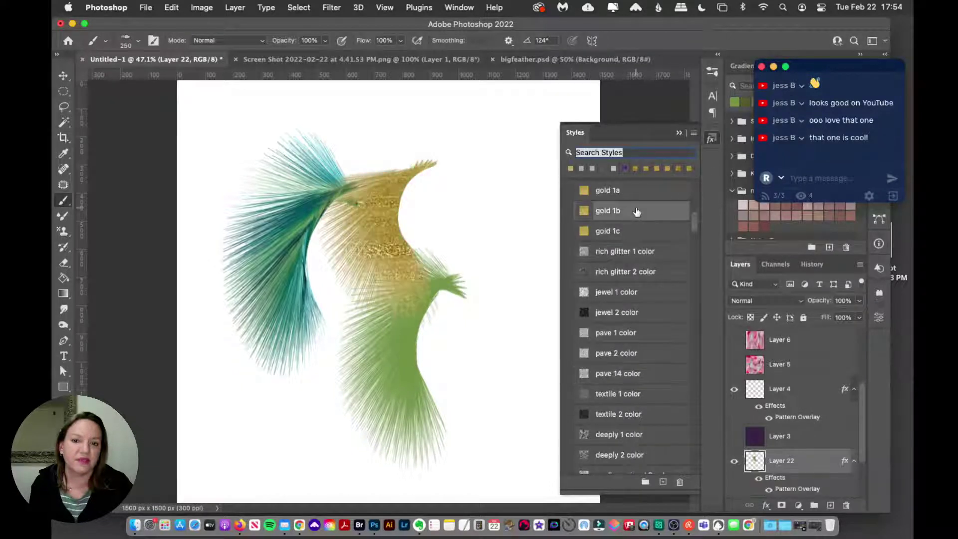
click(711, 141)
key(Delete)
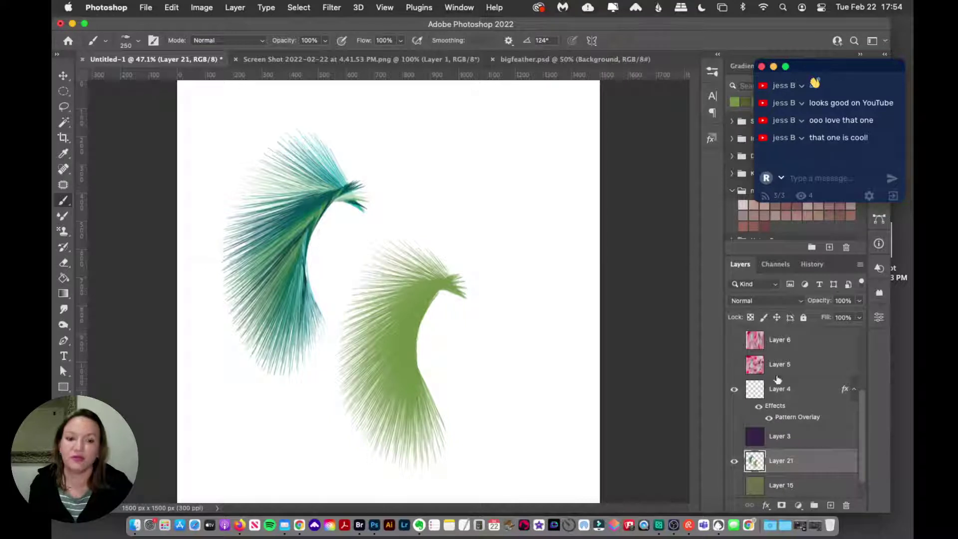
Prepare a new empty layer for the Pattern Stamp tool's initial direction brush and hide Layer 21.
click(830, 505)
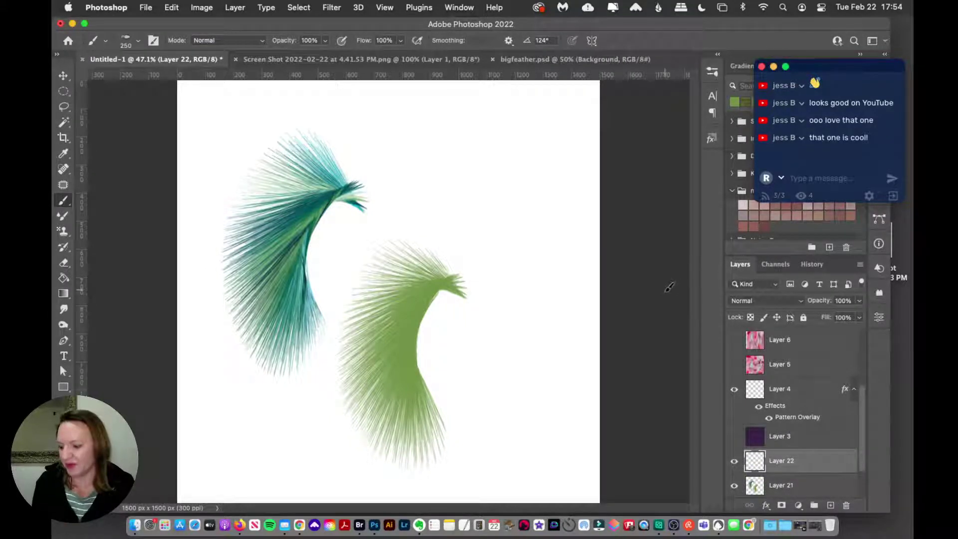
click(712, 71)
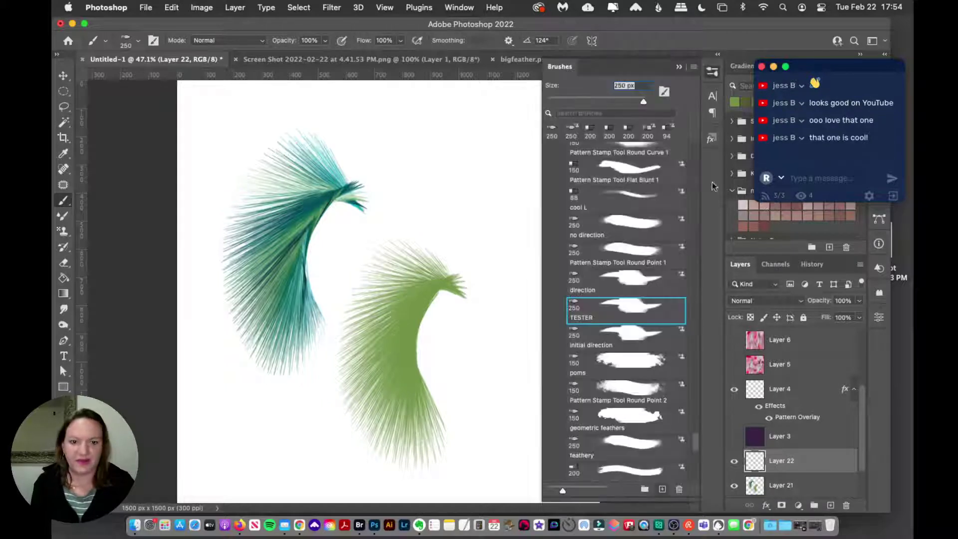
click(64, 232)
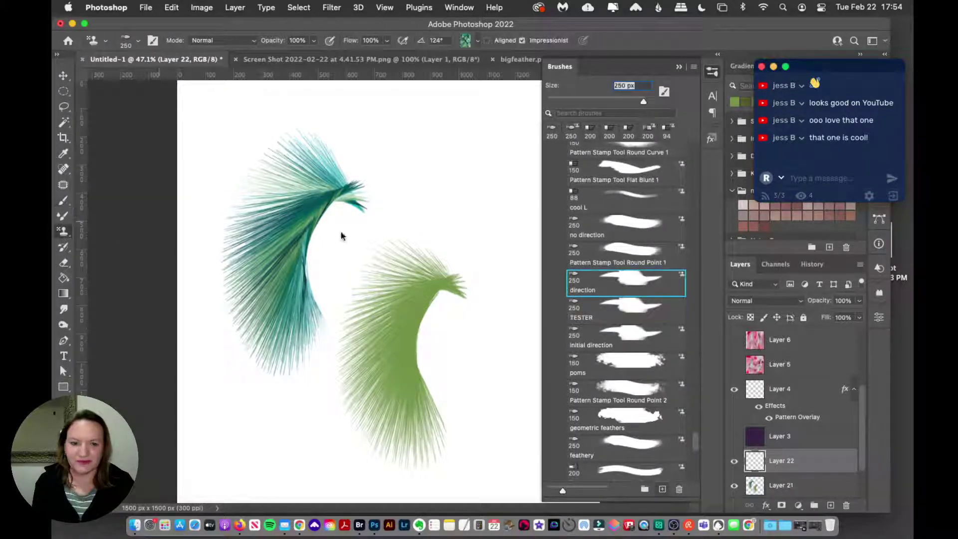
click(610, 347)
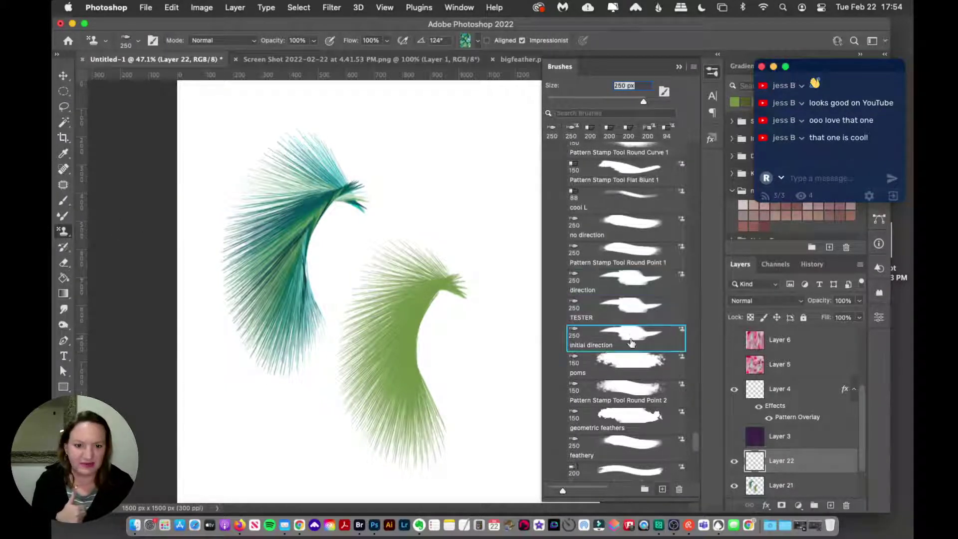
drag(470, 216, 489, 316)
key(super+z)
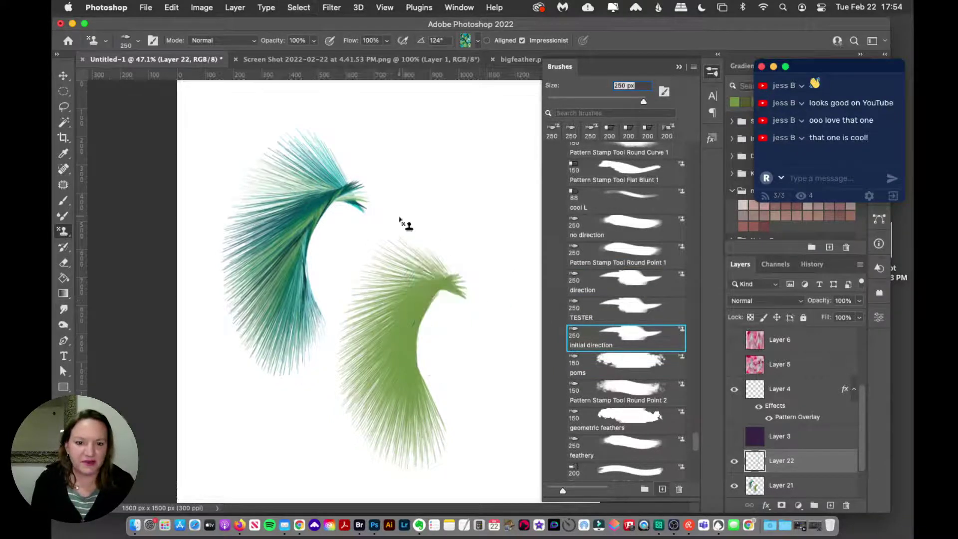
click(735, 486)
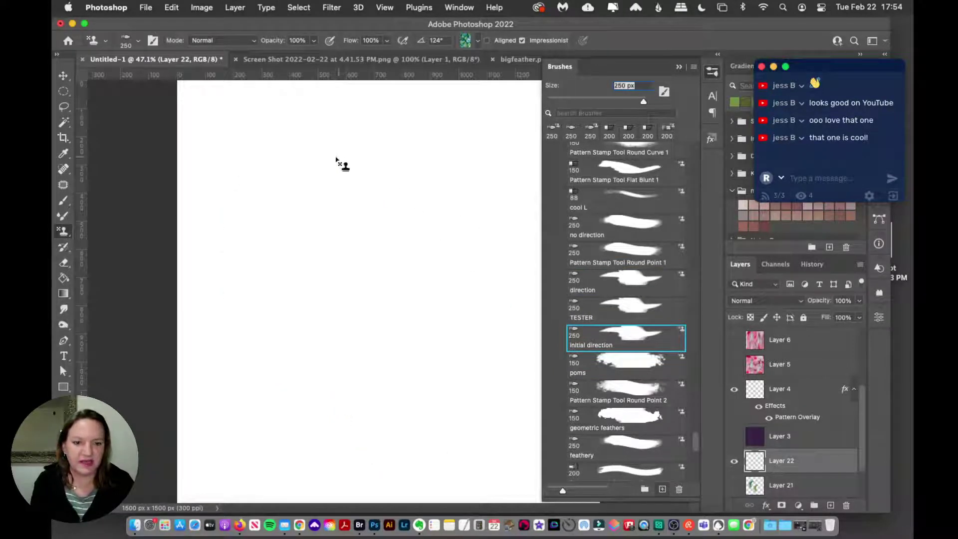
Try several short feathery strokes on the empty layer with the initial direction brush, undoing each one.
drag(336, 161, 293, 325)
key(super+z)
drag(299, 197, 284, 329)
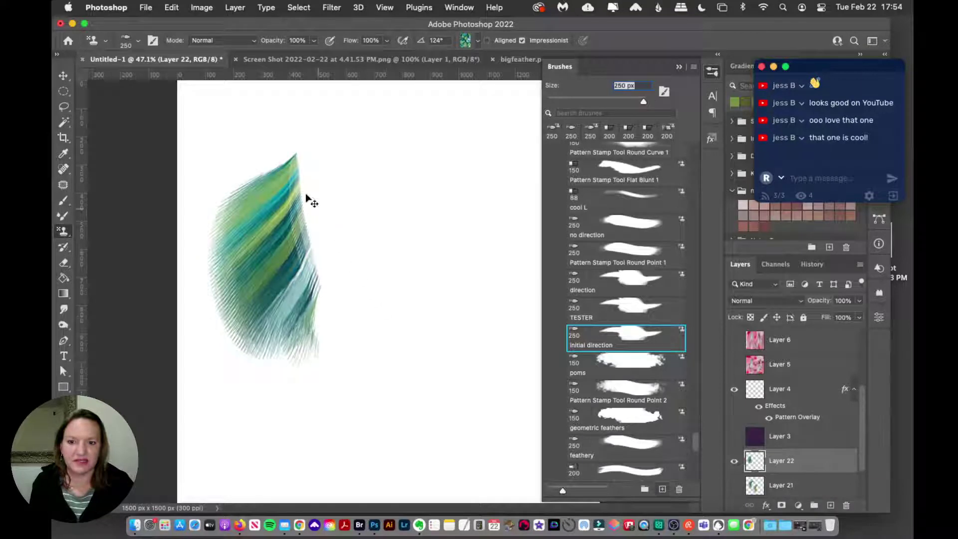
key(super+z)
drag(304, 200, 384, 156)
key(super+z)
mouse_move(389, 224)
mouse_down()
mouse_move(417, 271)
mouse_move(368, 260)
mouse_up()
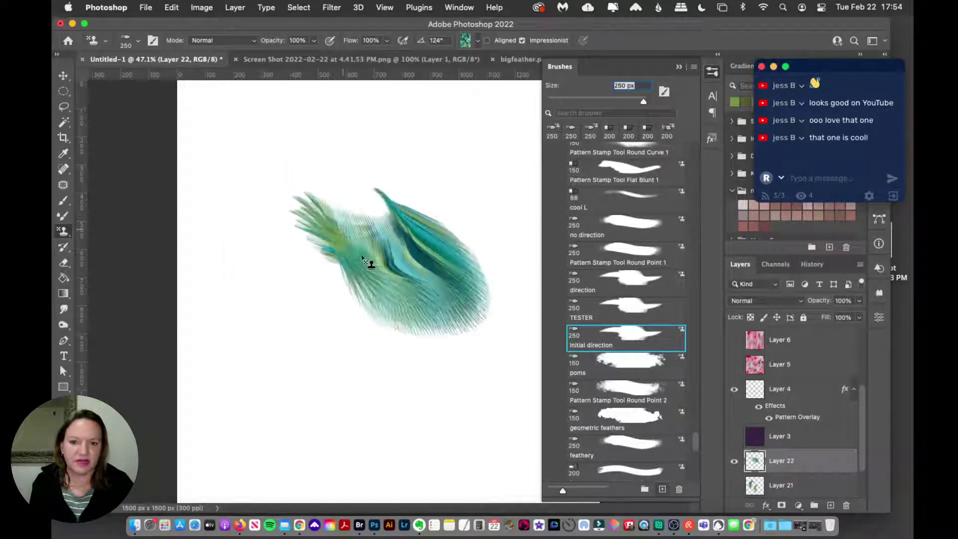
key(super+z)
mouse_move(368, 227)
mouse_down()
mouse_move(320, 306)
mouse_move(368, 364)
mouse_move(447, 197)
mouse_up()
key(super+z)
Cover the canvas with dense feathery strokes, clear them, and repaint it with large overlapping feathery swirls.
mouse_move(340, 148)
mouse_down()
mouse_move(289, 239)
mouse_move(199, 259)
mouse_move(370, 171)
mouse_move(443, 325)
mouse_move(278, 381)
mouse_move(474, 374)
mouse_move(507, 444)
mouse_move(279, 401)
mouse_move(237, 408)
mouse_move(458, 154)
mouse_move(439, 249)
mouse_up()
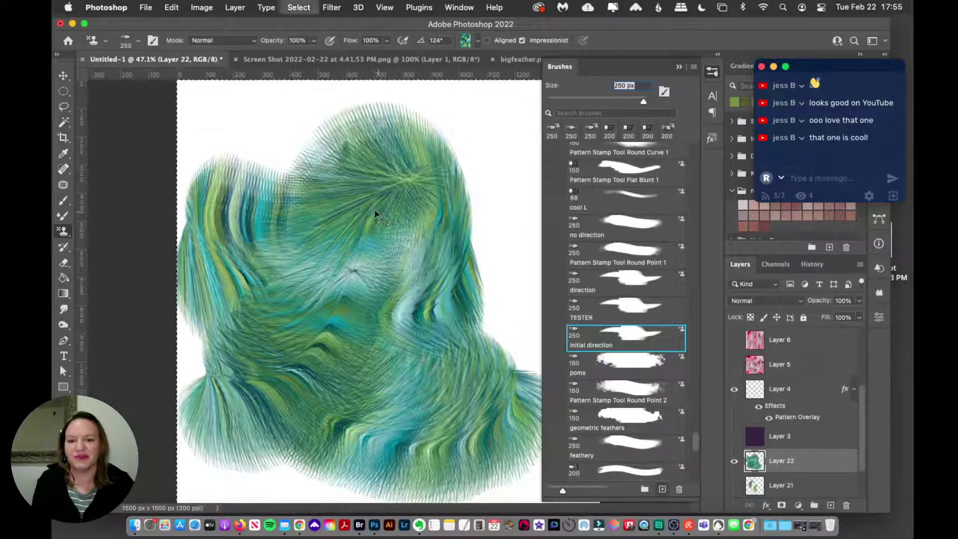
key(super+z)
mouse_move(376, 210)
mouse_down()
mouse_move(425, 205)
mouse_move(289, 224)
mouse_move(377, 352)
mouse_move(536, 220)
mouse_move(523, 414)
mouse_move(339, 428)
mouse_move(214, 372)
mouse_move(207, 384)
mouse_move(405, 395)
mouse_up()
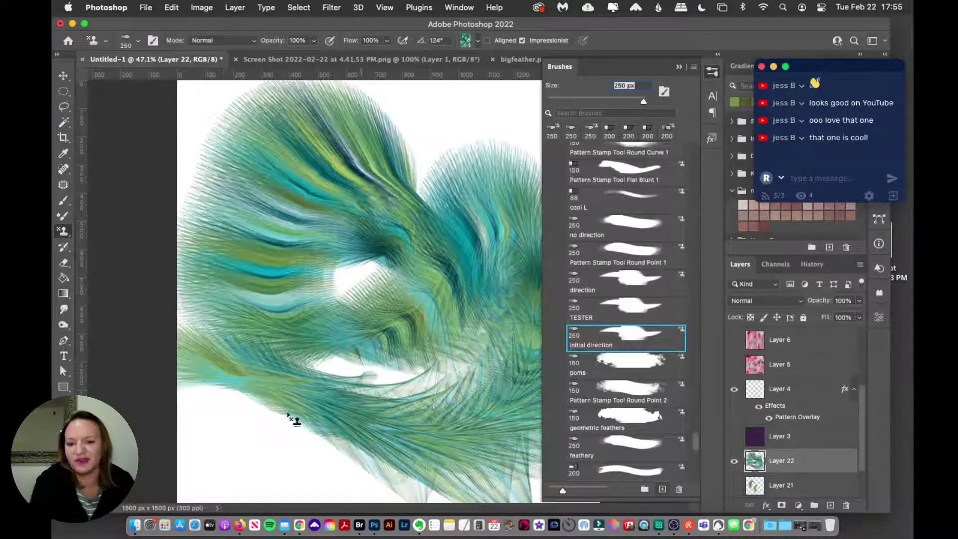
Examine the fine line texture of the feathery swirls at 100% with the Brushes panel hidden.
click(63, 418)
click(467, 441)
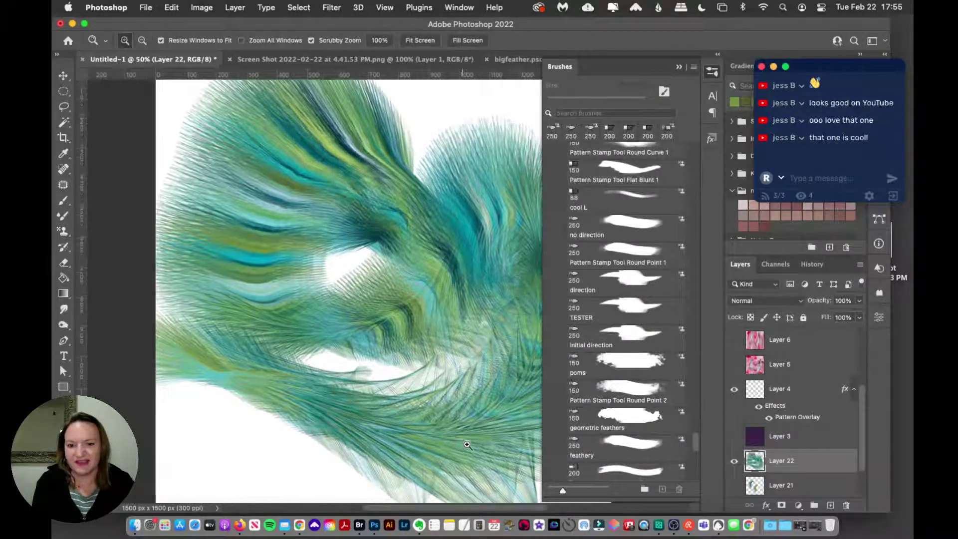
click(467, 440)
click(467, 448)
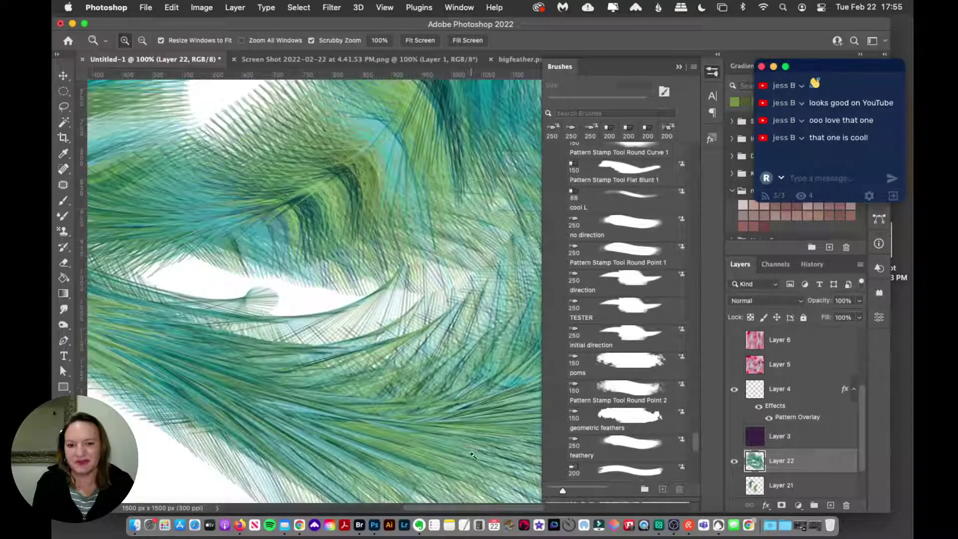
click(711, 74)
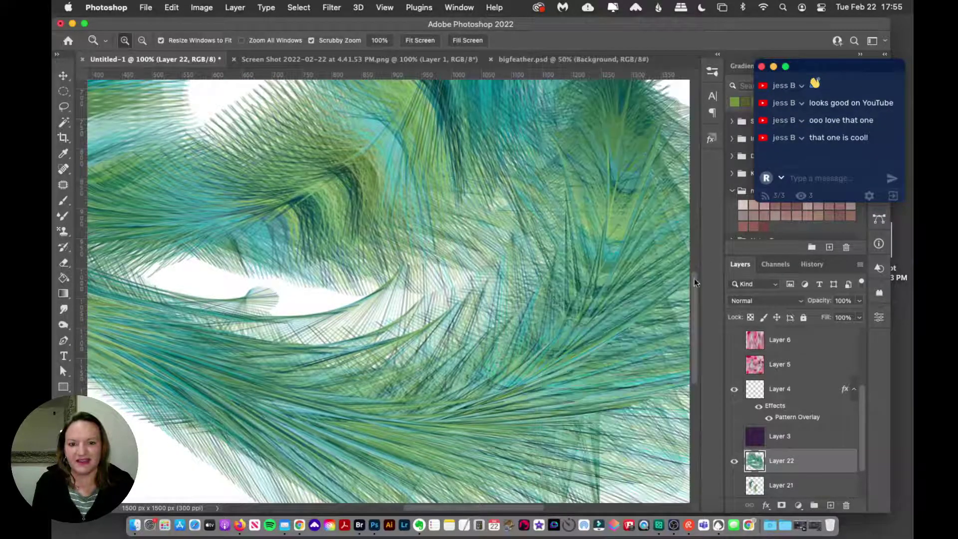
Add a feathery stroke along the canvas's left edge, clear the layer, and paint a large winding feathery stroke with the initial direction brush.
mouse_move(694, 291)
mouse_down()
mouse_move(694, 331)
mouse_move(695, 299)
mouse_up()
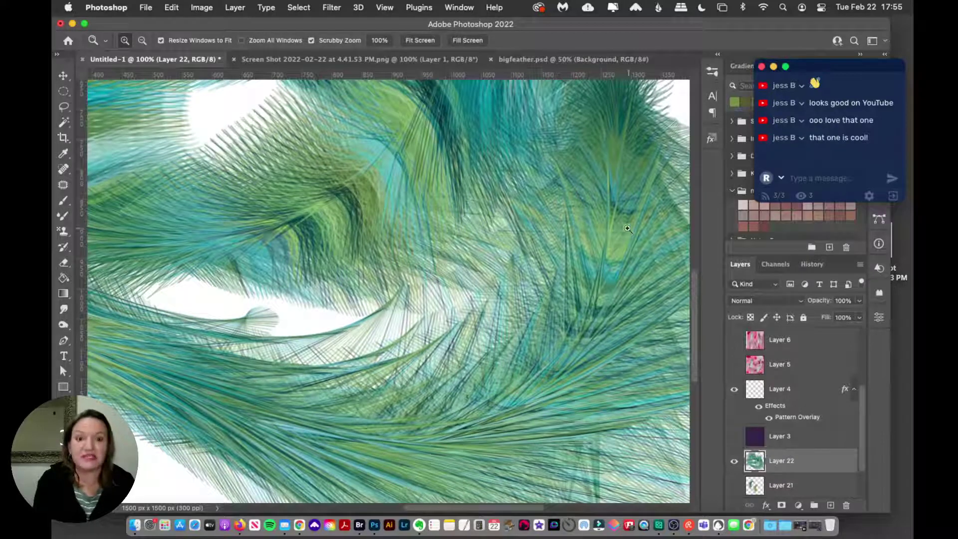
click(67, 233)
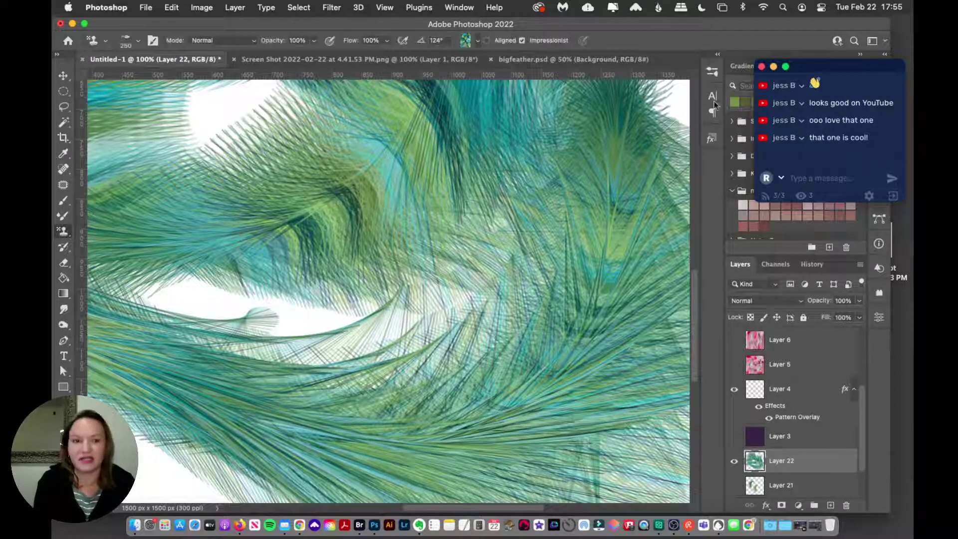
key(super+0)
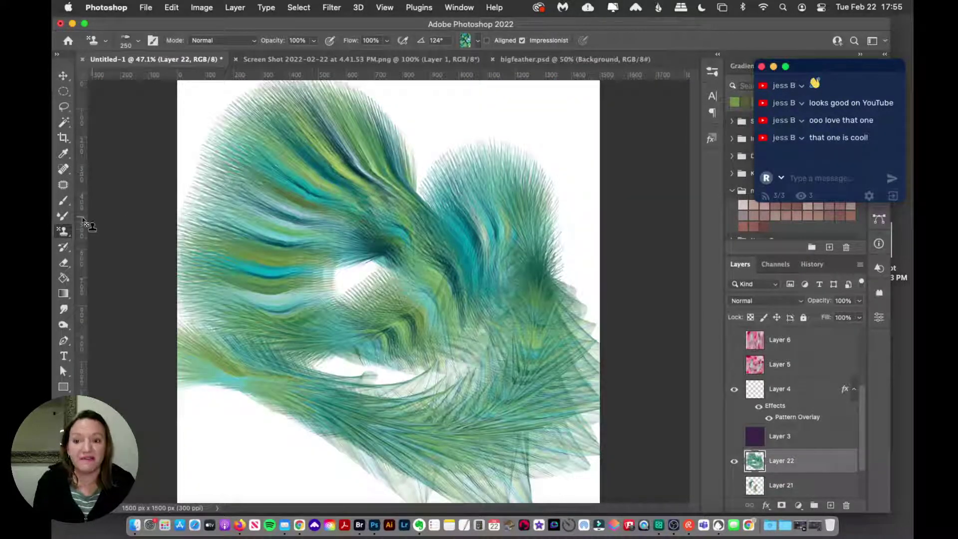
mouse_move(238, 175)
mouse_down()
mouse_move(213, 208)
mouse_move(276, 210)
mouse_move(321, 268)
mouse_move(255, 302)
mouse_up()
key(super+a)
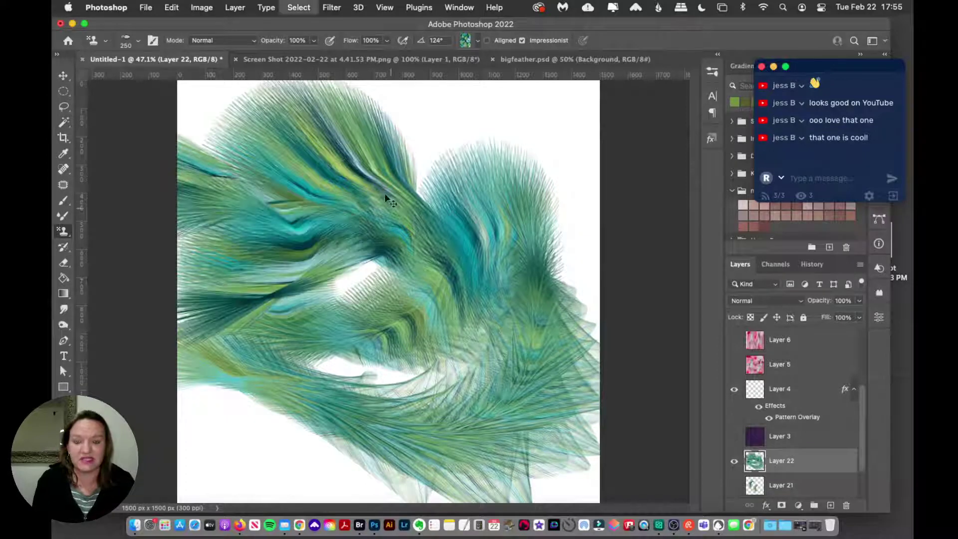
key(super+x)
mouse_move(358, 165)
mouse_down()
mouse_move(385, 211)
mouse_move(504, 242)
mouse_move(354, 256)
mouse_move(270, 310)
mouse_move(426, 323)
mouse_move(402, 421)
mouse_move(240, 413)
mouse_move(349, 491)
mouse_move(391, 469)
mouse_up()
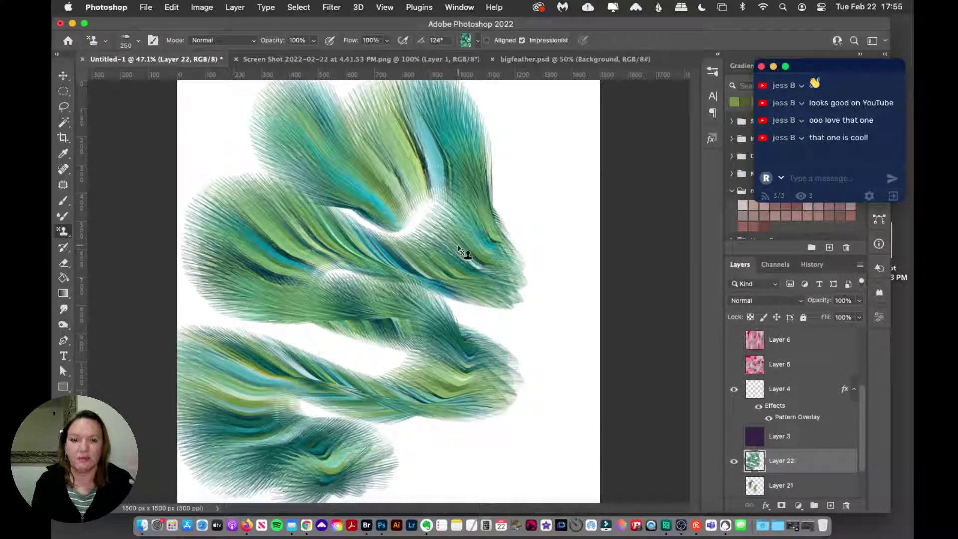
Clear all feathery strokes from Layer 22 and try another initial direction stroke down the canvas, undoing it.
click(711, 73)
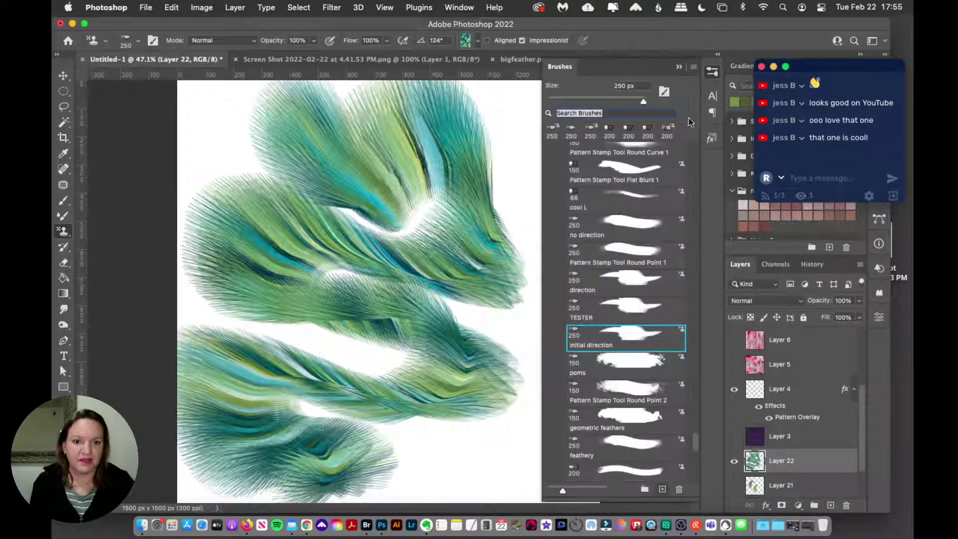
mouse_move(528, 298)
mouse_down()
mouse_move(493, 316)
mouse_move(509, 342)
mouse_move(398, 368)
mouse_move(458, 332)
mouse_up()
key(super+a)
key(Delete)
mouse_move(384, 184)
mouse_down()
mouse_move(385, 232)
mouse_move(357, 317)
mouse_move(260, 288)
mouse_move(428, 389)
mouse_move(260, 378)
mouse_move(380, 439)
mouse_move(504, 333)
mouse_move(484, 449)
mouse_move(344, 438)
mouse_up()
key(super+z)
Try the poms brush at 150 px with several compact strokes in the middle of the canvas, undoing each one.
click(596, 366)
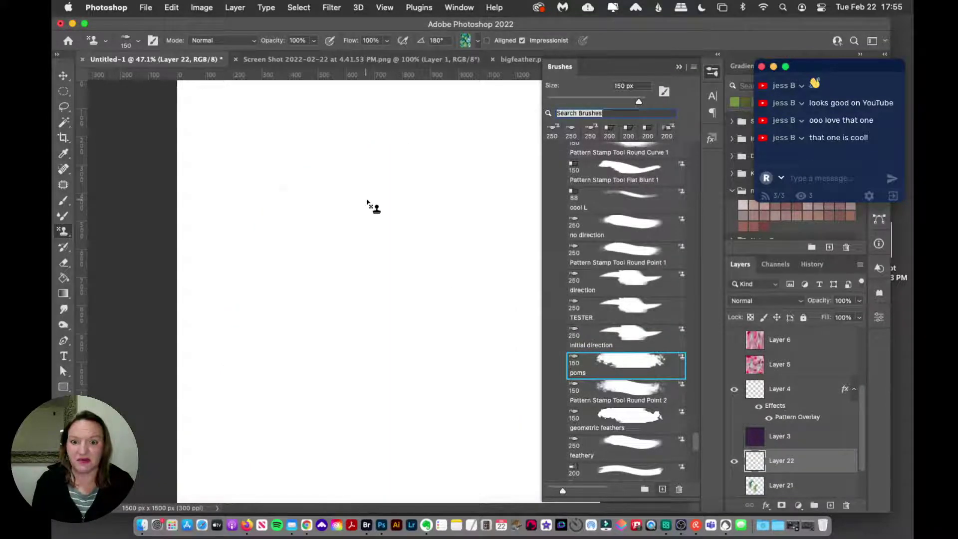
mouse_move(367, 201)
mouse_down()
mouse_move(351, 234)
mouse_move(368, 207)
mouse_move(383, 249)
mouse_move(363, 217)
mouse_move(394, 246)
mouse_move(384, 223)
mouse_move(353, 299)
mouse_move(363, 342)
mouse_up()
key(super+z)
key(super+z)
key(super+z)
mouse_move(367, 239)
mouse_down()
mouse_move(368, 265)
mouse_move(392, 283)
mouse_up()
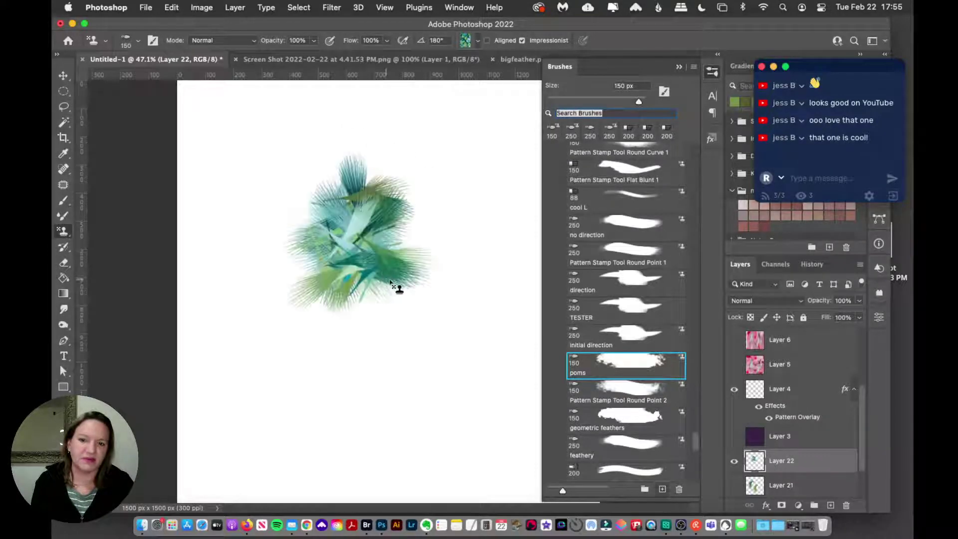
key(super+z)
mouse_move(359, 214)
mouse_down()
mouse_move(345, 244)
mouse_move(431, 263)
mouse_up()
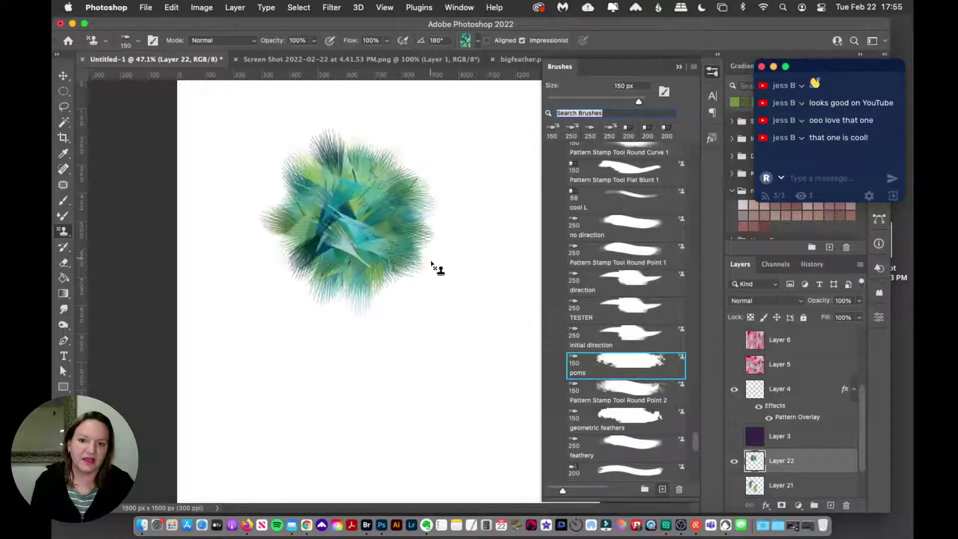
key(super+z)
drag(359, 216, 459, 303)
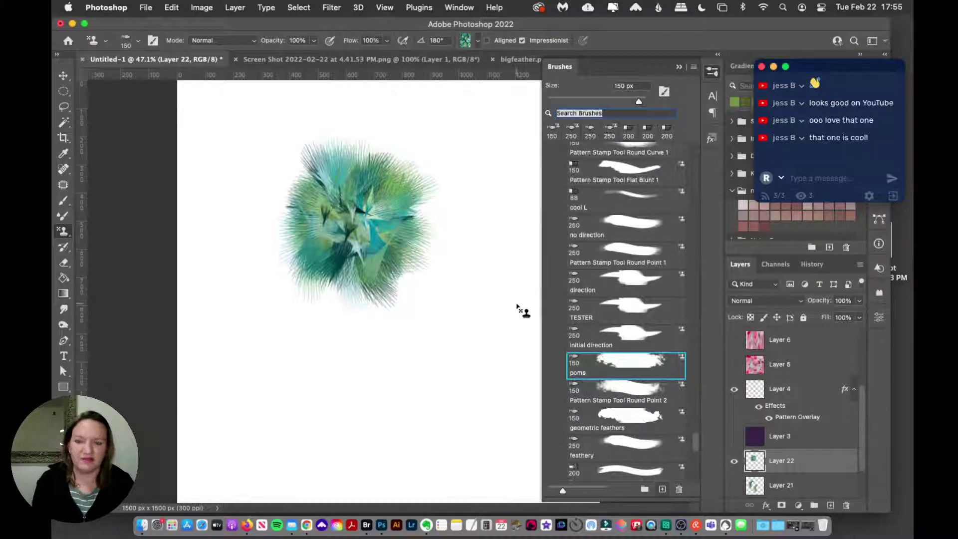
key(super+z)
Try the Pattern Stamp Tool Round Point 2 brush at 150 px and at 175 px, undoing each stroke.
click(627, 398)
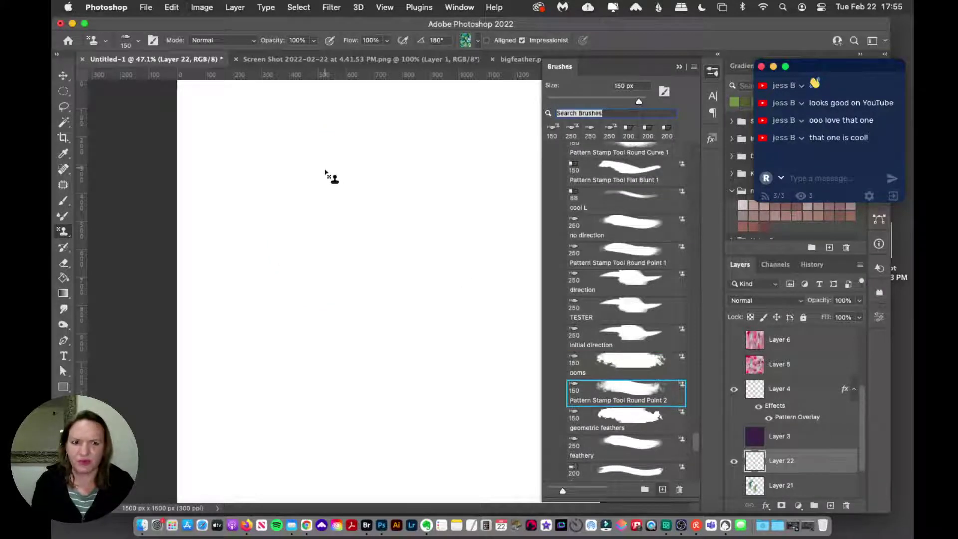
drag(325, 170, 332, 300)
key(super+z)
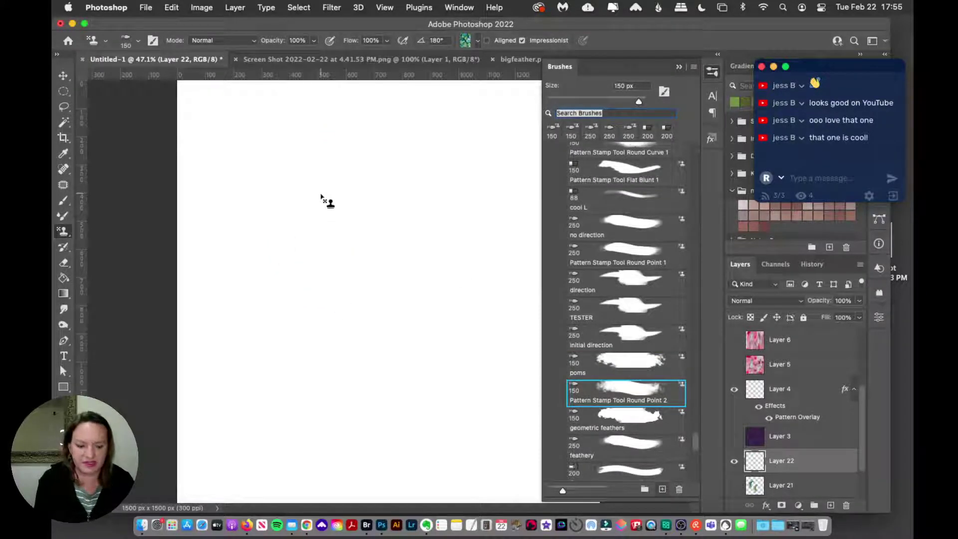
key(bracketright)
mouse_move(311, 155)
mouse_down()
mouse_move(283, 155)
mouse_move(269, 193)
mouse_move(312, 203)
mouse_move(353, 189)
mouse_move(391, 220)
mouse_move(338, 321)
mouse_move(395, 320)
mouse_move(424, 369)
mouse_up()
key(super+z)
Try 175 px Round Point 2 strokes running diagonally down to the right at 100% zoom, undoing each one.
key(super+1)
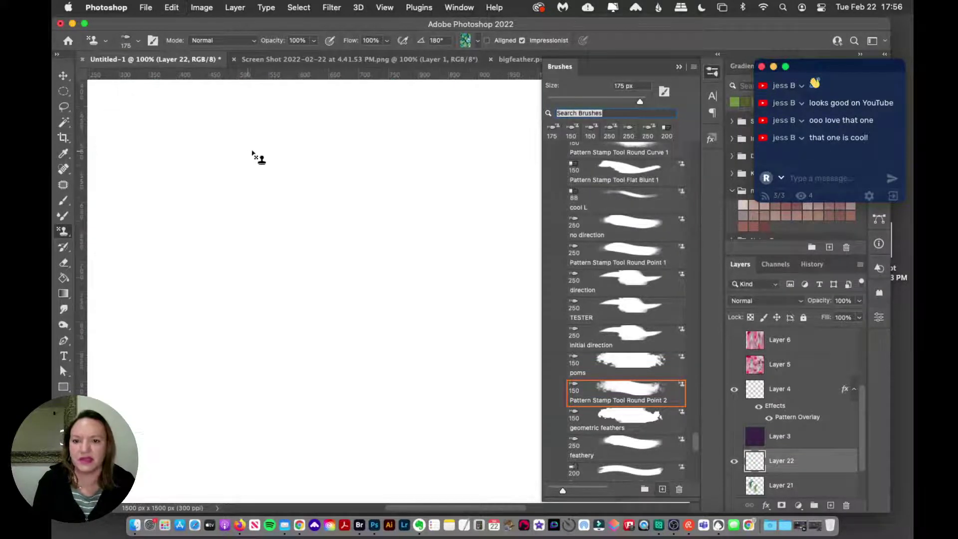
mouse_move(245, 156)
mouse_down()
mouse_move(206, 226)
mouse_move(238, 241)
mouse_move(296, 237)
mouse_move(353, 258)
mouse_move(389, 289)
mouse_move(343, 355)
mouse_move(347, 396)
mouse_move(397, 373)
mouse_up()
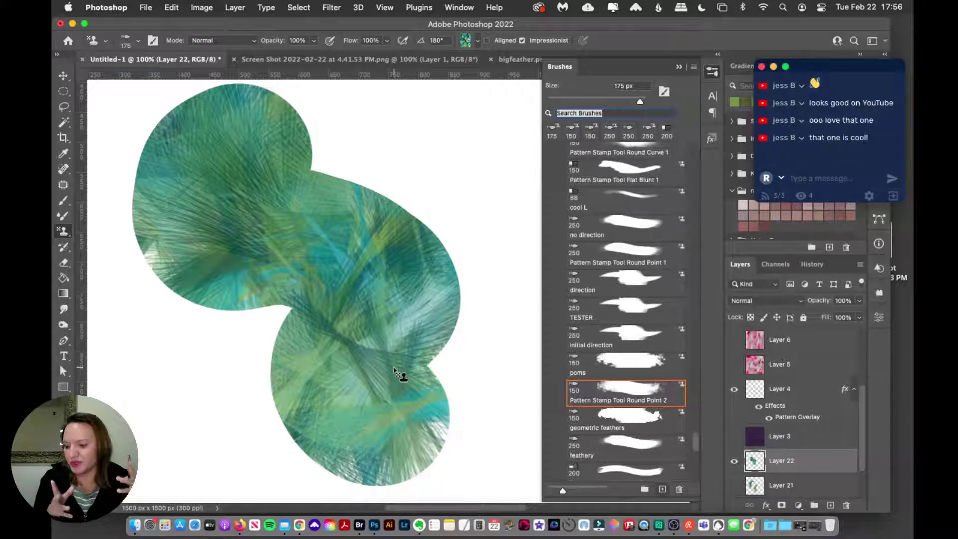
key(super+z)
mouse_move(218, 141)
mouse_down()
mouse_move(183, 171)
mouse_move(186, 206)
mouse_move(224, 226)
mouse_move(304, 221)
mouse_move(338, 250)
mouse_move(332, 339)
mouse_move(379, 352)
mouse_move(402, 311)
mouse_up()
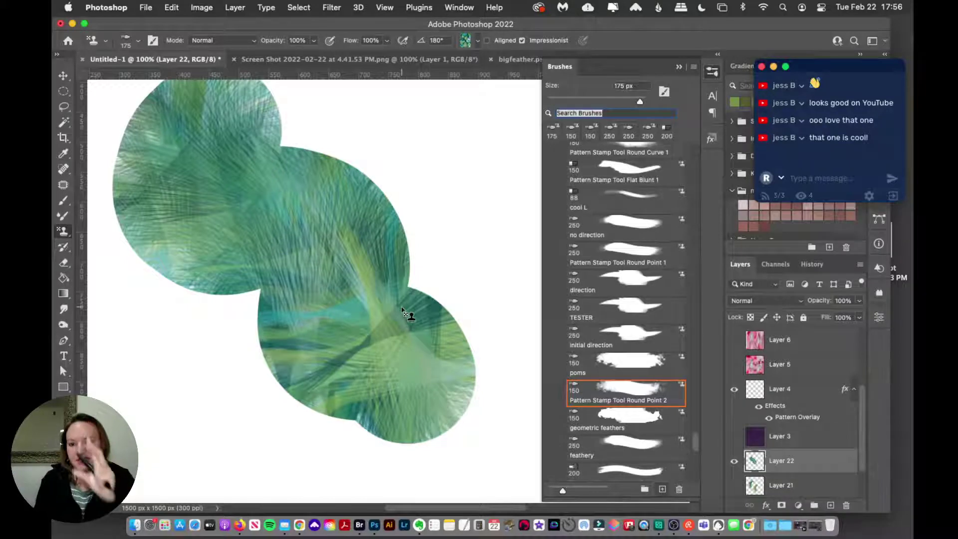
key(super+z)
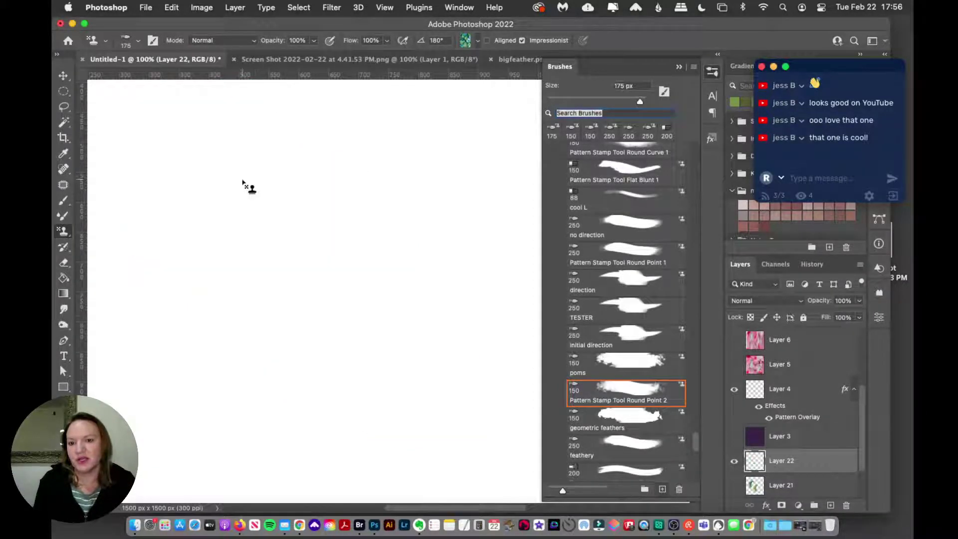
mouse_move(241, 186)
mouse_down()
mouse_move(218, 204)
mouse_move(218, 237)
mouse_move(256, 263)
mouse_move(303, 255)
mouse_move(344, 267)
mouse_move(354, 297)
mouse_move(339, 322)
mouse_move(339, 354)
mouse_move(436, 409)
mouse_move(472, 379)
mouse_up()
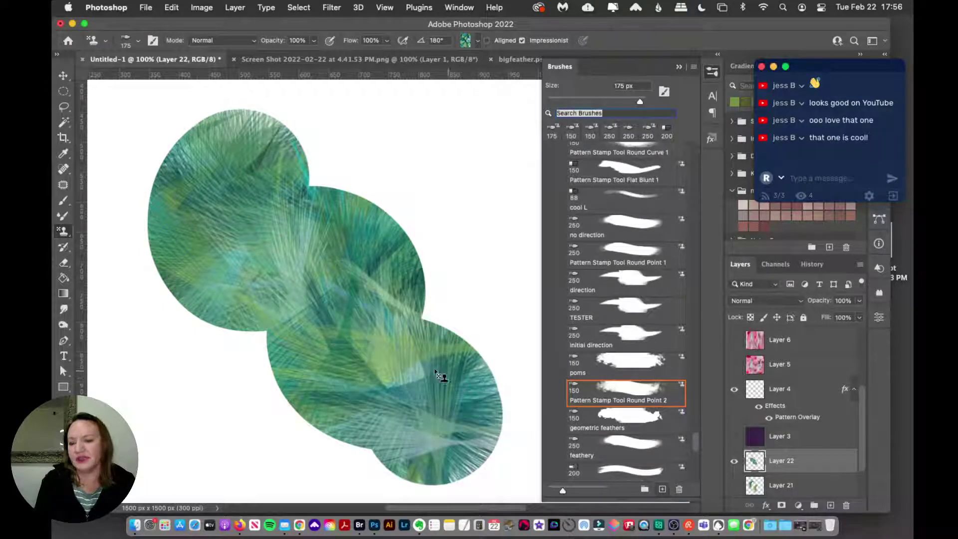
key(super+z)
Try Round Point 2 strokes running diagonally down to the left and straight down, undoing each one.
mouse_move(434, 172)
mouse_down()
mouse_move(370, 250)
mouse_move(257, 247)
mouse_move(231, 321)
mouse_move(291, 337)
mouse_up()
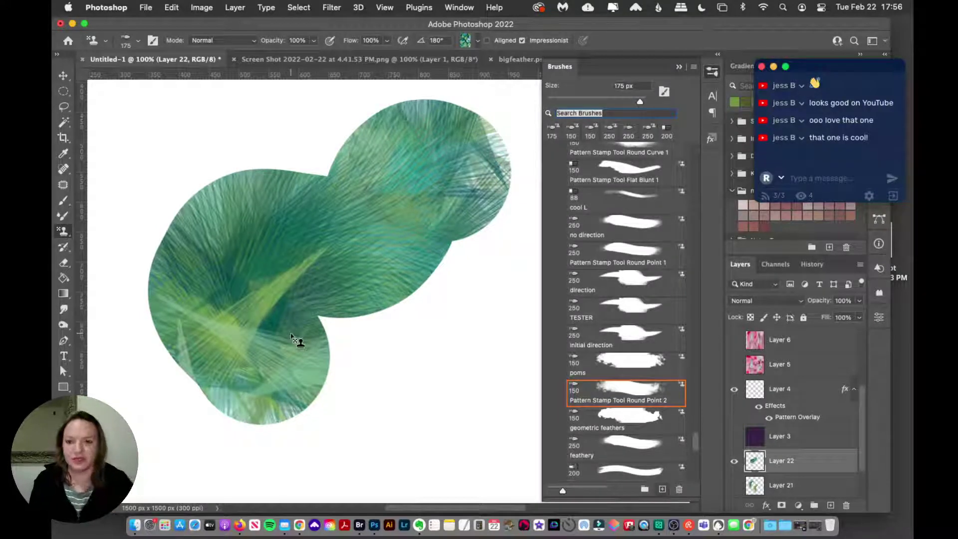
key(super+z)
mouse_move(369, 186)
mouse_down()
mouse_move(293, 221)
mouse_move(281, 303)
mouse_move(209, 334)
mouse_move(249, 399)
mouse_up()
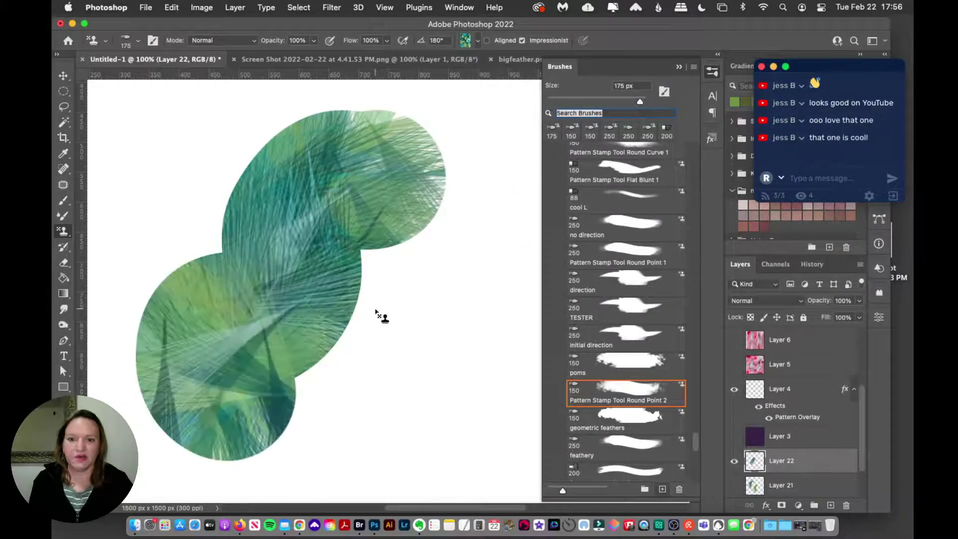
key(super+z)
mouse_move(306, 216)
mouse_down()
mouse_move(284, 262)
mouse_move(343, 230)
mouse_move(418, 246)
mouse_move(422, 334)
mouse_move(365, 355)
mouse_move(293, 359)
mouse_move(306, 408)
mouse_up()
key(super+z)
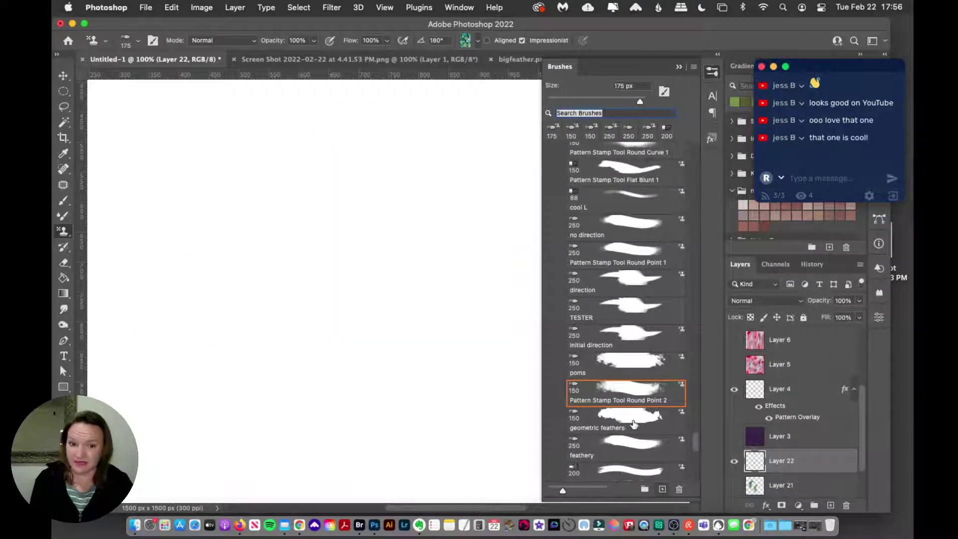
Try the geometric feathers brush at 150 px with a short stroke at 100% and one at full-canvas view, undoing both.
click(613, 421)
drag(309, 186, 333, 367)
key(super+z)
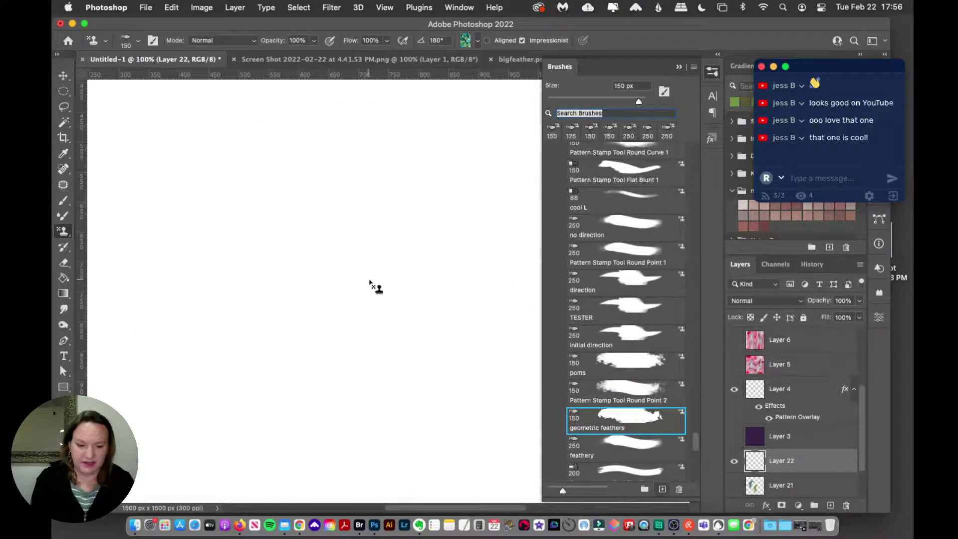
scroll(354, 236, down, 3)
mouse_move(336, 190)
mouse_down()
mouse_move(337, 266)
mouse_move(399, 318)
mouse_up()
key(super+z)
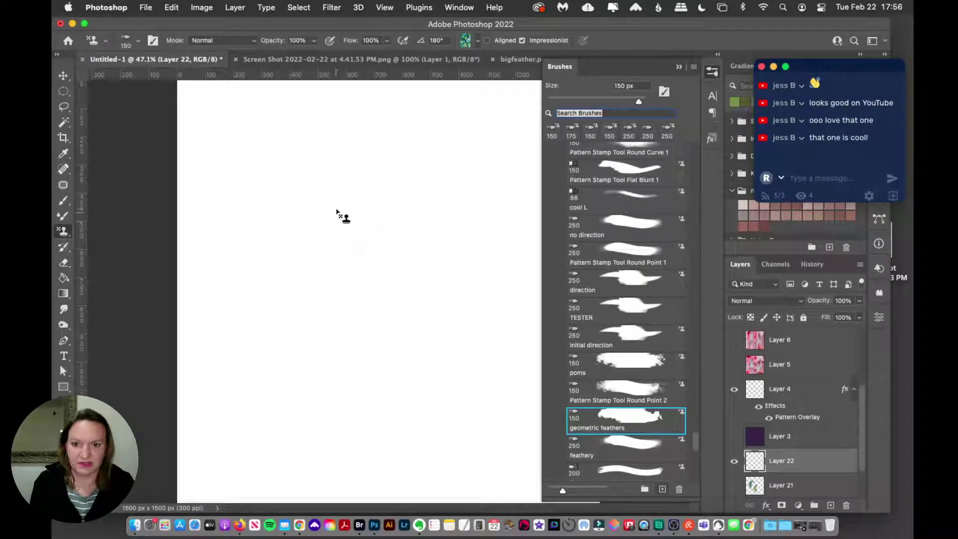
Paint three separate short downward strokes with the geometric feathers brush and undo all of them.
drag(337, 214, 379, 349)
drag(293, 288, 300, 400)
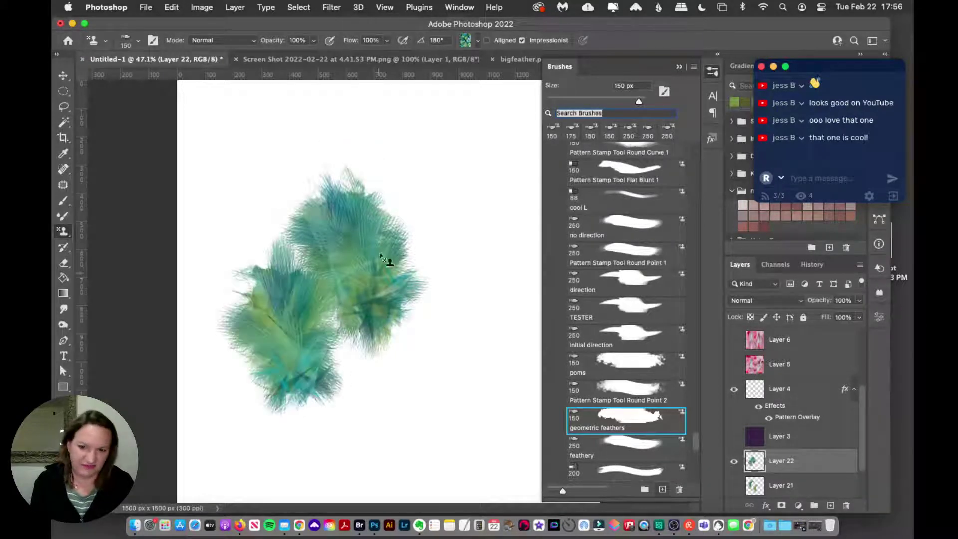
drag(461, 189, 431, 302)
key(super+z)
key(super+z)
key(super+z)
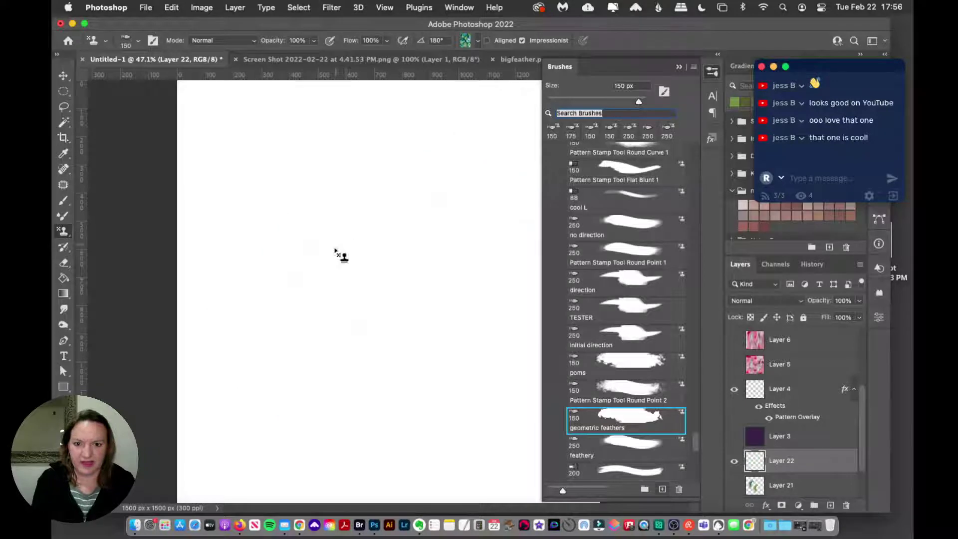
Try longer curving strokes across the canvas with the geometric feathers brush, undoing each one.
mouse_move(341, 271)
mouse_down()
mouse_move(309, 176)
mouse_move(288, 260)
mouse_move(389, 220)
mouse_move(454, 265)
mouse_move(357, 305)
mouse_move(395, 353)
mouse_move(398, 421)
mouse_move(449, 369)
mouse_up()
key(super+z)
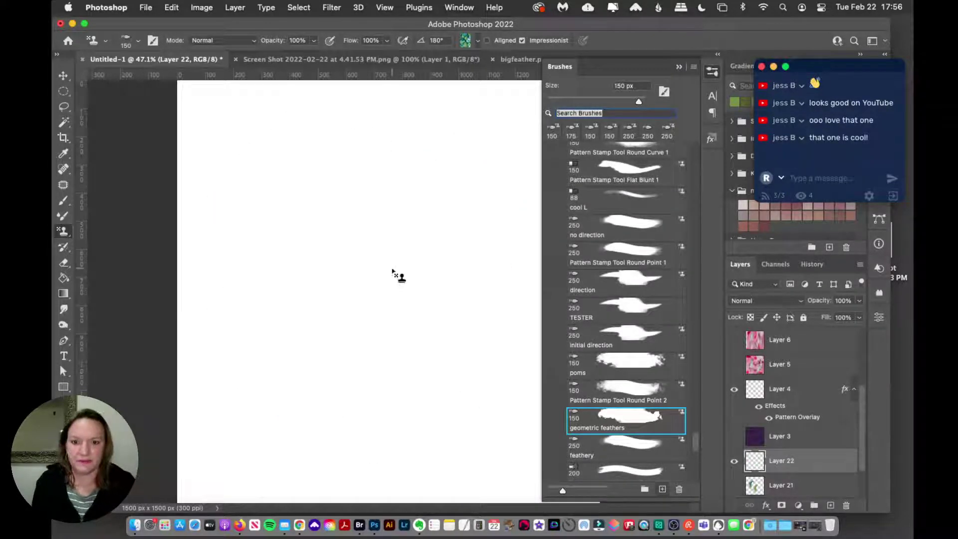
mouse_move(392, 271)
mouse_down()
mouse_move(259, 272)
mouse_move(262, 338)
mouse_move(342, 379)
mouse_up()
key(super+d)
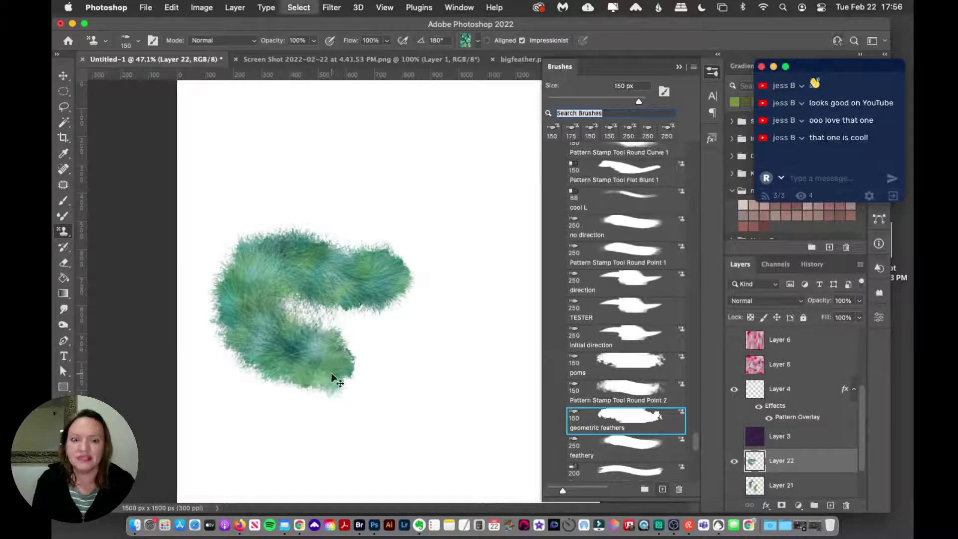
key(super+z)
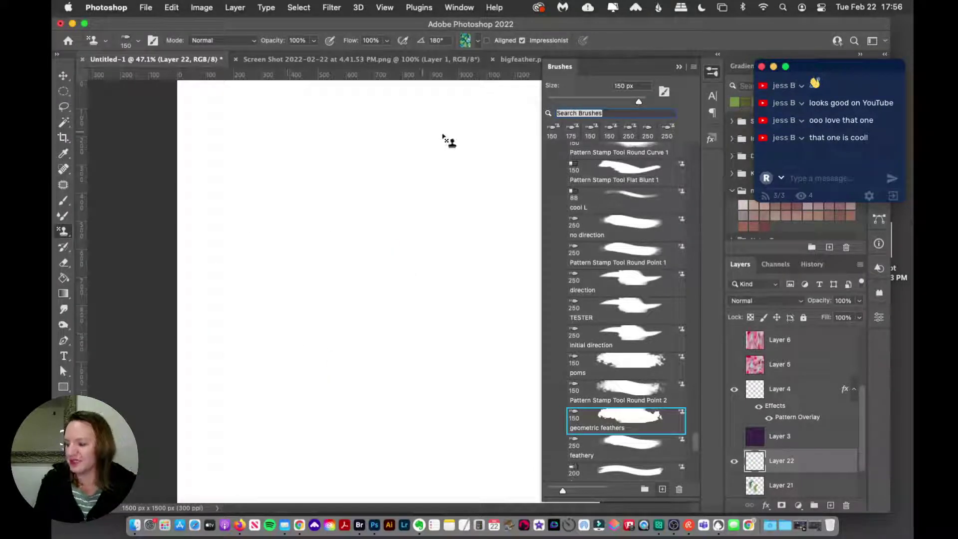
Paint two broad geometric feathers strokes at 66.7% zoom, one diagonal across the upper canvas and one across the area below it.
key(super+1)
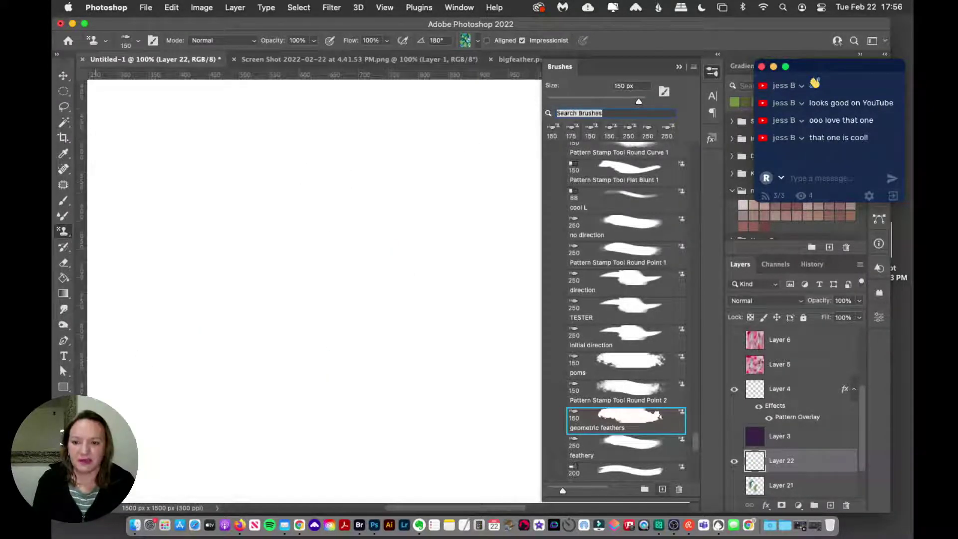
key(z)
alt+click(292, 293)
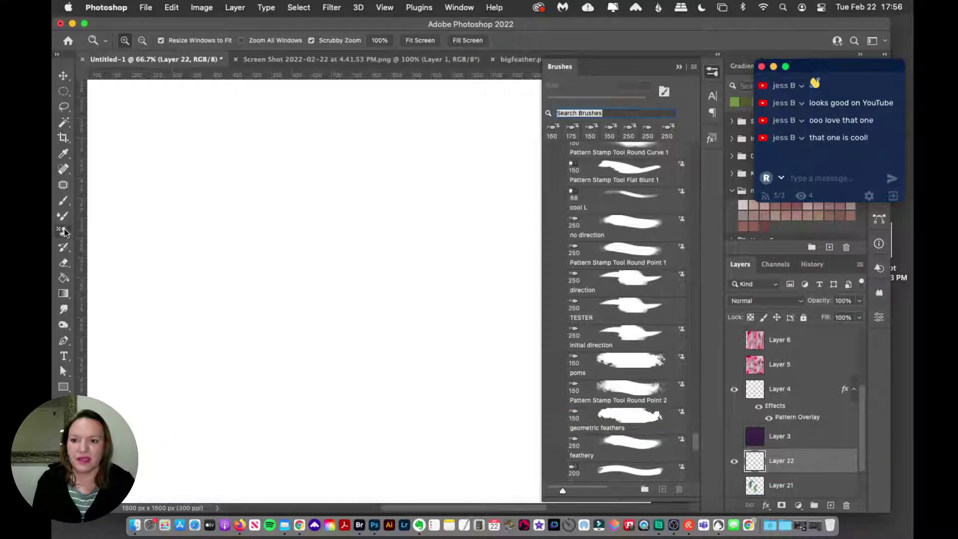
click(64, 231)
mouse_move(231, 154)
mouse_down()
mouse_move(267, 207)
mouse_move(363, 199)
mouse_move(298, 267)
mouse_move(549, 308)
mouse_up()
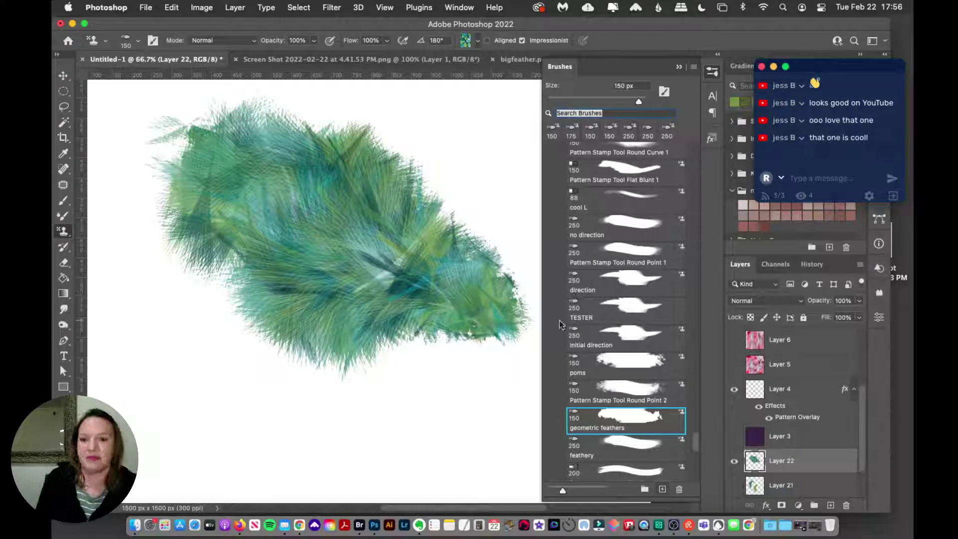
mouse_move(161, 346)
mouse_down()
mouse_move(140, 400)
mouse_move(170, 441)
mouse_move(215, 410)
mouse_move(231, 456)
mouse_move(273, 490)
mouse_move(328, 444)
mouse_move(393, 453)
mouse_move(418, 487)
mouse_move(463, 431)
mouse_move(497, 434)
mouse_move(532, 464)
mouse_up()
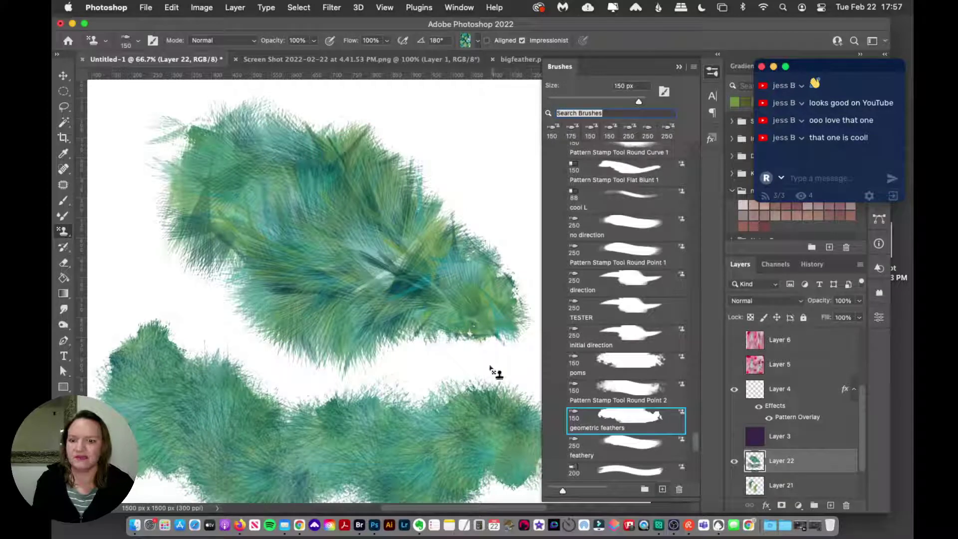
Clear the layer, paint a vertical zigzag stroke with the geometric feathers brush, and clear it again.
key(super+a)
key(Delete)
mouse_move(455, 136)
mouse_down()
mouse_move(409, 162)
mouse_move(481, 236)
mouse_move(416, 249)
mouse_move(423, 292)
mouse_move(476, 334)
mouse_move(437, 359)
mouse_up()
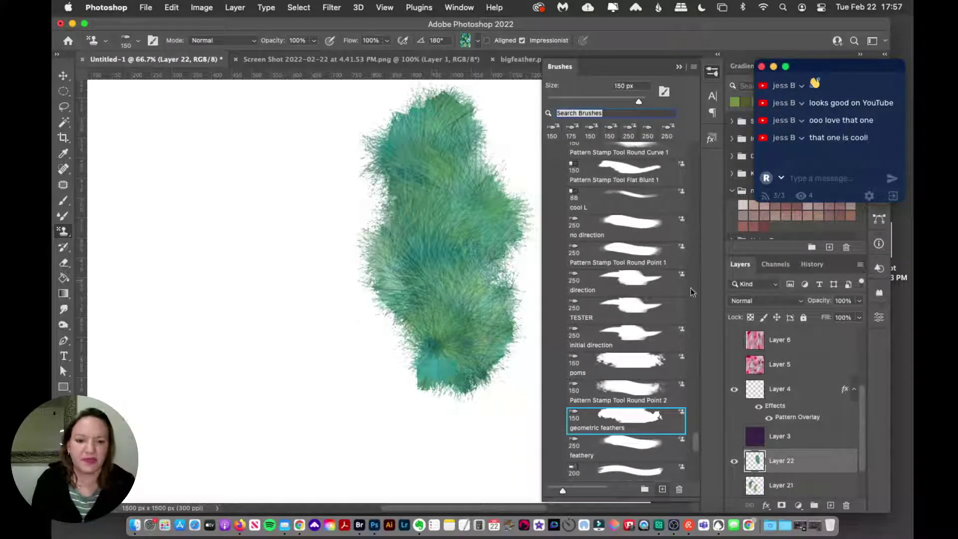
key(Delete)
Choose the feathery brush at 250 px and try a stroke on the empty canvas, undoing it.
scroll(630, 268, down, 5)
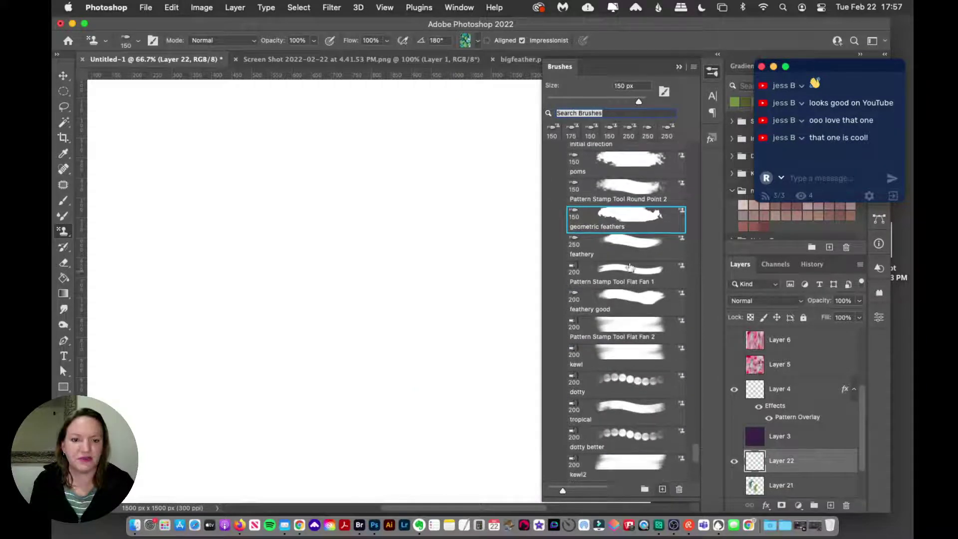
click(629, 251)
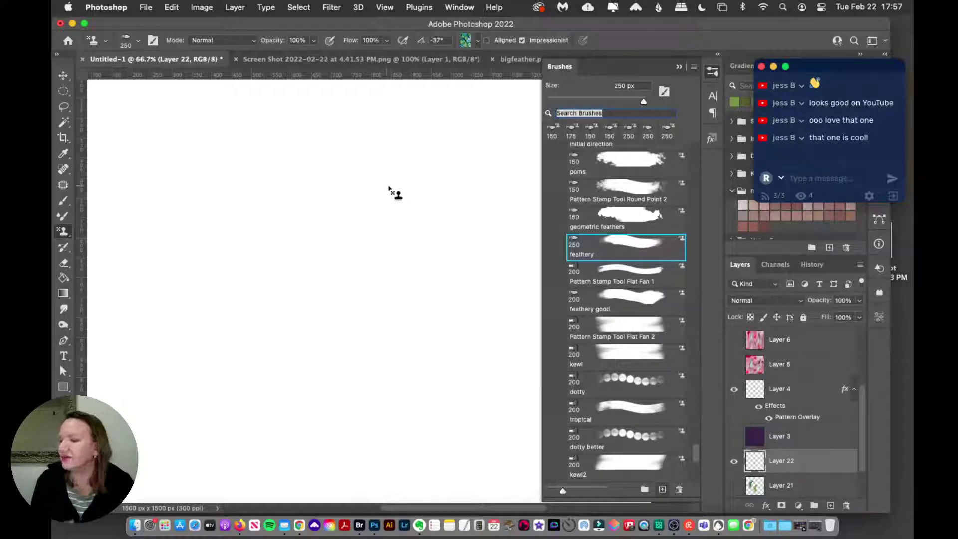
mouse_move(273, 136)
mouse_down()
mouse_move(241, 161)
mouse_move(276, 205)
mouse_move(314, 284)
mouse_move(348, 284)
mouse_up()
key(super+z)
scroll(350, 254, down, 3)
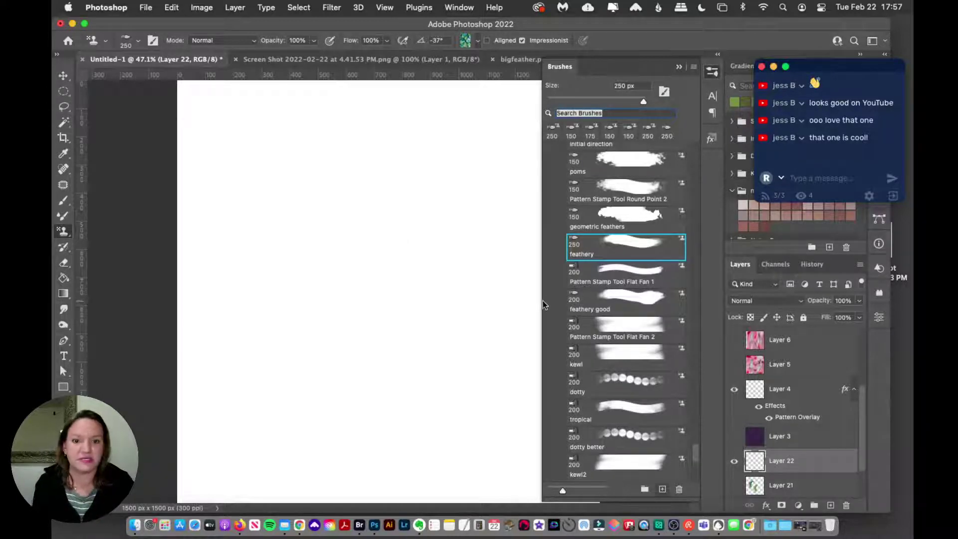
Narrow the Brushes panel and try three winding feathery strokes down the canvas, undoing each one.
drag(540, 310, 566, 312)
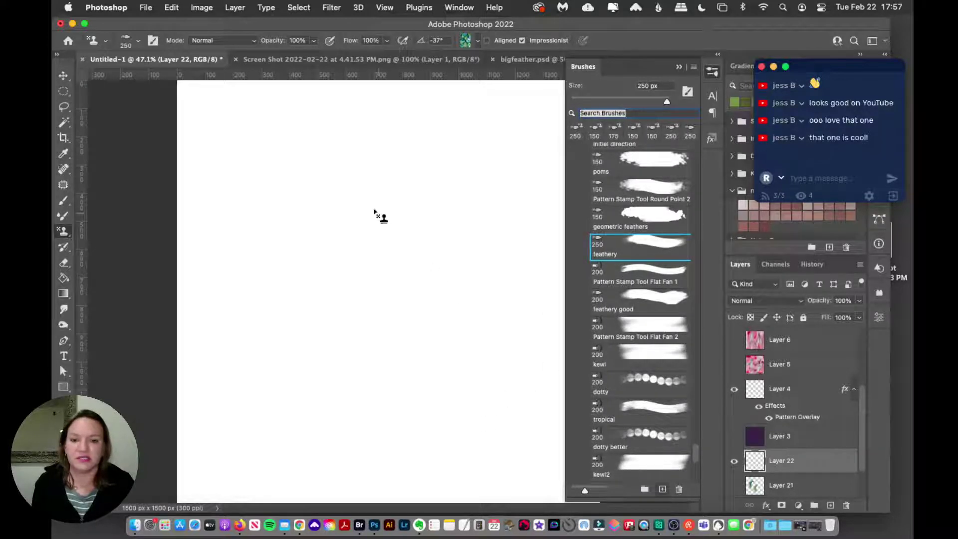
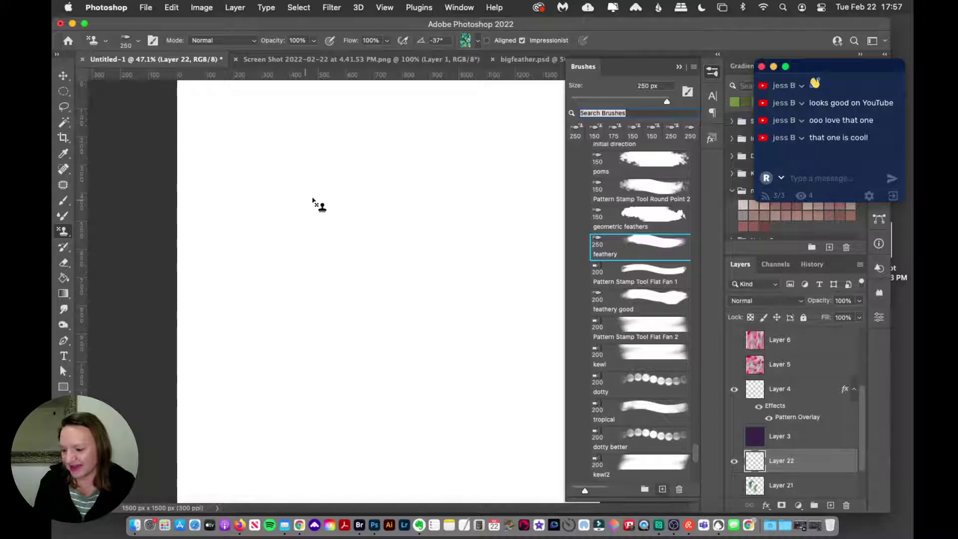
mouse_move(289, 175)
mouse_down()
mouse_move(286, 223)
mouse_move(327, 223)
mouse_move(363, 278)
mouse_up()
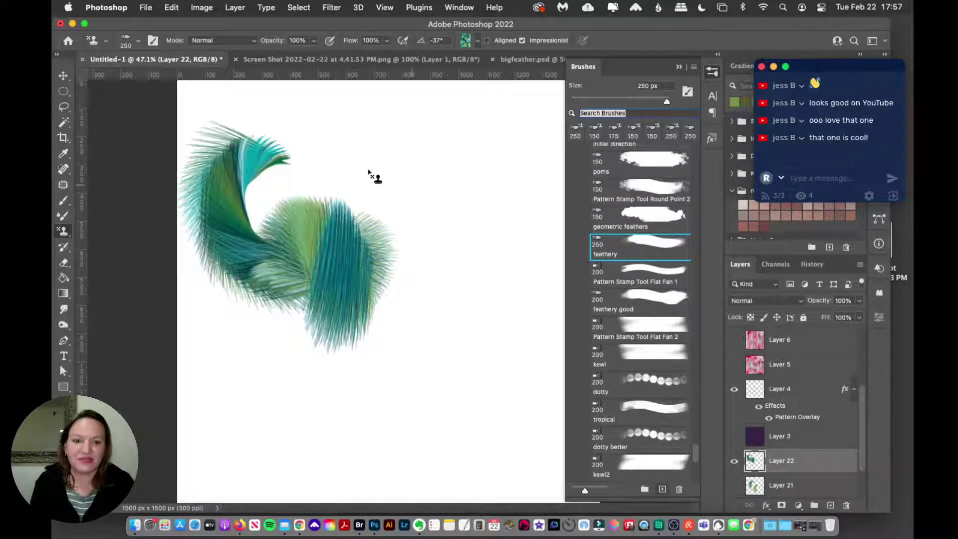
key(super+z)
mouse_move(324, 152)
mouse_down()
mouse_move(327, 213)
mouse_move(455, 248)
mouse_move(395, 329)
mouse_move(369, 413)
mouse_move(468, 419)
mouse_move(519, 474)
mouse_move(523, 387)
mouse_up()
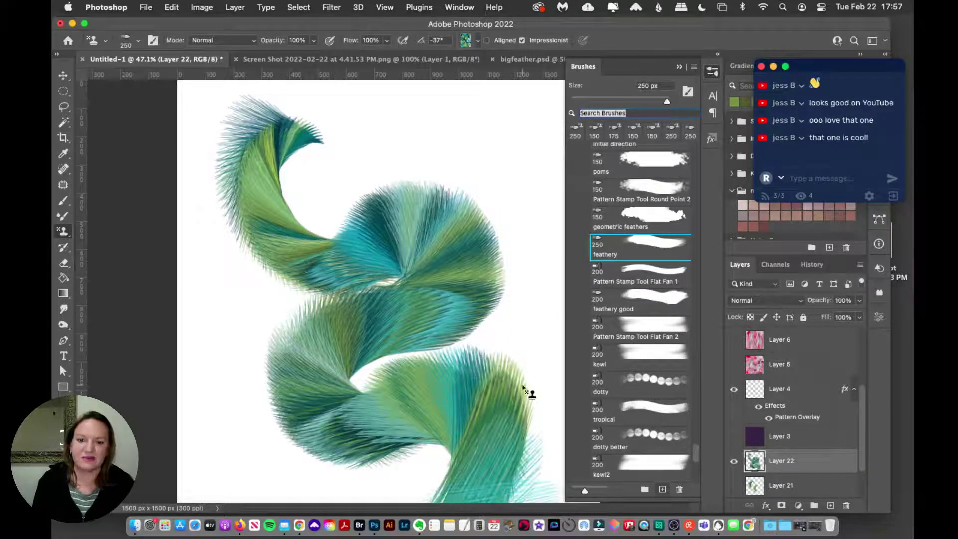
key(super+z)
mouse_move(295, 145)
mouse_down()
mouse_move(257, 149)
mouse_move(278, 202)
mouse_move(390, 176)
mouse_move(438, 212)
mouse_move(442, 261)
mouse_move(404, 299)
mouse_move(333, 316)
mouse_move(314, 357)
mouse_move(368, 377)
mouse_move(414, 357)
mouse_move(472, 383)
mouse_move(472, 441)
mouse_move(352, 465)
mouse_move(342, 493)
mouse_move(406, 494)
mouse_up()
key(super+z)
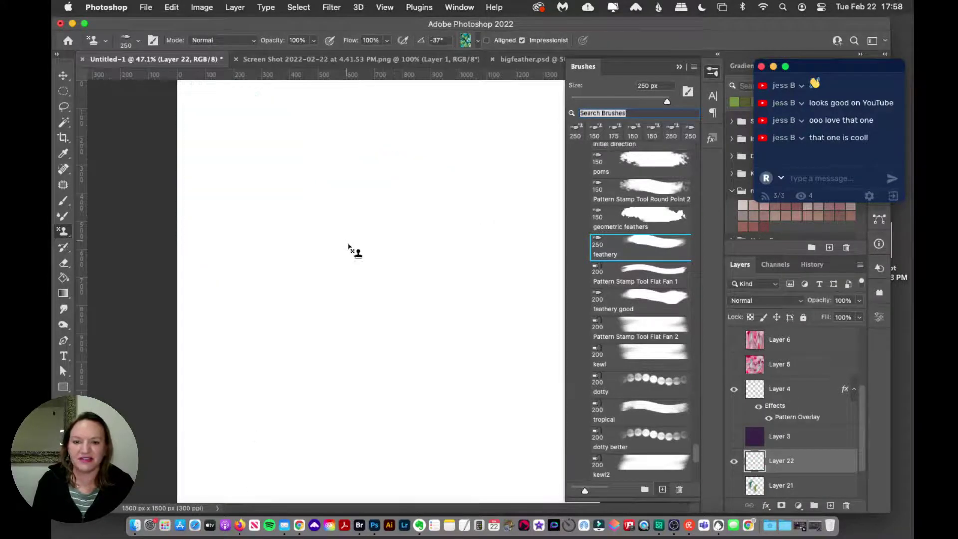
Try three more feathery strokes from the upper and middle canvas toward its edges, undoing each one.
mouse_move(348, 245)
mouse_down()
mouse_move(429, 333)
mouse_move(499, 344)
mouse_up()
key(super+z)
mouse_move(253, 131)
mouse_down()
mouse_move(232, 212)
mouse_move(317, 308)
mouse_move(444, 329)
mouse_move(573, 322)
mouse_up()
key(super+z)
mouse_move(254, 151)
mouse_down()
mouse_move(291, 208)
mouse_move(494, 262)
mouse_move(517, 399)
mouse_move(342, 492)
mouse_up()
key(super+z)
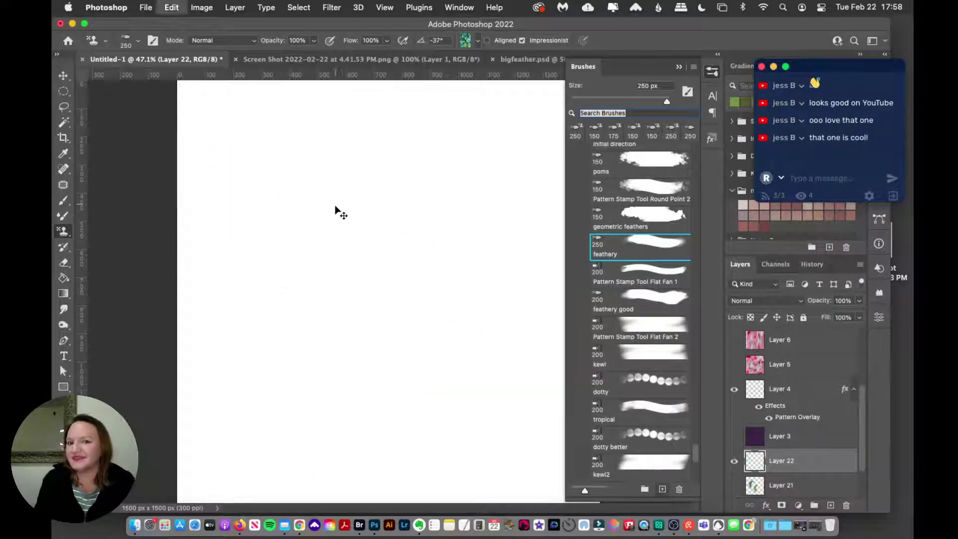
Paint a large outward feathery spiral on Layer 22 and hide that layer beneath a new empty layer.
mouse_move(335, 206)
mouse_down()
mouse_move(371, 238)
mouse_move(312, 229)
mouse_move(368, 303)
mouse_move(427, 242)
mouse_move(366, 168)
mouse_move(293, 200)
mouse_move(271, 276)
mouse_move(326, 340)
mouse_move(414, 337)
mouse_move(474, 286)
mouse_move(463, 185)
mouse_move(392, 139)
mouse_move(303, 151)
mouse_move(246, 199)
mouse_move(225, 278)
mouse_move(267, 354)
mouse_move(346, 387)
mouse_move(412, 382)
mouse_move(490, 342)
mouse_move(529, 243)
mouse_move(504, 141)
mouse_move(414, 119)
mouse_move(302, 142)
mouse_move(235, 188)
mouse_move(209, 296)
mouse_move(261, 392)
mouse_move(341, 419)
mouse_move(418, 415)
mouse_move(490, 385)
mouse_move(547, 310)
mouse_move(572, 176)
mouse_up()
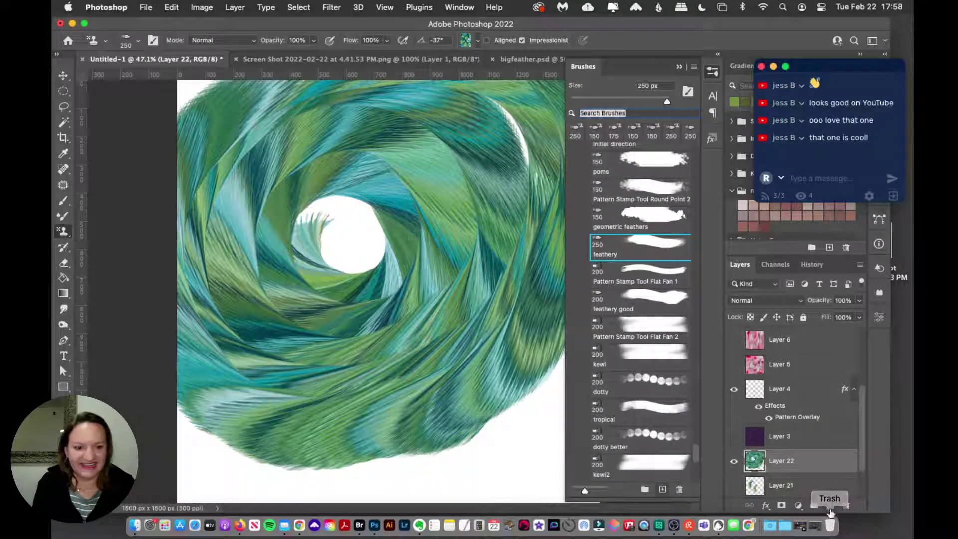
click(830, 505)
click(736, 490)
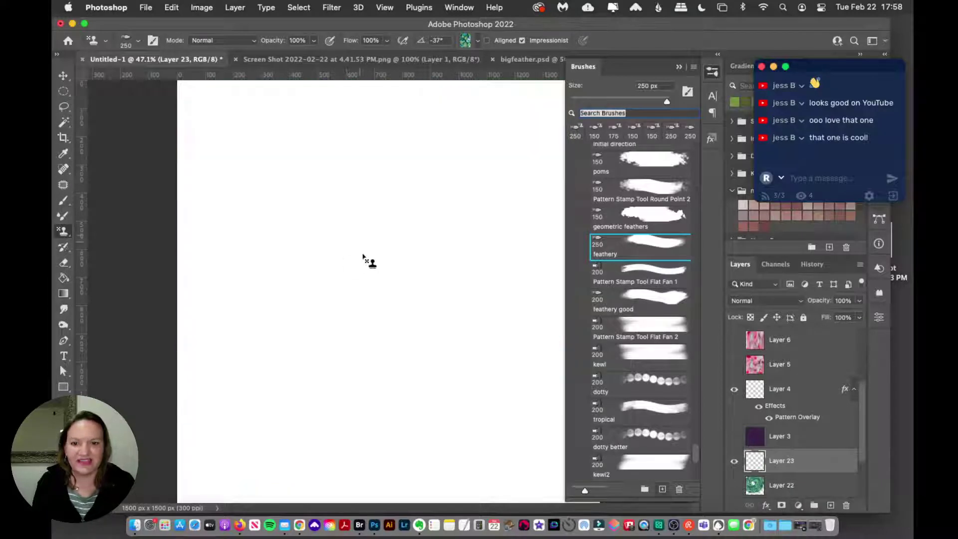
Try another feathery stroke from the canvas centre on the new layer, undoing it.
mouse_move(363, 256)
mouse_down()
mouse_move(341, 260)
mouse_move(373, 253)
mouse_move(376, 311)
mouse_move(312, 271)
mouse_move(344, 247)
mouse_move(370, 253)
mouse_move(371, 283)
mouse_move(335, 256)
mouse_move(364, 221)
mouse_move(402, 234)
mouse_move(424, 295)
mouse_move(405, 331)
mouse_move(346, 332)
mouse_move(302, 296)
mouse_move(297, 234)
mouse_move(328, 184)
mouse_move(400, 176)
mouse_move(456, 223)
mouse_move(483, 301)
mouse_move(453, 372)
mouse_move(370, 398)
mouse_move(300, 383)
mouse_move(247, 318)
mouse_move(240, 241)
mouse_move(301, 174)
mouse_move(365, 147)
mouse_move(435, 145)
mouse_move(486, 200)
mouse_move(519, 265)
mouse_move(531, 338)
mouse_move(484, 408)
mouse_move(423, 437)
mouse_move(319, 417)
mouse_move(256, 367)
mouse_move(232, 276)
mouse_move(315, 212)
mouse_up()
key(super+z)
key(super+z)
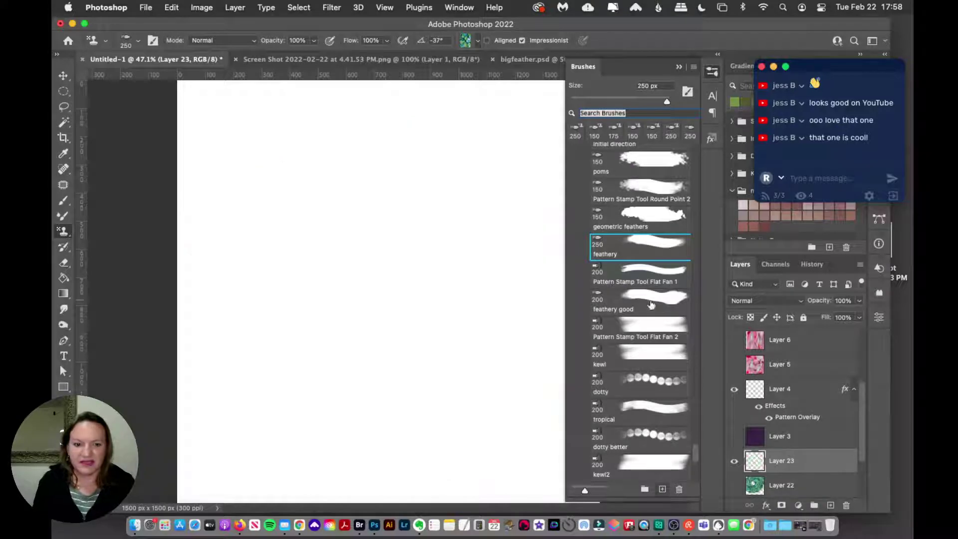
Choose the Pattern Stamp Tool Flat Fan 1 brush at 200 px and try a curving stroke, undoing it.
click(633, 277)
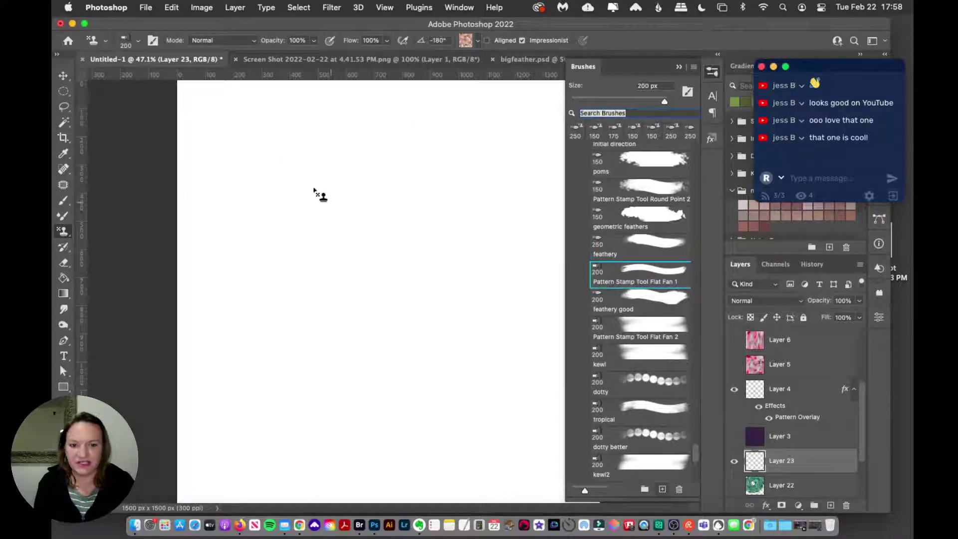
mouse_move(318, 194)
mouse_down()
mouse_move(287, 220)
mouse_move(331, 261)
mouse_move(339, 351)
mouse_move(358, 375)
mouse_up()
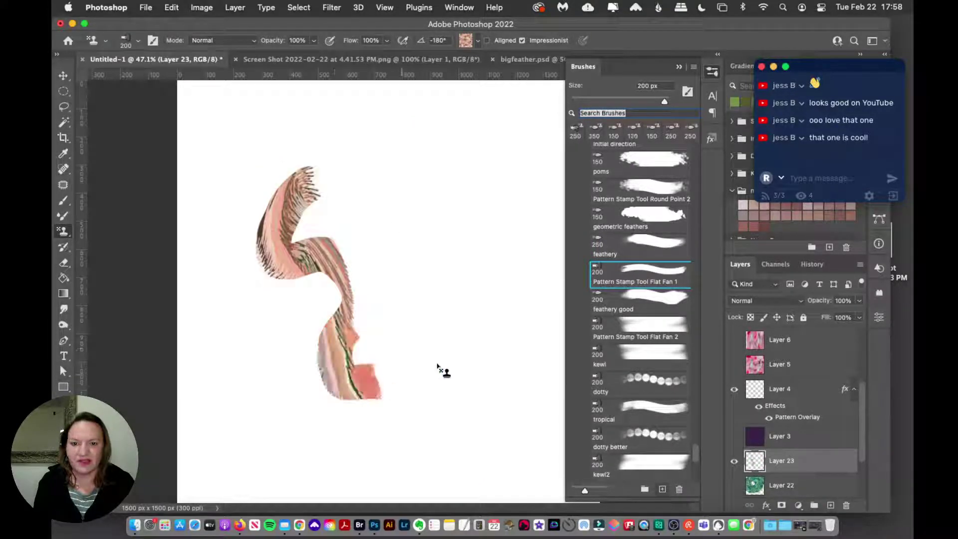
key(super+z)
Switch the stamp pattern to the bright green Screen Shot 2021-11-13 at 10.37 and try a Flat Fan 1 stroke, undoing it.
click(466, 41)
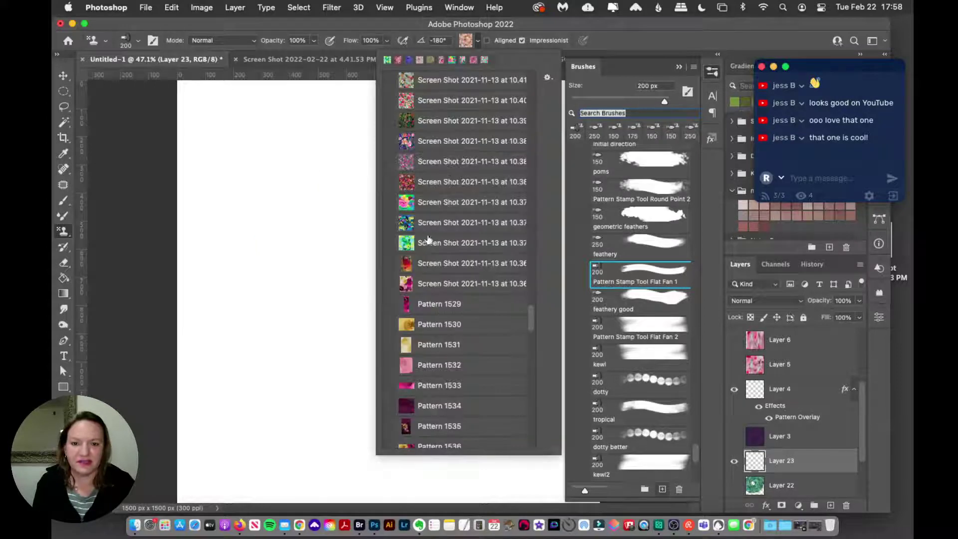
click(435, 243)
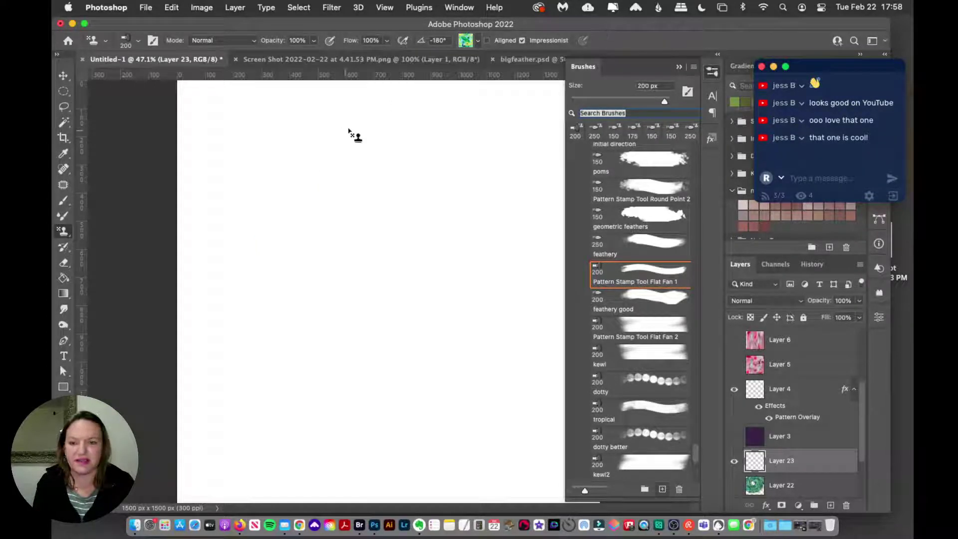
mouse_move(350, 126)
mouse_down()
mouse_move(315, 159)
mouse_move(383, 189)
mouse_move(411, 245)
mouse_up()
key(super+z)
Choose the Pattern Stamp Tool Round Point 2 brush and open the pattern picker's options while browsing for another pattern.
click(477, 40)
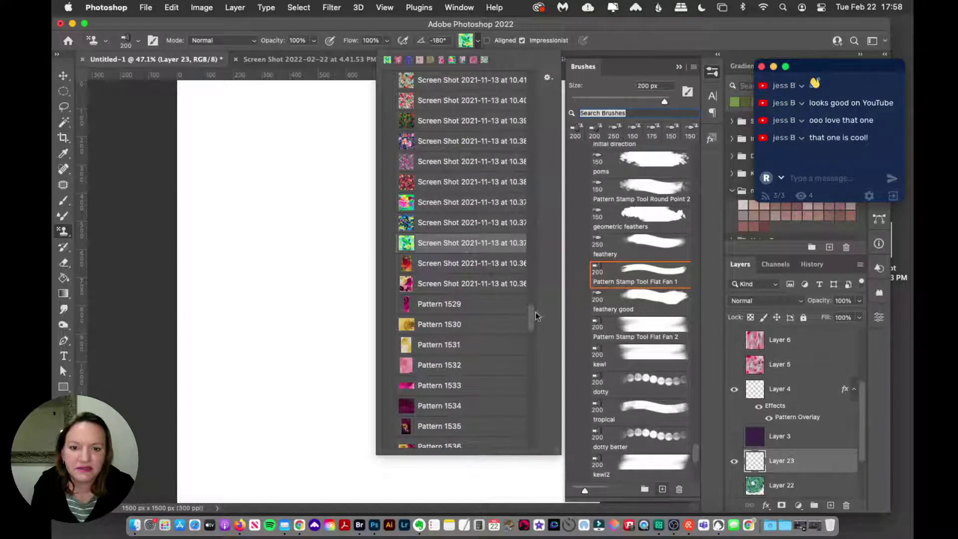
mouse_move(531, 320)
mouse_down()
mouse_move(531, 339)
mouse_move(531, 331)
mouse_up()
click(633, 191)
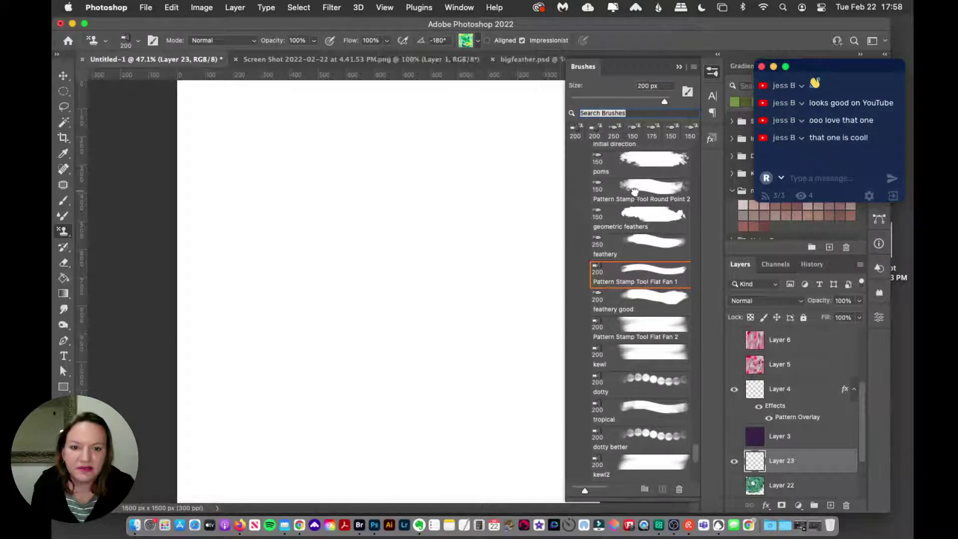
click(634, 191)
click(464, 41)
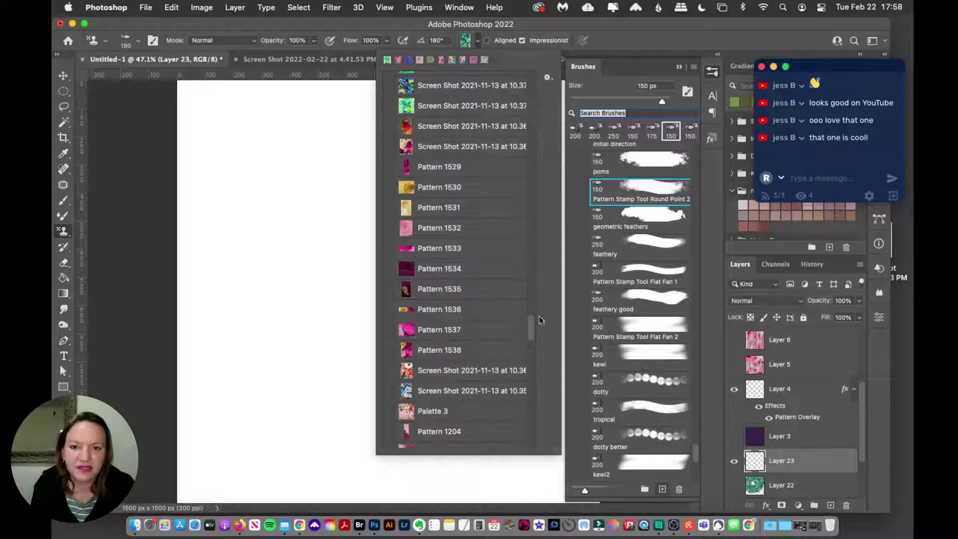
drag(530, 334, 532, 342)
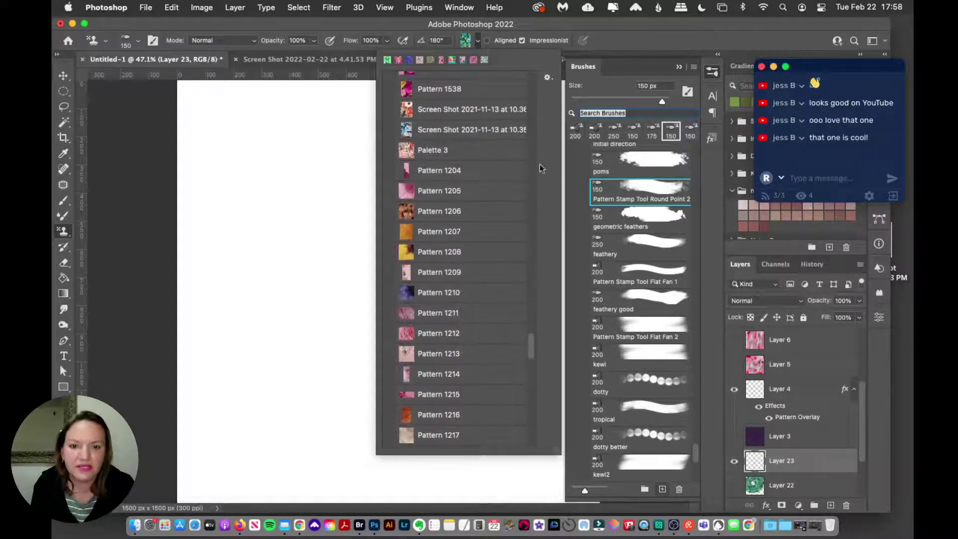
click(547, 77)
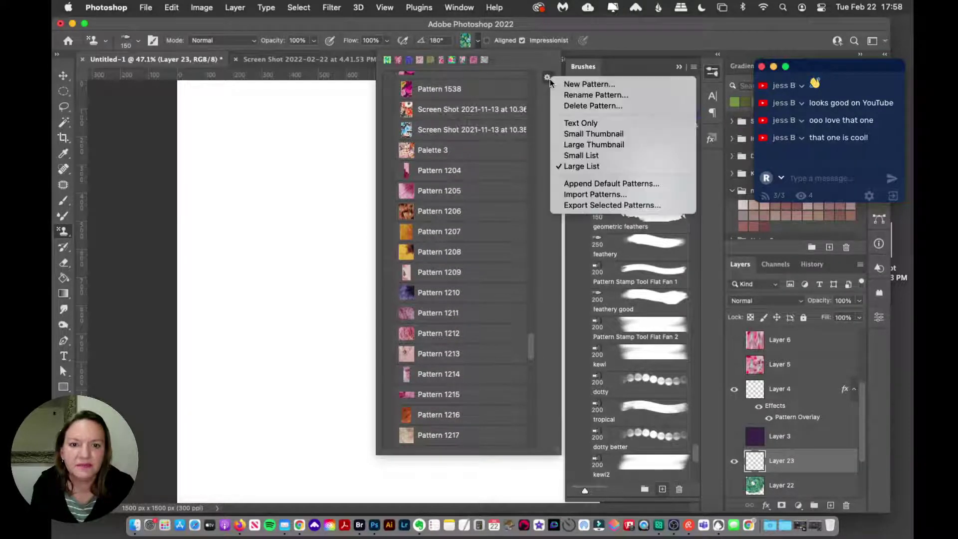
Switch the pattern presets to the small thumbnail view.
click(586, 145)
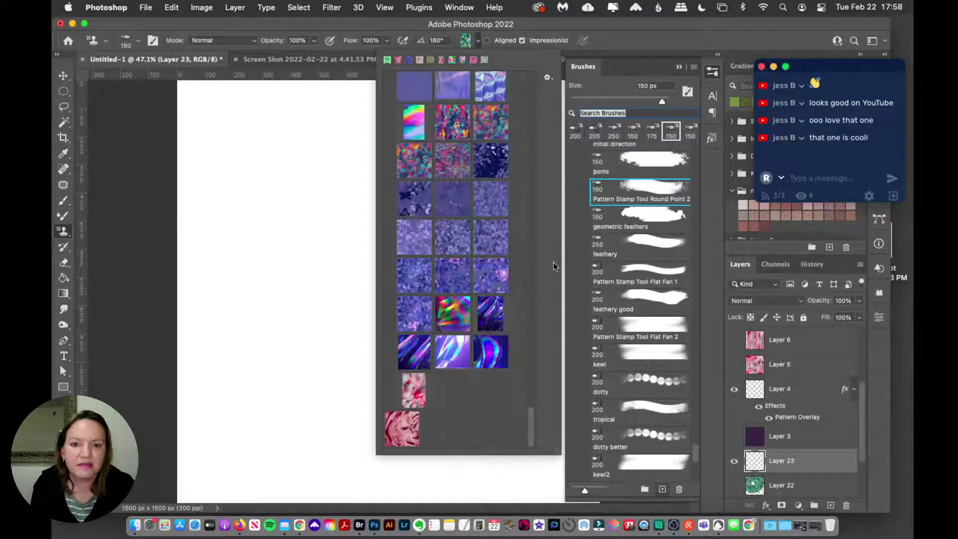
click(548, 78)
click(586, 130)
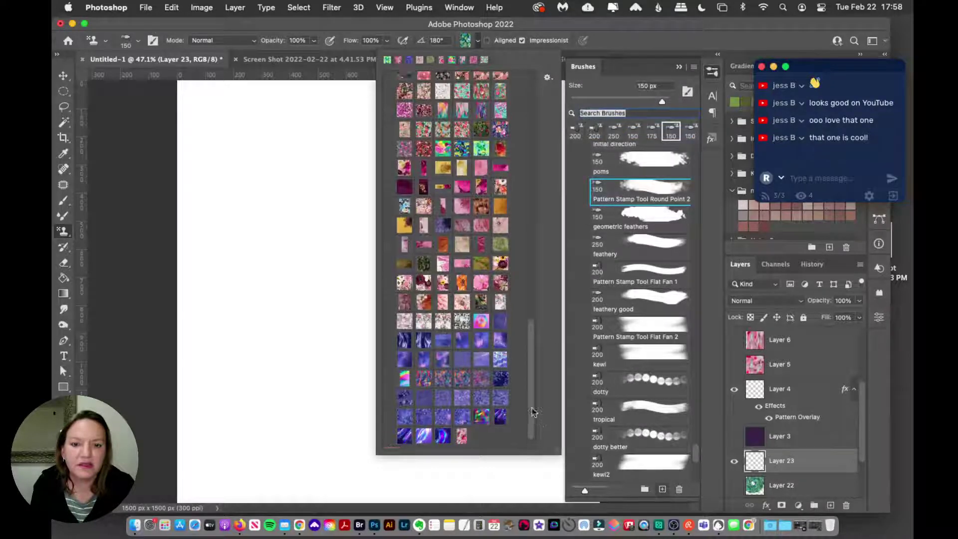
drag(533, 412, 530, 364)
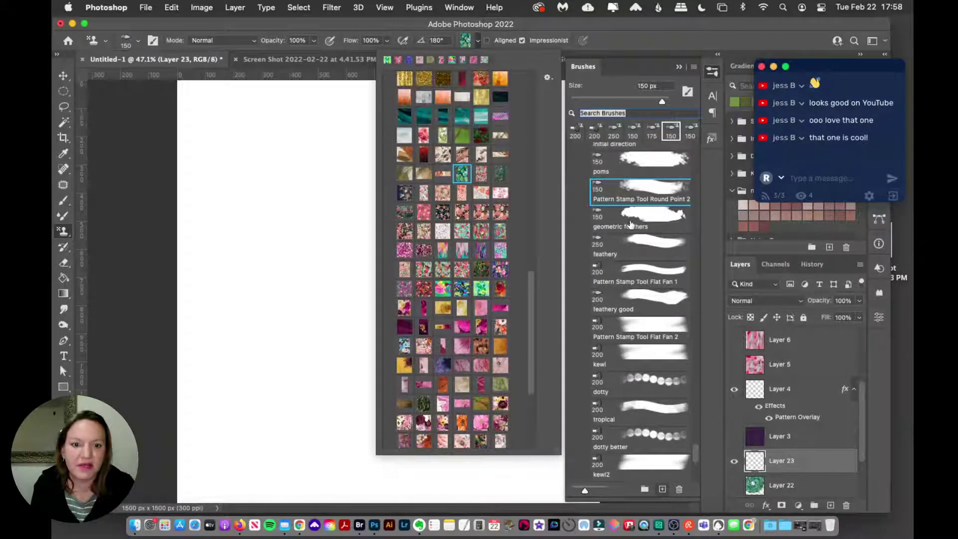
Try several strokes on Layer 23 starting with the geometric feathers brush, undoing each one.
click(637, 221)
mouse_move(449, 118)
mouse_down()
mouse_move(422, 172)
mouse_move(471, 241)
mouse_move(440, 295)
mouse_move(443, 314)
mouse_up()
key(super+z)
mouse_move(354, 205)
mouse_down()
mouse_move(375, 287)
mouse_move(428, 347)
mouse_move(434, 419)
mouse_up()
key(super+z)
key(period)
mouse_move(394, 125)
mouse_down()
mouse_move(427, 231)
mouse_move(414, 366)
mouse_up()
key(super+z)
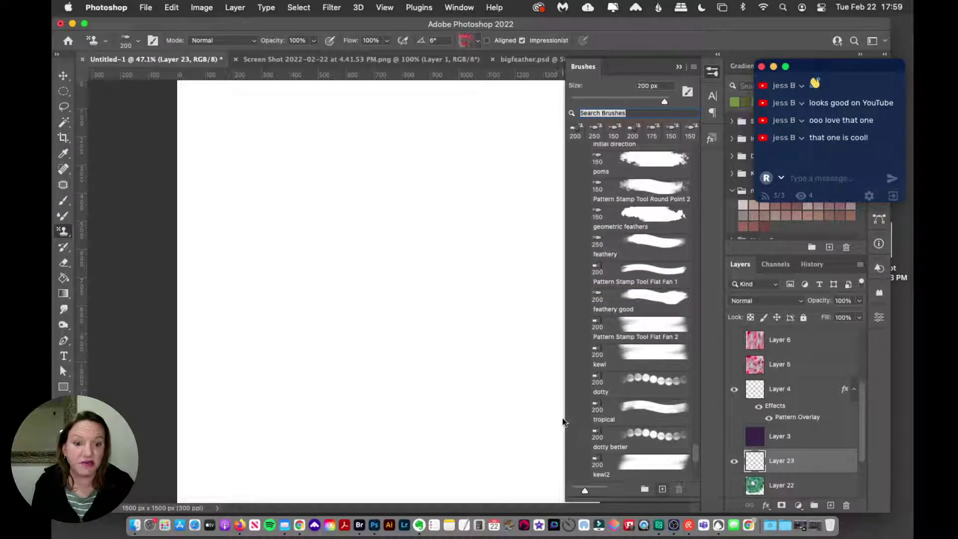
Try a long wavy stroke with the feathery good brush, then undo it.
drag(564, 423, 537, 423)
click(608, 309)
mouse_move(391, 165)
mouse_down()
mouse_move(425, 261)
mouse_move(435, 363)
mouse_move(411, 448)
mouse_up()
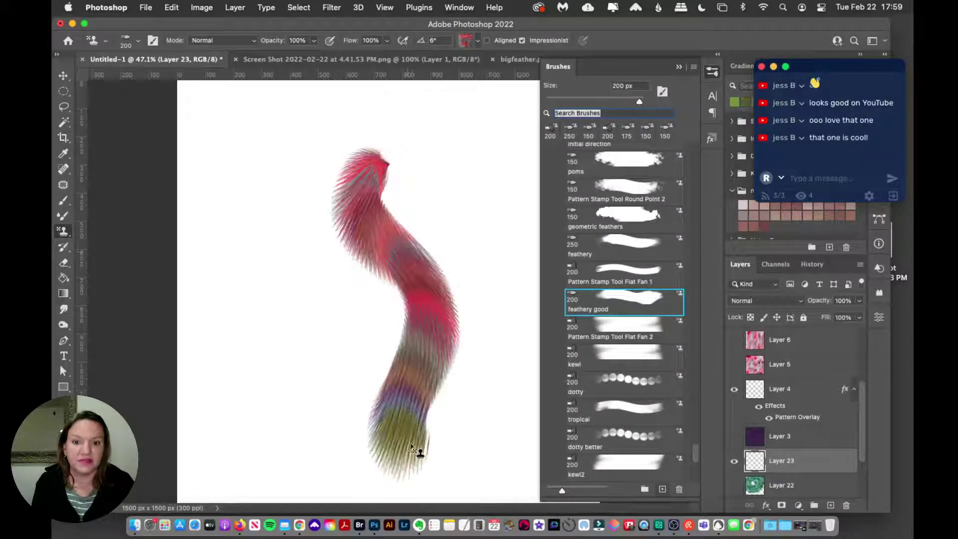
key(super+z)
Choose the green and teal leaf pattern and try long wavy strokes with the feathery good brush, undoing each.
click(458, 40)
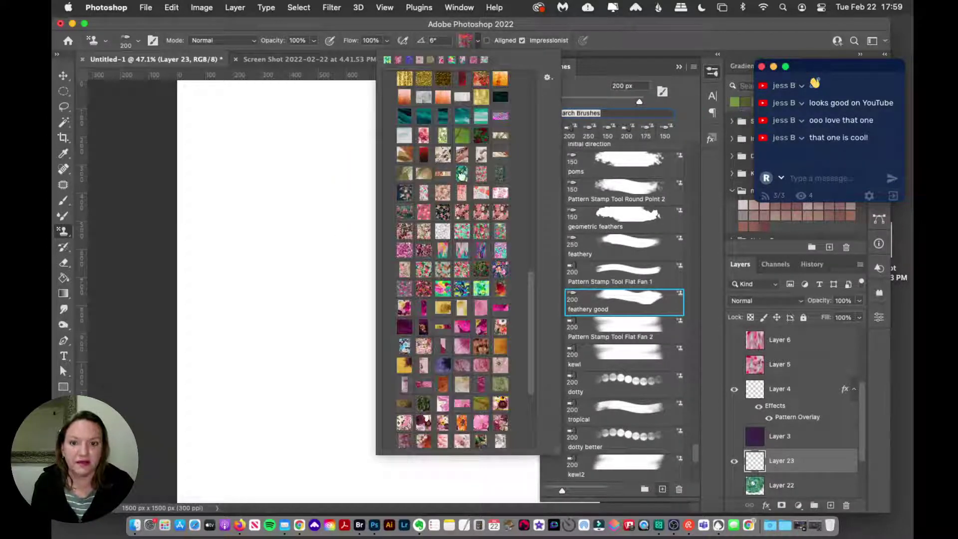
click(462, 174)
mouse_move(327, 132)
mouse_down()
mouse_move(344, 306)
mouse_move(257, 399)
mouse_move(394, 433)
mouse_up()
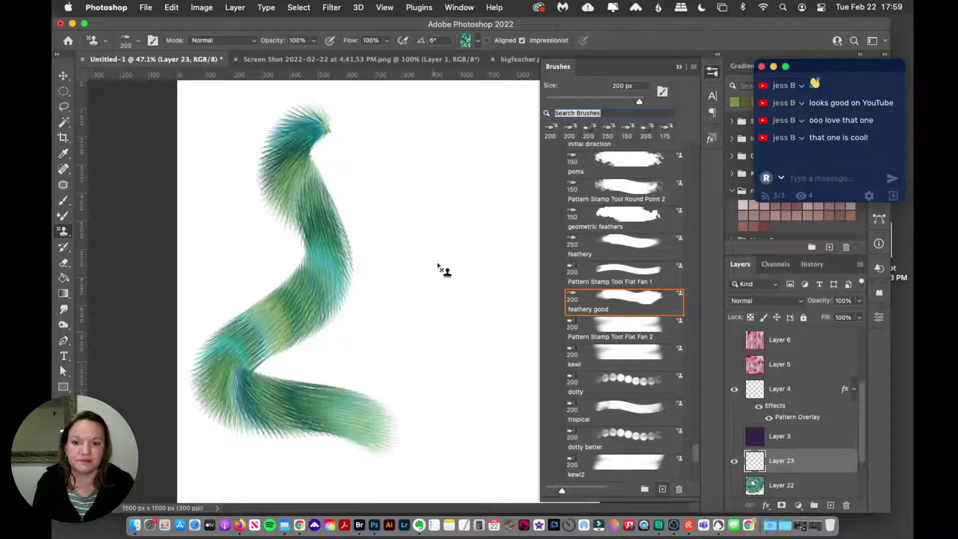
key(super+z)
mouse_move(363, 141)
mouse_down()
mouse_move(326, 185)
mouse_move(388, 247)
mouse_move(254, 322)
mouse_move(399, 396)
mouse_move(364, 457)
mouse_move(418, 485)
mouse_up()
key(super+z)
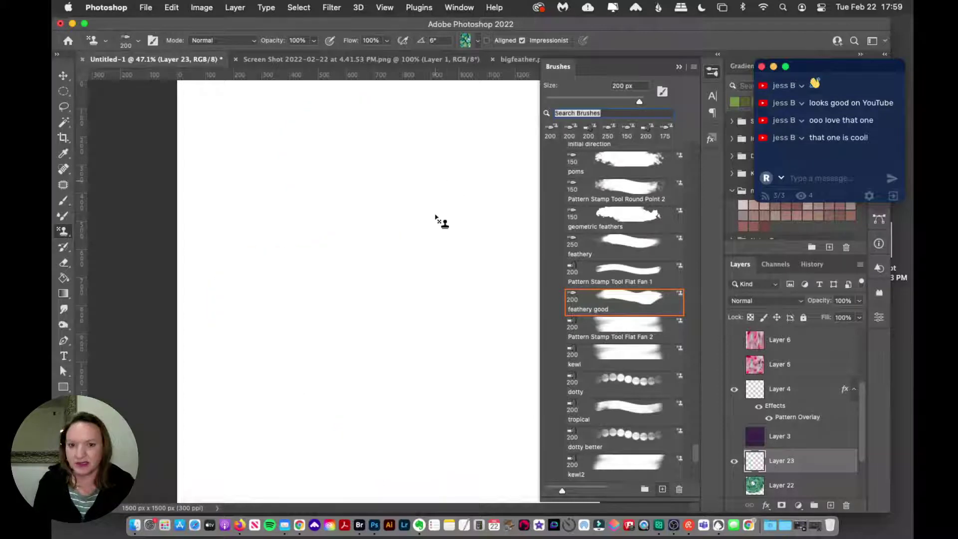
Paint two large curved strokes in the green and teal pattern on Layer 23 with the feathery good brush.
mouse_move(449, 275)
mouse_down()
mouse_move(364, 196)
mouse_move(402, 357)
mouse_up()
key(super+z)
mouse_move(349, 227)
mouse_down()
mouse_move(244, 257)
mouse_move(263, 327)
mouse_move(327, 370)
mouse_move(384, 352)
mouse_up()
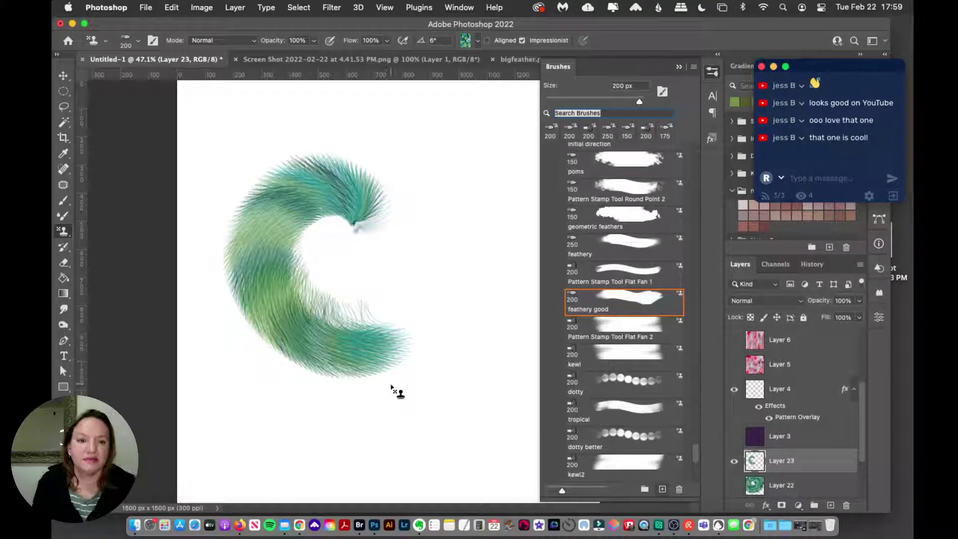
mouse_move(414, 240)
mouse_down()
mouse_move(478, 248)
mouse_move(492, 346)
mouse_move(407, 442)
mouse_move(406, 464)
mouse_move(447, 493)
mouse_up()
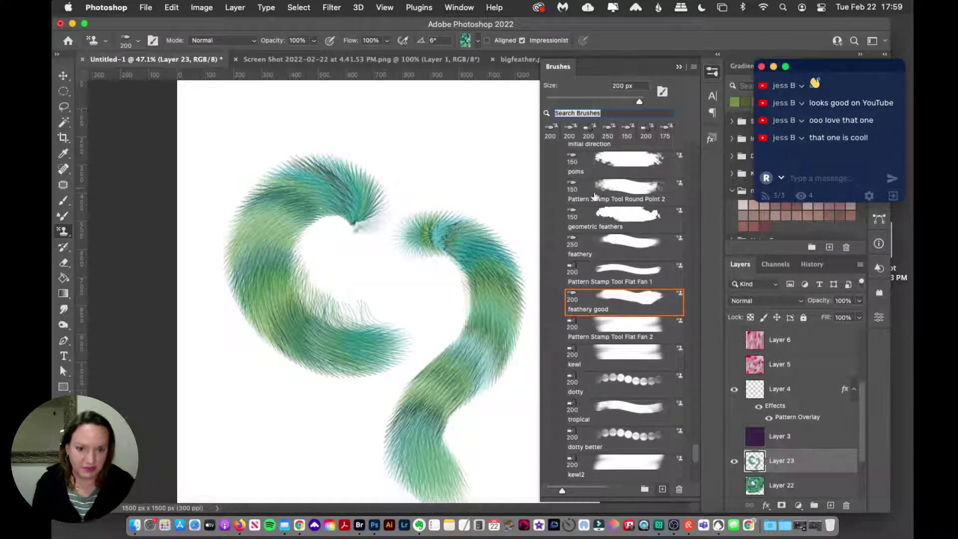
Try a short stroke with the Pattern Stamp Tool Flat Fan 2 brush, then undo all strokes on Layer 23.
click(602, 324)
mouse_move(462, 215)
mouse_down()
mouse_move(426, 188)
mouse_move(438, 231)
mouse_up()
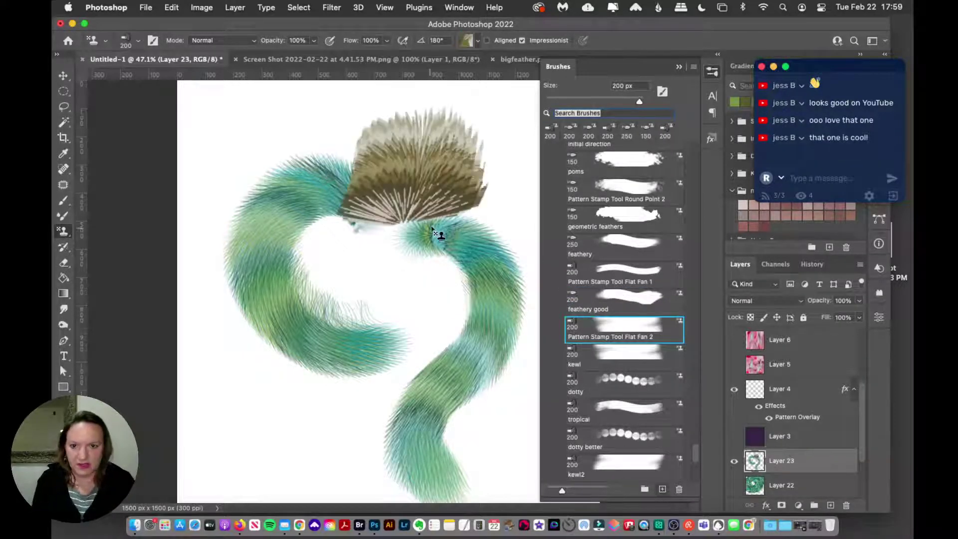
key(super+z)
key(super+z)
key(super+z)
Try vertical, horizontal and winding strokes with the Flat Fan 2 brush in the green and teal leaf pattern, undoing each.
click(469, 39)
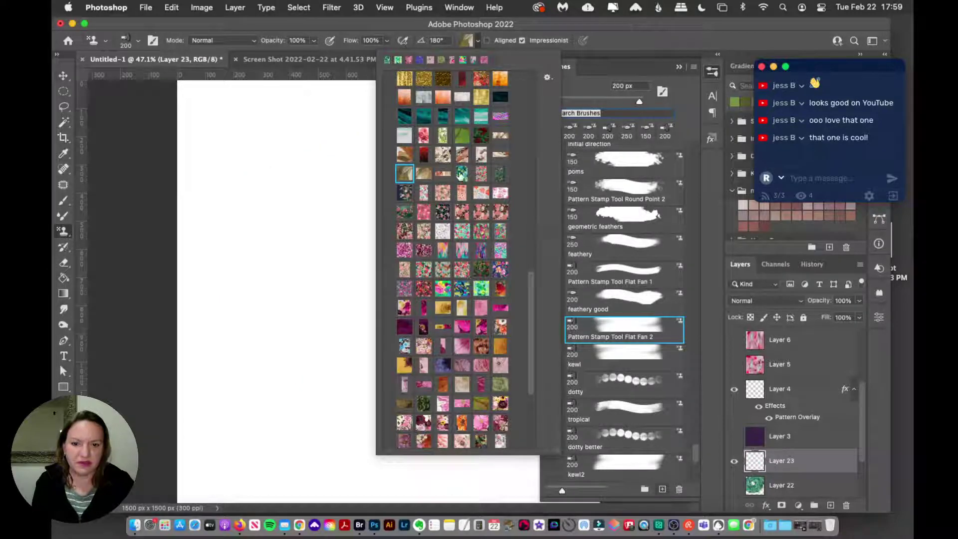
double_click(459, 174)
drag(310, 169, 291, 454)
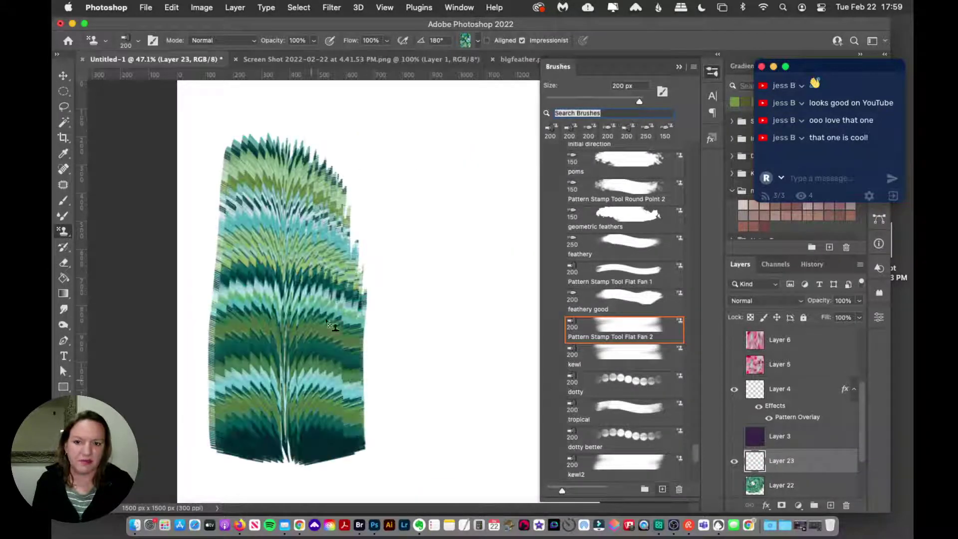
key(super+z)
mouse_move(175, 229)
mouse_down()
mouse_move(366, 210)
mouse_move(491, 279)
mouse_up()
key(super+z)
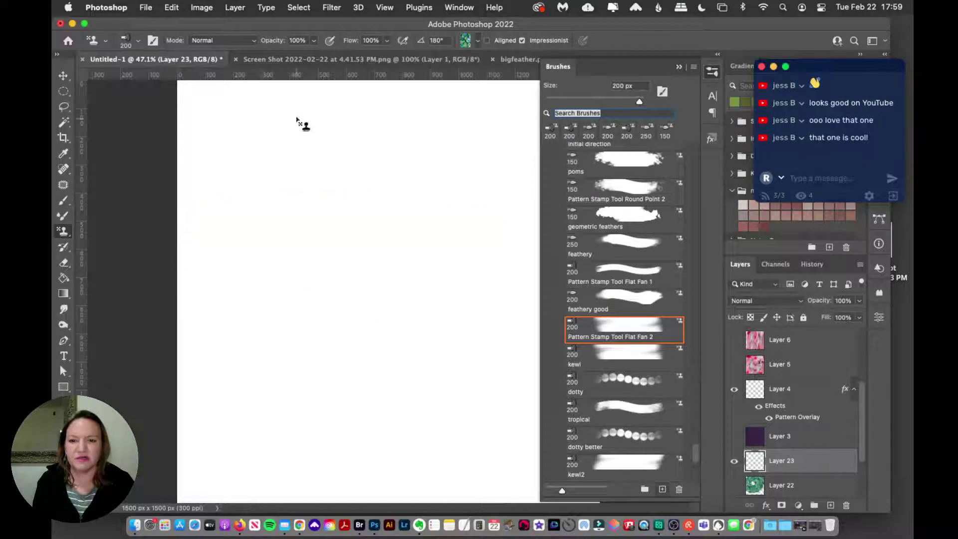
mouse_move(296, 119)
mouse_down()
mouse_move(287, 157)
mouse_move(462, 209)
mouse_move(452, 296)
mouse_move(256, 317)
mouse_move(240, 376)
mouse_move(386, 424)
mouse_move(353, 482)
mouse_move(268, 499)
mouse_move(197, 472)
mouse_move(230, 483)
mouse_up()
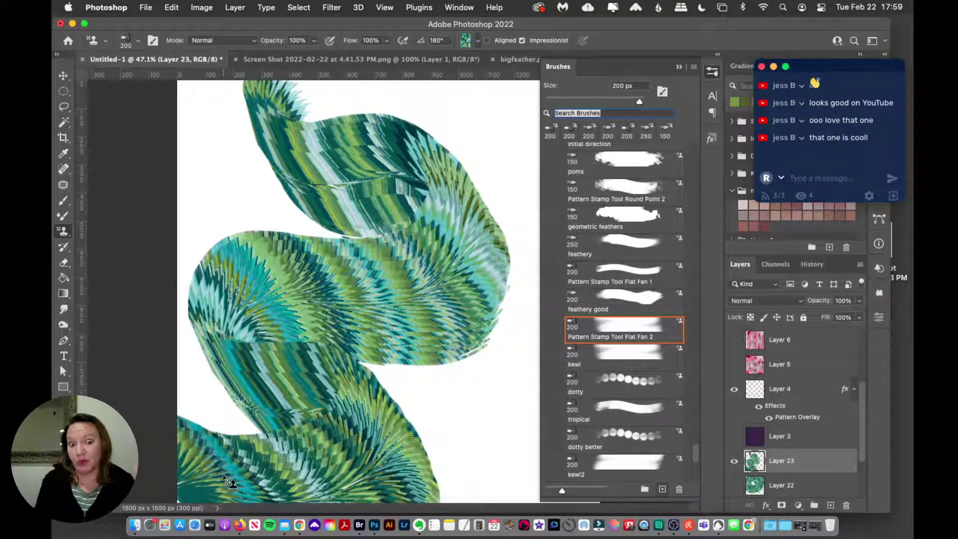
key(super+z)
Try two winding strokes with the kewl brush on Layer 23, undoing each.
click(612, 354)
mouse_move(359, 116)
mouse_down()
mouse_move(341, 151)
mouse_move(360, 198)
mouse_move(395, 214)
mouse_move(419, 275)
mouse_move(379, 308)
mouse_up()
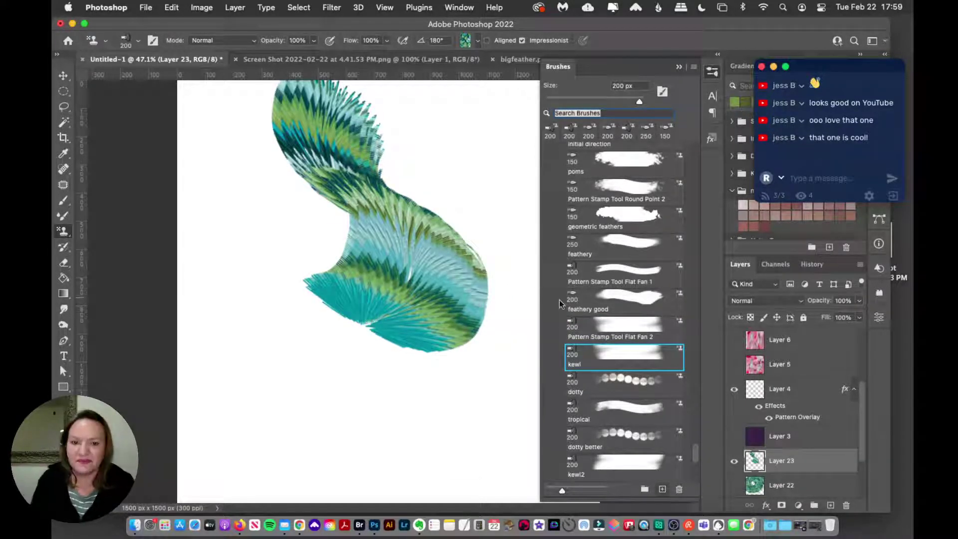
key(super+z)
mouse_move(458, 90)
mouse_down()
mouse_move(429, 165)
mouse_move(504, 274)
mouse_move(413, 353)
mouse_move(215, 320)
mouse_move(295, 401)
mouse_move(521, 394)
mouse_up()
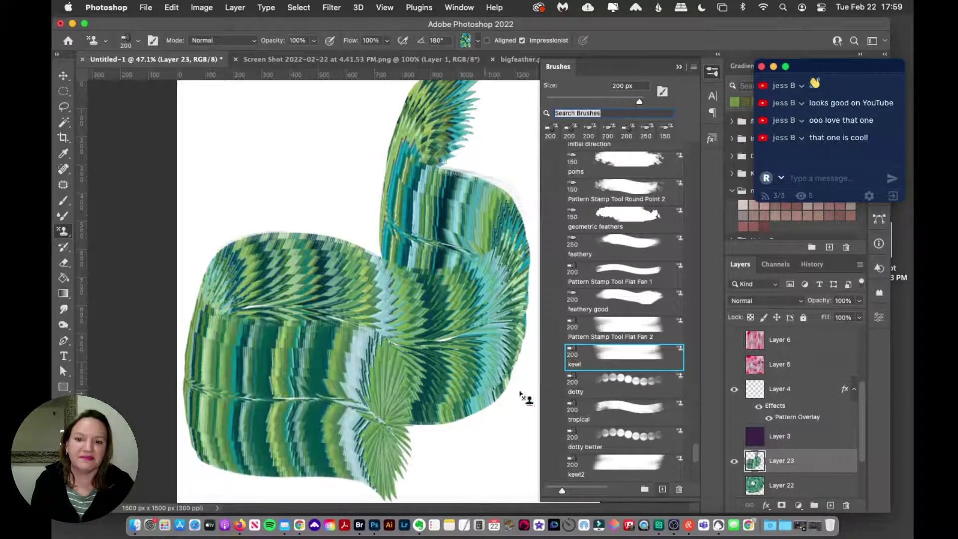
key(super+z)
Paint two winding chains of green patterned circles on Layer 23 with the dotty brush, undoing the trial strokes.
click(604, 385)
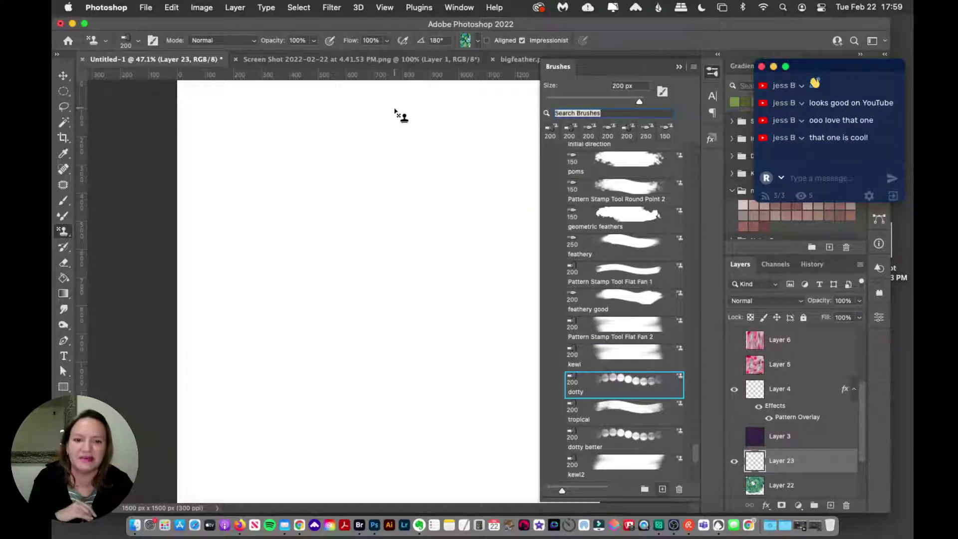
mouse_move(399, 110)
mouse_down()
mouse_move(379, 176)
mouse_move(434, 190)
mouse_move(467, 260)
mouse_move(422, 322)
mouse_move(420, 415)
mouse_up()
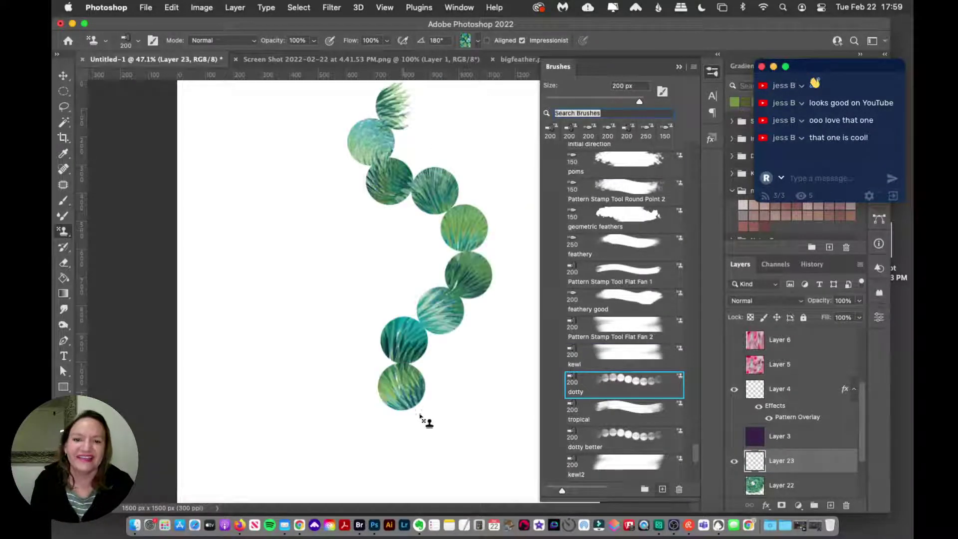
key(super+z)
mouse_move(245, 115)
mouse_down()
mouse_move(212, 199)
mouse_move(315, 155)
mouse_move(325, 240)
mouse_move(316, 308)
mouse_move(403, 256)
mouse_move(472, 255)
mouse_move(464, 337)
mouse_move(430, 376)
mouse_move(513, 380)
mouse_up()
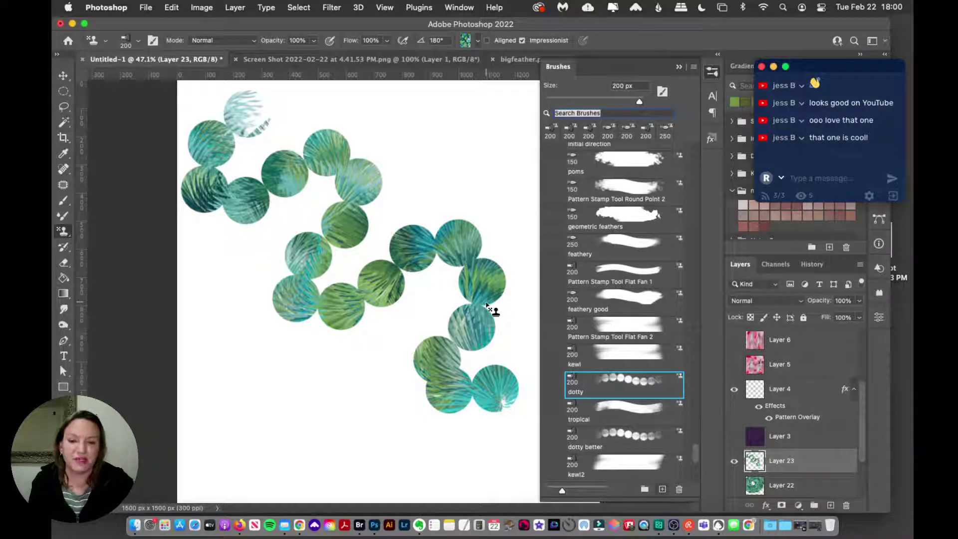
key(super+z)
mouse_move(267, 108)
mouse_down()
mouse_move(253, 118)
mouse_move(352, 184)
mouse_move(184, 256)
mouse_move(335, 334)
mouse_move(297, 372)
mouse_up()
mouse_move(425, 137)
mouse_down()
mouse_move(450, 189)
mouse_move(521, 188)
mouse_move(453, 257)
mouse_move(440, 311)
mouse_move(531, 310)
mouse_up()
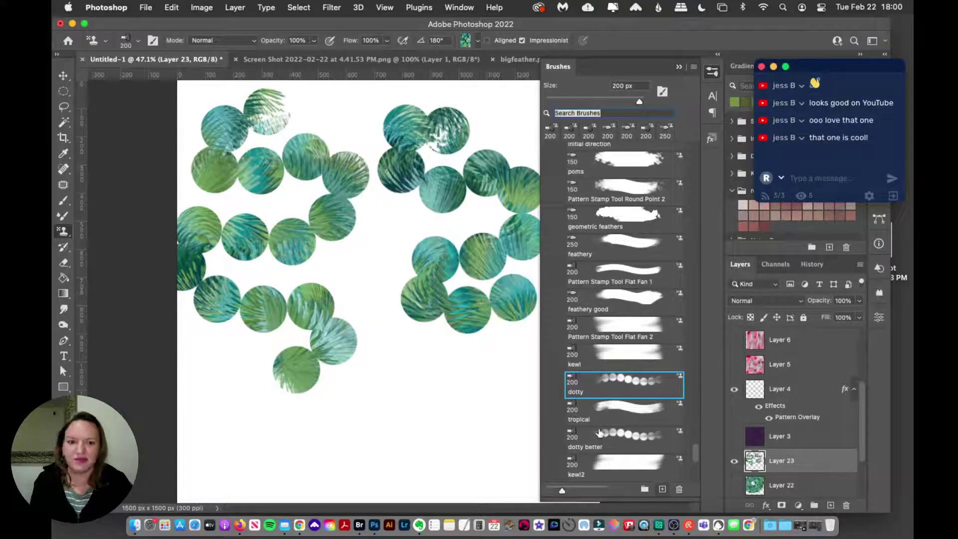
Add a new layer above Layer 22 and try strokes with the Pattern Stamp Tool Round Point 1 brush, undoing them.
click(813, 493)
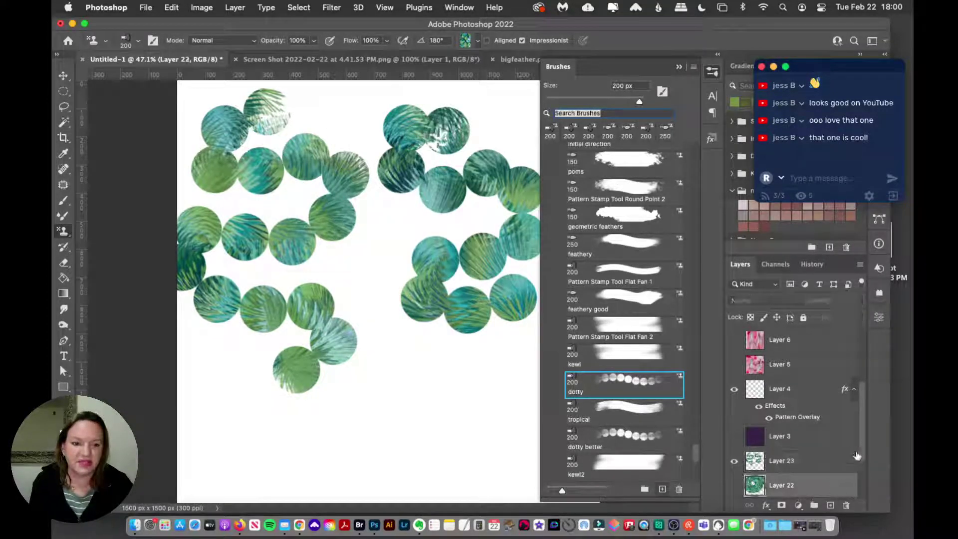
scroll(857, 450, down, 2)
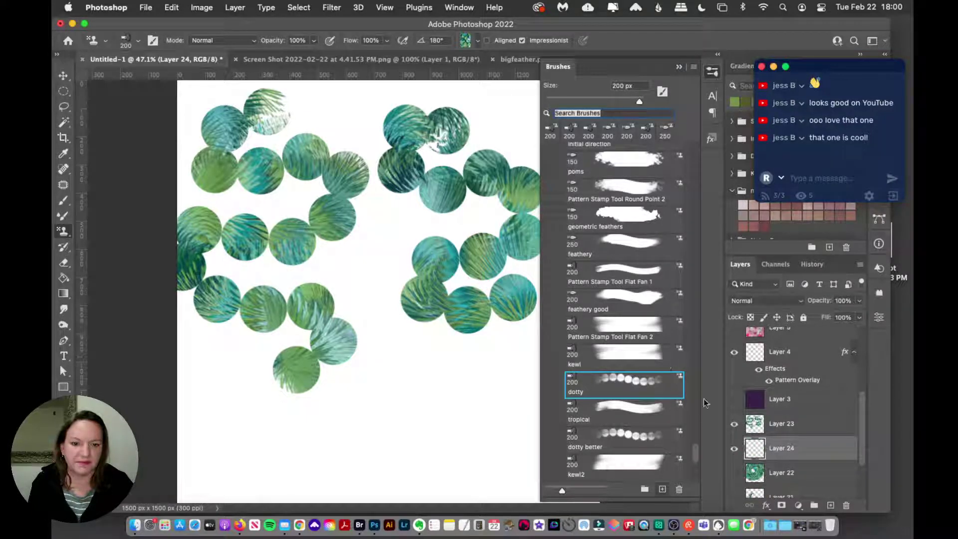
drag(696, 453, 696, 441)
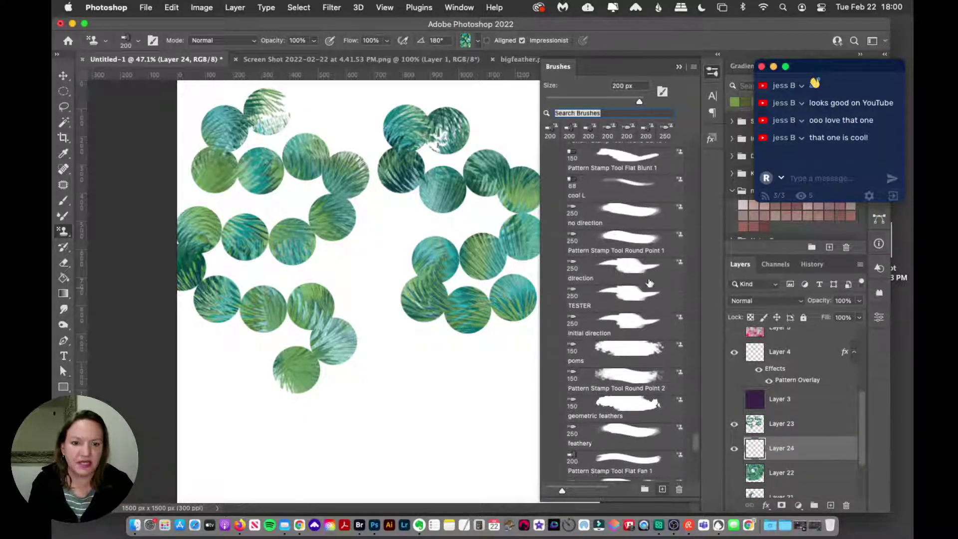
mouse_move(409, 234)
mouse_down()
mouse_move(451, 321)
mouse_move(447, 374)
mouse_up()
key(super+z)
mouse_move(422, 197)
mouse_down()
mouse_move(457, 316)
mouse_move(212, 229)
mouse_up()
key(super+z)
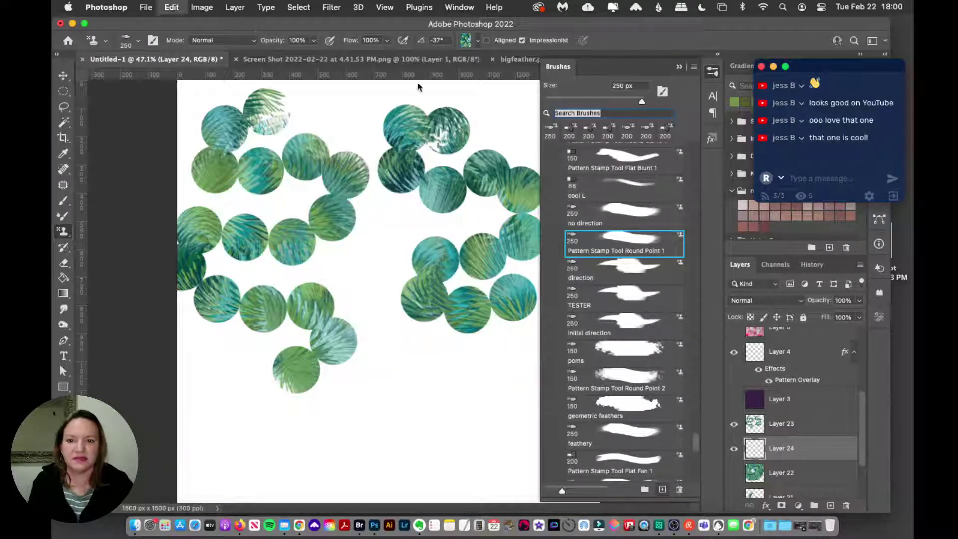
Try sweeping strokes in the bright green pattern on Layer 24 with the Round Point 1 brush, then undo them.
click(465, 38)
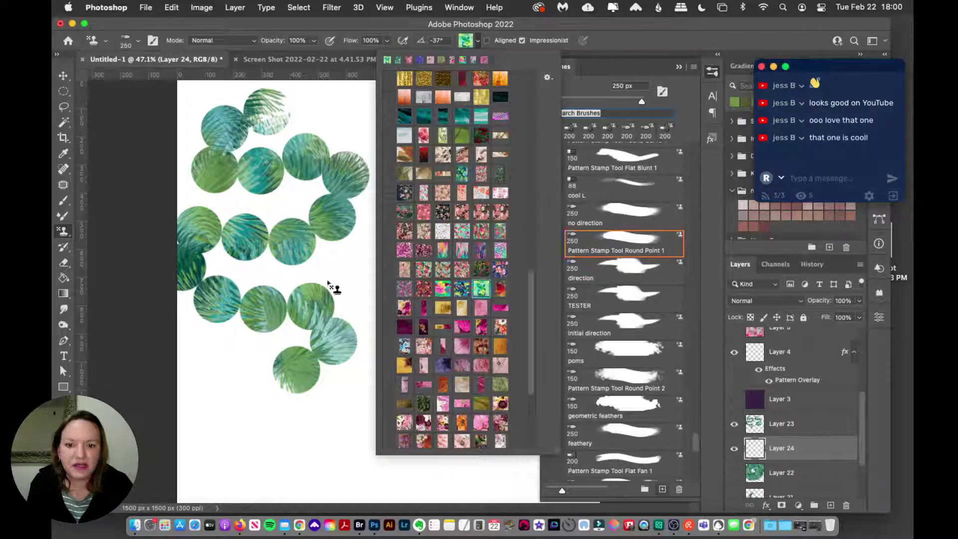
mouse_move(328, 281)
mouse_down()
mouse_move(261, 199)
mouse_move(156, 107)
mouse_move(529, 139)
mouse_up()
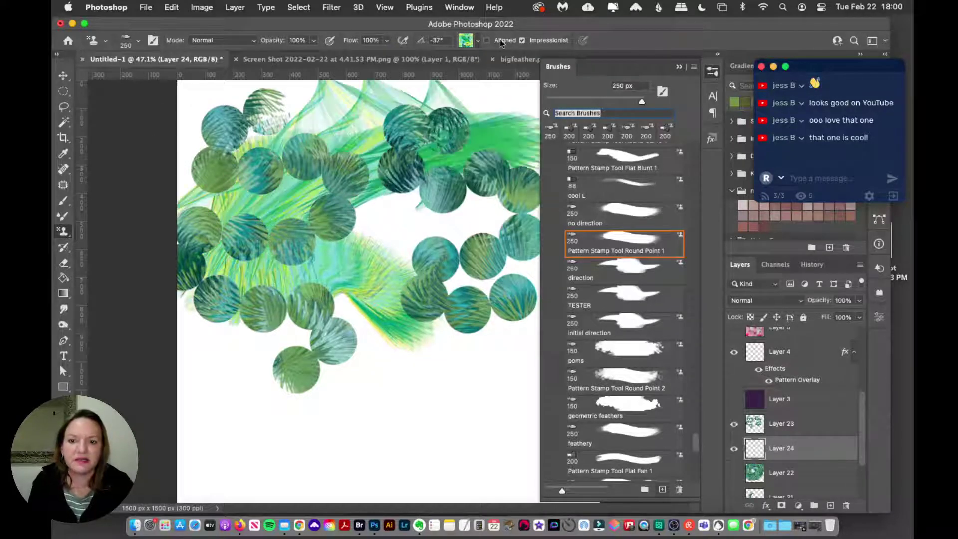
mouse_move(501, 44)
mouse_down()
mouse_move(382, 240)
mouse_move(451, 416)
mouse_up()
key(super+z)
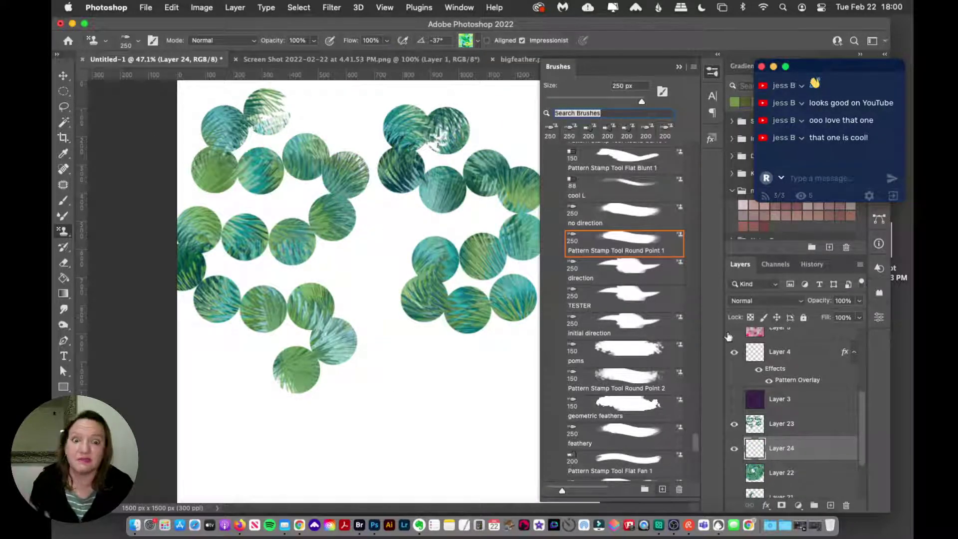
Select the tropical brush preset.
click(659, 414)
drag(696, 447, 694, 465)
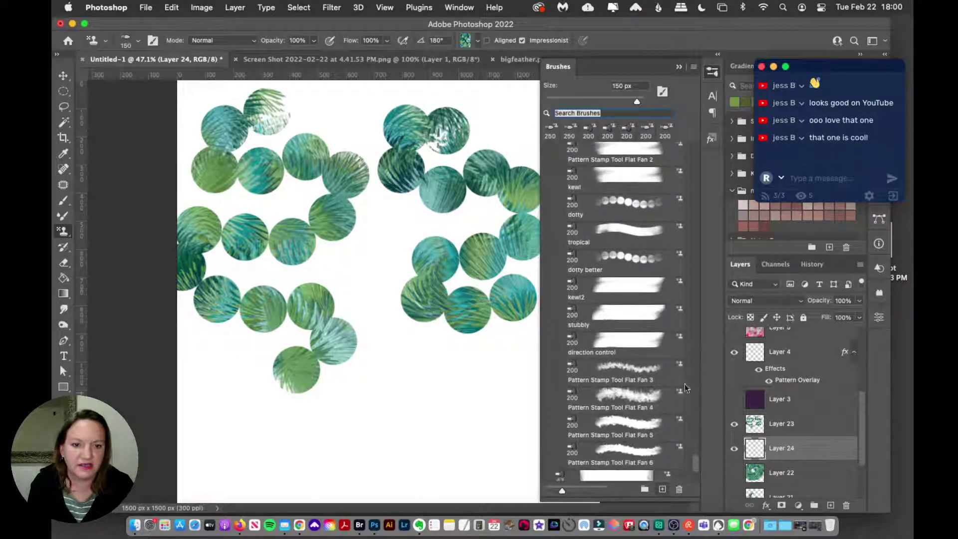
click(624, 236)
Try to cut the entire contents of Layer 24.
key(super+a)
key(super+x)
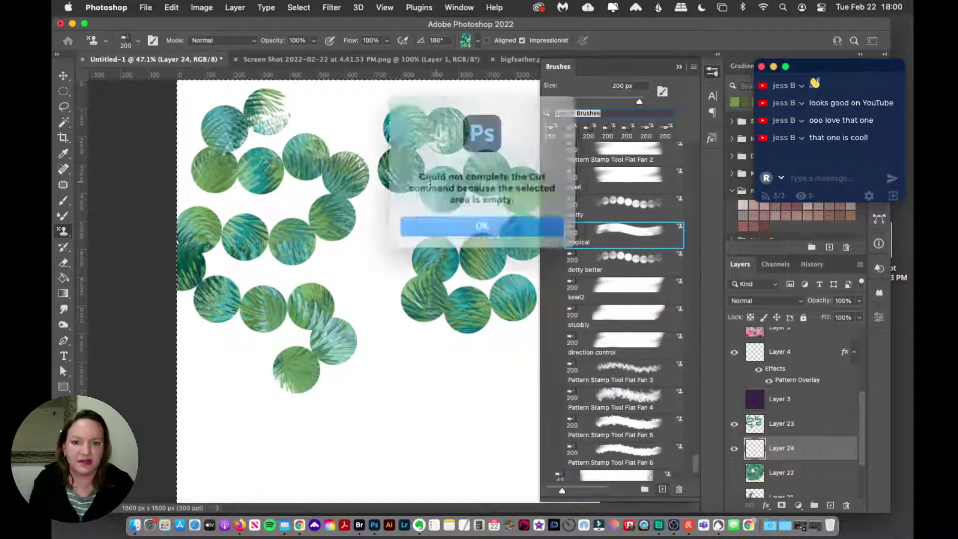
key(Return)
Hide Layer 23 and clear the canvas selection.
click(798, 424)
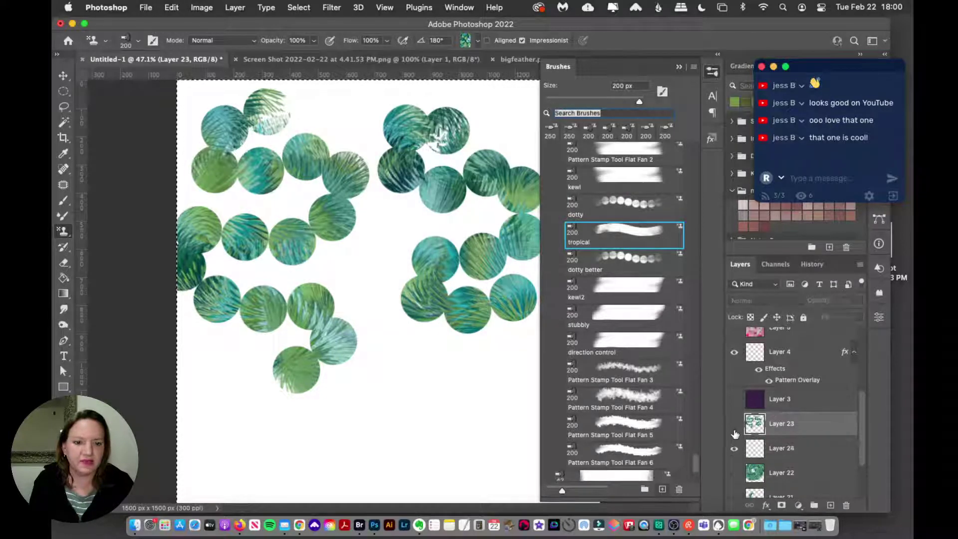
click(734, 423)
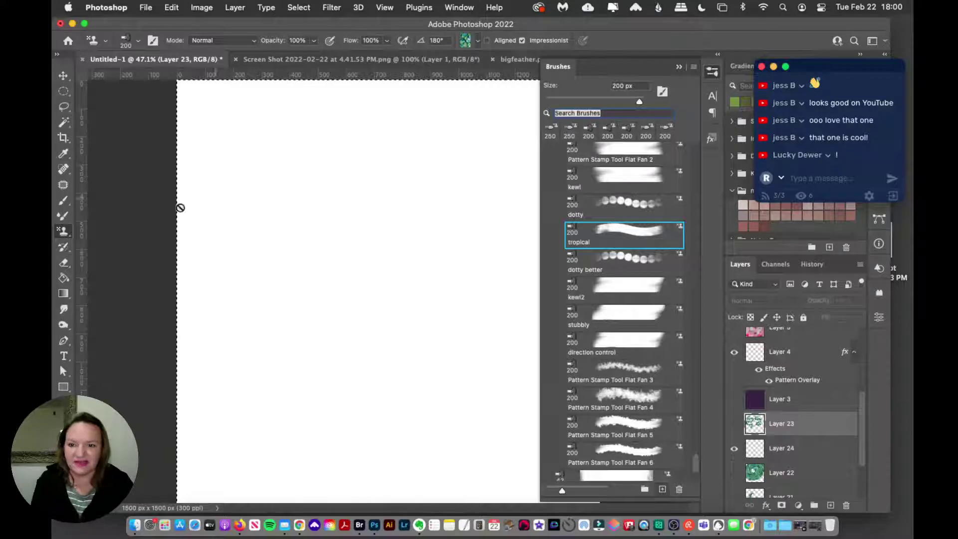
key(super+d)
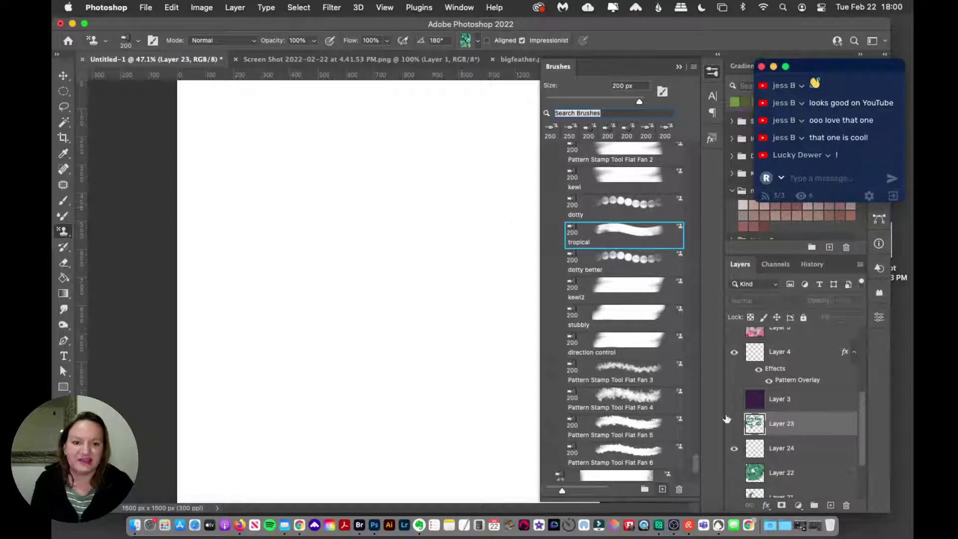
Paint a long wavy stroke on Layer 24 with the tropical brush at 250 px, undoing the first trial stroke.
click(781, 448)
mouse_move(318, 148)
mouse_down()
mouse_move(285, 177)
mouse_move(313, 239)
mouse_move(371, 248)
mouse_move(394, 324)
mouse_up()
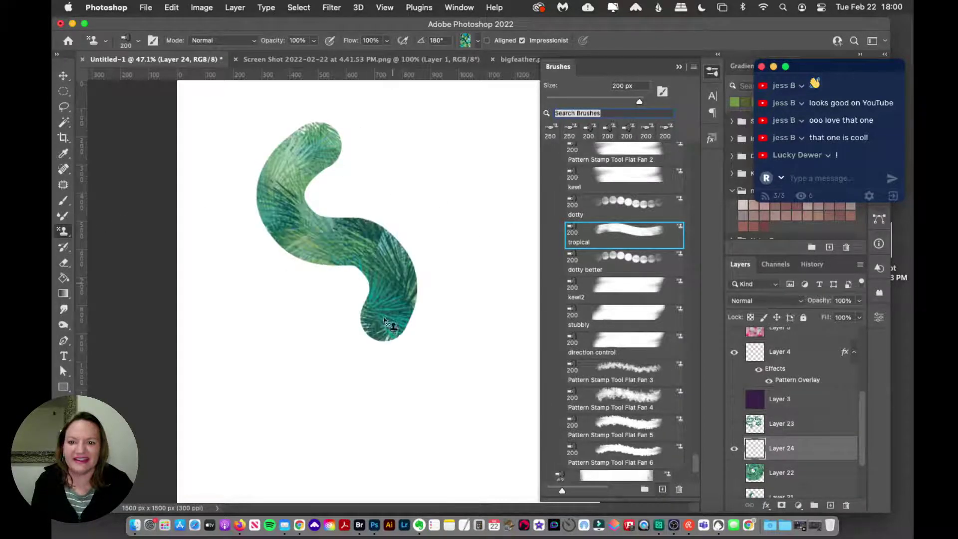
key(super+z)
mouse_move(290, 148)
mouse_down()
mouse_move(261, 195)
mouse_move(374, 214)
mouse_move(342, 309)
mouse_move(401, 345)
mouse_move(439, 423)
mouse_up()
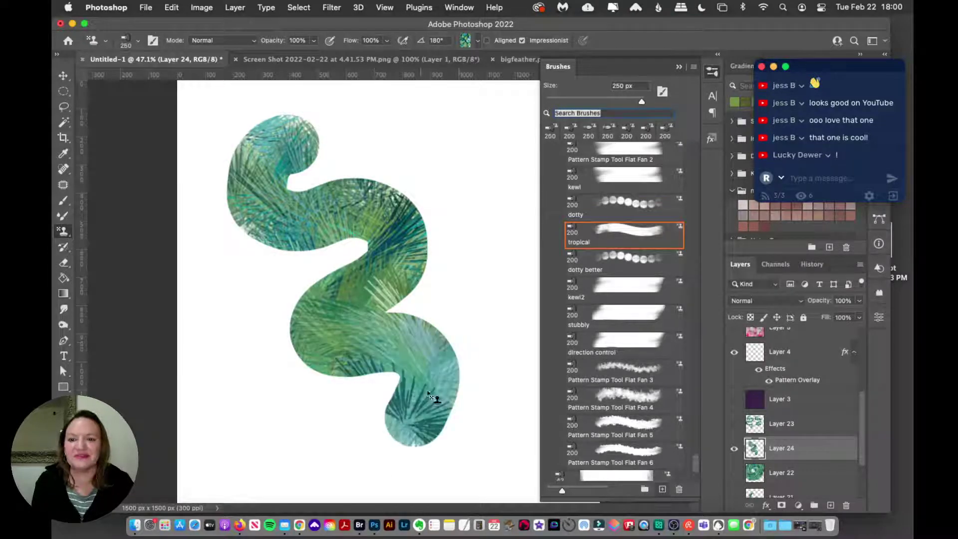
Undo the existing tropical stroke and test several more long wavy strokes at 250 px on Layer 24, undoing each one.
key(super+z)
mouse_move(320, 164)
mouse_down()
mouse_move(289, 212)
mouse_move(355, 214)
mouse_move(362, 280)
mouse_move(292, 296)
mouse_move(323, 337)
mouse_move(403, 348)
mouse_up()
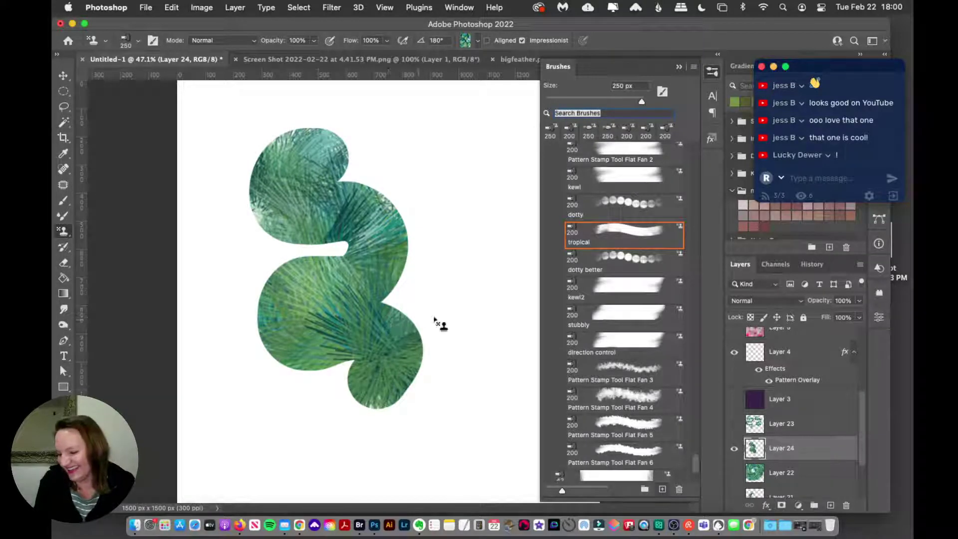
key(super+z)
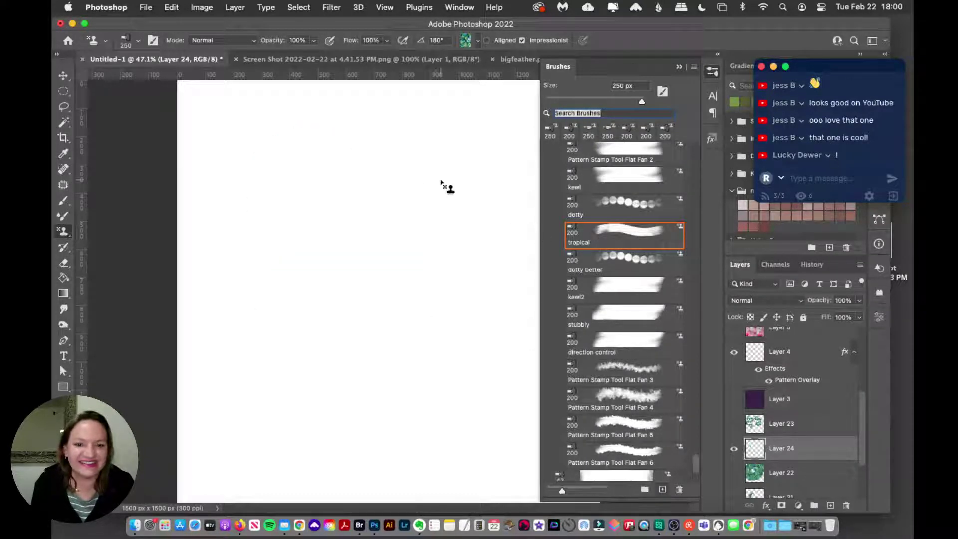
mouse_move(445, 186)
mouse_down()
mouse_move(396, 220)
mouse_move(460, 246)
mouse_move(456, 312)
mouse_move(380, 314)
mouse_move(376, 362)
mouse_move(455, 375)
mouse_move(439, 456)
mouse_up()
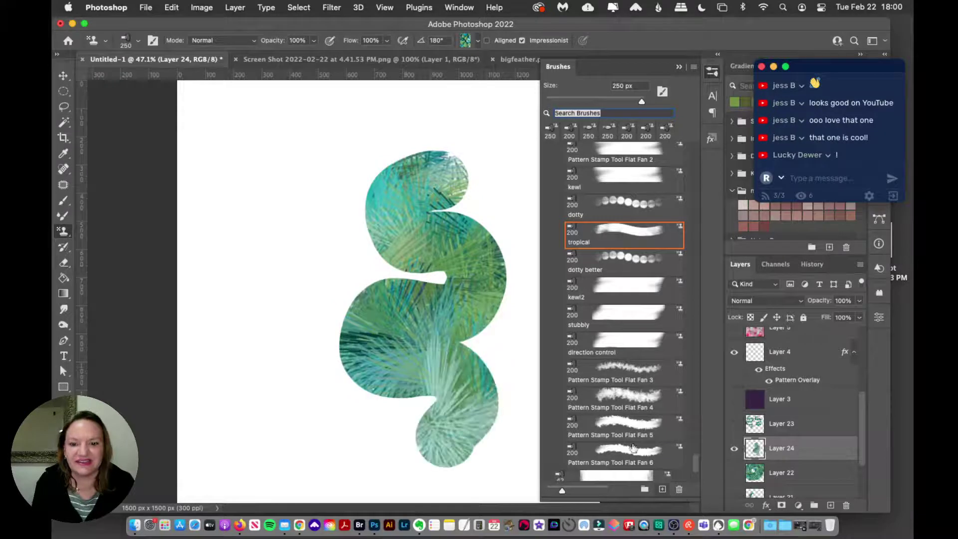
key(super+z)
mouse_move(319, 204)
mouse_down()
mouse_move(307, 272)
mouse_move(370, 266)
mouse_move(327, 345)
mouse_move(384, 341)
mouse_move(441, 394)
mouse_up()
key(super+z)
mouse_move(359, 182)
mouse_down()
mouse_move(325, 227)
mouse_move(391, 240)
mouse_move(338, 208)
mouse_move(350, 270)
mouse_move(416, 252)
mouse_up()
key(super+z)
mouse_move(389, 184)
mouse_down()
mouse_move(344, 232)
mouse_move(434, 239)
mouse_move(415, 315)
mouse_move(358, 356)
mouse_move(437, 382)
mouse_move(425, 456)
mouse_up()
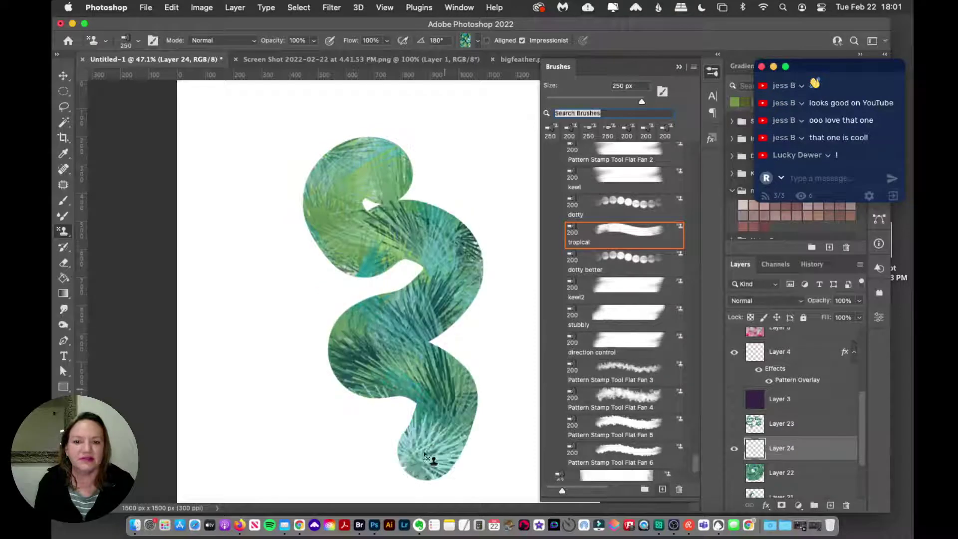
key(super+z)
mouse_move(427, 160)
mouse_down()
mouse_move(474, 338)
mouse_move(389, 463)
mouse_up()
key(super+z)
Try long wavy strokes with the stubbly brush at 200 px on Layer 24, undoing each one.
key(period)
mouse_move(386, 120)
mouse_down()
mouse_move(321, 257)
mouse_move(438, 327)
mouse_move(449, 439)
mouse_up()
key(super+z)
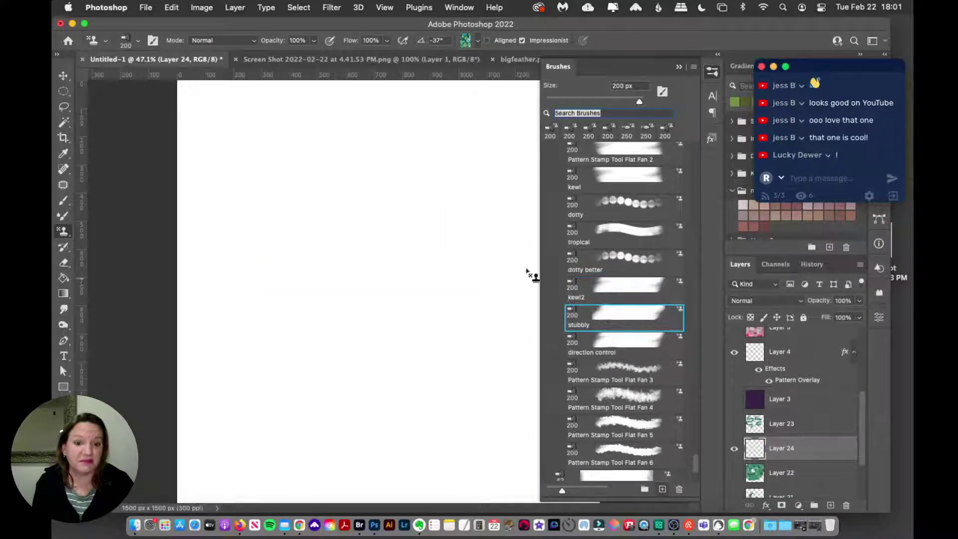
mouse_move(399, 105)
mouse_down()
mouse_move(310, 171)
mouse_move(379, 408)
mouse_move(514, 413)
mouse_up()
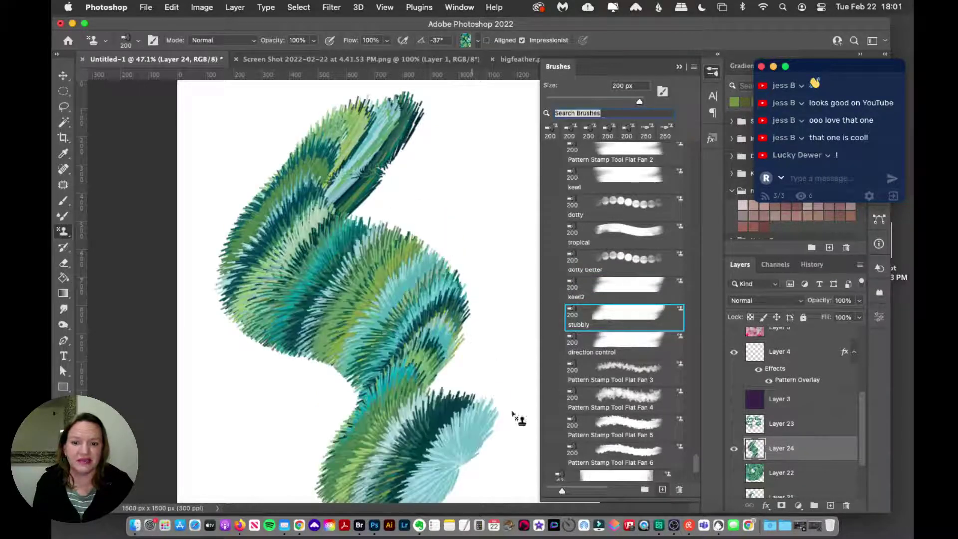
key(super+z)
mouse_move(408, 152)
mouse_down()
mouse_move(410, 262)
mouse_move(486, 269)
mouse_move(507, 355)
mouse_move(401, 386)
mouse_move(281, 339)
mouse_up()
key(super+z)
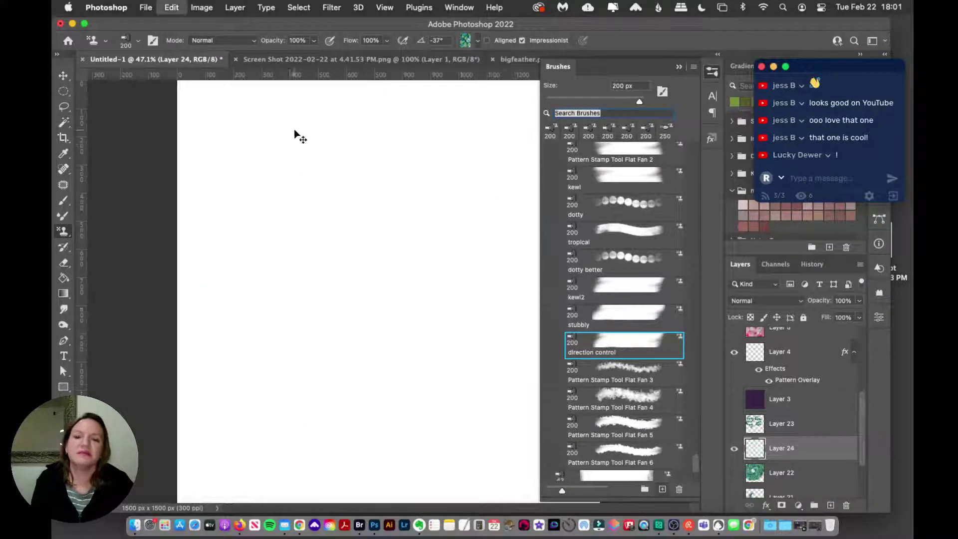
Test two sweeping wavy strokes with the direction control brush at 200 px, undoing each one.
mouse_move(295, 135)
mouse_down()
mouse_move(267, 139)
mouse_move(363, 220)
mouse_move(433, 318)
mouse_move(274, 342)
mouse_move(269, 429)
mouse_move(481, 442)
mouse_move(479, 464)
mouse_up()
key(super+z)
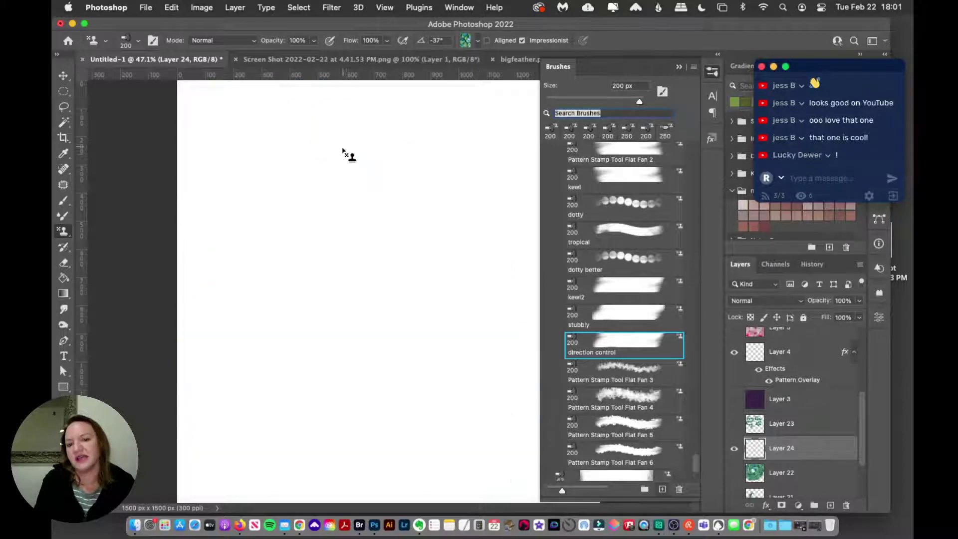
mouse_move(342, 154)
mouse_down()
mouse_move(394, 216)
mouse_move(499, 241)
mouse_move(520, 346)
mouse_move(436, 407)
mouse_move(240, 397)
mouse_move(283, 460)
mouse_up()
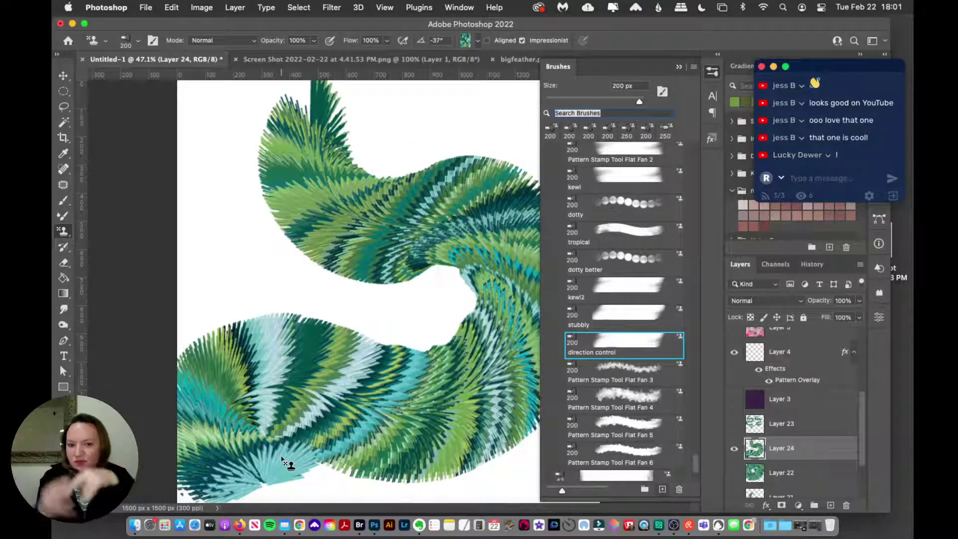
key(super+z)
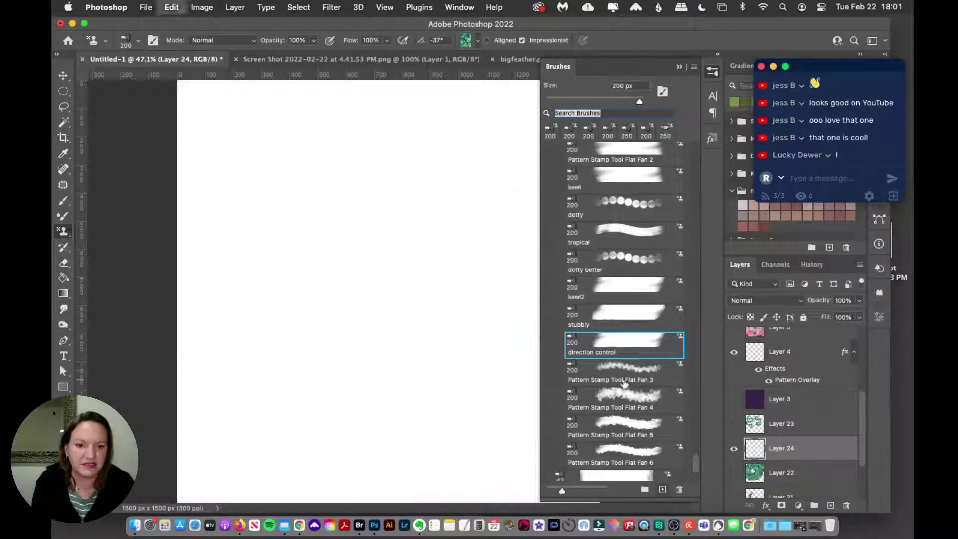
Test wavy strokes with the Pattern Stamp Tool Flat Fan 3 brush at 200 px, undoing each one.
mouse_move(349, 150)
mouse_down()
mouse_move(342, 199)
mouse_move(406, 277)
mouse_move(413, 342)
mouse_up()
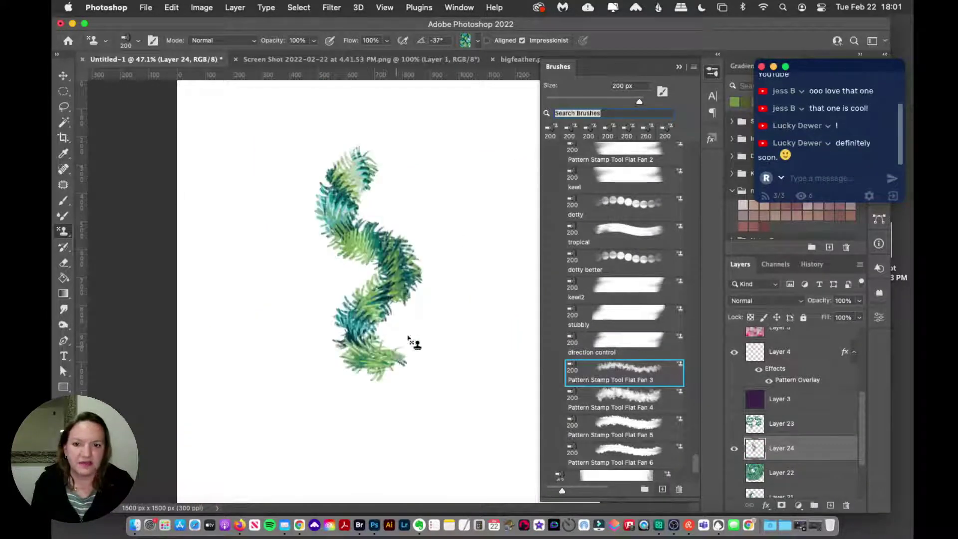
key(super+z)
click(304, 170)
key(super+z)
mouse_move(375, 120)
mouse_down()
mouse_move(406, 199)
mouse_move(317, 280)
mouse_move(449, 429)
mouse_up()
key(super+z)
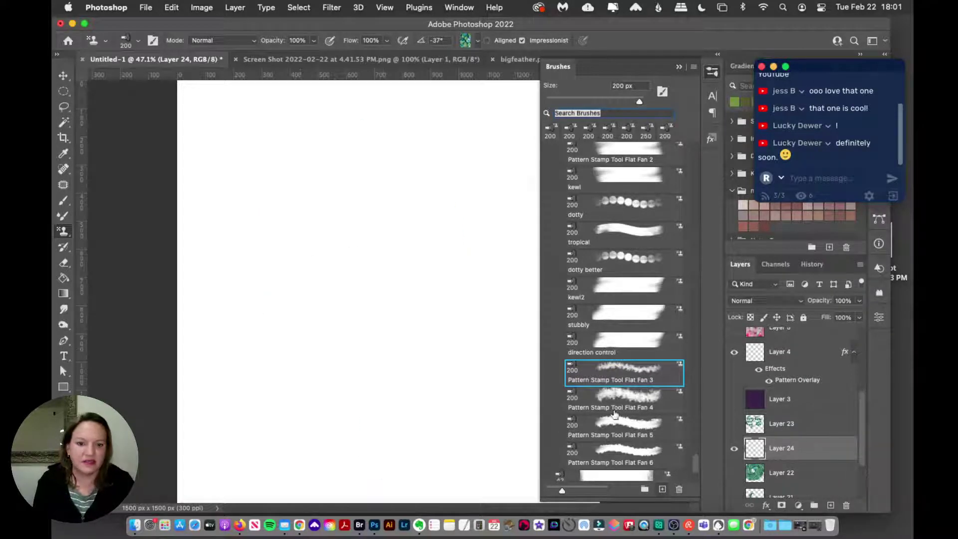
Try a wavy stroke with the Pattern Stamp Tool Flat Fan 4 brush at 200 px and undo it.
key(period)
mouse_move(330, 150)
mouse_down()
mouse_move(293, 229)
mouse_move(401, 303)
mouse_move(385, 362)
mouse_move(342, 392)
mouse_move(318, 429)
mouse_move(339, 467)
mouse_move(348, 430)
mouse_up()
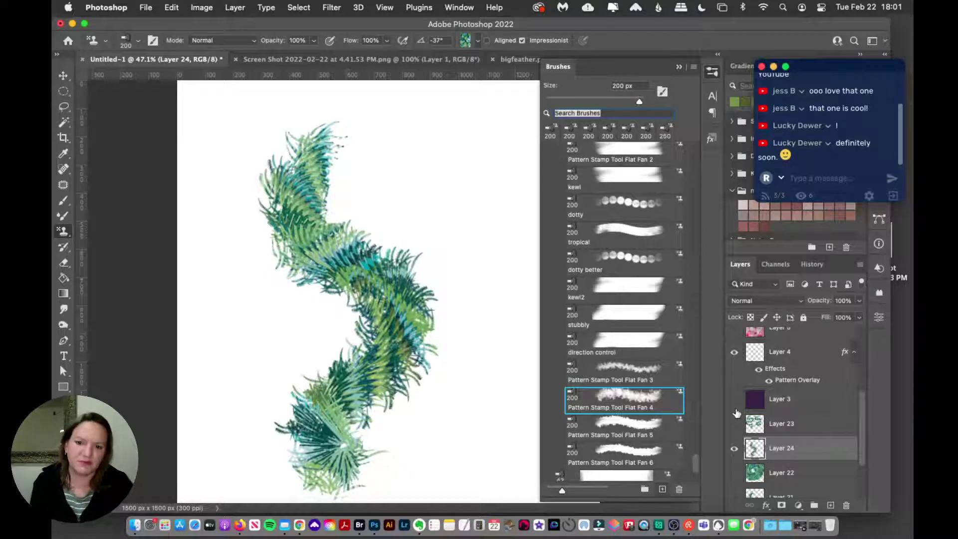
key(super+z)
Paint a long winding stroke with the Pattern Stamp Tool Flat Fan 6 brush at 200 px, undoing the first trial stroke.
drag(695, 465, 693, 472)
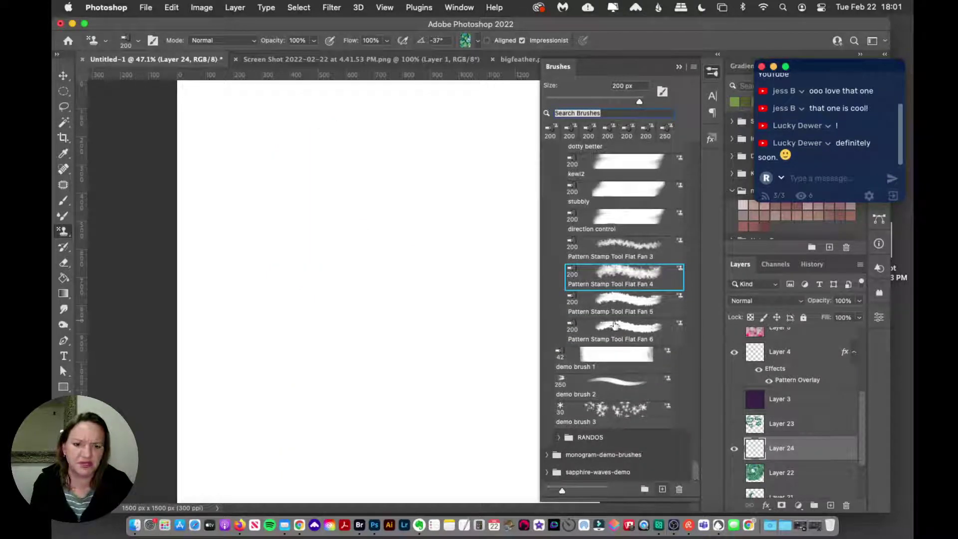
click(615, 330)
mouse_move(314, 174)
mouse_down()
mouse_move(330, 351)
mouse_move(357, 444)
mouse_up()
key(super+z)
mouse_move(391, 131)
mouse_down()
mouse_move(415, 152)
mouse_move(419, 219)
mouse_move(309, 249)
mouse_move(250, 311)
mouse_move(285, 391)
mouse_move(329, 304)
mouse_move(279, 319)
mouse_move(309, 314)
mouse_move(287, 330)
mouse_move(299, 289)
mouse_move(316, 273)
mouse_move(289, 324)
mouse_move(256, 356)
mouse_move(309, 419)
mouse_move(424, 389)
mouse_move(486, 491)
mouse_up()
Try a short stroke beside the painted sample with demo brush 1 and another with demo brush 2, undoing both.
click(619, 366)
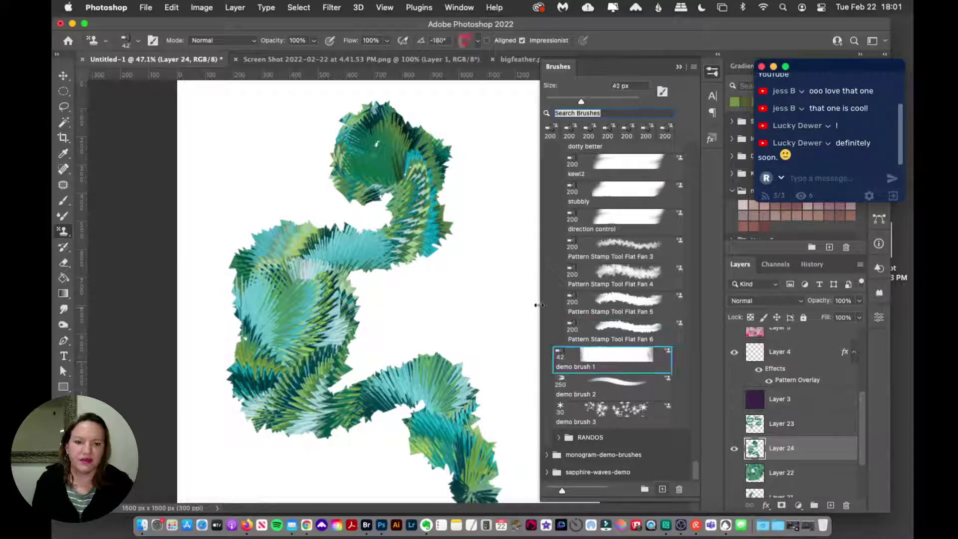
mouse_move(478, 245)
mouse_down()
mouse_move(486, 316)
mouse_move(514, 372)
mouse_up()
key(super+z)
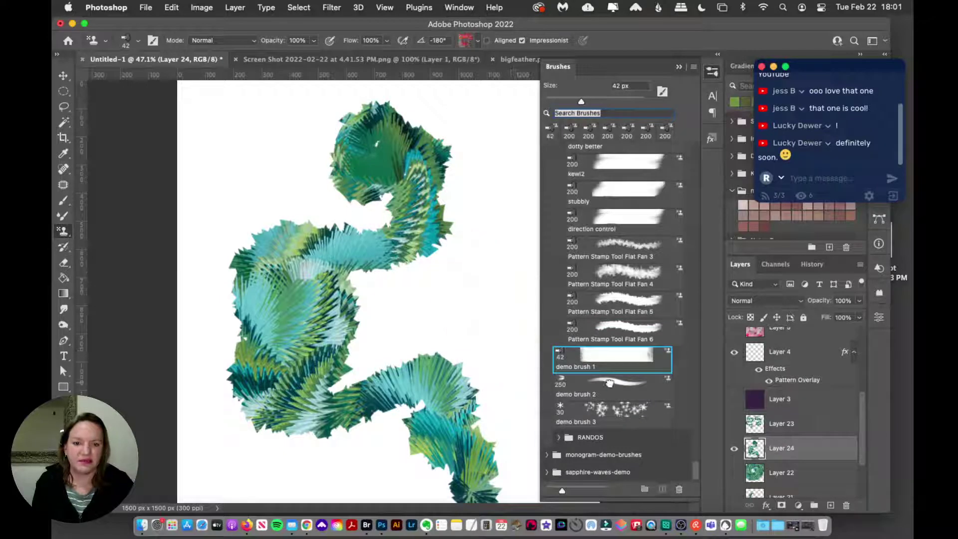
click(609, 387)
drag(493, 242, 509, 369)
key(super+z)
Paint a thin wavy stroke beside the sample with the Round Point 3848 brush, and undo a second, larger trial stroke.
click(622, 308)
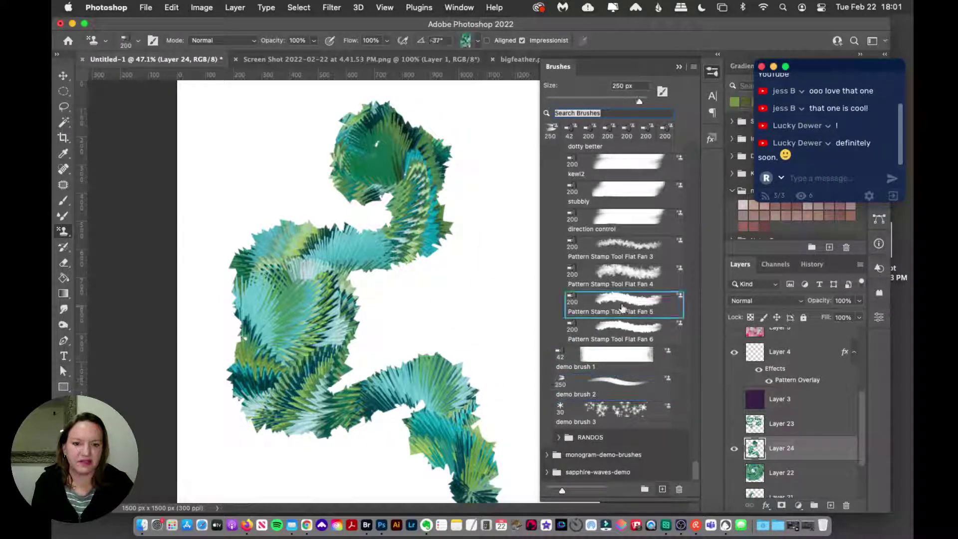
mouse_move(695, 469)
mouse_down()
mouse_move(689, 379)
mouse_move(684, 405)
mouse_up()
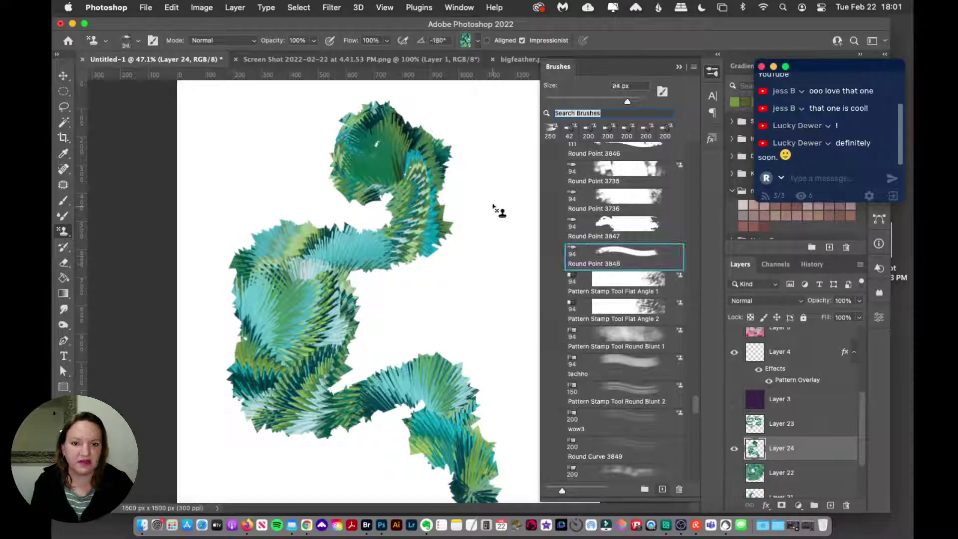
mouse_move(494, 205)
mouse_down()
mouse_move(524, 310)
mouse_move(516, 389)
mouse_up()
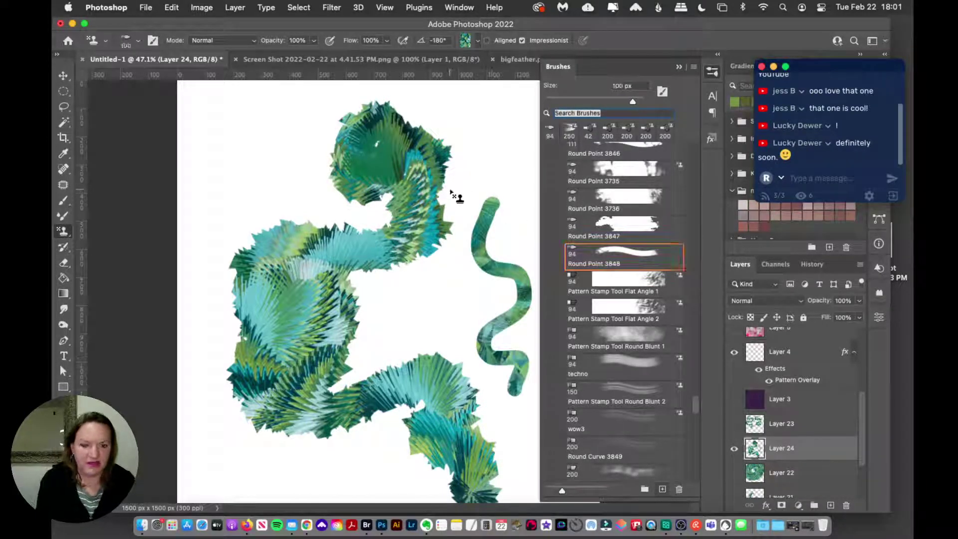
mouse_move(290, 135)
mouse_down()
mouse_move(402, 165)
mouse_move(421, 283)
mouse_move(382, 308)
mouse_up()
key(super+z)
Paint curling, overlapping strokes with the Round Point 3736 brush at 94 px on Layer 24, undoing the first two trial strokes.
click(610, 192)
mouse_move(449, 131)
mouse_down()
mouse_move(457, 193)
mouse_move(489, 247)
mouse_move(474, 304)
mouse_up()
key(super+z)
drag(336, 186, 274, 365)
key(super+z)
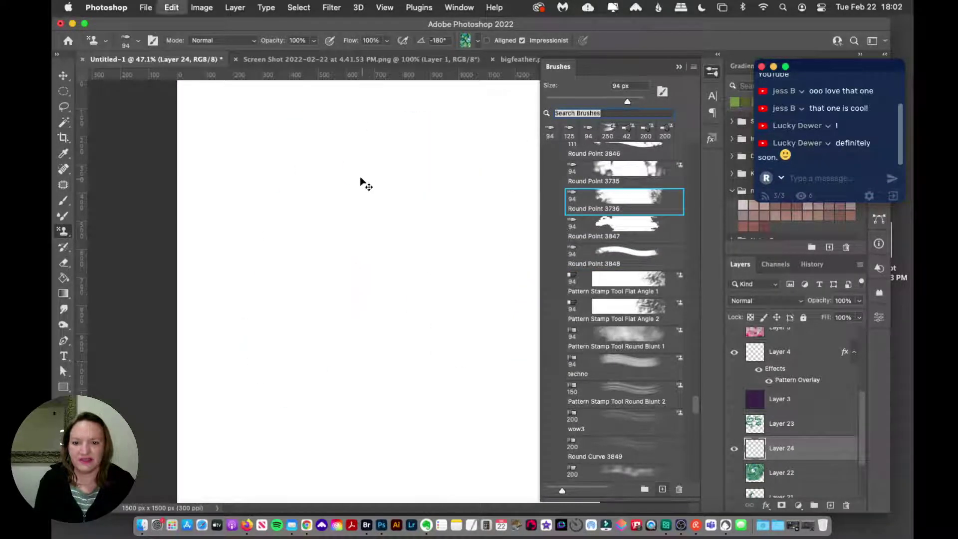
mouse_move(367, 130)
mouse_down()
mouse_move(423, 265)
mouse_move(375, 406)
mouse_up()
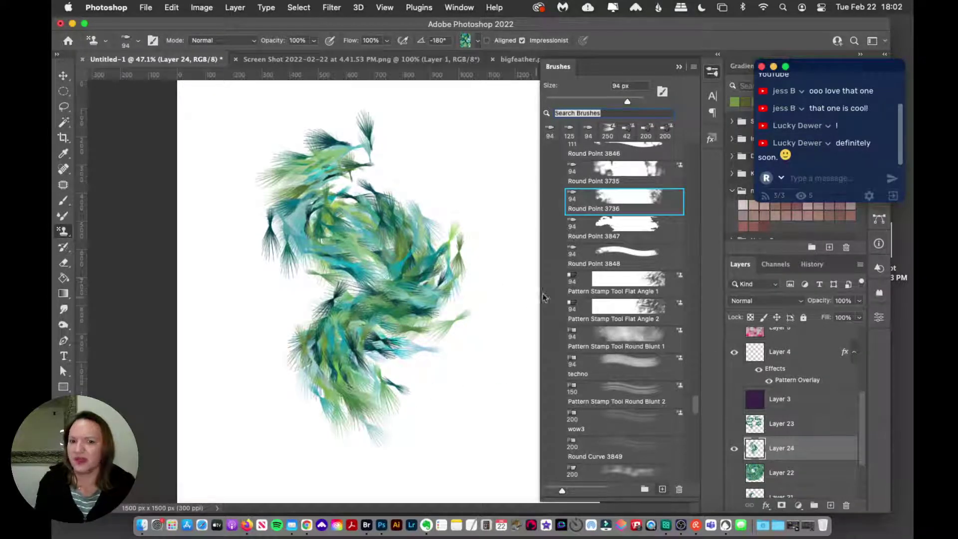
scroll(698, 407, up, 5)
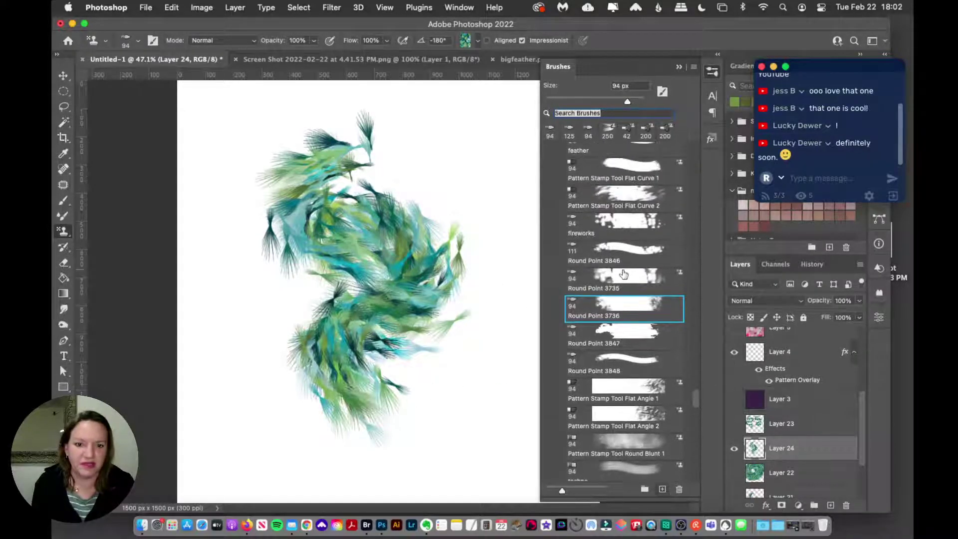
drag(431, 154, 381, 242)
mouse_move(474, 219)
mouse_down()
mouse_move(464, 249)
mouse_move(401, 306)
mouse_up()
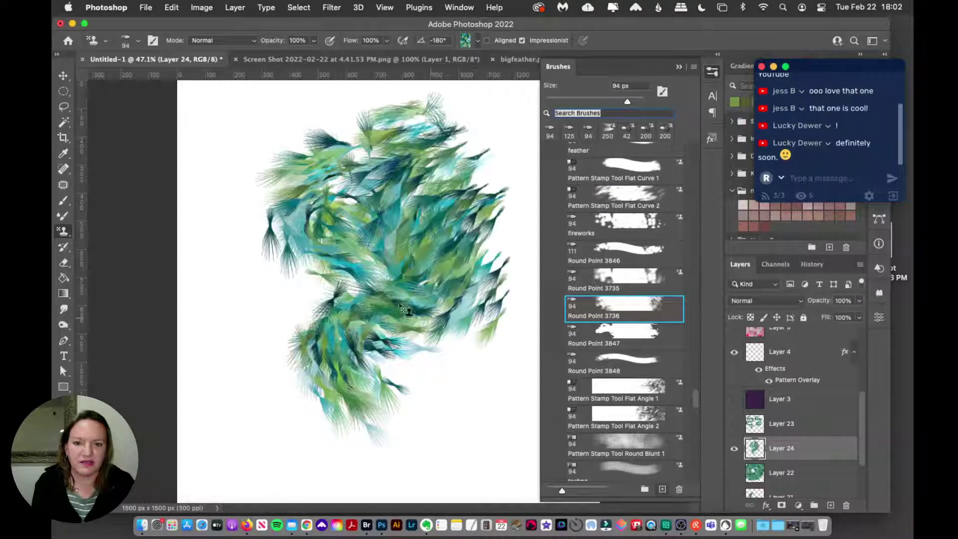
Undo the curling strokes and fill a broad rounded area of Layer 24 with overlapping Round Point 3736 strokes.
key(super+z)
key(super+z)
key(super+z)
drag(259, 185, 423, 155)
mouse_move(265, 175)
mouse_down()
mouse_move(376, 161)
mouse_move(260, 164)
mouse_move(454, 222)
mouse_move(313, 252)
mouse_move(243, 217)
mouse_move(443, 284)
mouse_move(350, 252)
mouse_move(354, 340)
mouse_move(403, 252)
mouse_move(325, 364)
mouse_up()
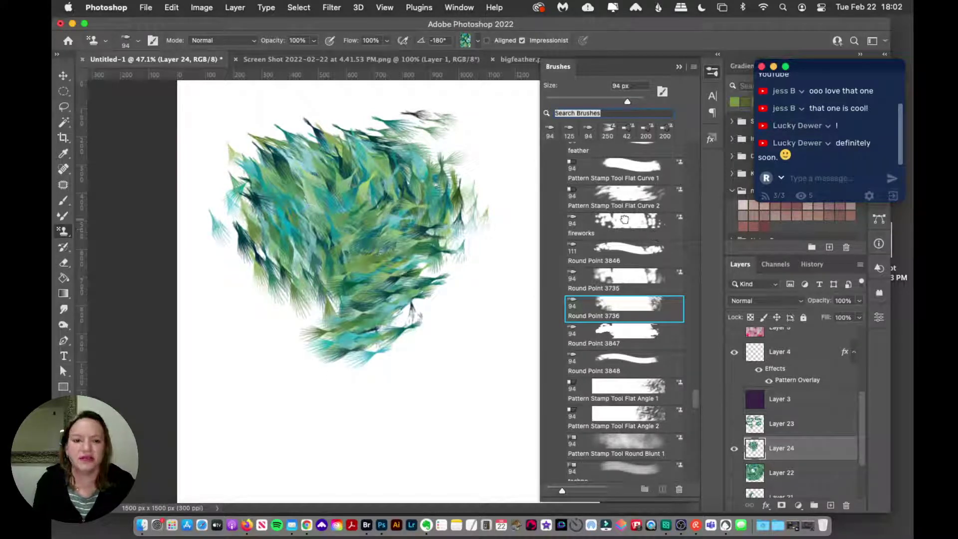
Try a stroke with the fireworks brush at 94 px, and clear the entire contents of Layer 24.
click(624, 219)
drag(444, 272, 438, 448)
key(super+a)
key(Delete)
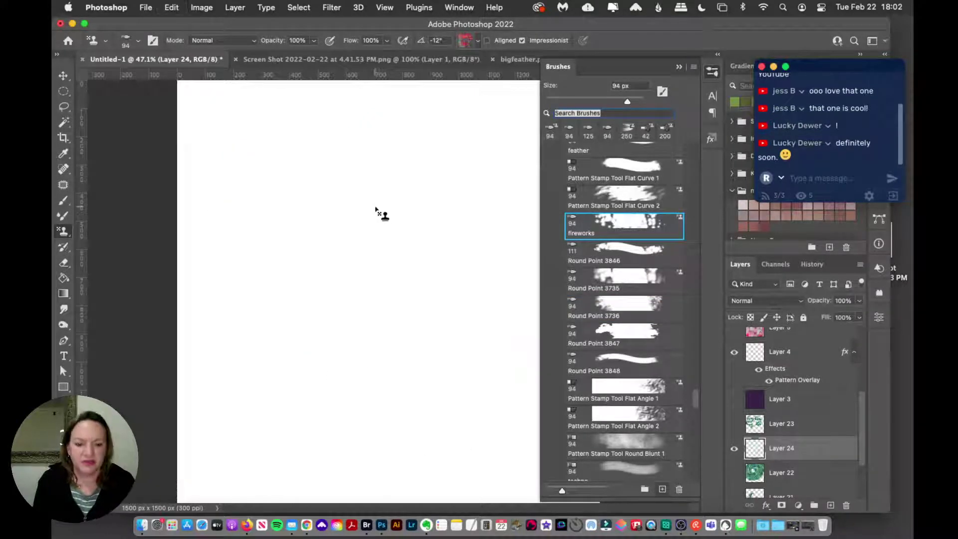
Enlarge the fireworks brush to 125 px and fill a central area with its bursts, undoing the first trial stroke.
key(bracketright)
key(bracketright)
drag(378, 184, 359, 373)
key(super+z)
mouse_move(319, 191)
mouse_down()
mouse_move(294, 303)
mouse_move(368, 308)
mouse_move(438, 381)
mouse_up()
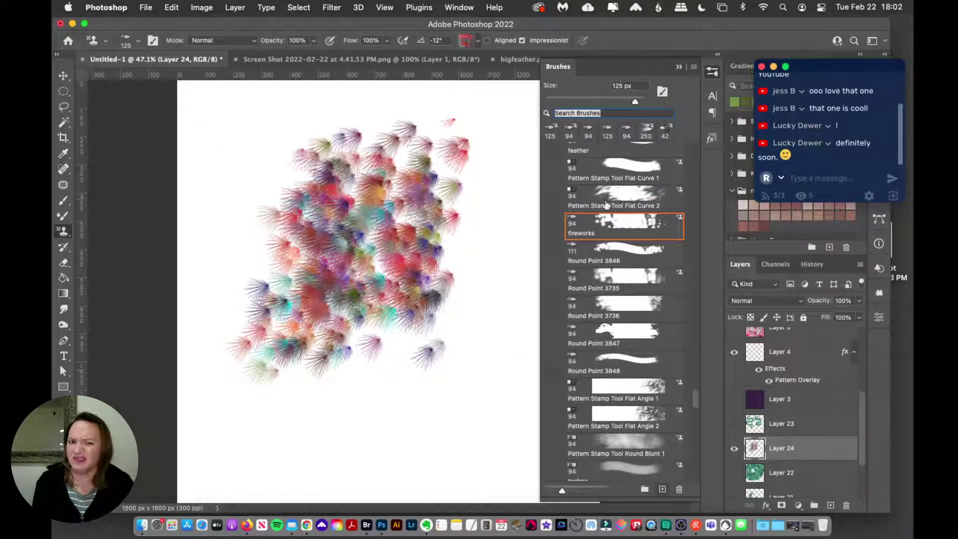
Test the Pattern Stamp Tool Flat Curve 2 brush at 94 px with broad and wavy strokes, clearing Layer 24 after each.
click(610, 199)
drag(244, 160, 299, 423)
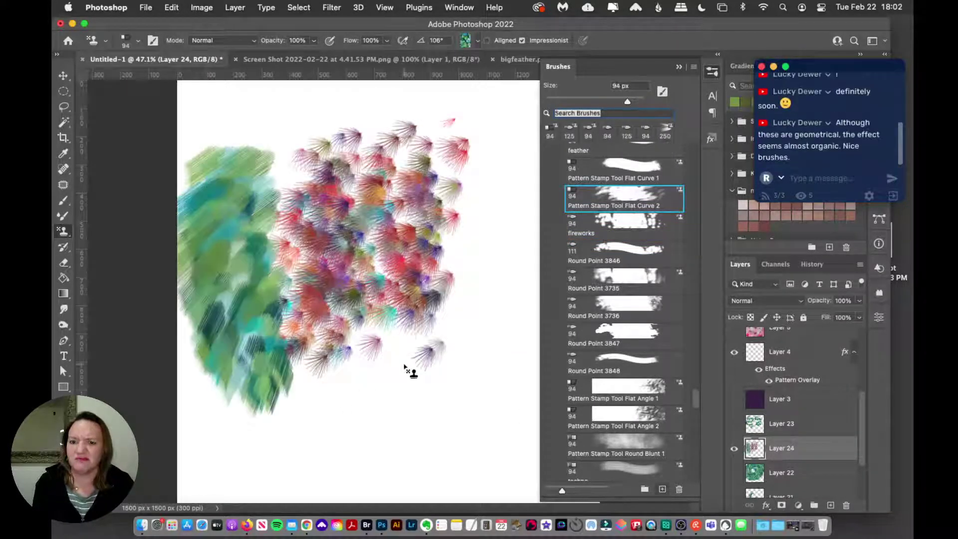
key(super+a)
key(Delete)
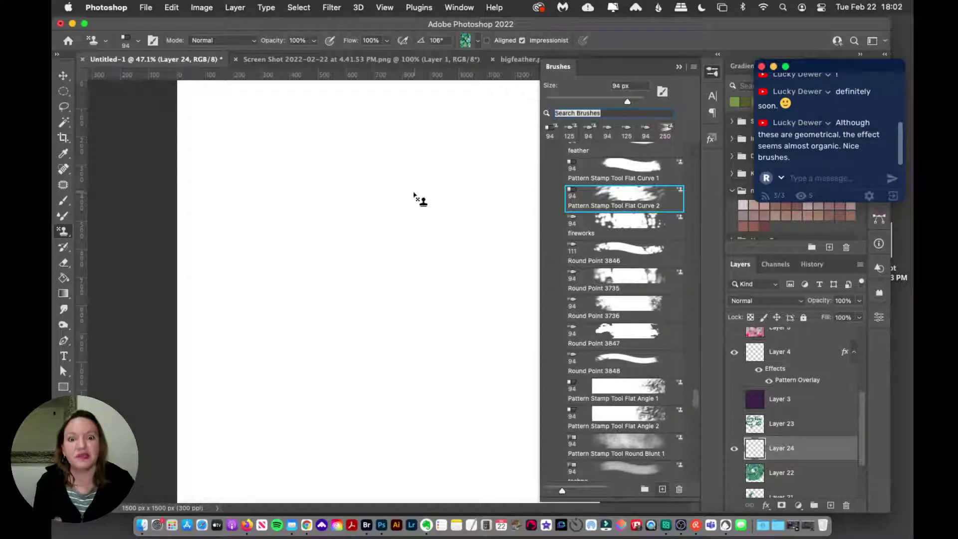
mouse_move(418, 199)
mouse_down()
mouse_move(402, 203)
mouse_move(480, 354)
mouse_up()
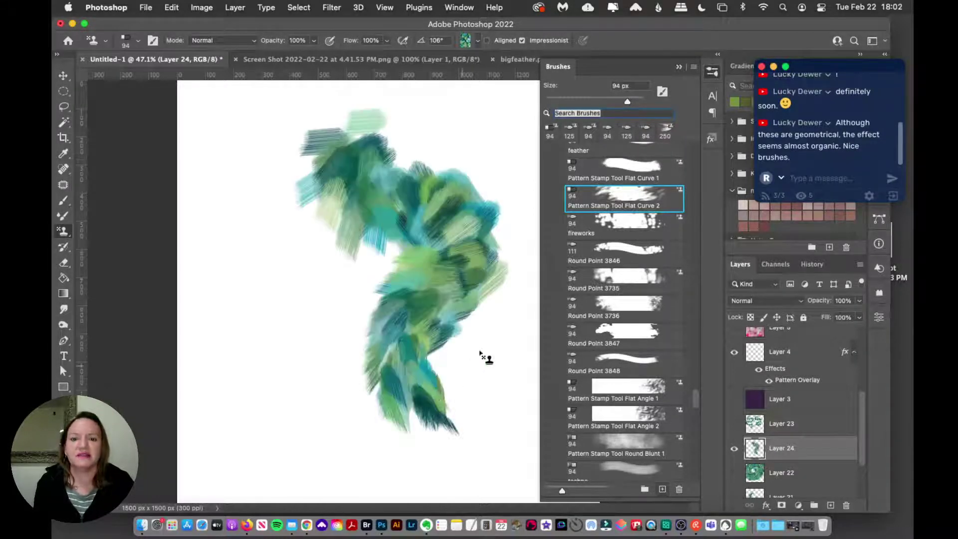
key(Delete)
Test the Pattern Stamp Tool Flat Curve 1 brush with wavy strokes at 94 px and 125 px, clearing Layer 24 after each.
click(631, 172)
mouse_move(461, 144)
mouse_down()
mouse_move(471, 236)
mouse_move(452, 331)
mouse_move(462, 349)
mouse_up()
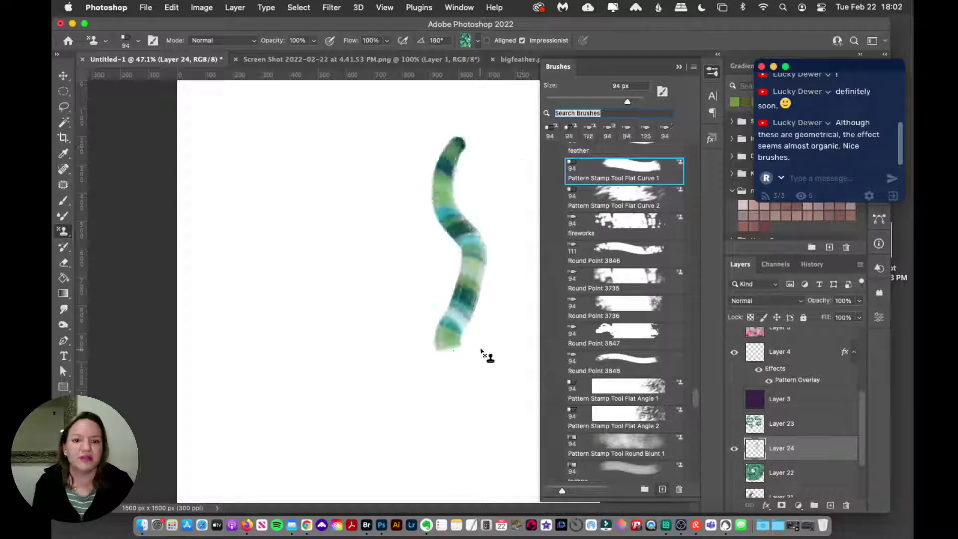
key(Delete)
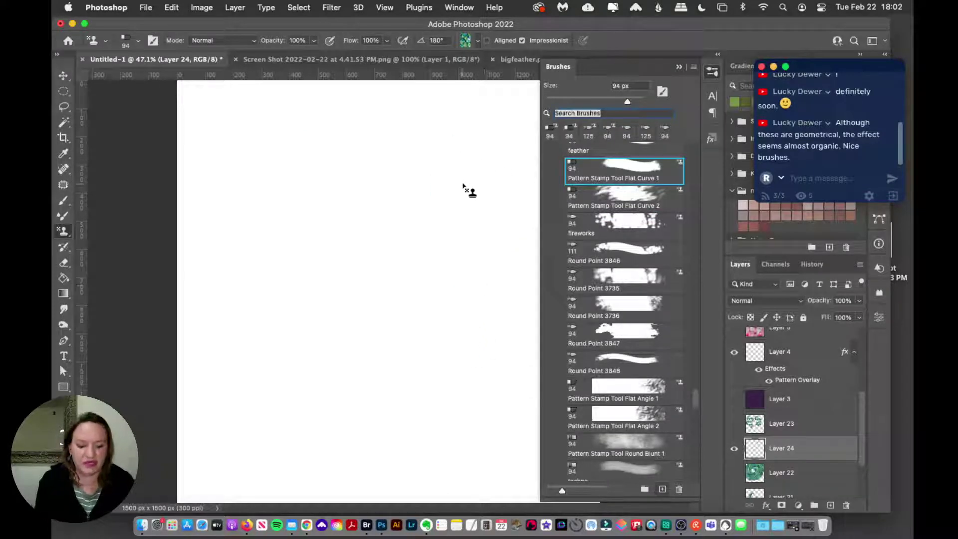
key(bracketright)
key(bracketright)
drag(356, 94, 462, 280)
key(Delete)
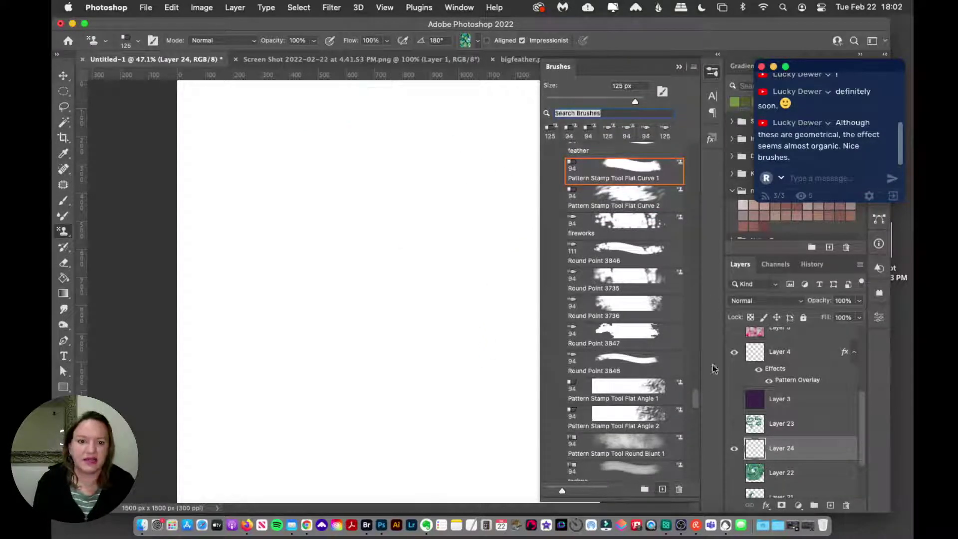
Select the feather brush from the glitch group, undo a trial stroke at 94 px, and enlarge the brush to 150 px.
scroll(693, 396, up, 6)
click(624, 323)
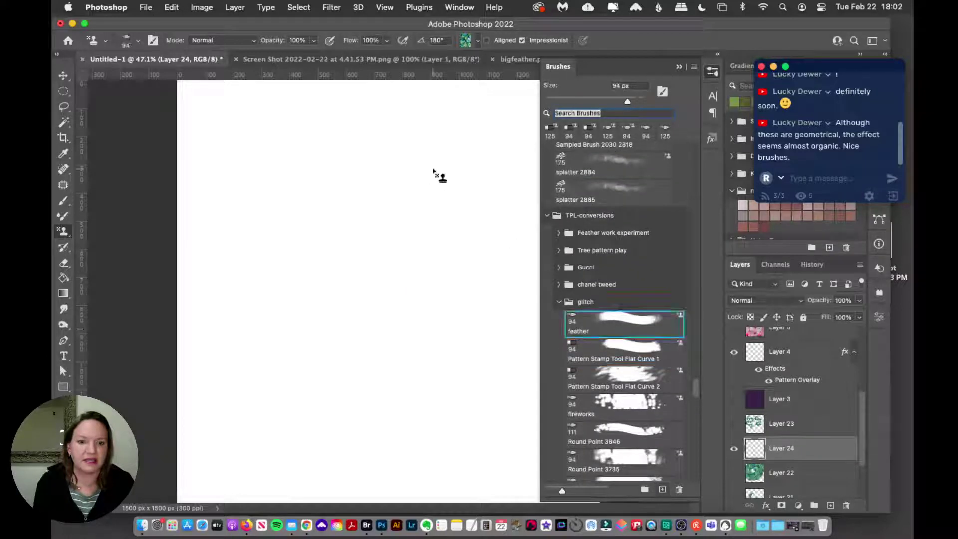
mouse_move(424, 164)
mouse_down()
mouse_move(473, 337)
mouse_move(452, 399)
mouse_up()
key(super+z)
key(bracketright)
key(bracketright)
key(bracketright)
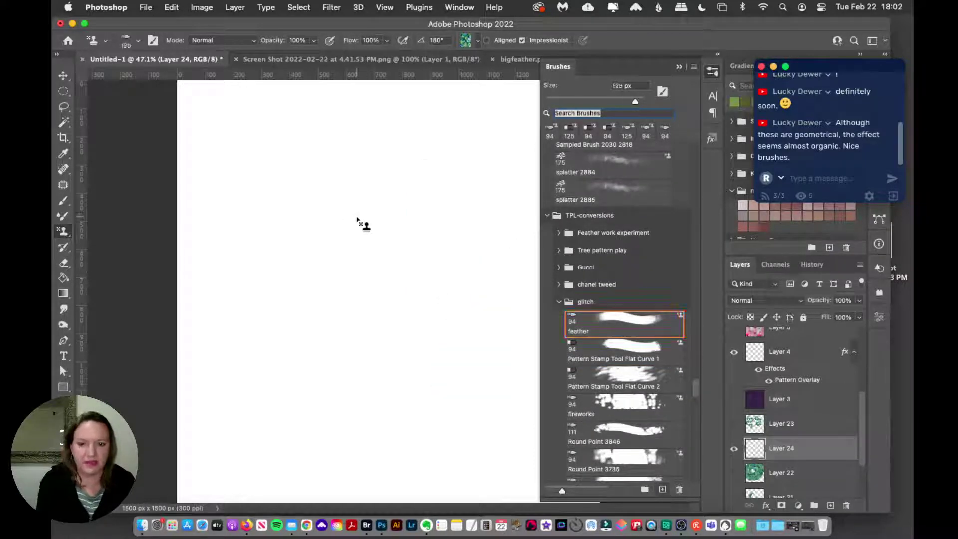
Paint a fan of feather strokes spreading from one point on Layer 24 at 150 px, undoing two trial strokes.
drag(314, 160, 380, 329)
key(super+z)
mouse_move(325, 314)
mouse_down()
mouse_move(371, 202)
mouse_move(340, 308)
mouse_up()
key(super+z)
mouse_move(353, 194)
mouse_down()
mouse_move(413, 314)
mouse_move(406, 232)
mouse_move(484, 250)
mouse_up()
mouse_move(351, 180)
mouse_down()
mouse_move(471, 198)
mouse_move(273, 252)
mouse_move(294, 299)
mouse_move(324, 314)
mouse_up()
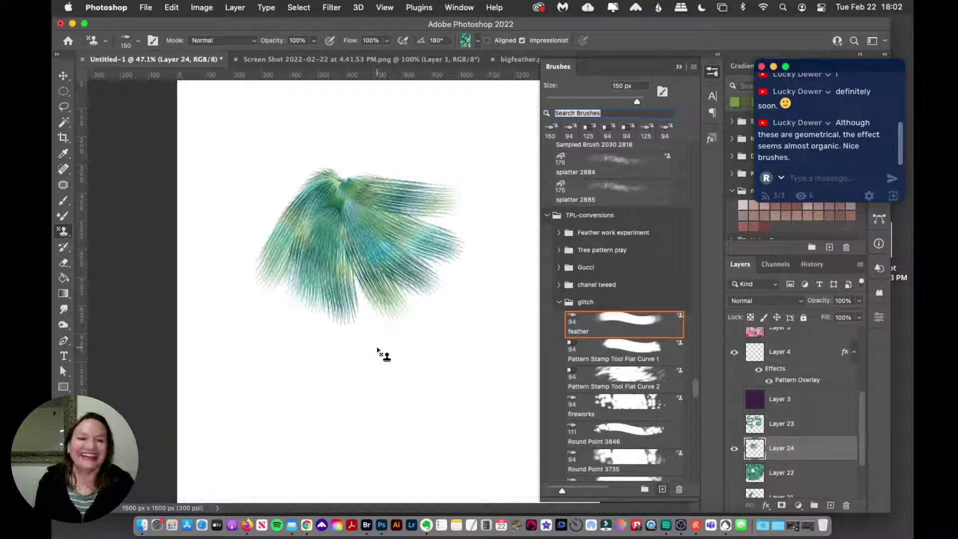
Clear the feather fan from Layer 24, test the Round Angle 3850 brush at 200 px with two winding strokes, and clear them.
key(super+a)
key(super+x)
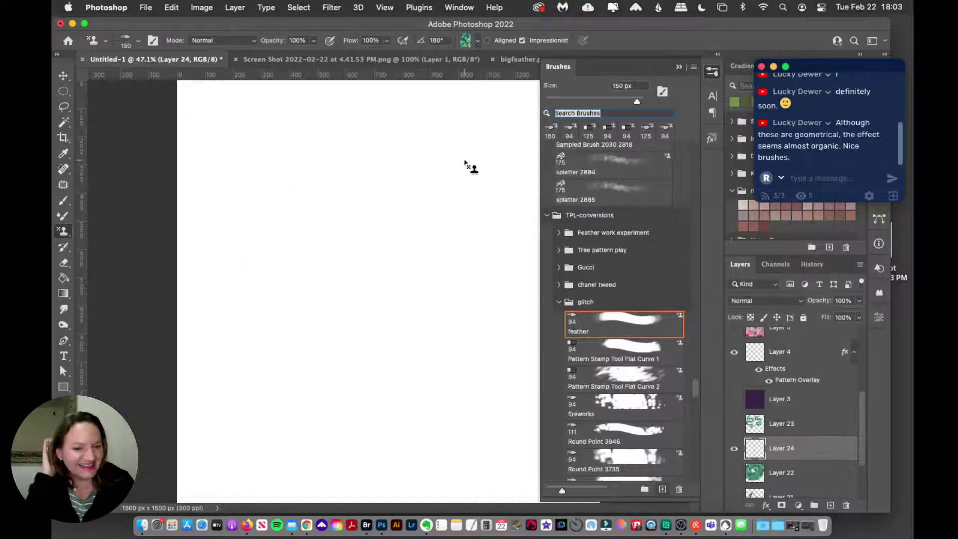
scroll(694, 397, down, 5)
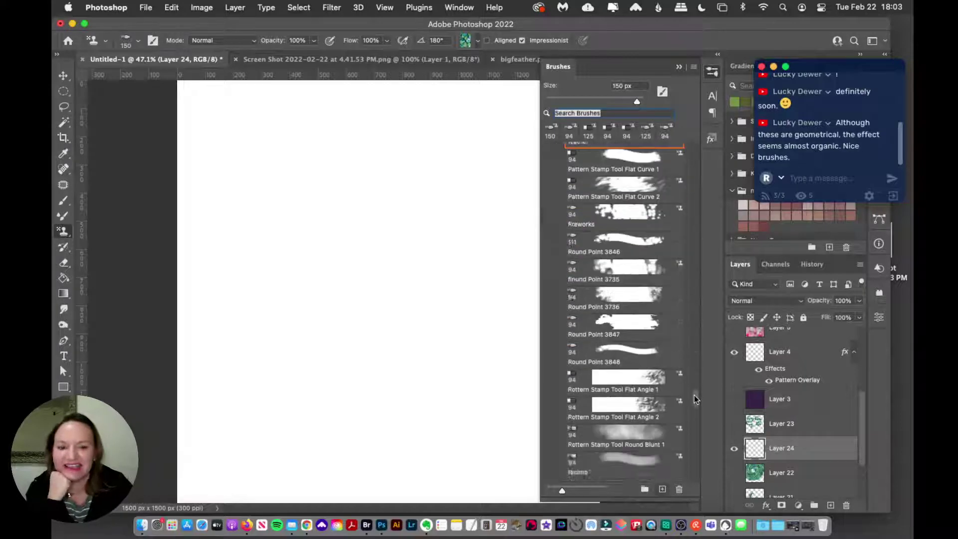
scroll(694, 399, down, 8)
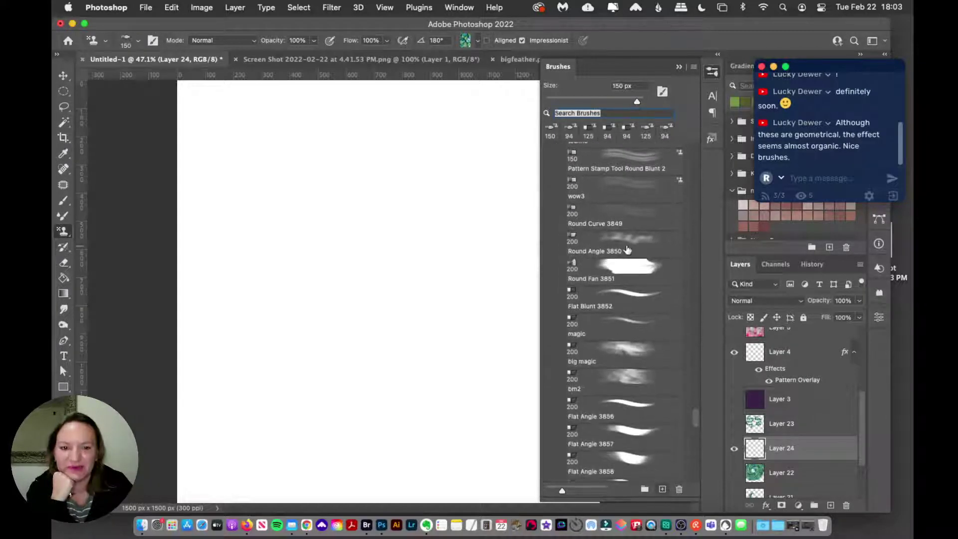
click(626, 250)
mouse_move(424, 203)
mouse_down()
mouse_move(445, 274)
mouse_move(429, 339)
mouse_up()
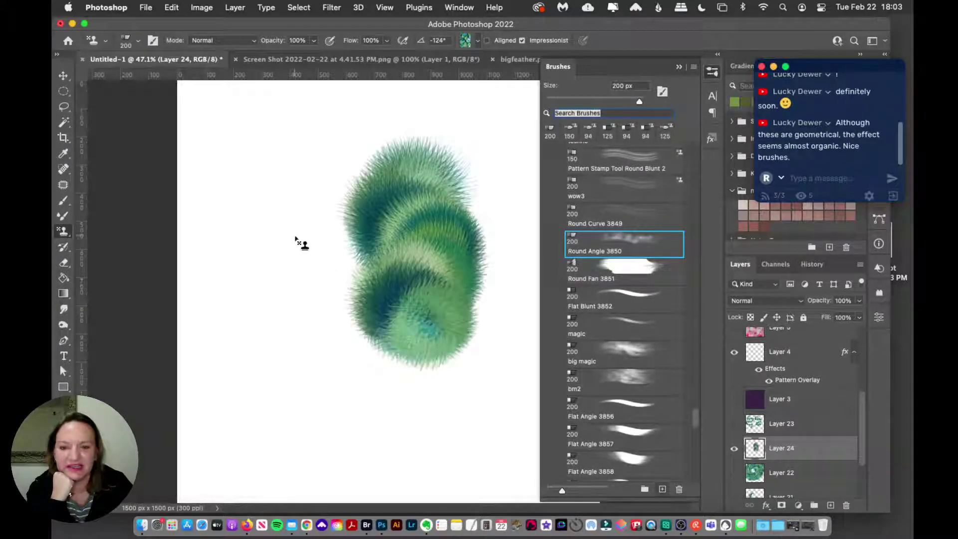
mouse_move(294, 240)
mouse_down()
mouse_move(309, 271)
mouse_move(291, 257)
mouse_move(284, 266)
mouse_move(301, 277)
mouse_move(264, 310)
mouse_move(277, 336)
mouse_move(335, 350)
mouse_move(343, 380)
mouse_up()
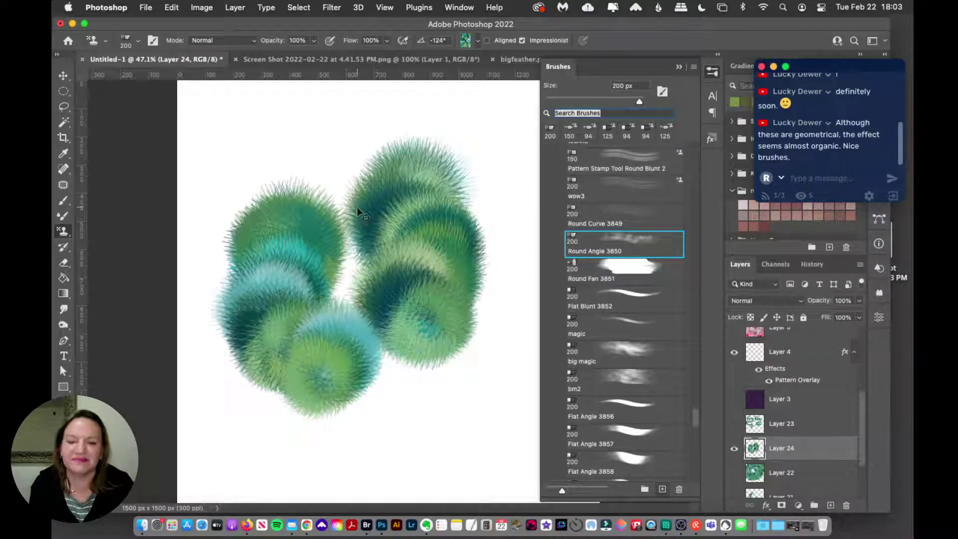
key(super+a)
key(Delete)
mouse_move(358, 196)
mouse_down()
mouse_move(360, 233)
mouse_move(368, 232)
mouse_up()
key(super+z)
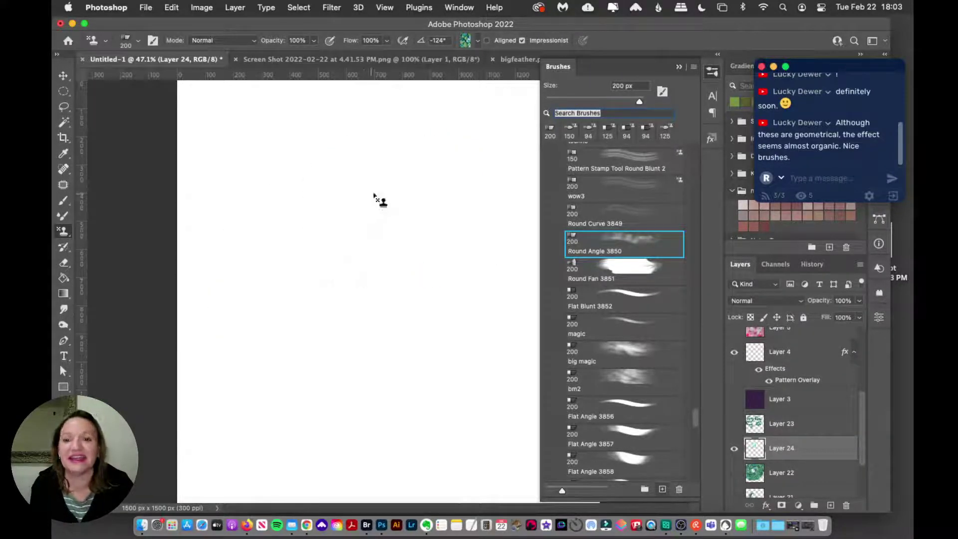
mouse_move(369, 190)
mouse_down()
mouse_move(342, 220)
mouse_move(382, 208)
mouse_move(367, 244)
mouse_move(404, 245)
mouse_move(355, 202)
mouse_move(373, 216)
mouse_move(365, 237)
mouse_move(421, 248)
mouse_up()
key(super+z)
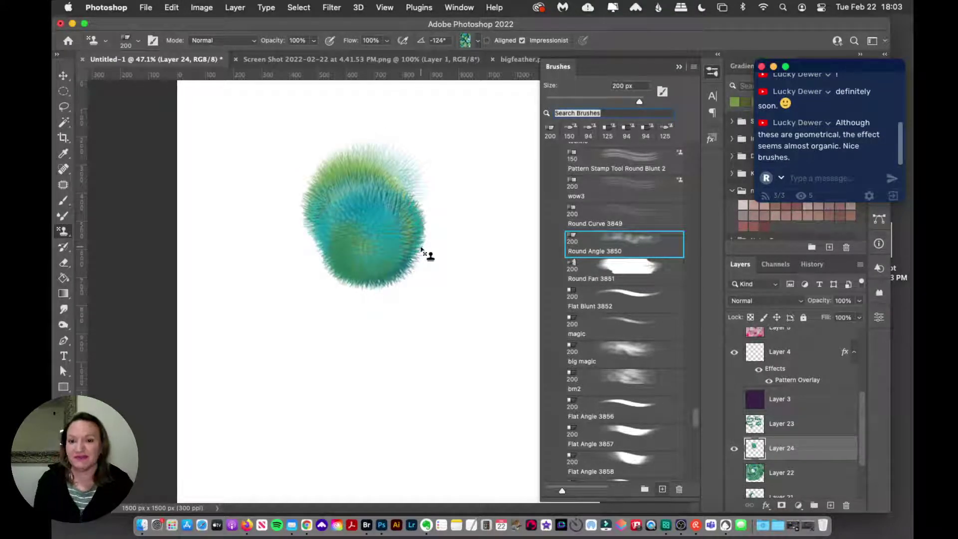
key(super+z)
Paint a cluster of overlapping fuzzy pom-poms across Layer 24 with short Round Angle 3850 strokes and dabs at 200 px.
drag(315, 166, 310, 190)
mouse_move(403, 168)
mouse_down()
mouse_move(394, 186)
mouse_move(412, 198)
mouse_up()
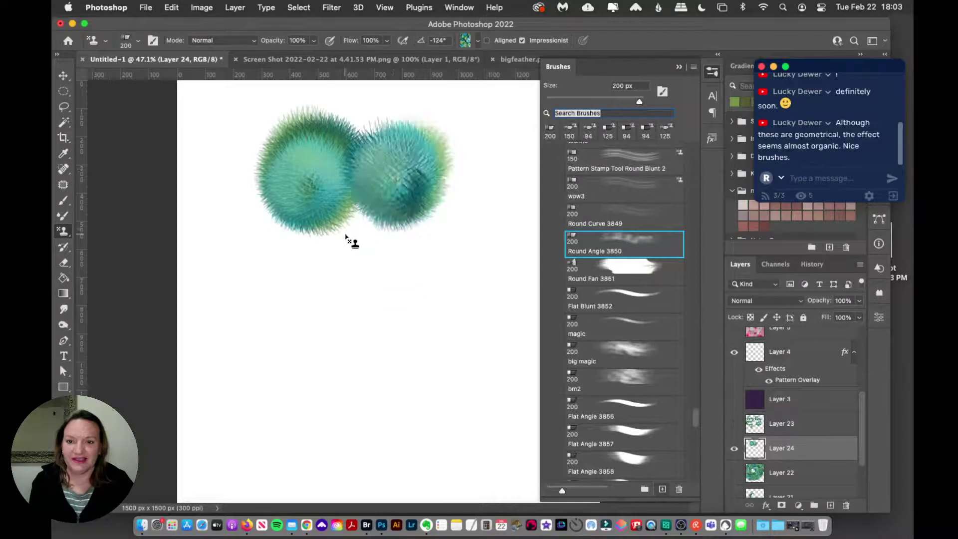
drag(349, 236, 353, 247)
drag(272, 236, 279, 243)
drag(246, 152, 234, 165)
drag(200, 224, 201, 249)
mouse_move(271, 324)
mouse_down()
mouse_move(361, 331)
mouse_move(405, 311)
mouse_up()
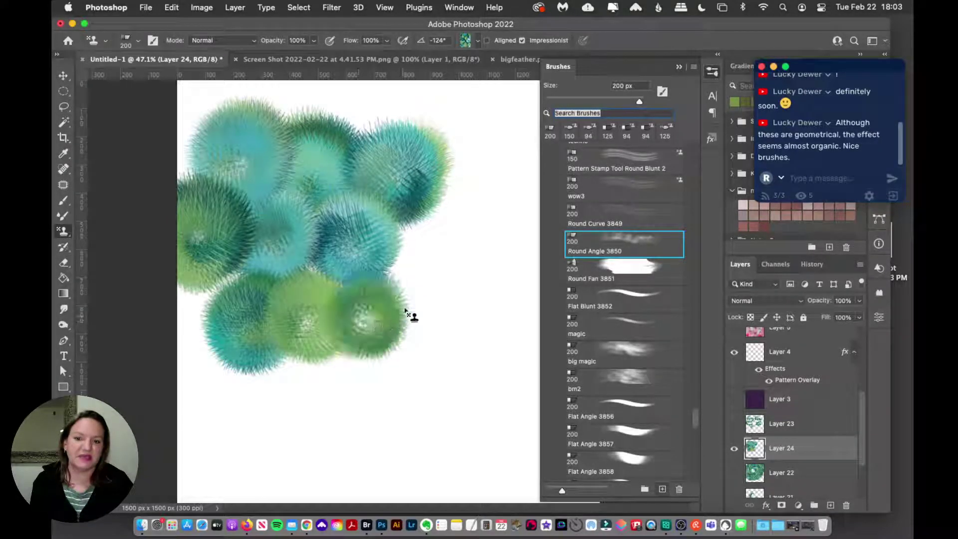
drag(413, 275, 409, 282)
drag(462, 211, 453, 228)
drag(183, 320, 180, 334)
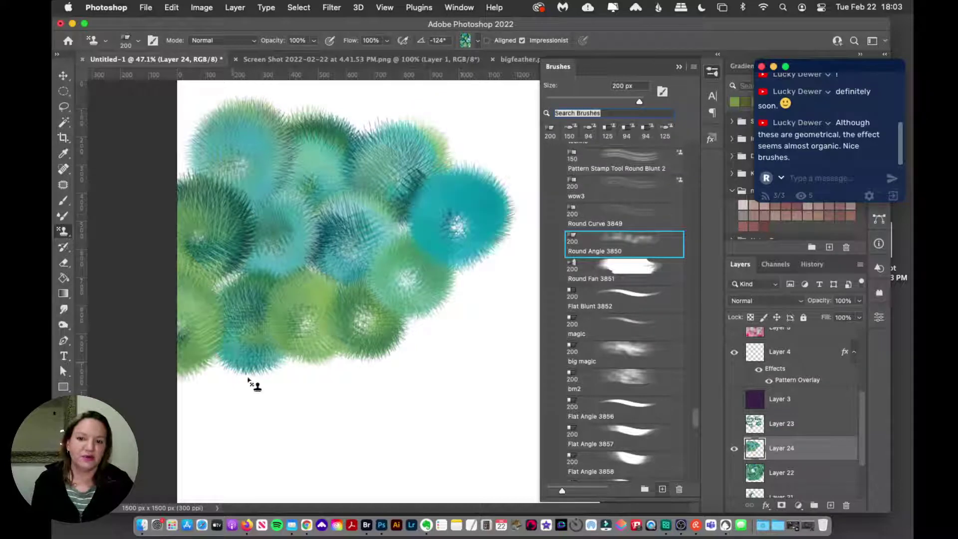
drag(221, 411, 213, 410)
drag(274, 412, 281, 410)
drag(341, 396, 347, 401)
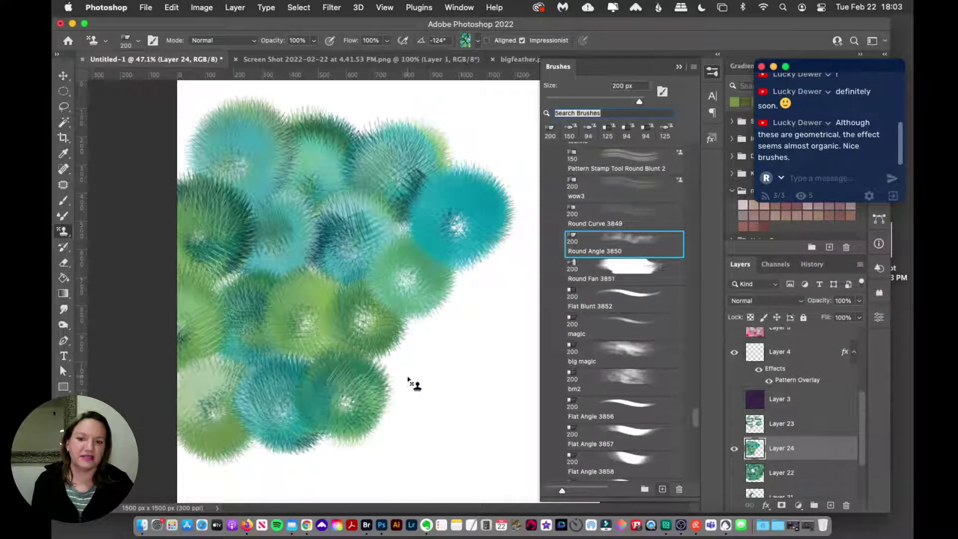
click(408, 380)
click(449, 324)
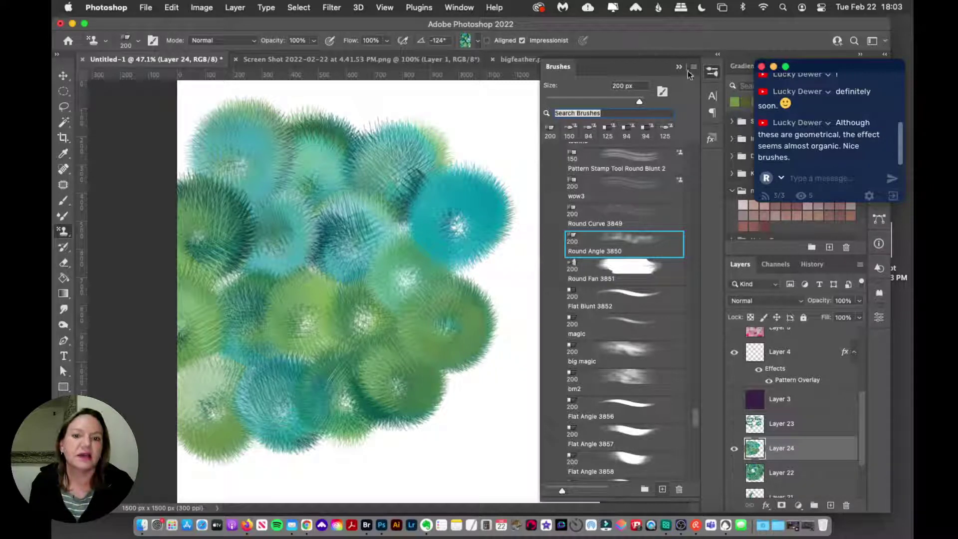
Move the chat window out of the way, examine the brush samples in bigfeather.psd, and return to the Untitled-1 document.
click(710, 72)
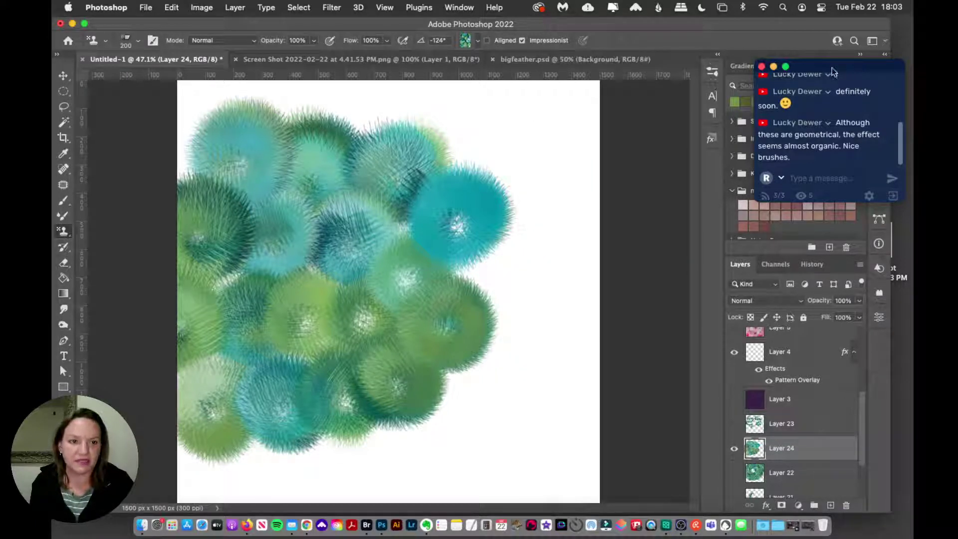
drag(831, 72, 841, 45)
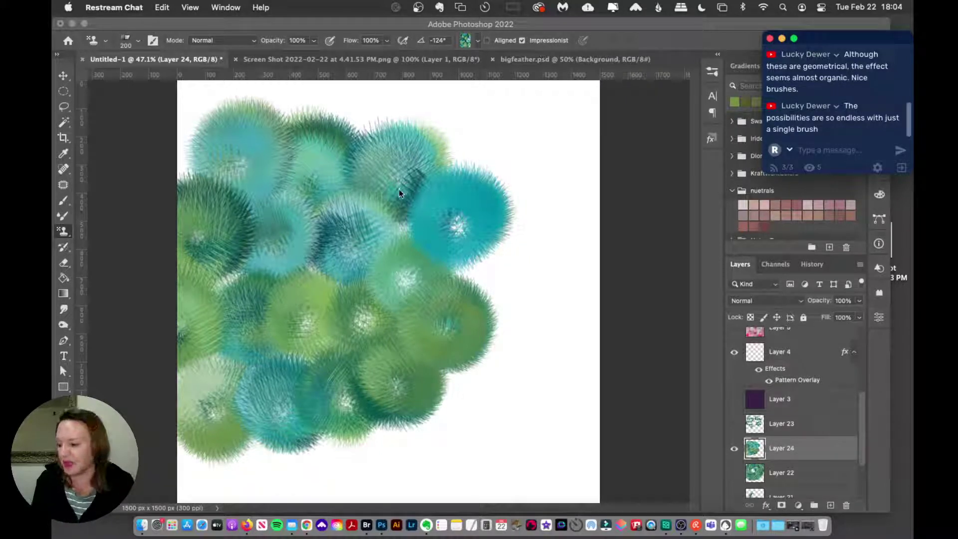
click(372, 57)
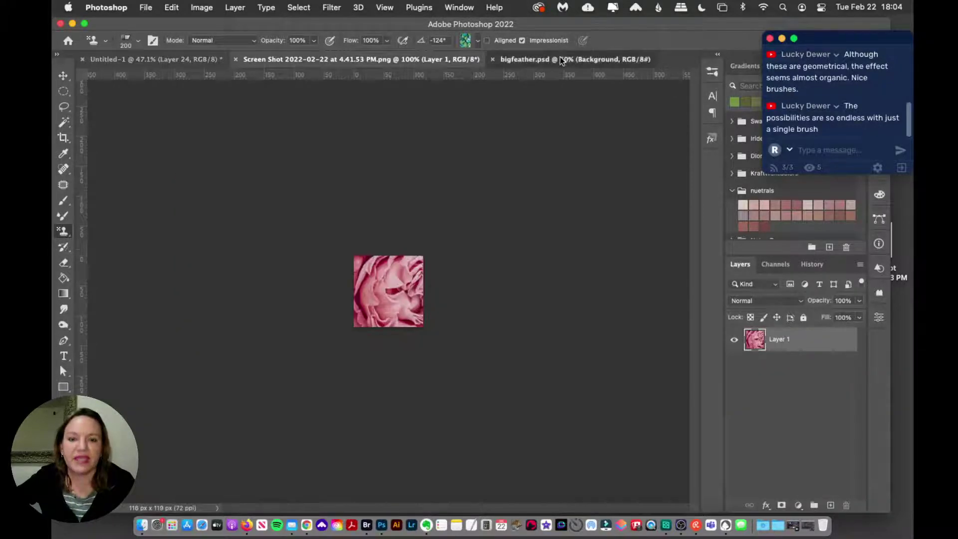
click(560, 56)
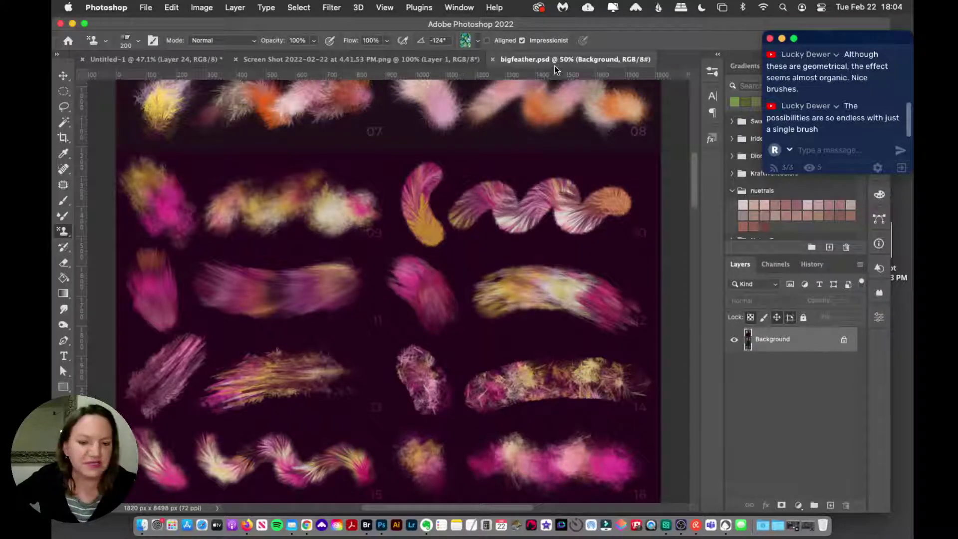
scroll(572, 83, up, 3)
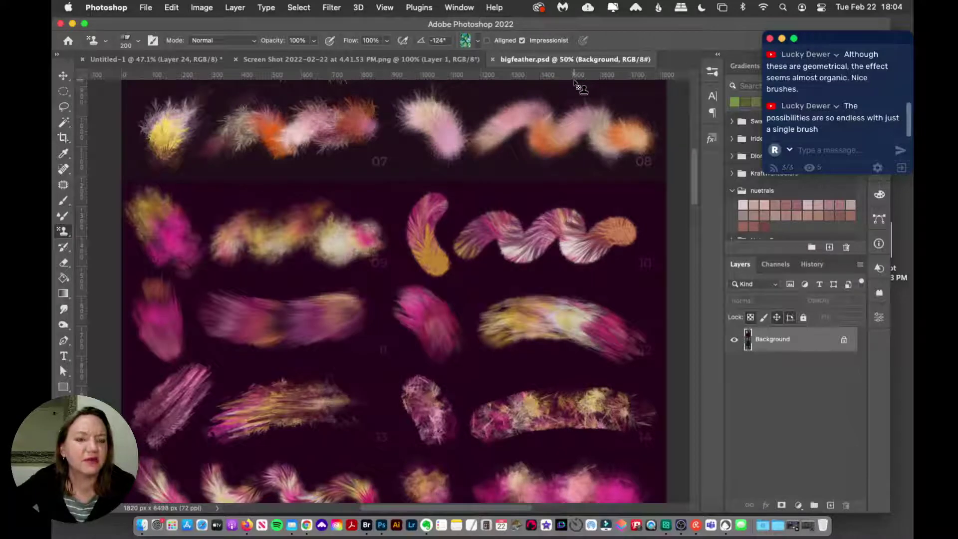
click(150, 59)
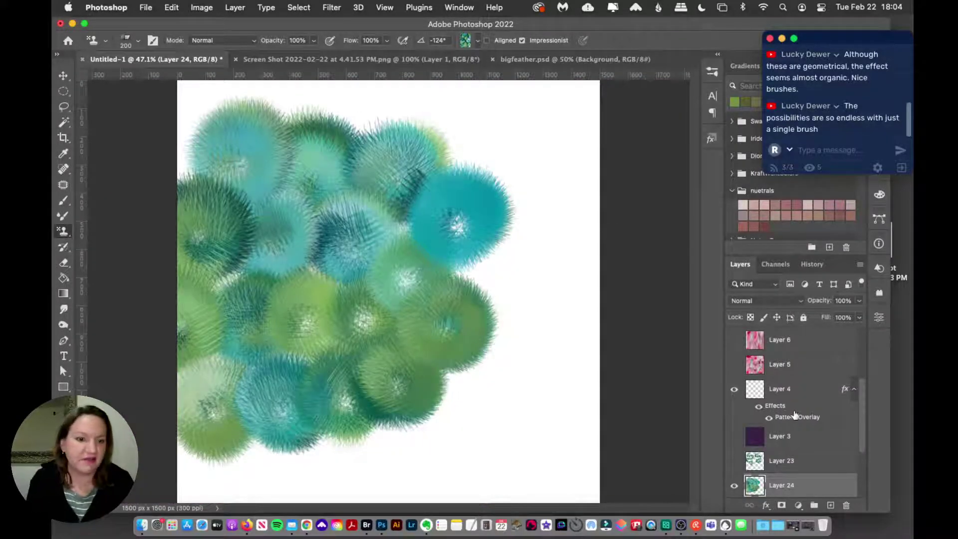
Clear the pom-poms from Layer 24 and add a new empty layer directly above Layer 10.
key(super+a)
key(BackSpace)
scroll(772, 402, up, 4)
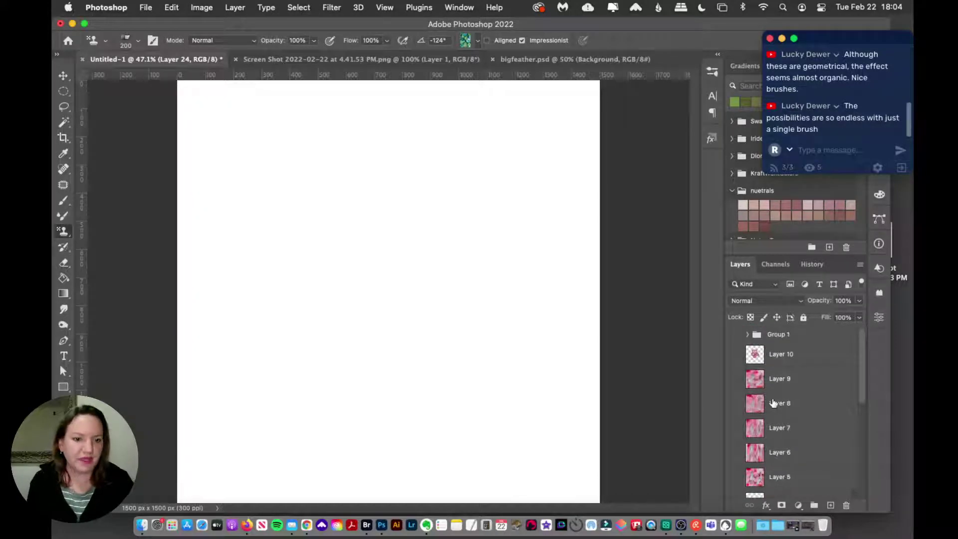
click(803, 364)
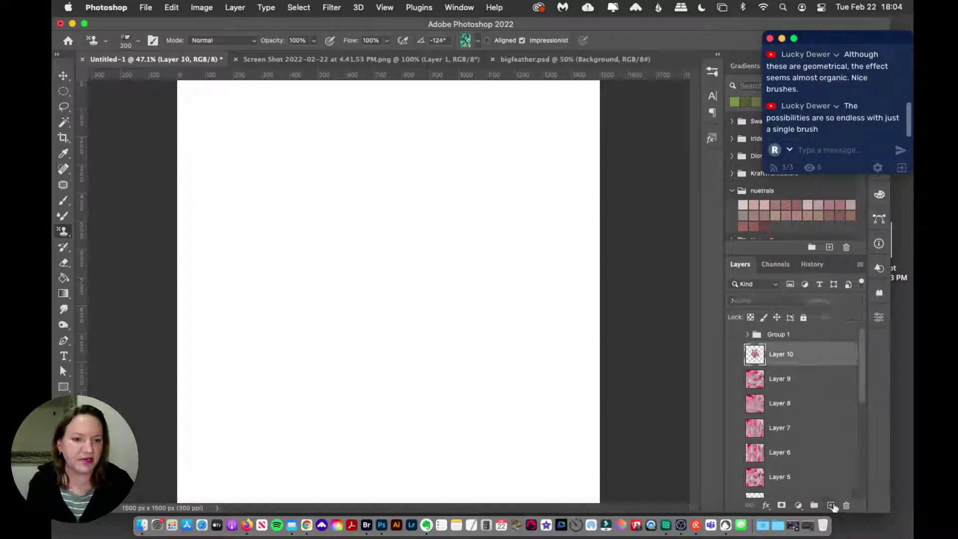
click(832, 505)
Shorten the brush list by collapsing the expanded groups, including basics and PS Feather Couture Fantasies.
click(713, 73)
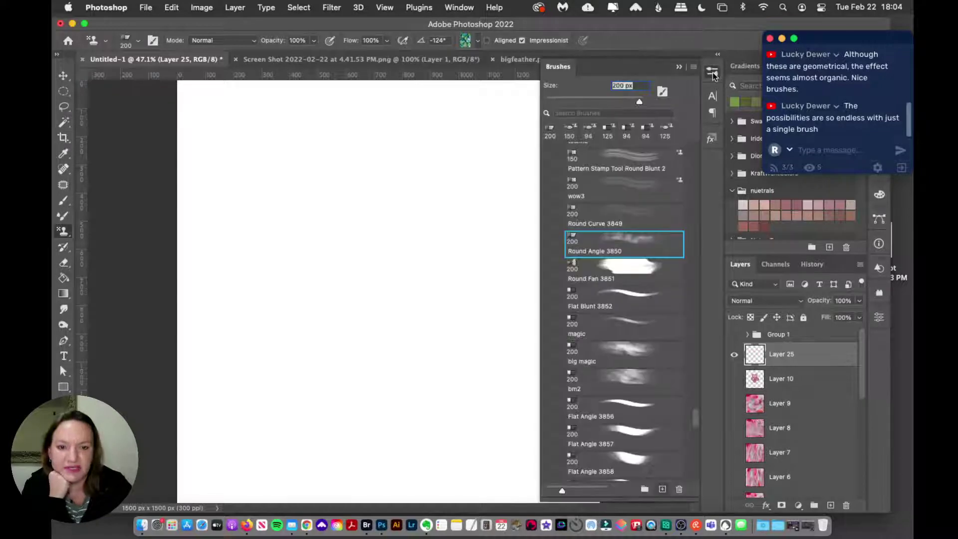
scroll(572, 199, up, 10)
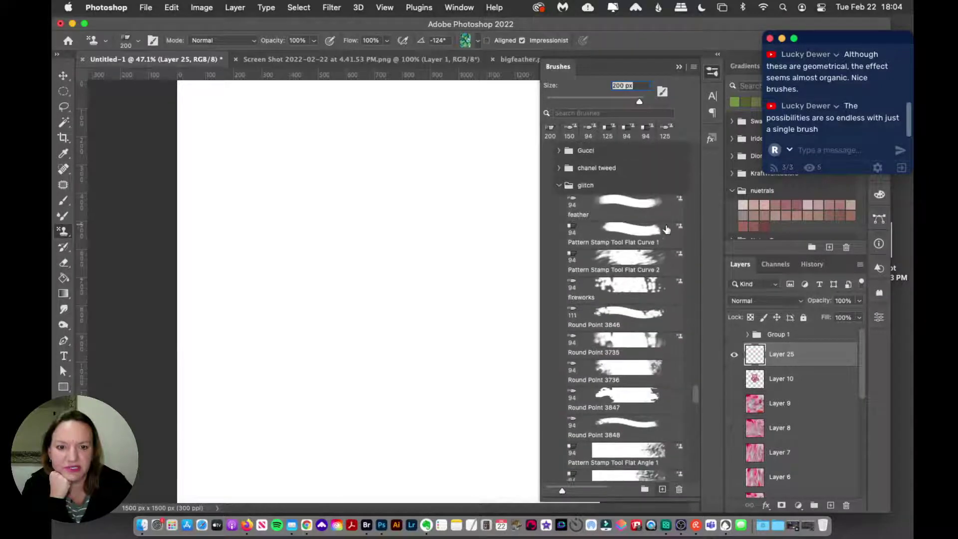
scroll(571, 200, up, 10)
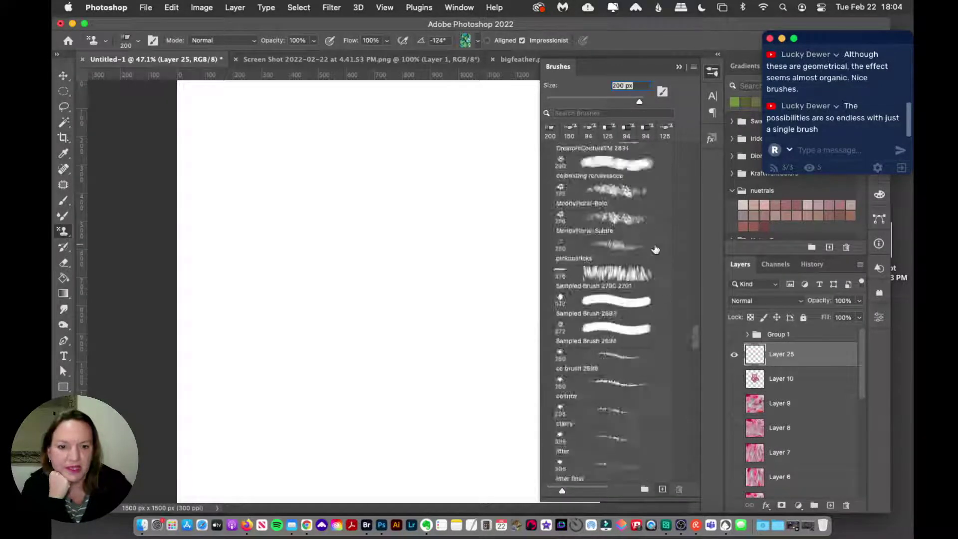
scroll(658, 248, up, 10)
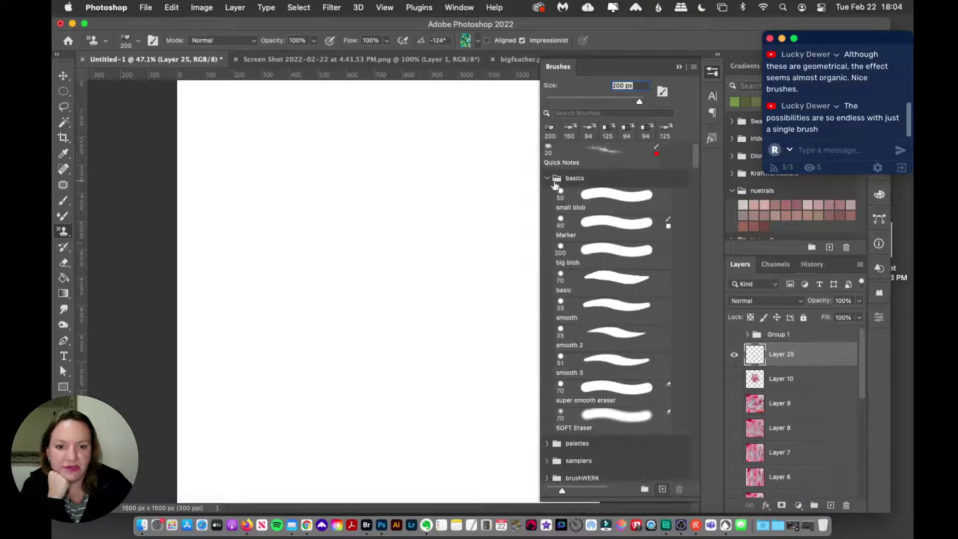
click(547, 178)
scroll(588, 224, down, 5)
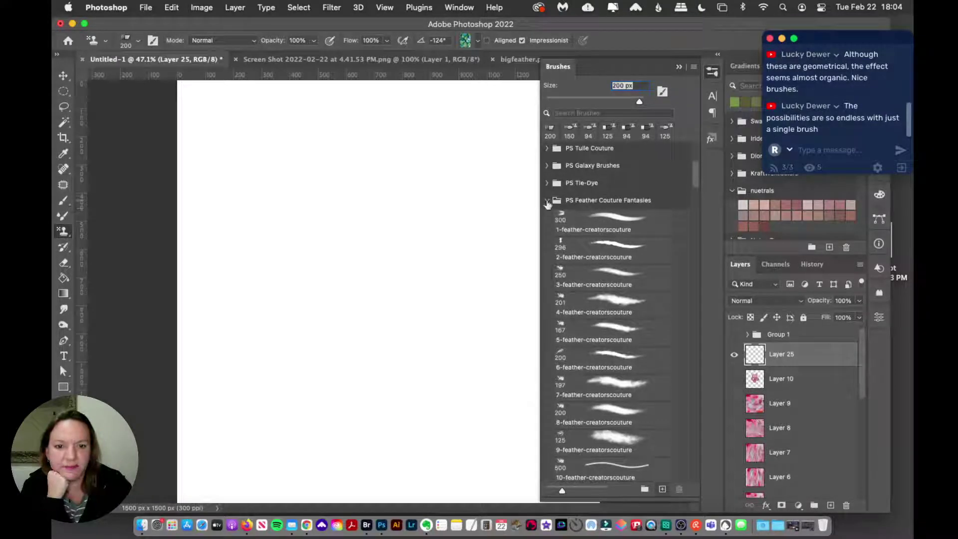
click(549, 202)
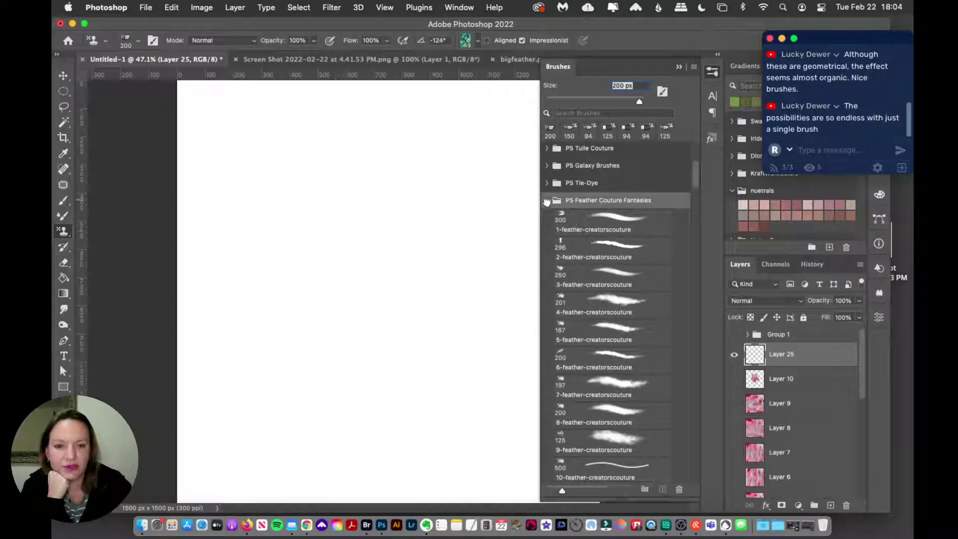
click(546, 201)
scroll(578, 229, down, 5)
click(547, 221)
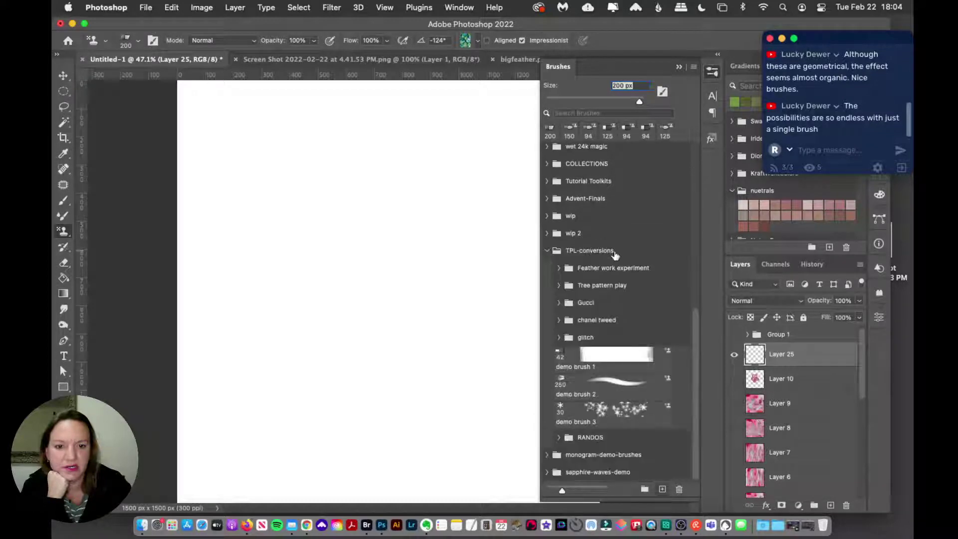
Expand the Paint Pulling group inside COLLECTIONS and select the paint pulling 1 brush.
scroll(608, 264, up, 3)
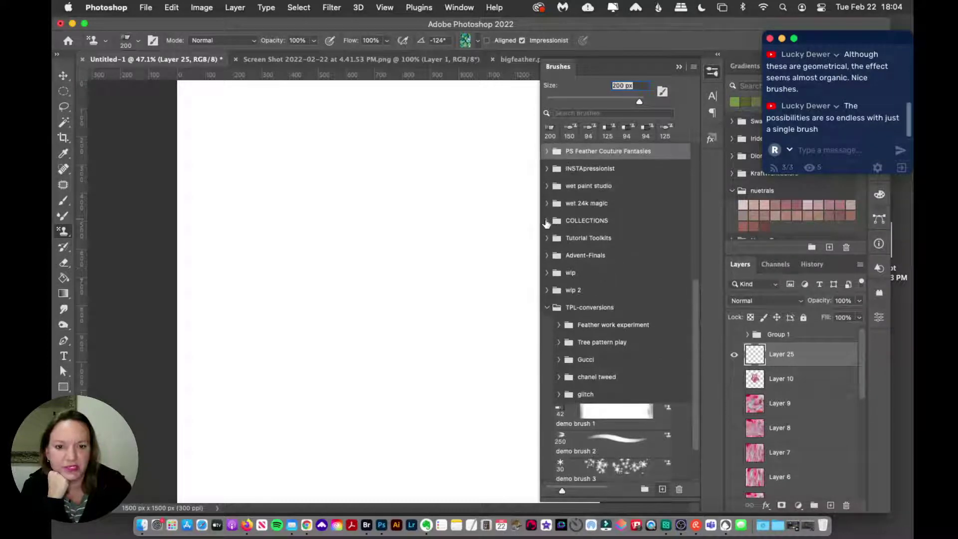
click(547, 221)
scroll(648, 304, down, 5)
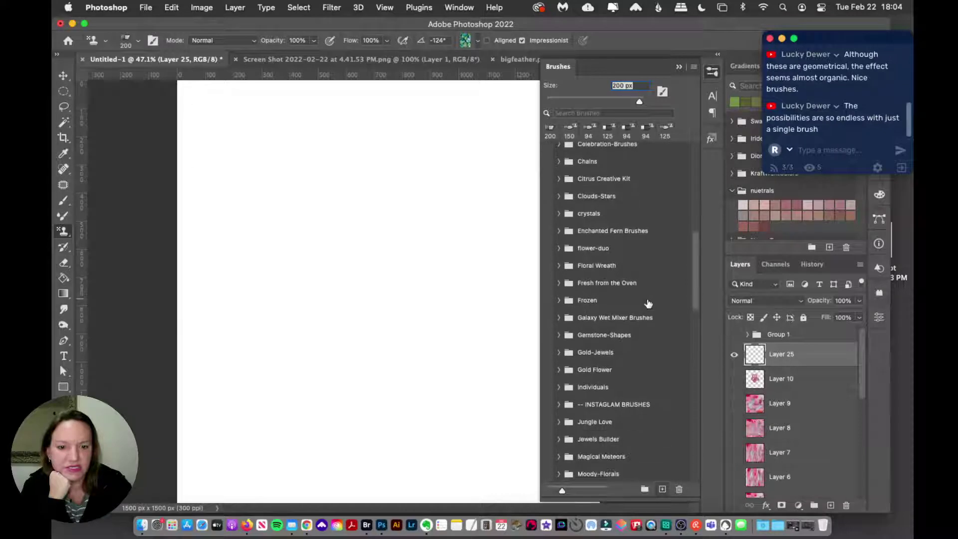
scroll(648, 304, down, 6)
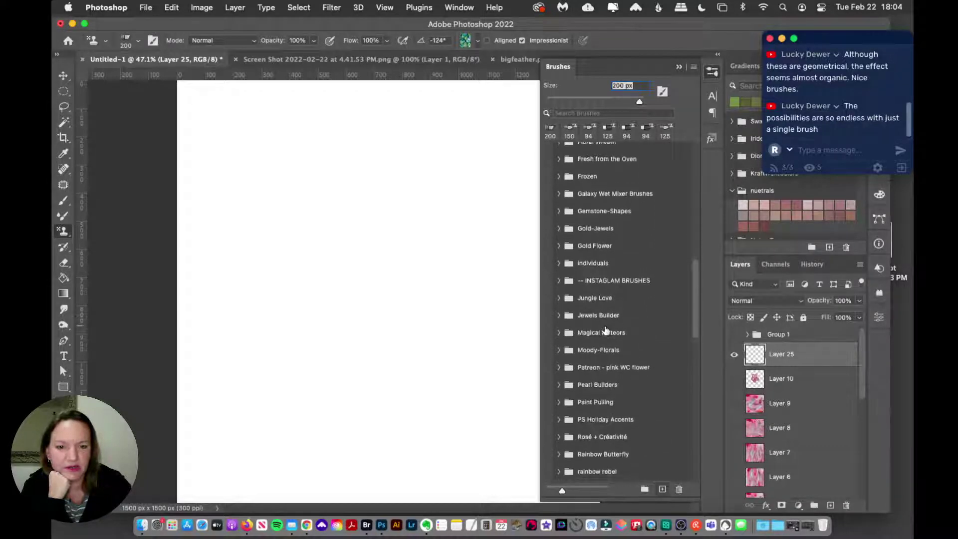
scroll(604, 330, down, 2)
click(559, 360)
scroll(573, 349, down, 6)
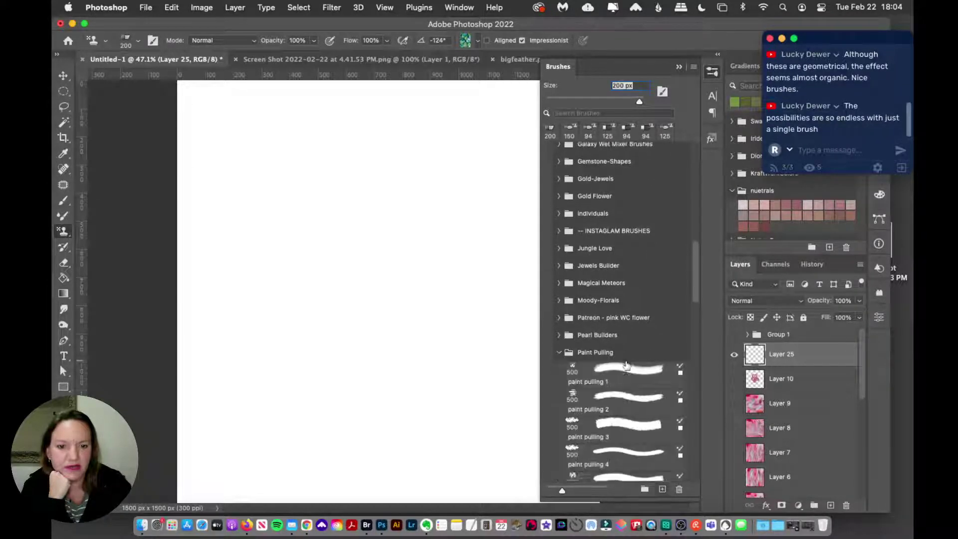
click(627, 260)
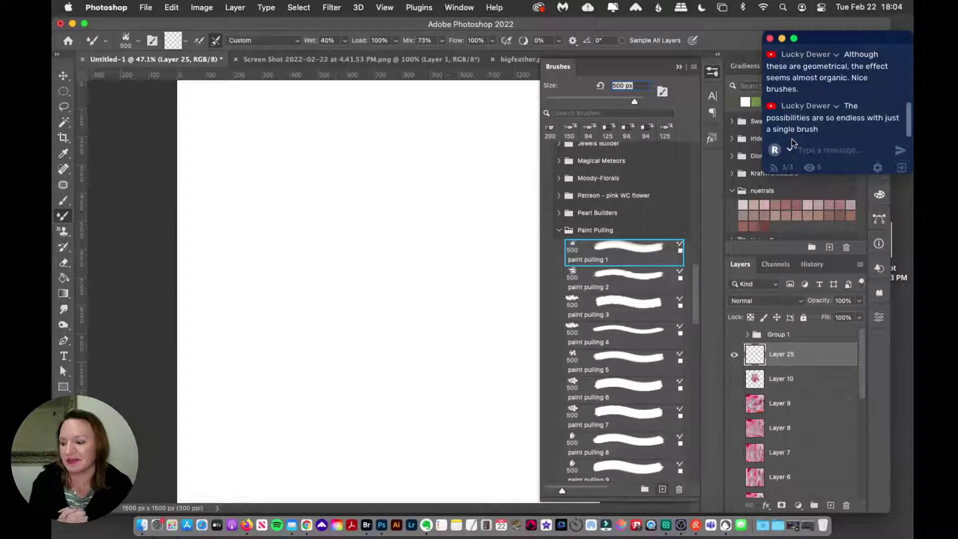
Hide the brush list, switch from the Mixer Brush back to the Pattern Stamp Tool, and show the tools grouped with it.
click(703, 72)
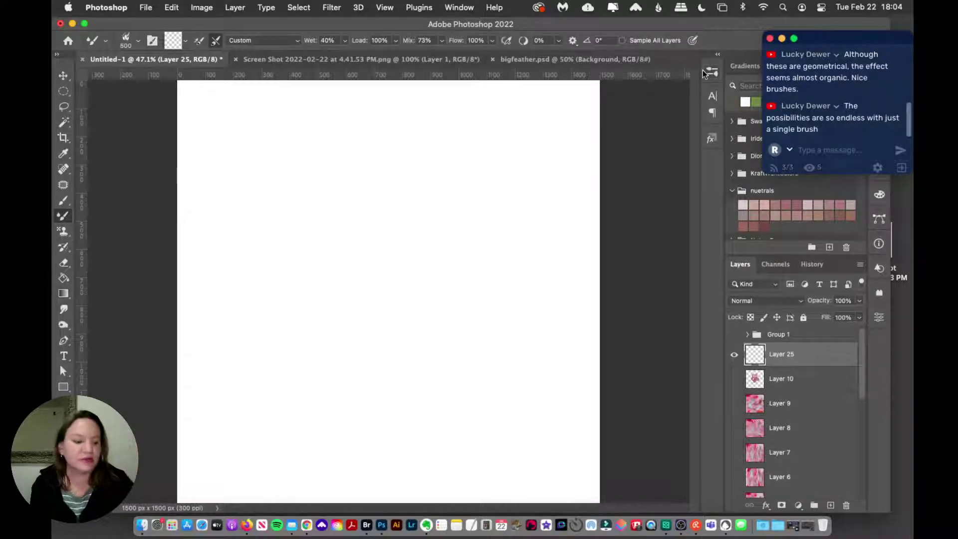
click(555, 58)
click(174, 59)
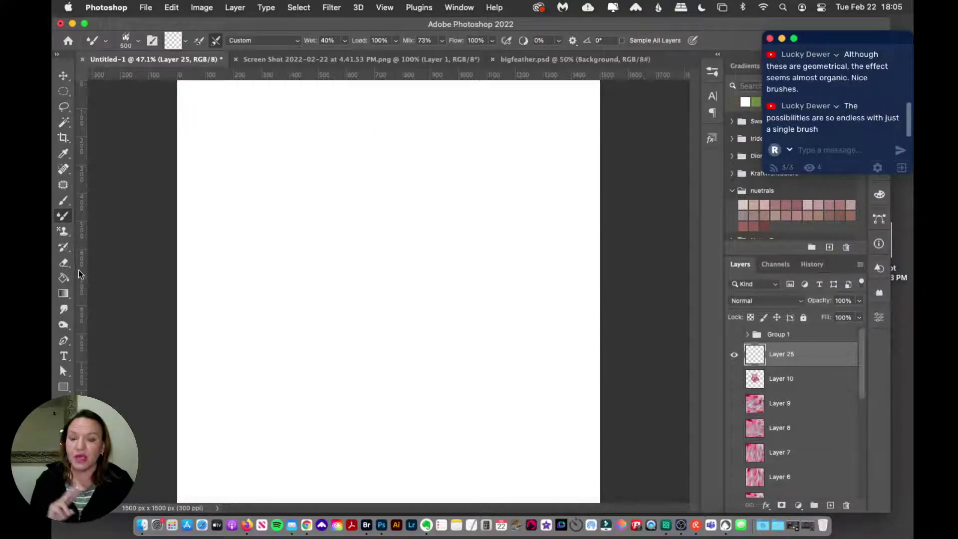
click(64, 232)
right_click(64, 233)
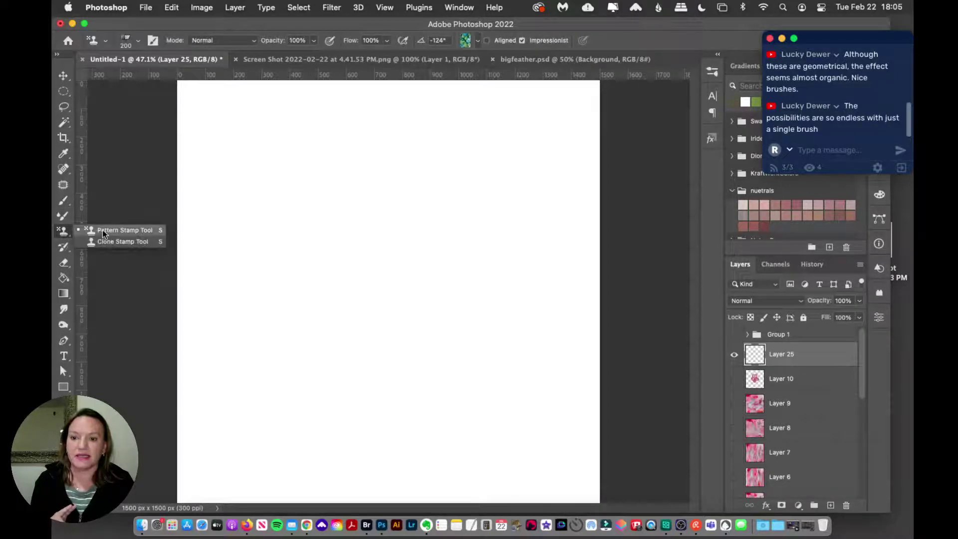
Select the paint pulling 2 and paint pulling 1 brushes in turn, switching back to the Pattern Stamp Tool after each.
click(103, 230)
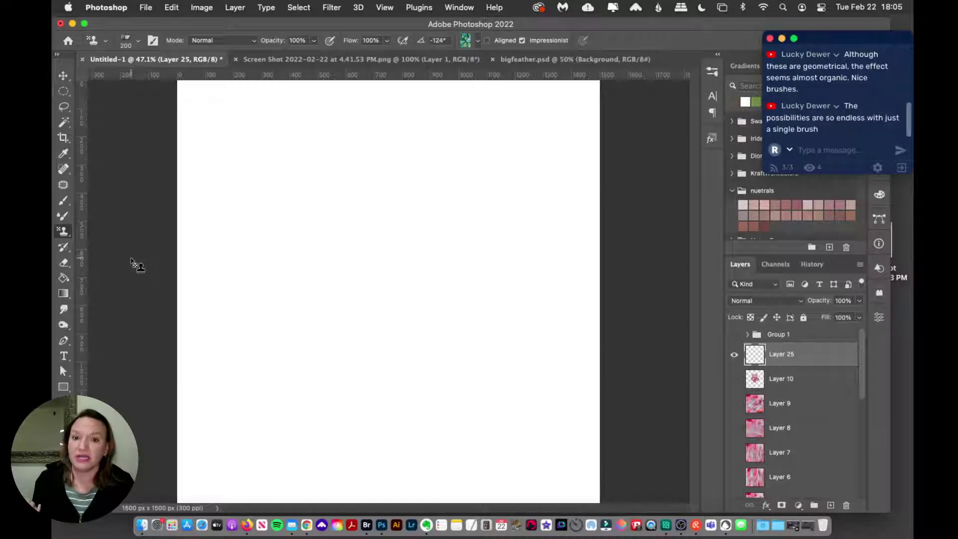
click(712, 71)
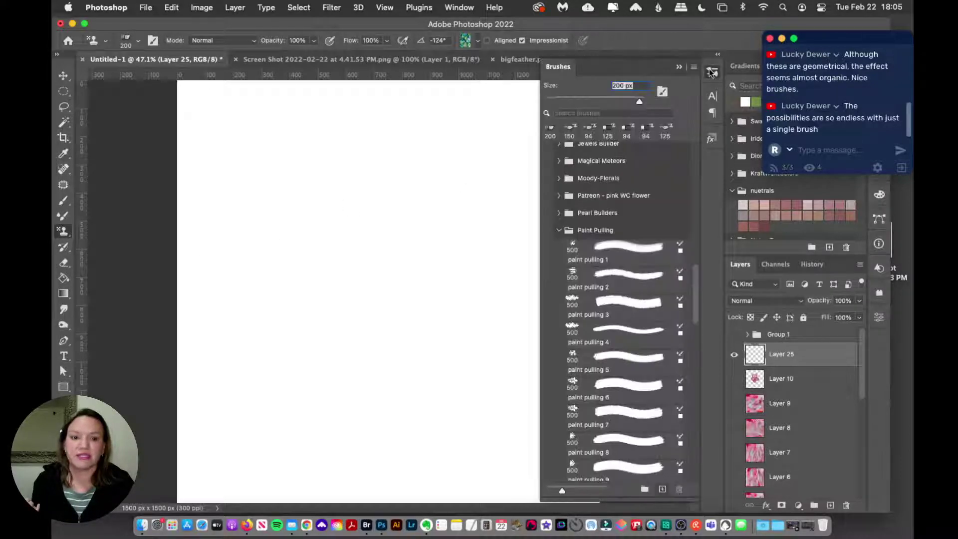
scroll(698, 295, down, 2)
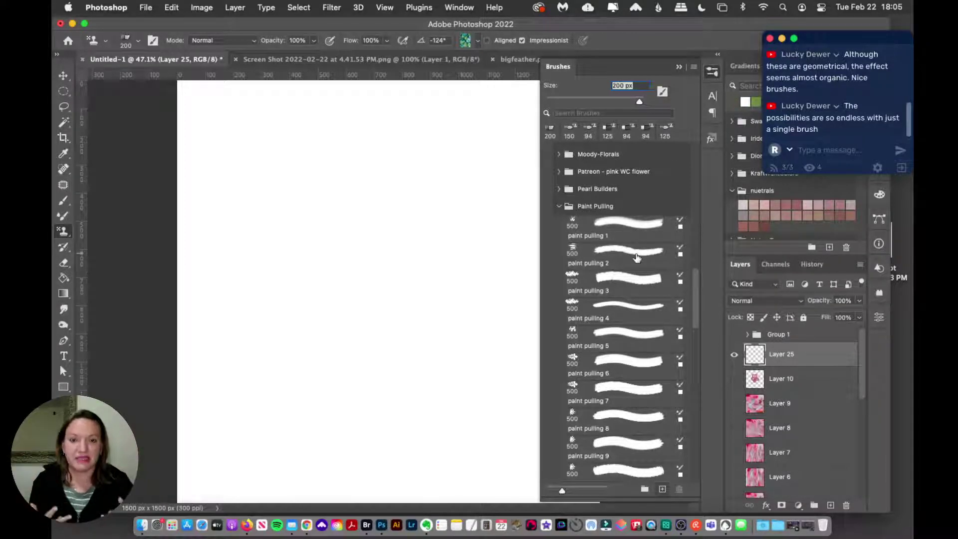
click(636, 257)
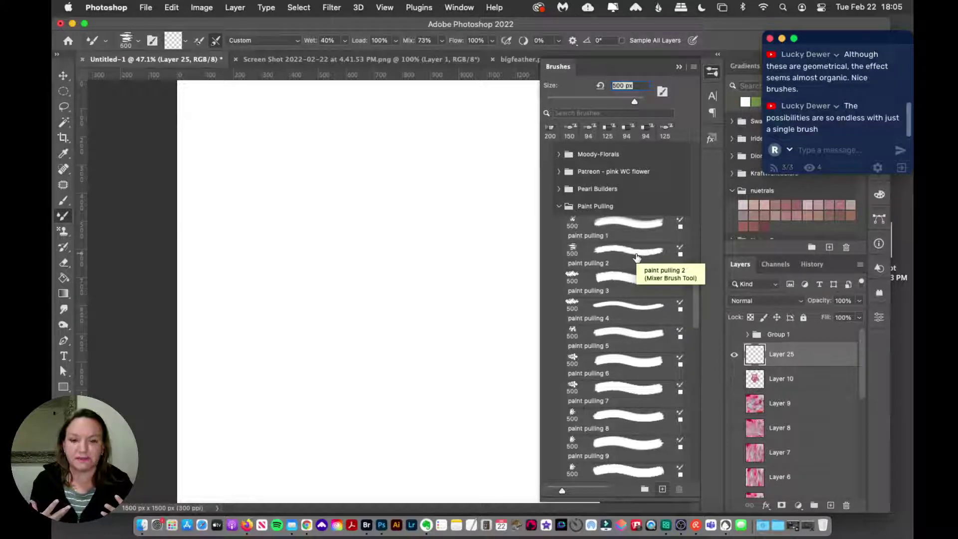
key(s)
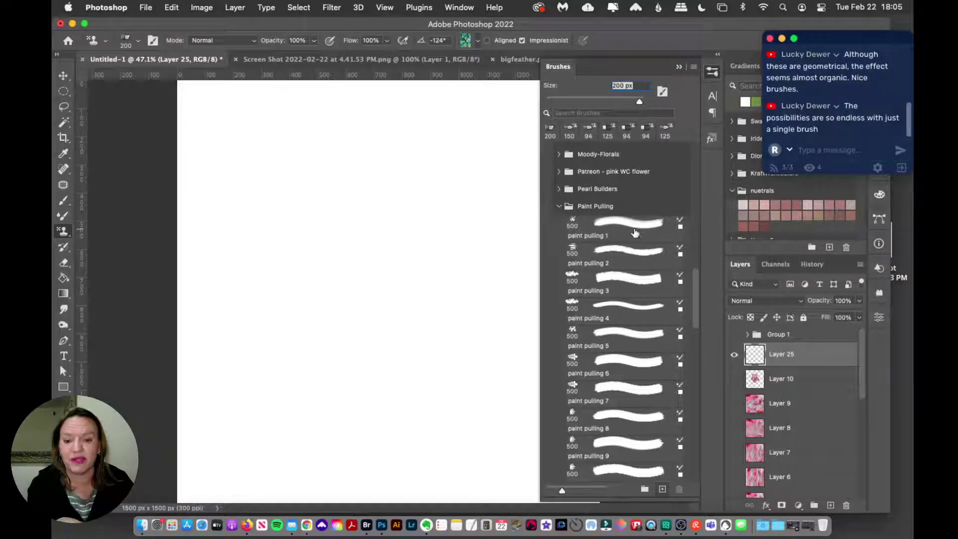
click(635, 226)
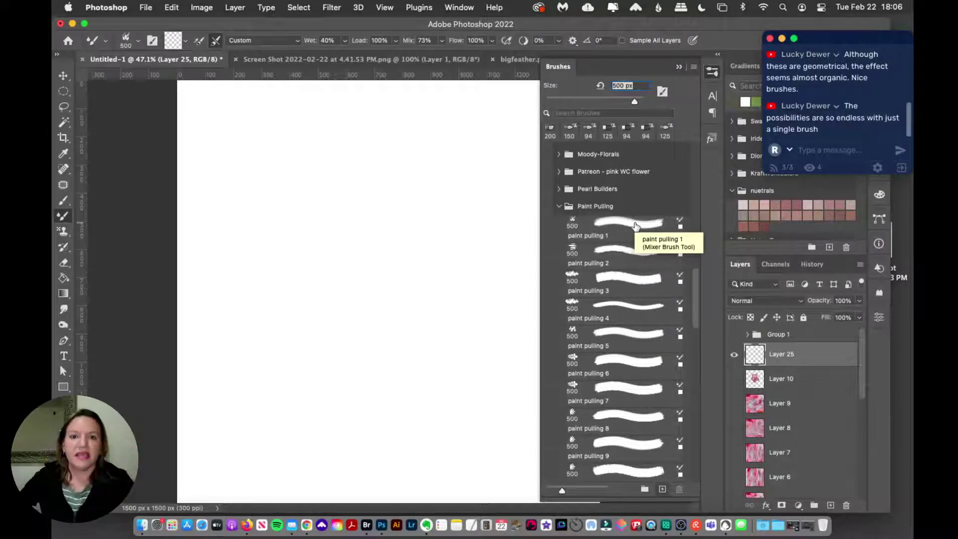
key(s)
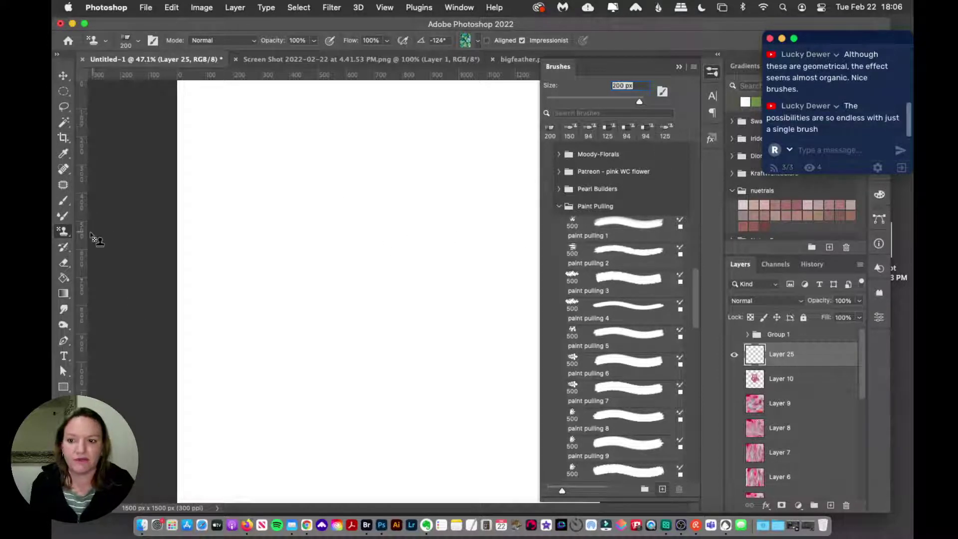
Show the pattern presets and choose the 1 impressionist-creatorscouture brush from the PS modern impressionist V2 group for the Pattern Stamp Tool.
click(465, 42)
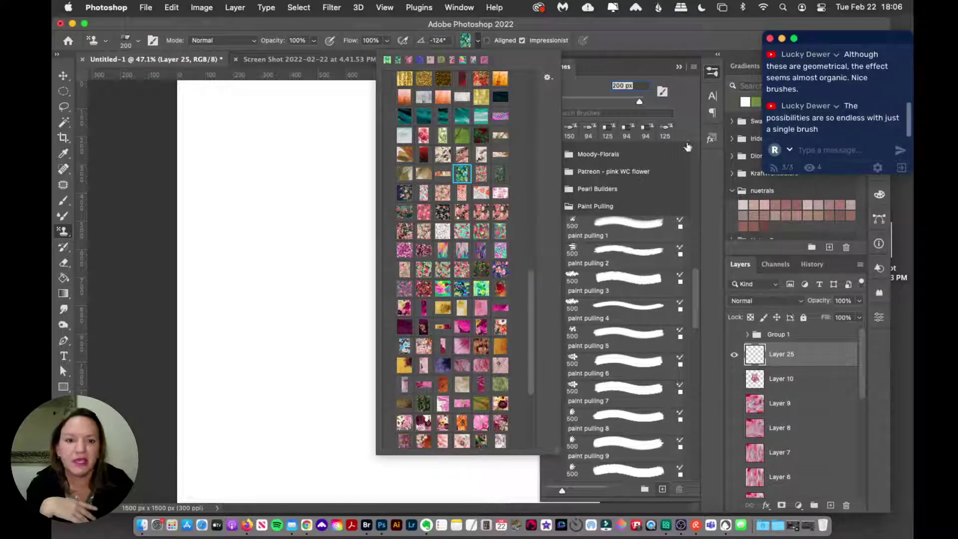
drag(694, 297, 692, 165)
click(554, 249)
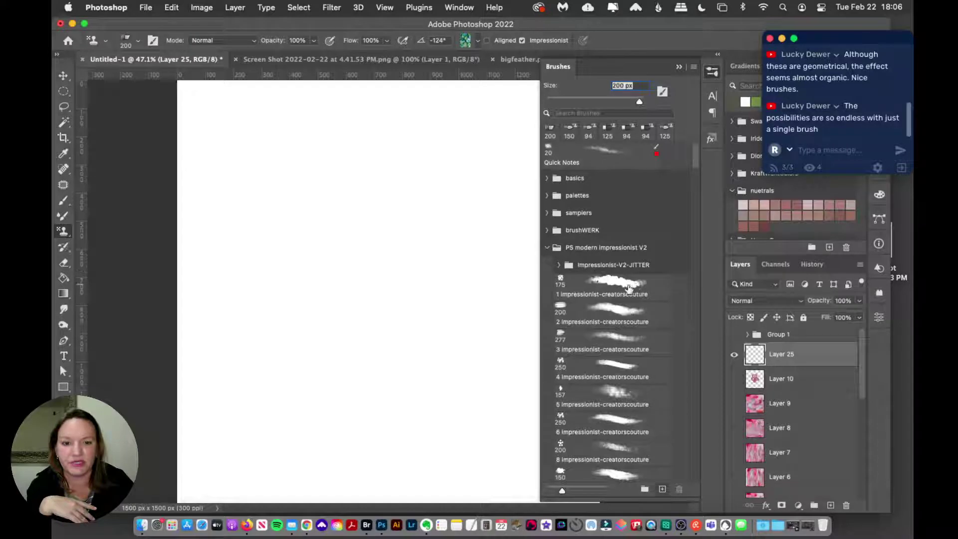
click(635, 294)
click(712, 73)
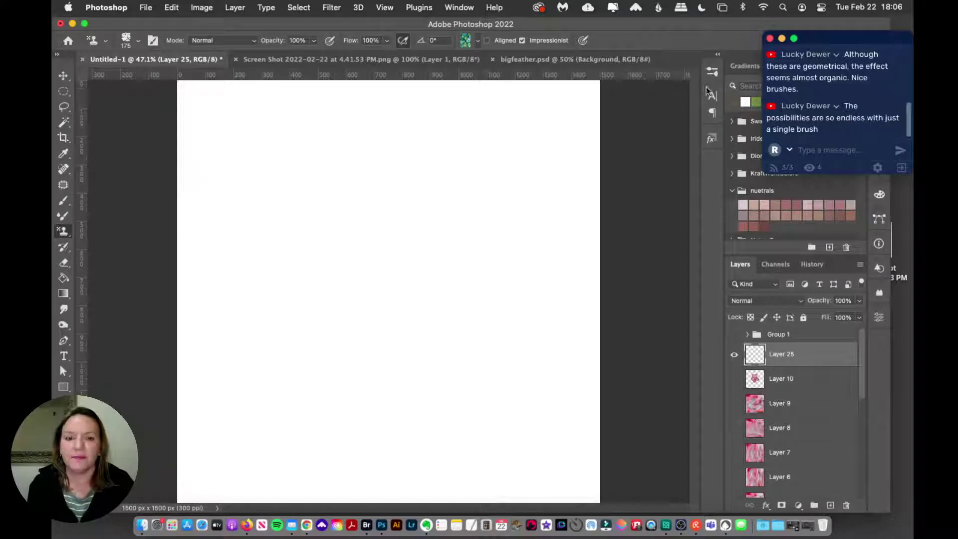
click(712, 73)
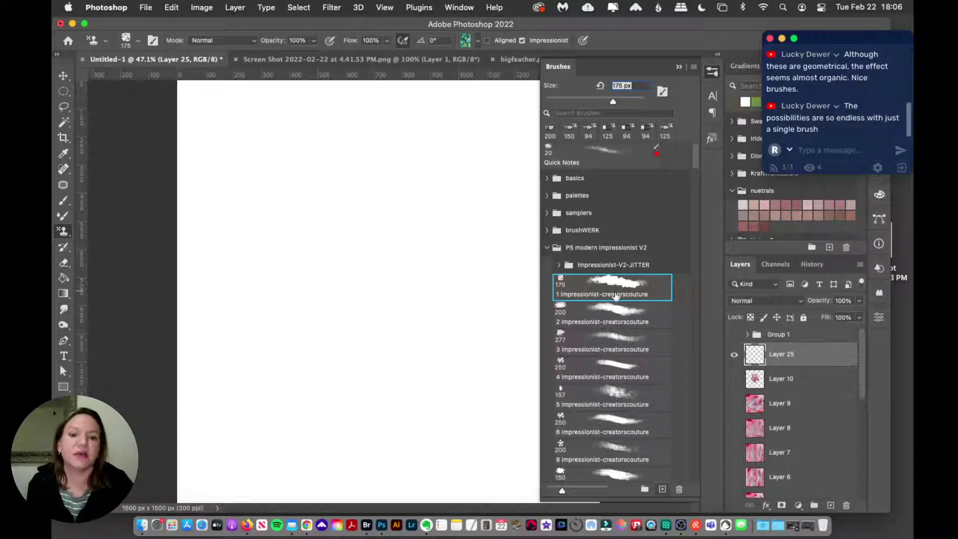
click(710, 74)
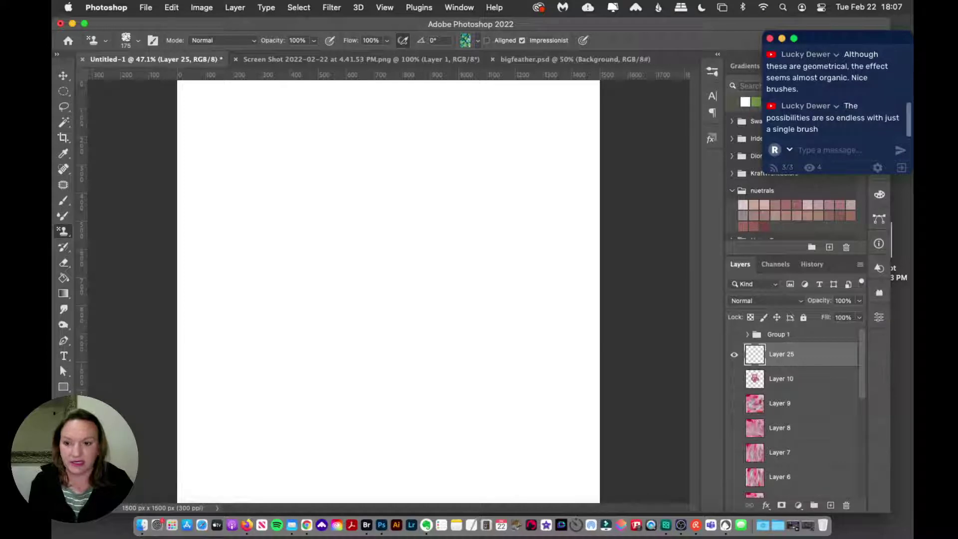
key(z)
alt+click(383, 335)
mouse_move(391, 334)
mouse_down()
mouse_move(414, 328)
mouse_move(413, 318)
mouse_up()
click(63, 231)
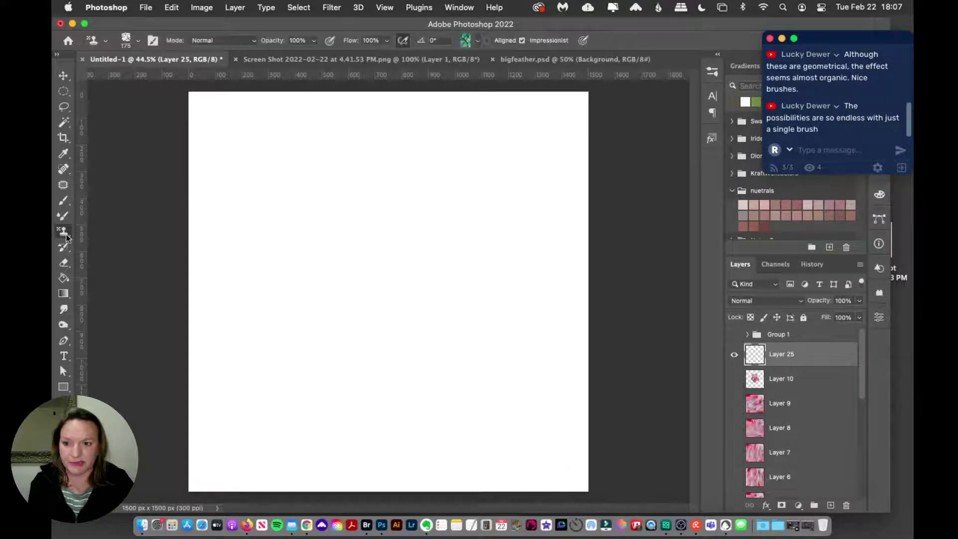
mouse_move(207, 92)
mouse_down()
mouse_move(201, 118)
mouse_move(245, 110)
mouse_up()
key(super+z)
key(super+z)
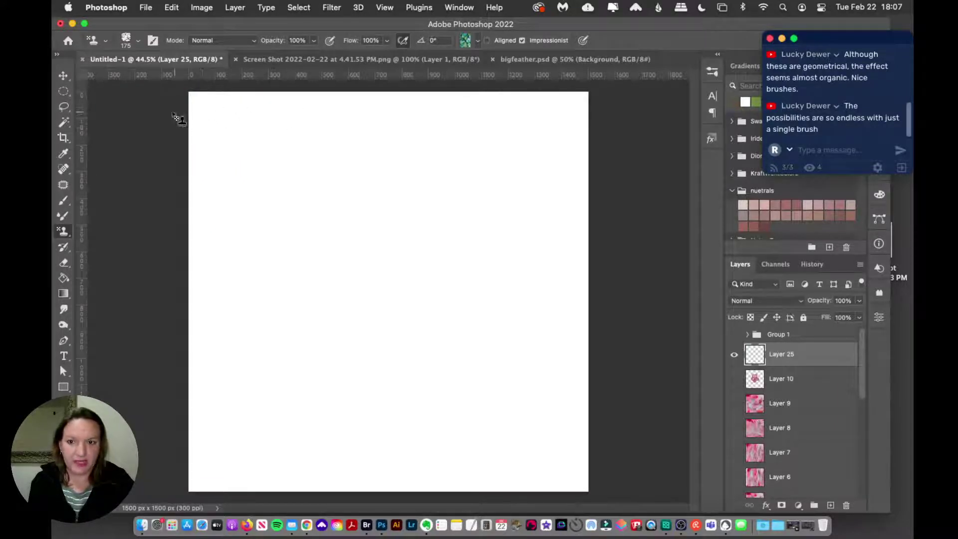
Paint the green and teal pattern on Layer 25 in horizontal rows, covering about the upper two thirds of the canvas.
mouse_move(178, 118)
mouse_down()
mouse_move(331, 106)
mouse_move(622, 121)
mouse_up()
drag(199, 104, 568, 107)
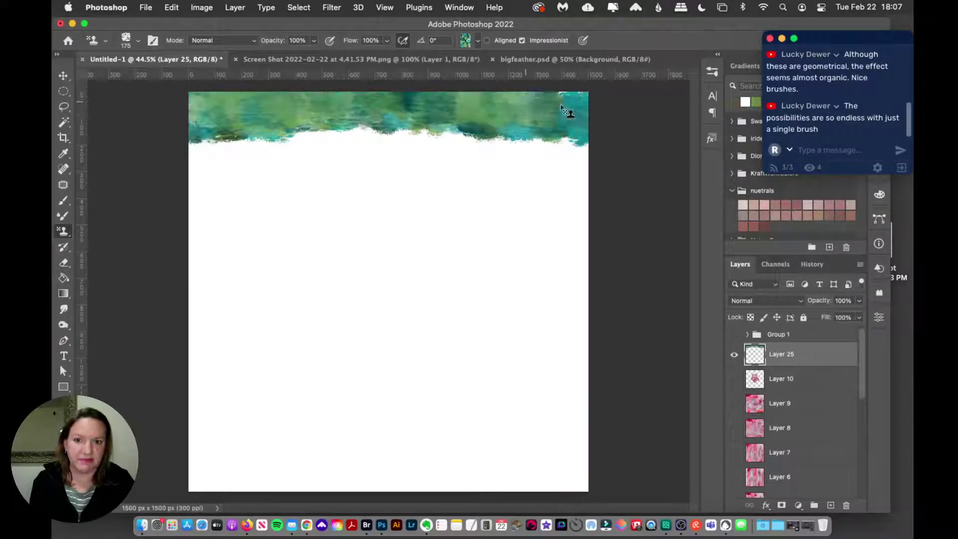
mouse_move(192, 145)
mouse_down()
mouse_move(630, 160)
mouse_move(229, 158)
mouse_move(287, 177)
mouse_move(199, 186)
mouse_move(509, 193)
mouse_move(457, 188)
mouse_up()
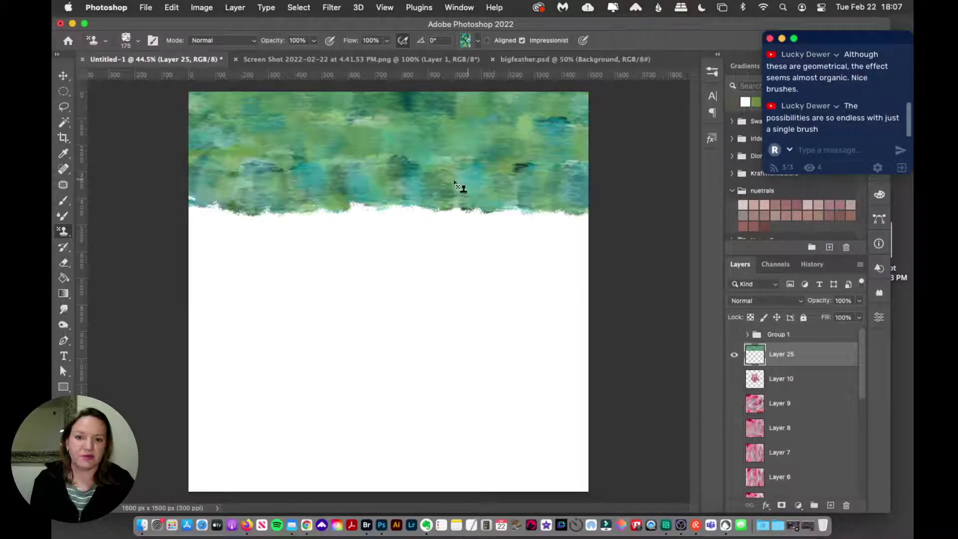
mouse_move(142, 238)
mouse_down()
mouse_move(323, 219)
mouse_move(190, 214)
mouse_move(415, 222)
mouse_move(341, 210)
mouse_move(607, 220)
mouse_up()
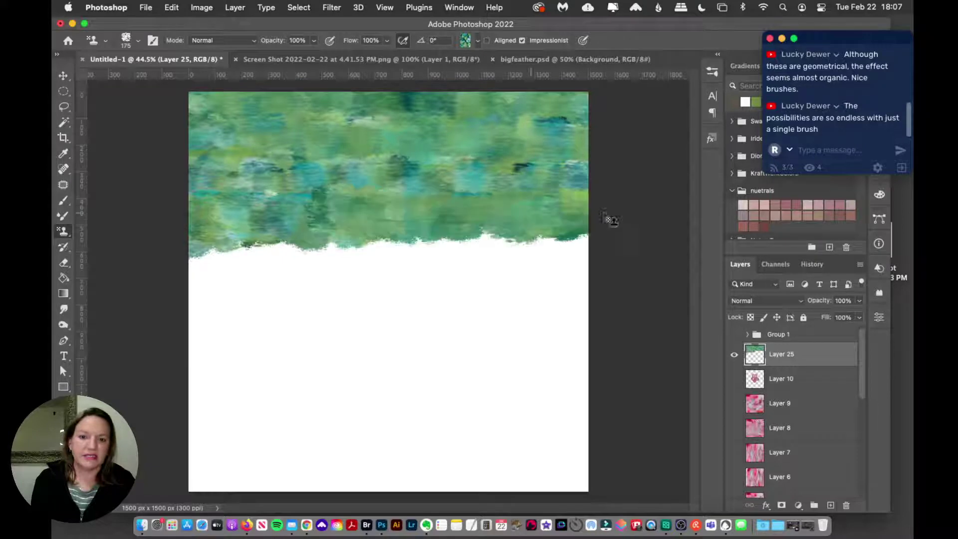
mouse_move(607, 264)
mouse_down()
mouse_move(265, 256)
mouse_move(167, 293)
mouse_move(556, 299)
mouse_move(586, 311)
mouse_up()
mouse_move(329, 336)
mouse_down()
mouse_move(207, 331)
mouse_move(577, 342)
mouse_move(628, 334)
mouse_move(369, 300)
mouse_up()
Select the 2 impressionist-creatorscouture brush and paint a short sample stroke along the lower edge of the painted area.
click(712, 71)
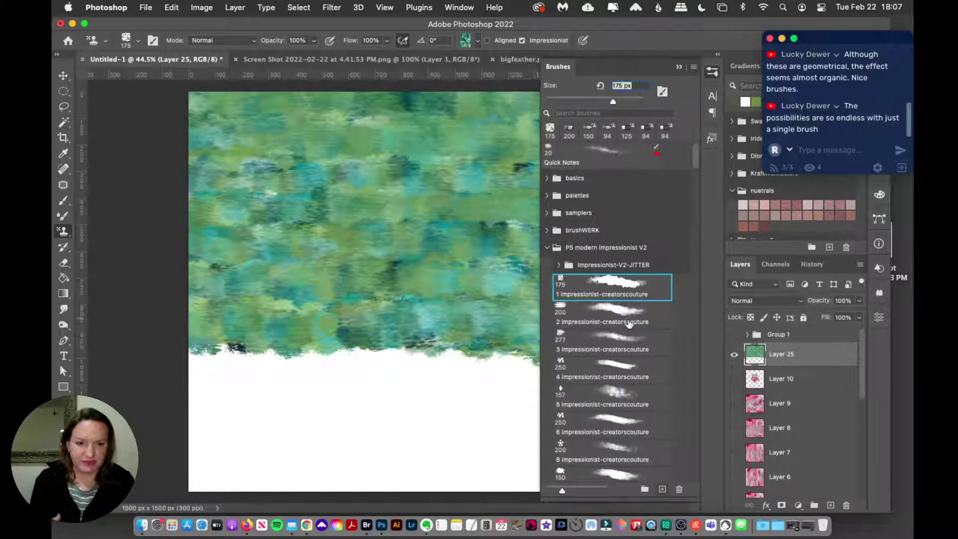
click(612, 314)
drag(309, 364, 513, 374)
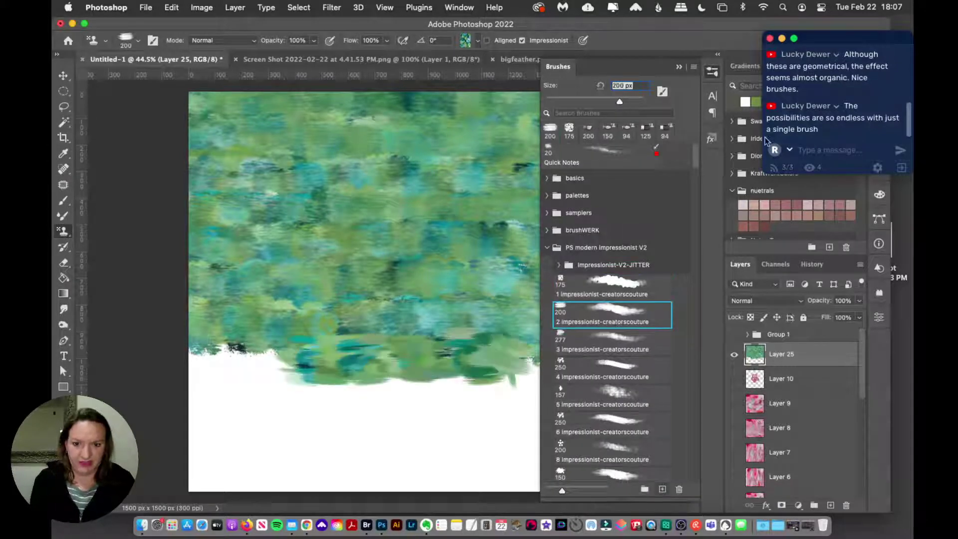
click(712, 72)
click(711, 71)
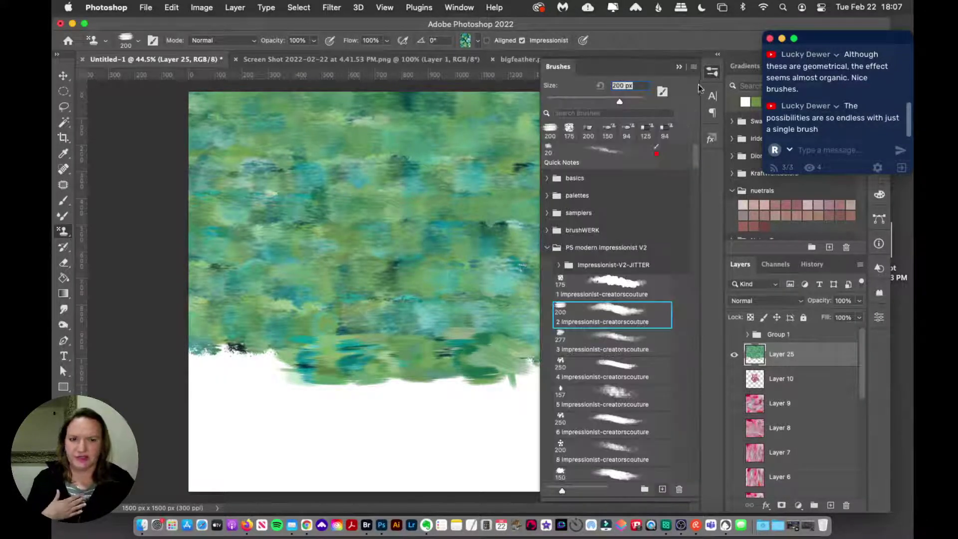
click(712, 71)
Cover the whole canvas on Layer 25 with horizontal Pattern Stamp strokes, filling the blank lower part and painting over the earlier rows.
mouse_move(200, 364)
mouse_down()
mouse_move(432, 350)
mouse_move(623, 354)
mouse_move(597, 380)
mouse_move(160, 387)
mouse_move(185, 416)
mouse_move(234, 421)
mouse_move(606, 426)
mouse_move(596, 470)
mouse_move(592, 452)
mouse_move(243, 440)
mouse_move(175, 460)
mouse_move(198, 484)
mouse_move(630, 493)
mouse_up()
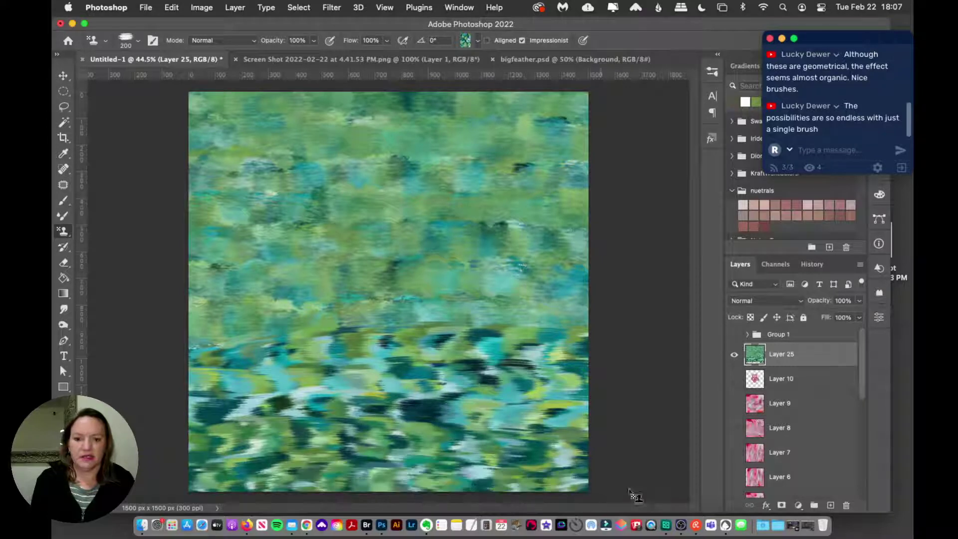
mouse_move(200, 356)
mouse_down()
mouse_move(439, 325)
mouse_move(599, 316)
mouse_up()
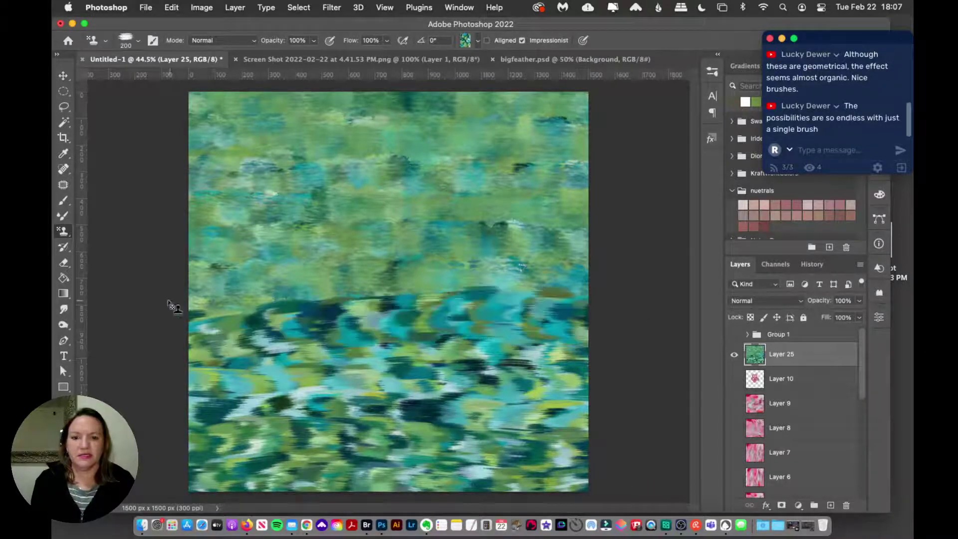
mouse_move(171, 303)
mouse_down()
mouse_move(378, 289)
mouse_move(606, 302)
mouse_up()
mouse_move(177, 259)
mouse_down()
mouse_move(496, 269)
mouse_move(603, 235)
mouse_move(322, 240)
mouse_move(268, 188)
mouse_move(224, 209)
mouse_move(589, 194)
mouse_up()
mouse_move(304, 161)
mouse_down()
mouse_move(261, 160)
mouse_move(589, 160)
mouse_up()
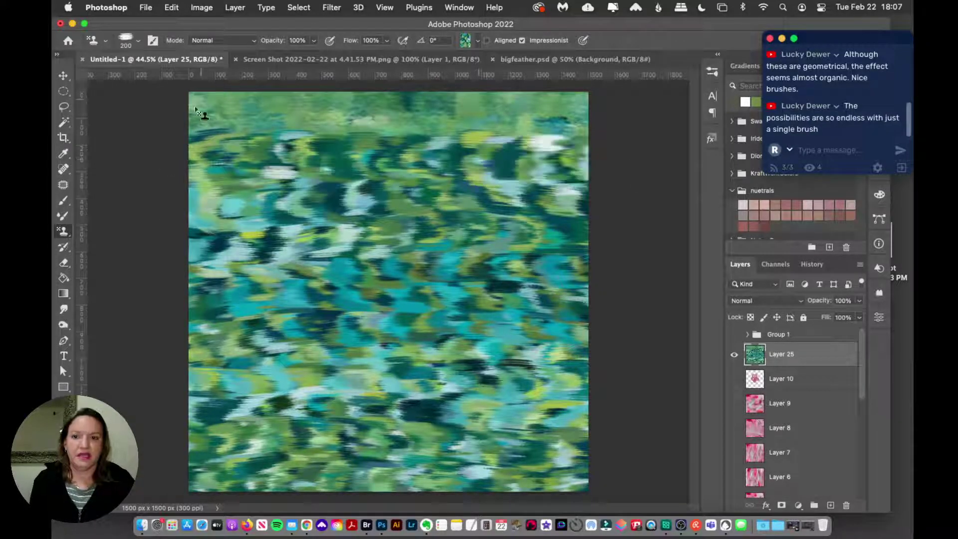
mouse_move(196, 103)
mouse_down()
mouse_move(179, 123)
mouse_move(592, 107)
mouse_move(143, 100)
mouse_up()
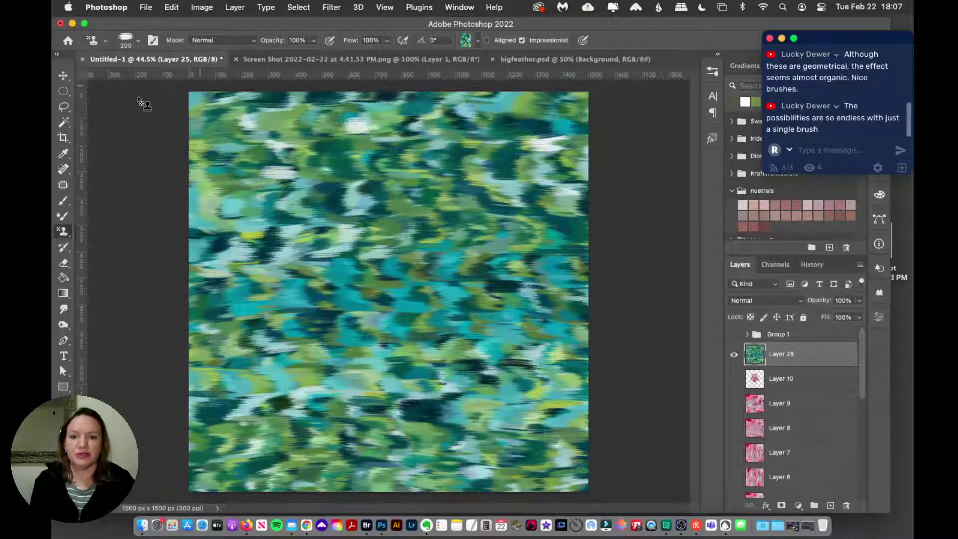
Add a new layer above Layer 25 and set up the Brush tool with a sampled dark teal and the 2 impressionist-creatorscouture brush.
click(829, 505)
click(65, 155)
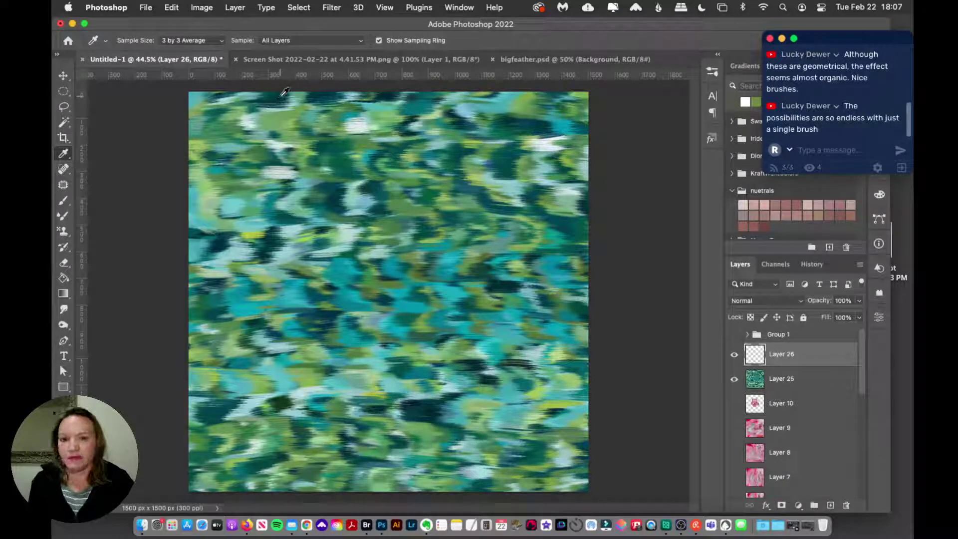
click(280, 96)
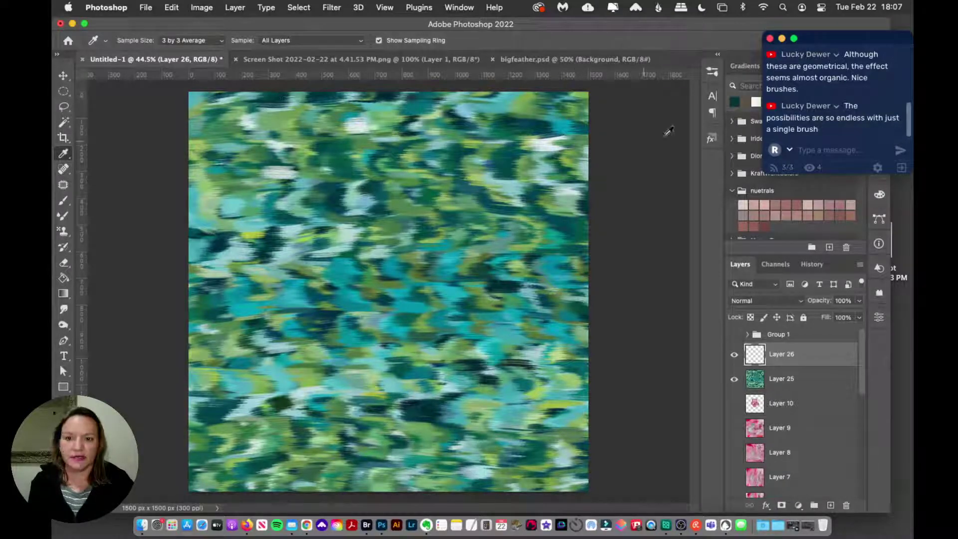
click(713, 73)
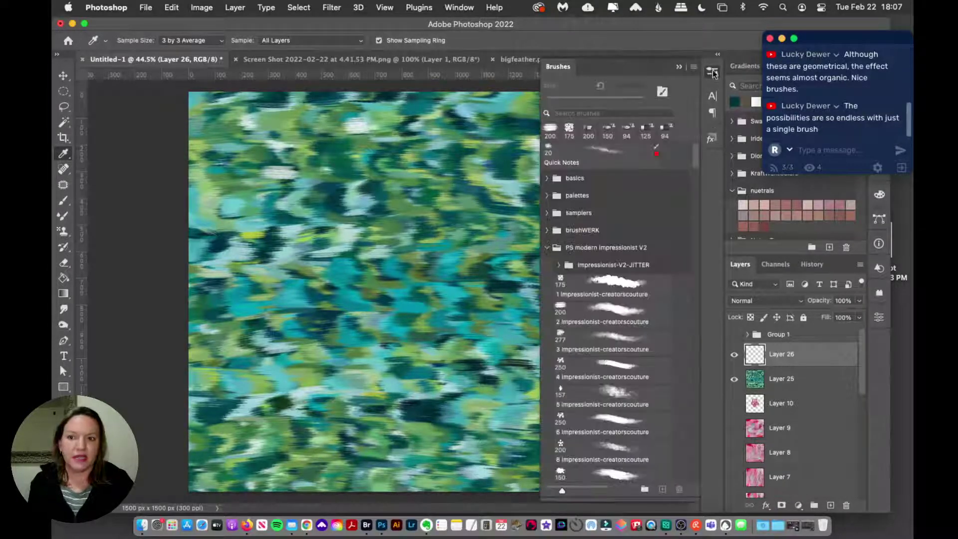
click(64, 201)
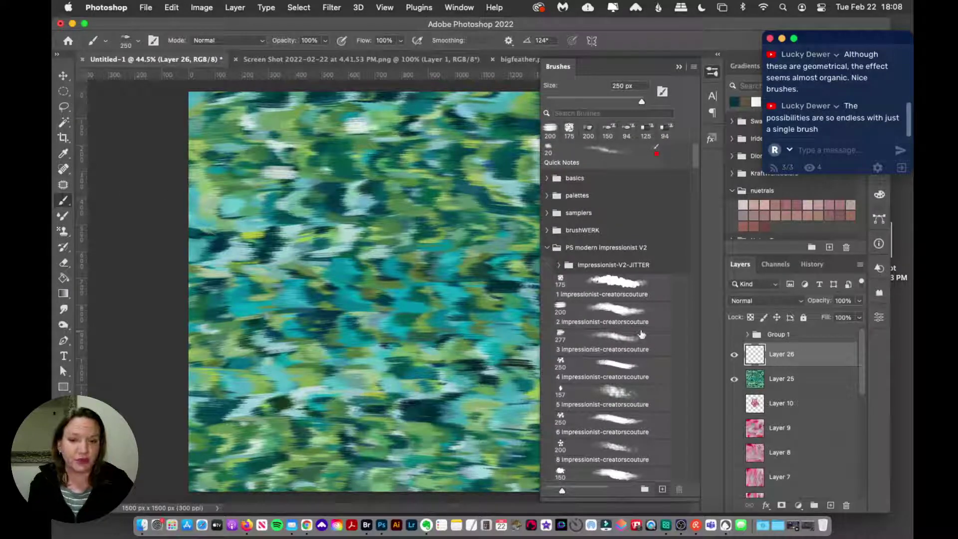
click(605, 312)
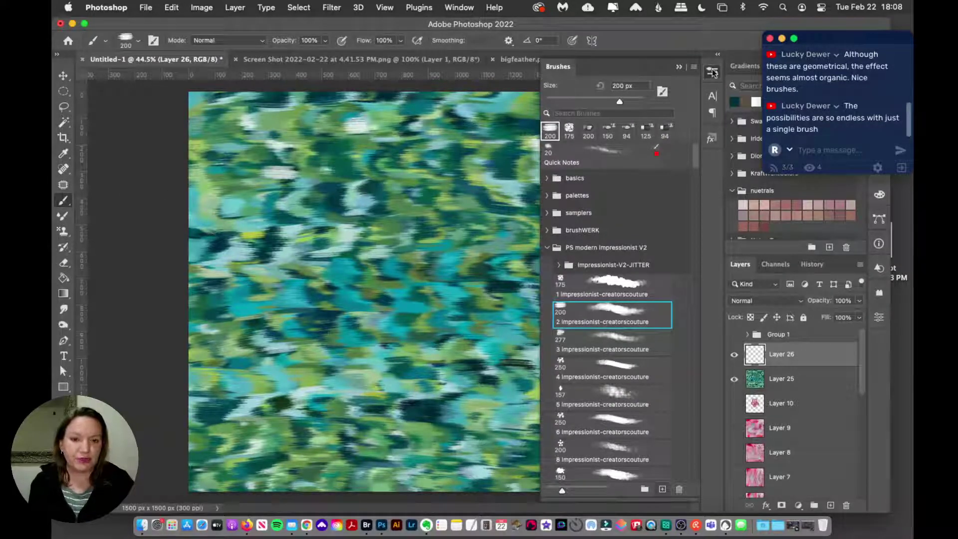
click(713, 73)
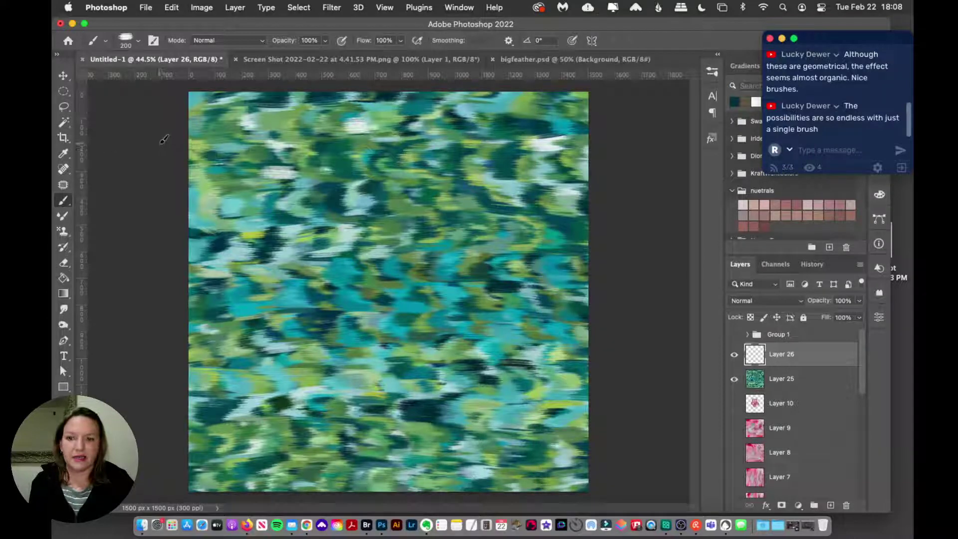
Paint three evenly spaced horizontal dark teal stripes across the full canvas width on Layer 26, redoing the first stripe.
drag(170, 146, 617, 152)
key(super+z)
drag(192, 157, 598, 160)
drag(164, 293, 593, 294)
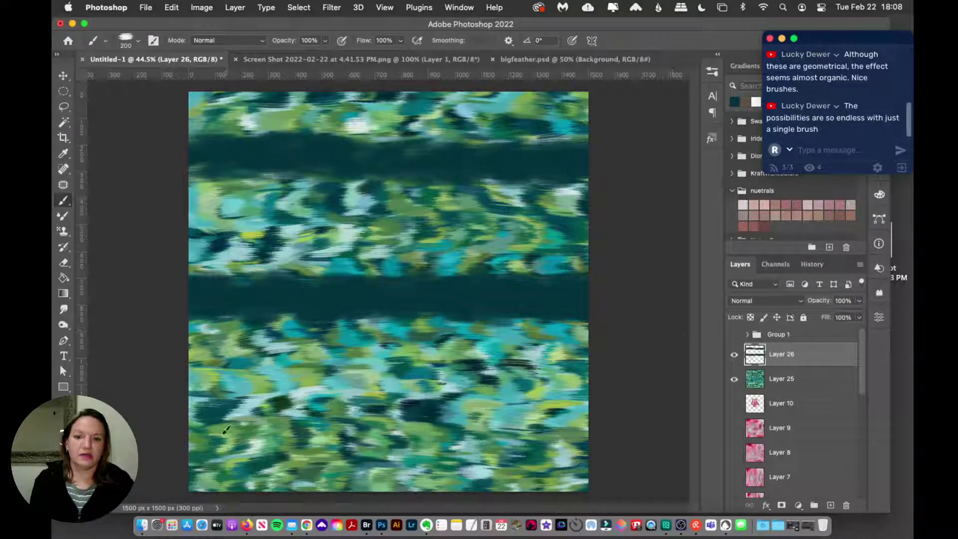
drag(168, 426, 629, 425)
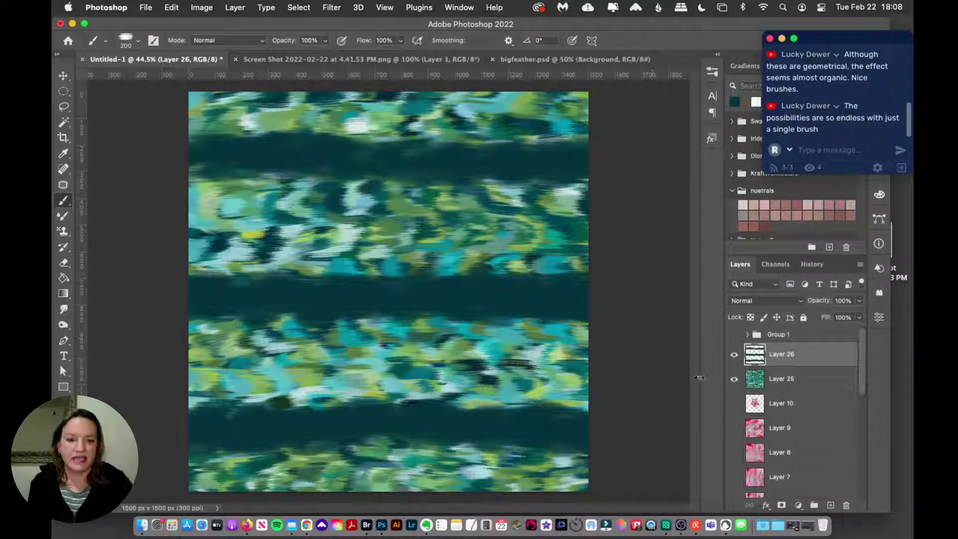
Add a new layer above Layer 26, sample a light green from the canvas, and undo the trial stroke made with it.
click(830, 506)
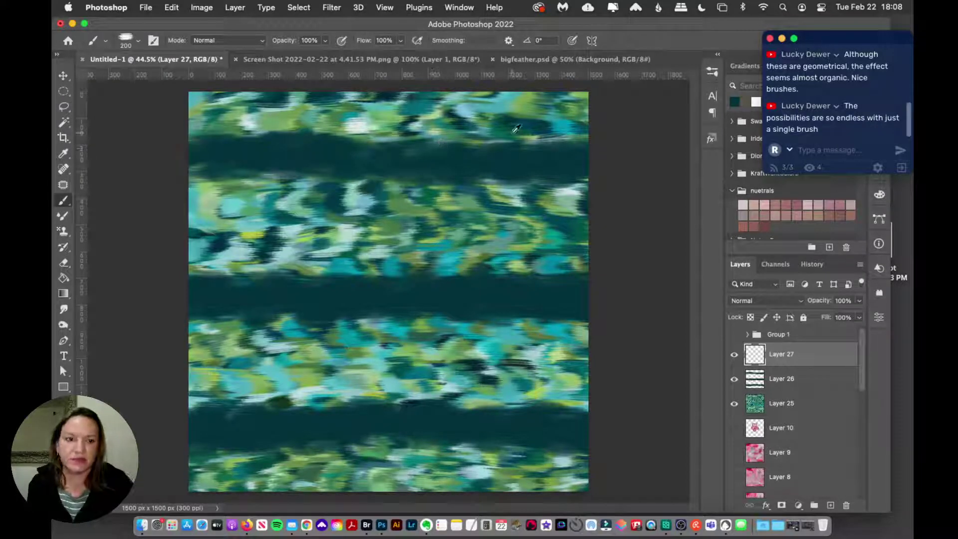
alt+click(520, 260)
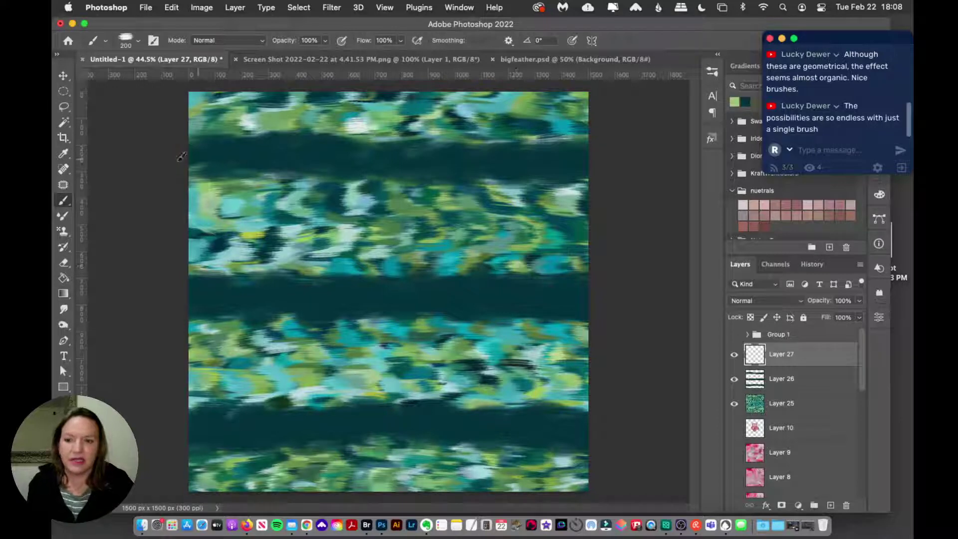
drag(236, 111, 242, 170)
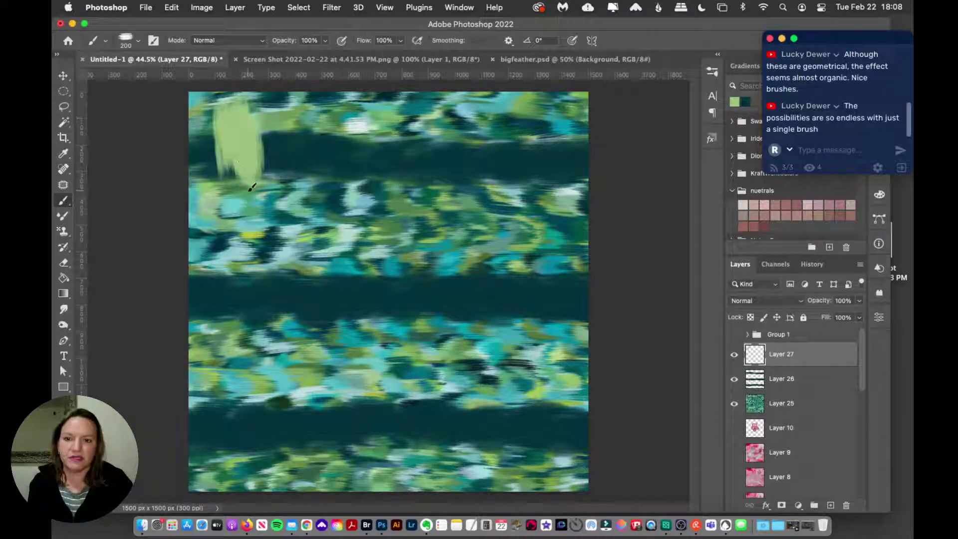
key(super+z)
Scatter short vertical light green brush strokes across the whole canvas on Layer 27, crossing the dark teal stripes.
drag(227, 114, 231, 171)
drag(318, 97, 316, 161)
drag(269, 192, 267, 259)
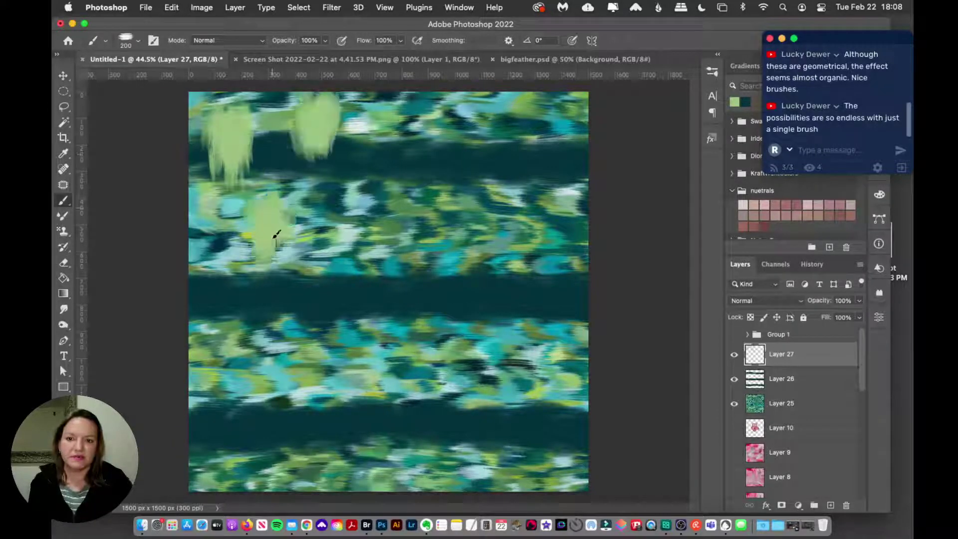
drag(215, 274, 212, 349)
drag(352, 202, 344, 279)
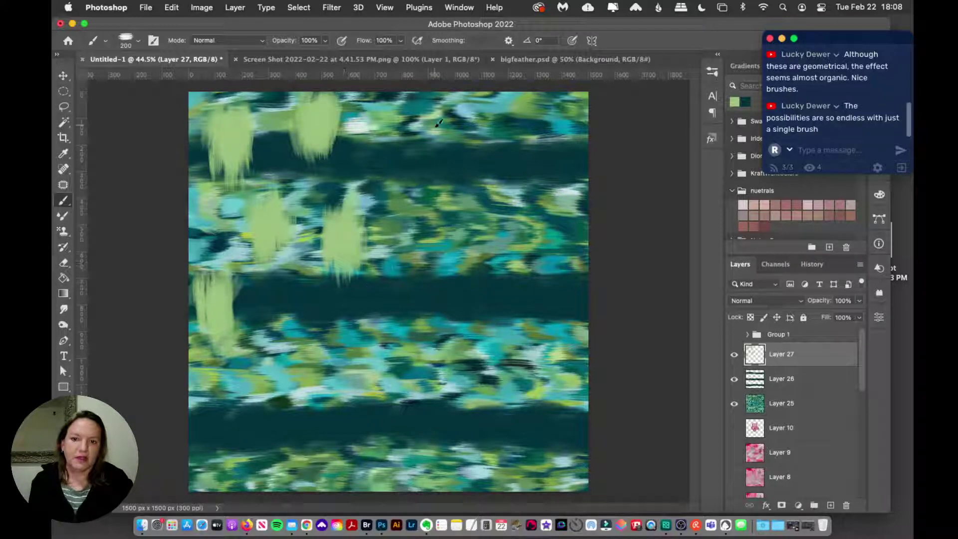
drag(434, 107, 432, 172)
drag(430, 262, 428, 327)
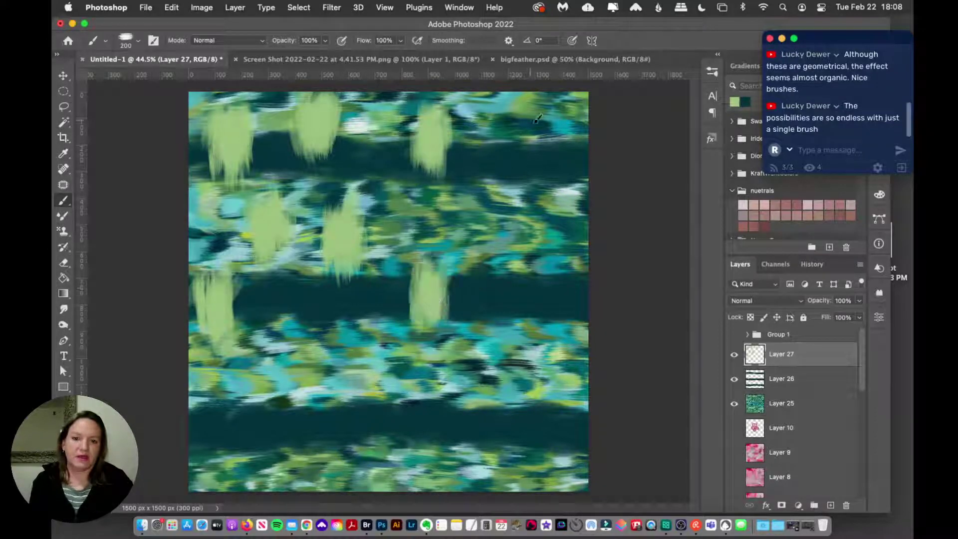
drag(521, 185, 536, 223)
drag(572, 380, 561, 329)
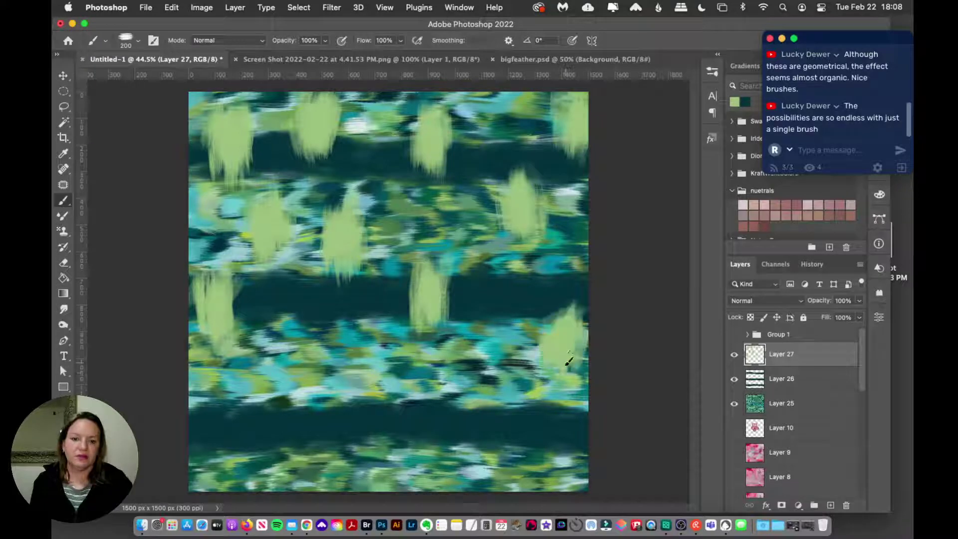
drag(491, 397, 494, 430)
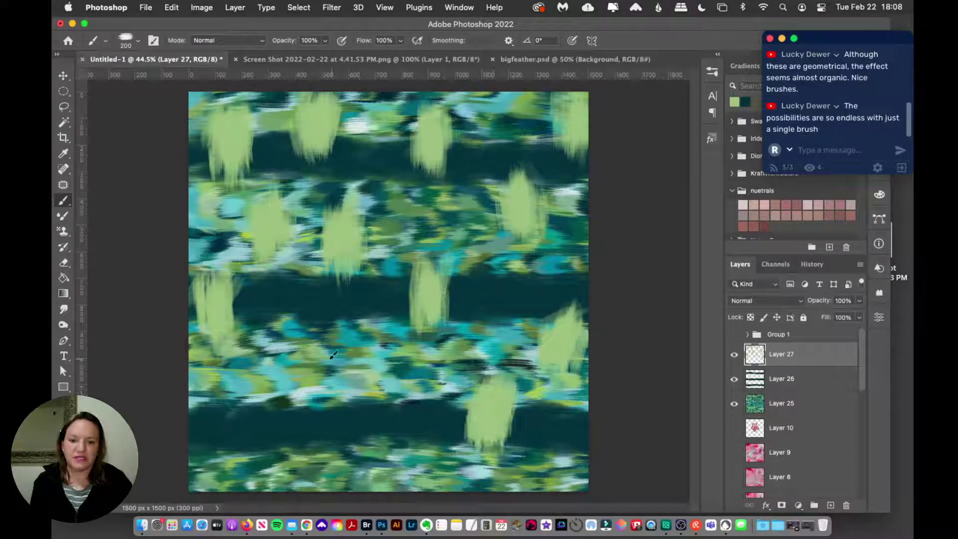
drag(302, 344, 301, 367)
drag(384, 451, 383, 409)
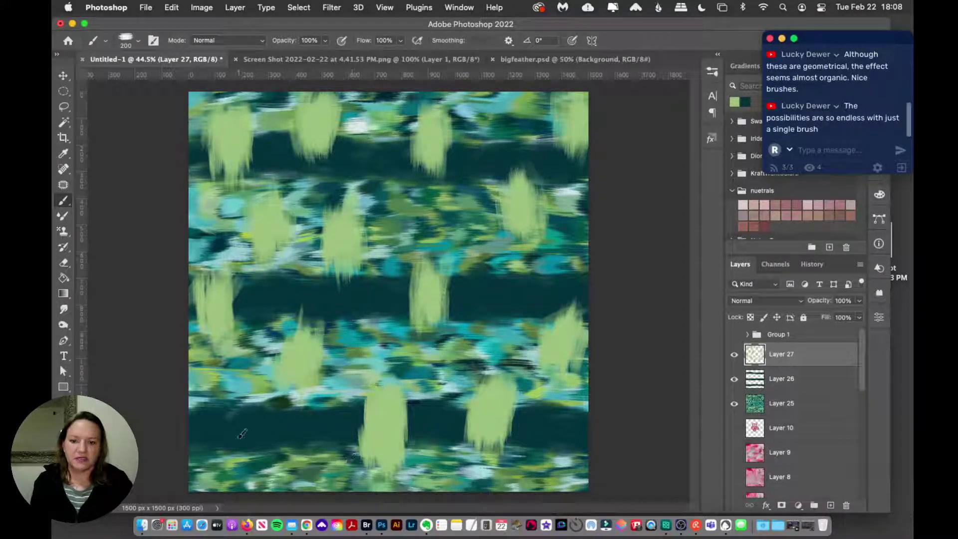
drag(242, 467, 240, 429)
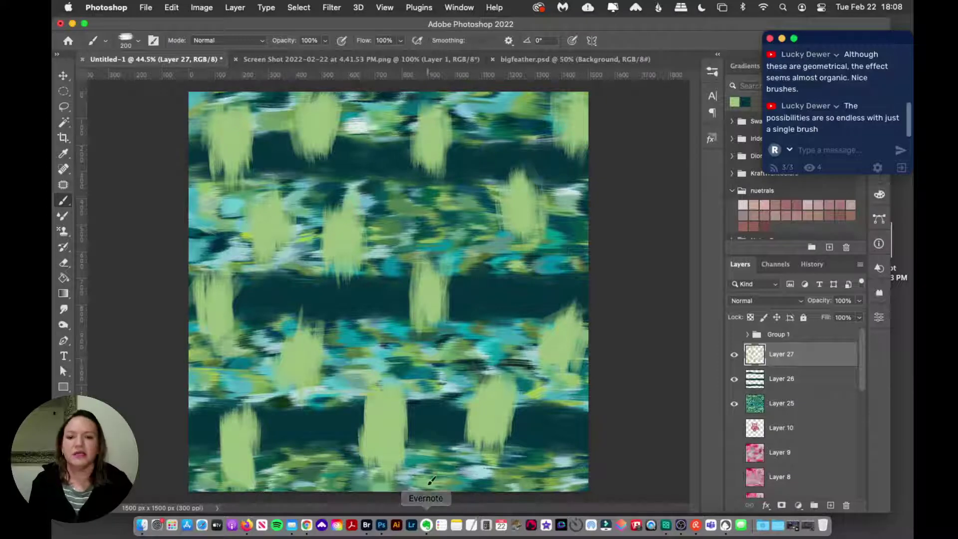
Add a new layer above Layer 27, check the artwork with Layers 26 and 27 hidden, and stamp the visible artwork onto the new layer.
click(830, 505)
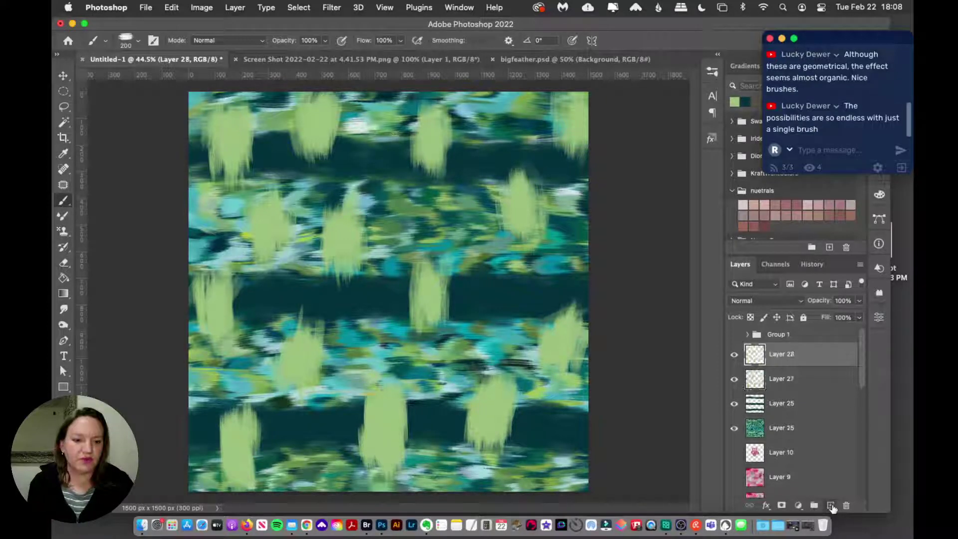
click(734, 403)
click(734, 379)
click(733, 354)
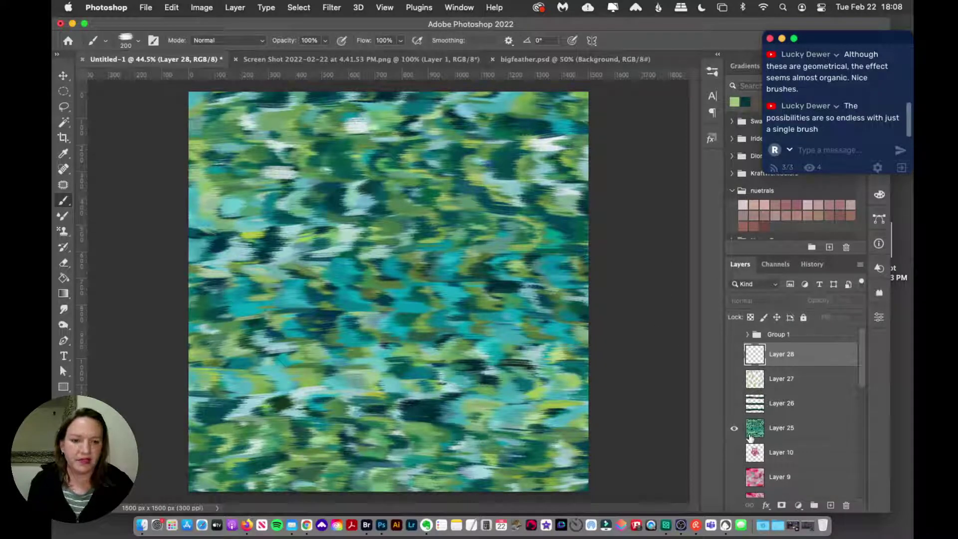
click(734, 403)
click(734, 379)
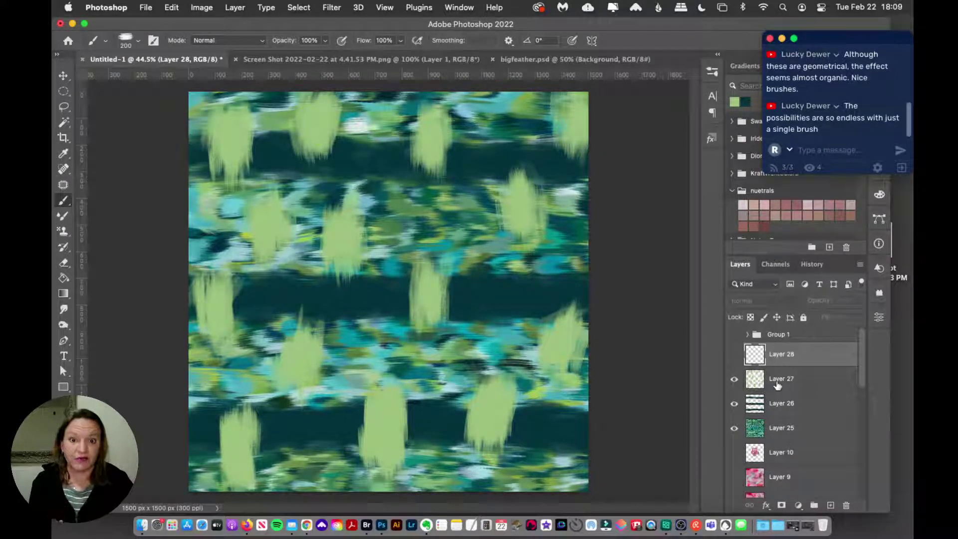
click(734, 356)
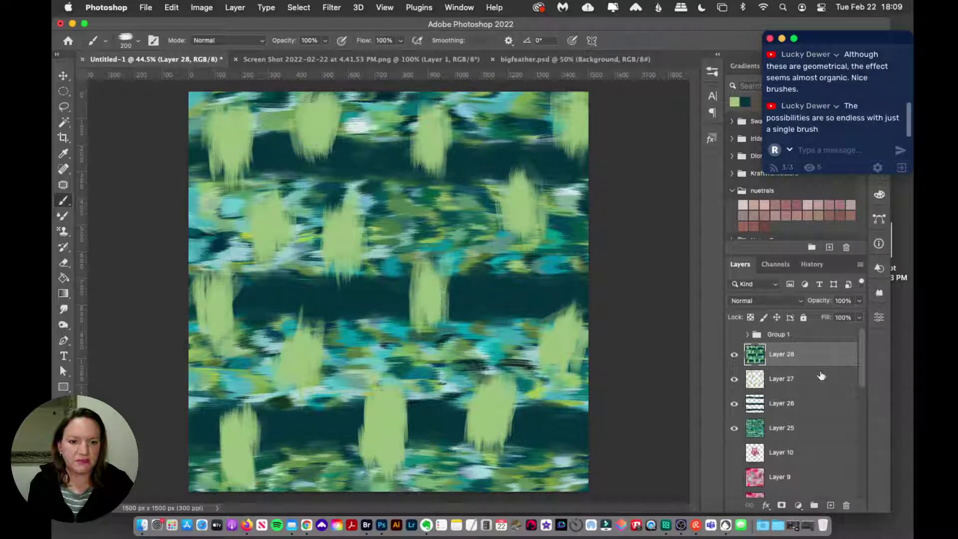
Duplicate Layer 28 and place a copy of Layer 25 directly beneath the duplicate.
drag(825, 366, 830, 505)
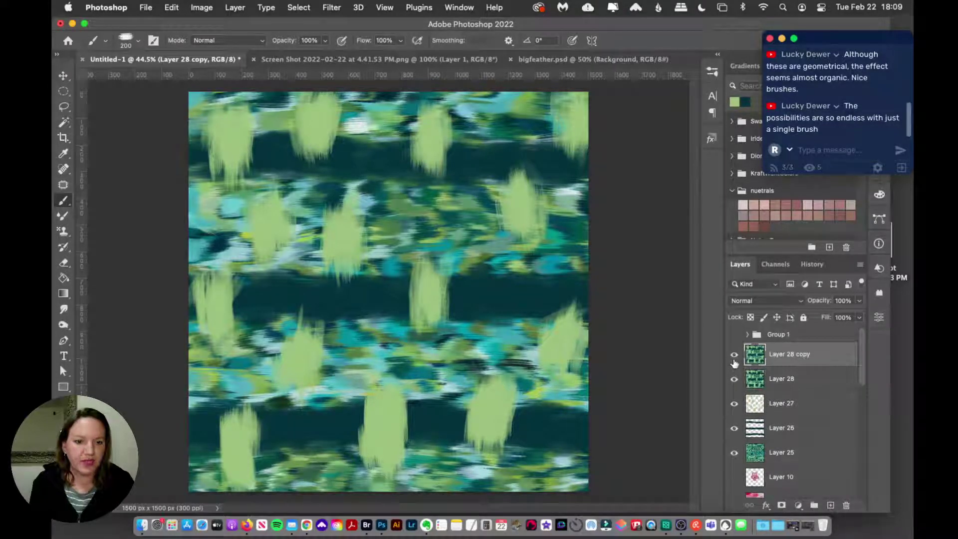
click(790, 456)
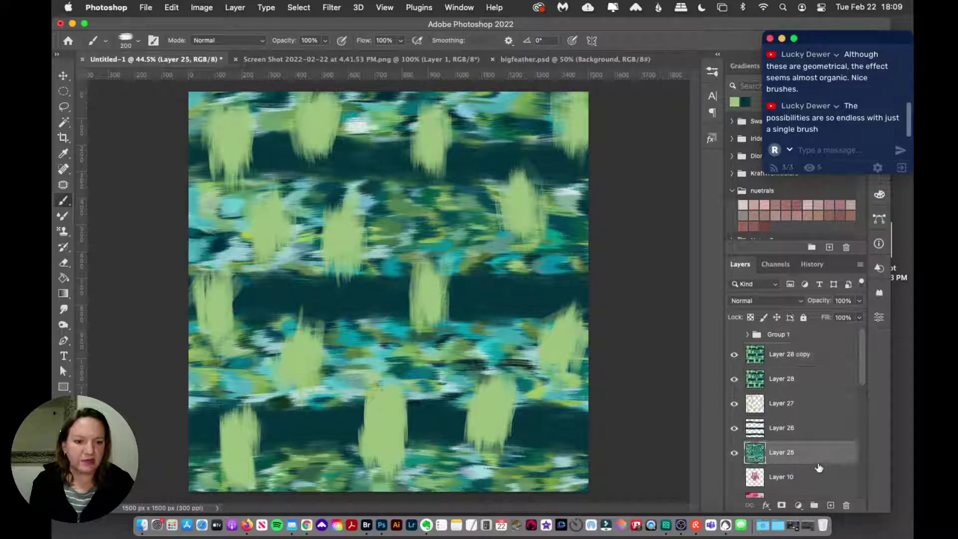
drag(818, 466, 792, 368)
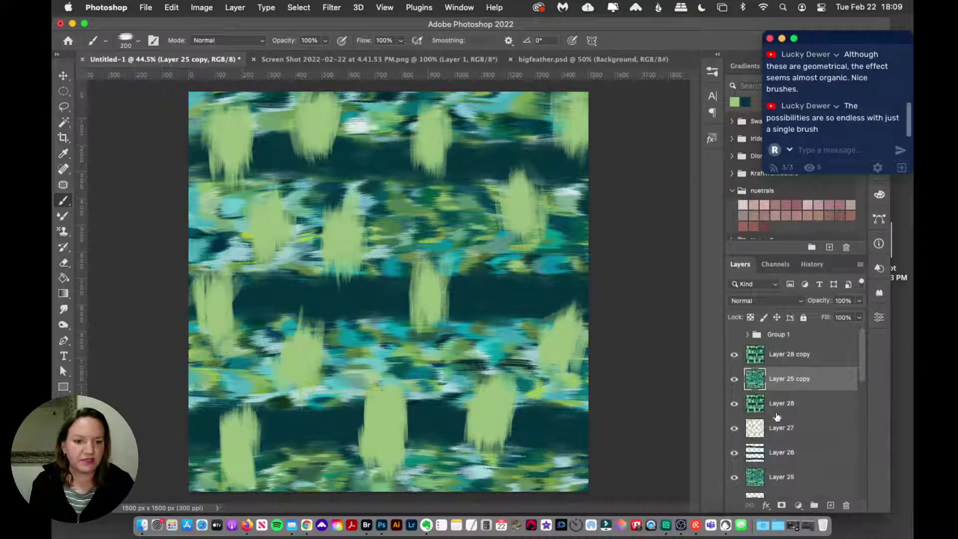
Hide Layer 28 copy and compare the plain pattern with the striped version by toggling Layer 25 copy's visibility, leaving it shown.
click(734, 355)
click(734, 360)
click(734, 355)
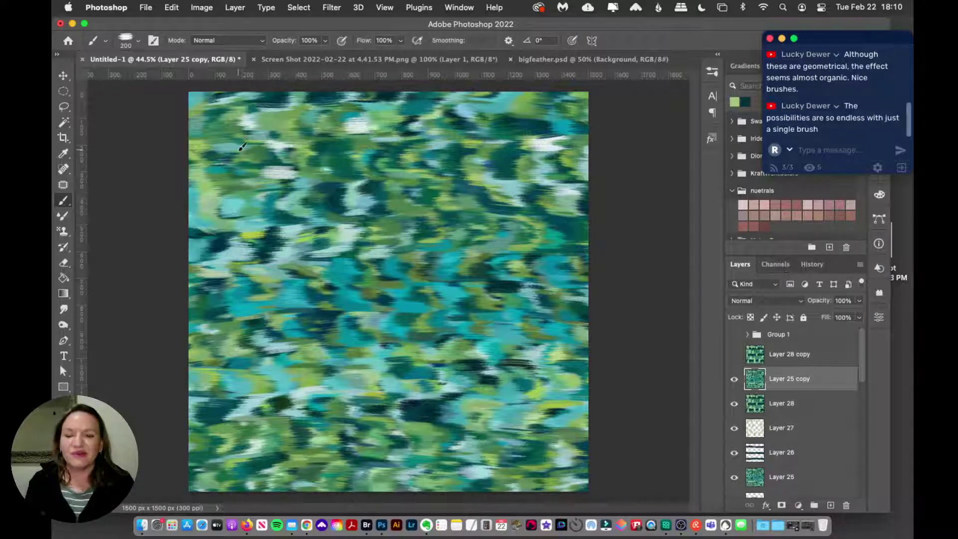
click(734, 380)
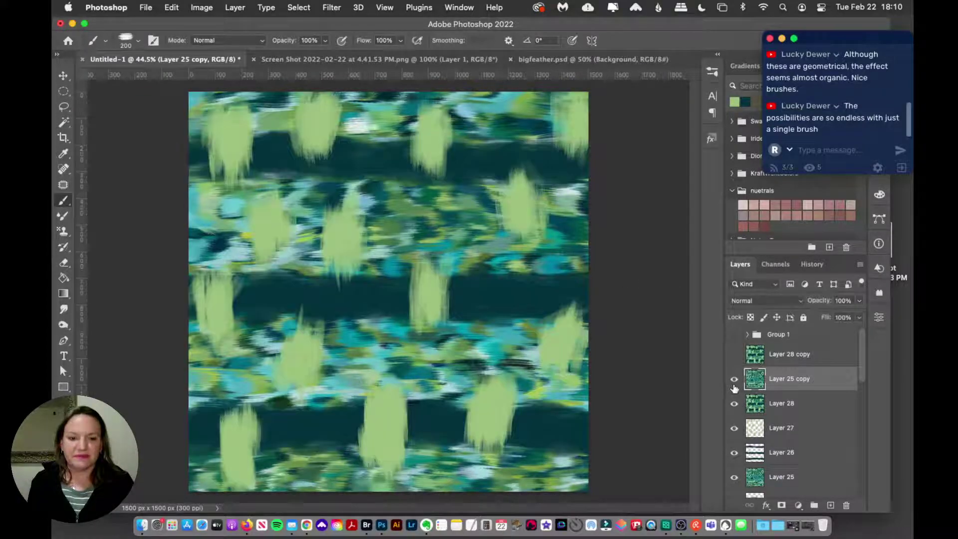
click(732, 384)
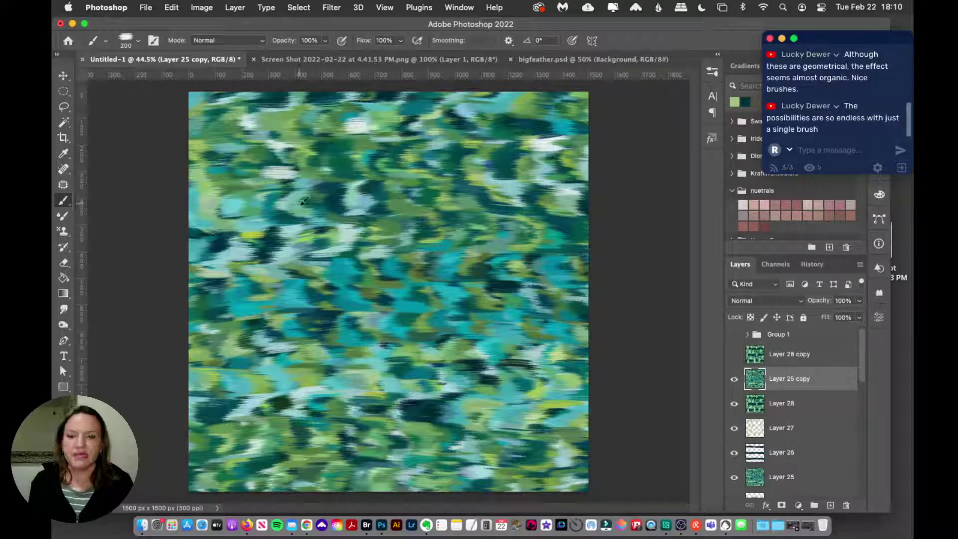
Add a new layer above Layer 25 copy and select the paint pulling 1 mixer brush from the Paint Pulling brush group.
click(829, 505)
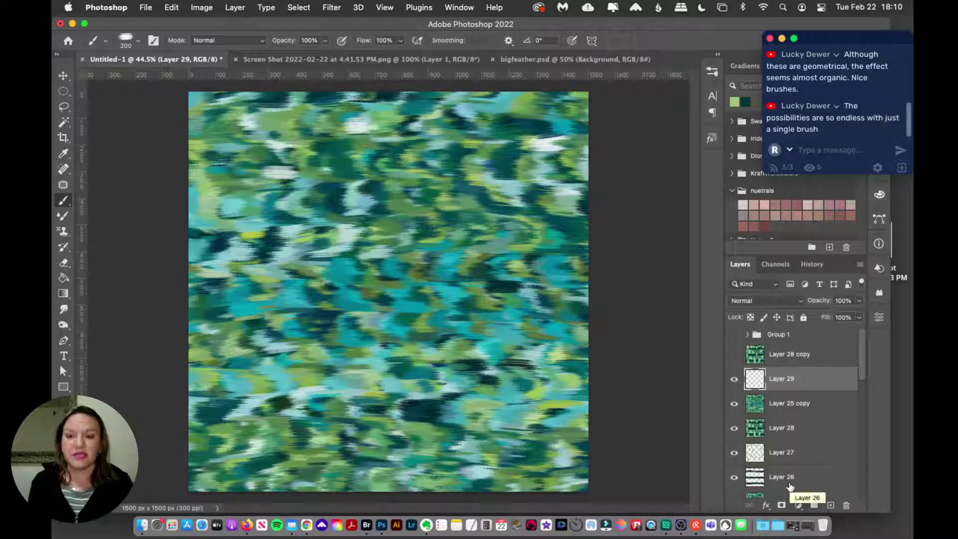
click(712, 71)
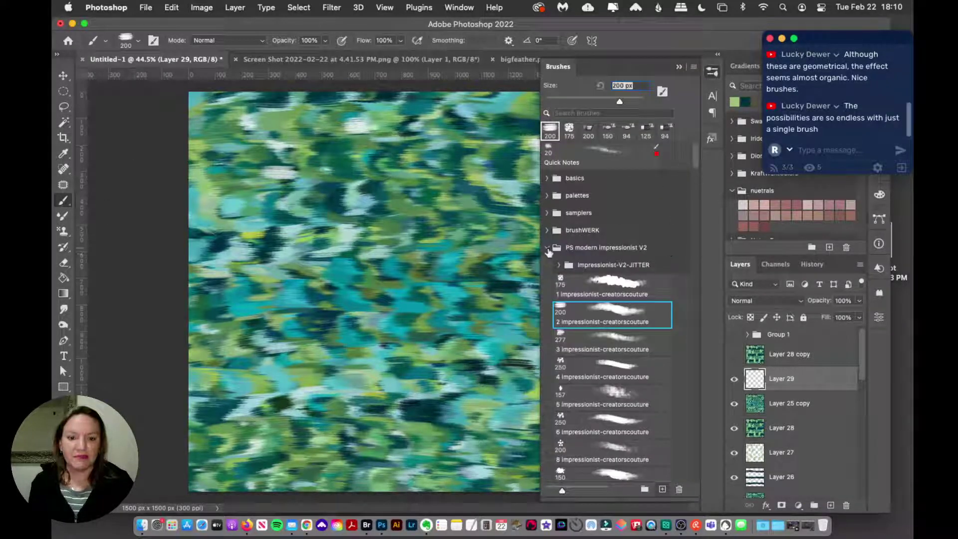
click(547, 248)
scroll(687, 194, down, 10)
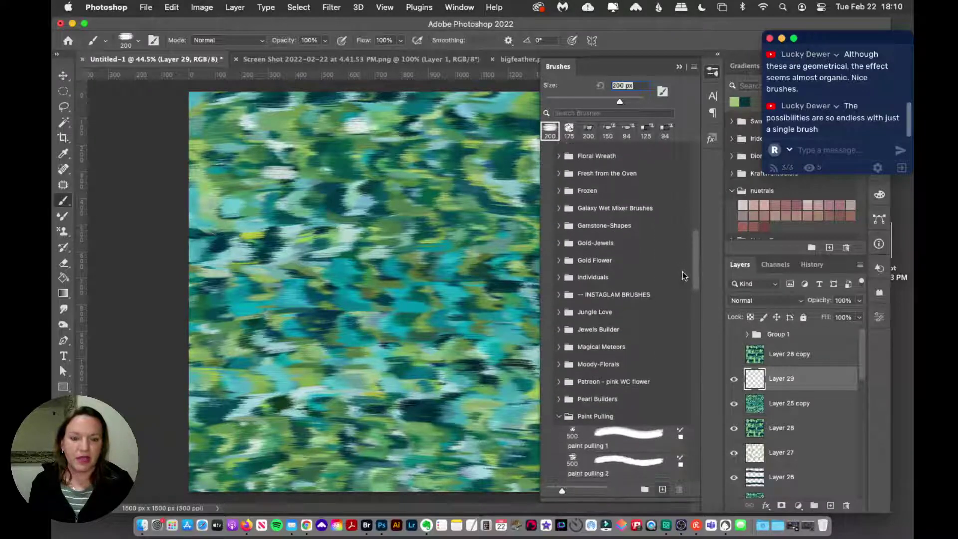
scroll(683, 276, down, 5)
click(613, 197)
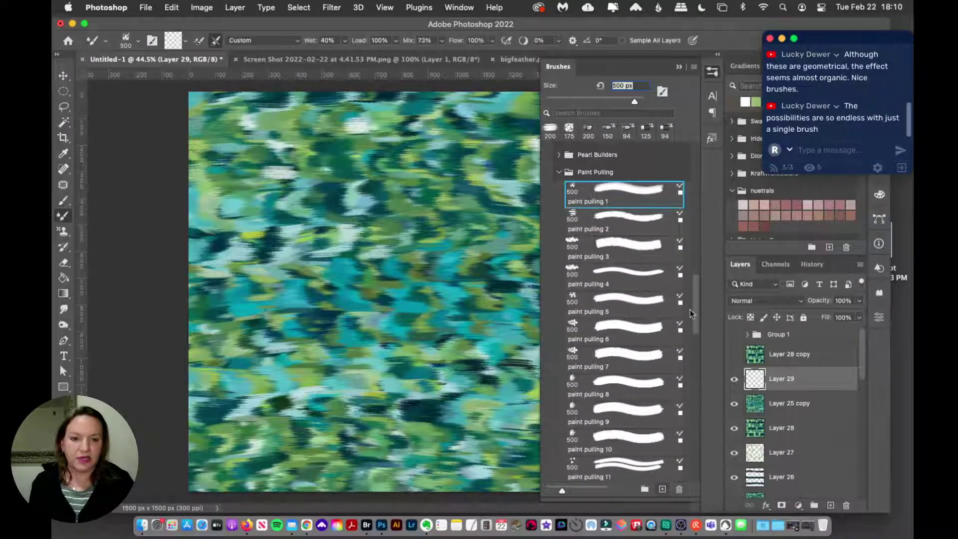
scroll(691, 324, down, 8)
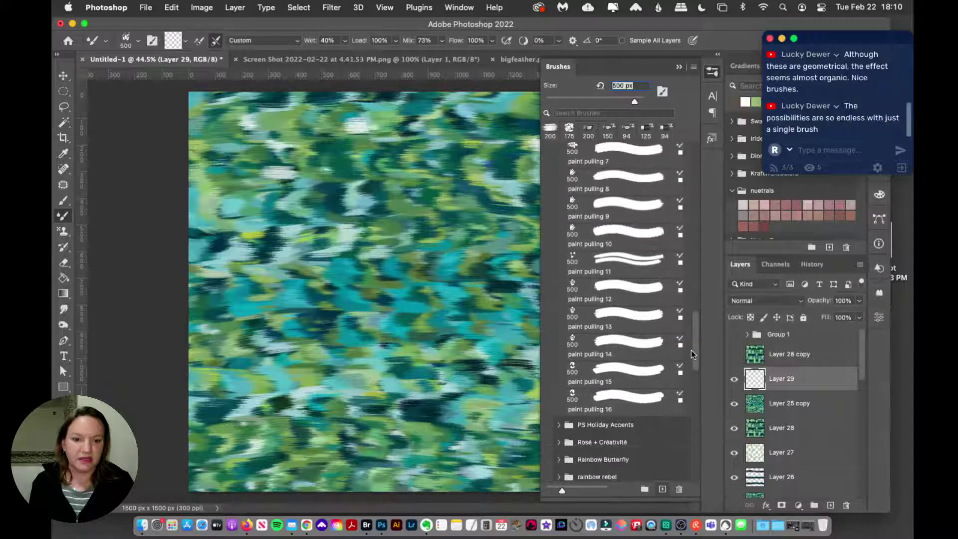
scroll(693, 339, up, 8)
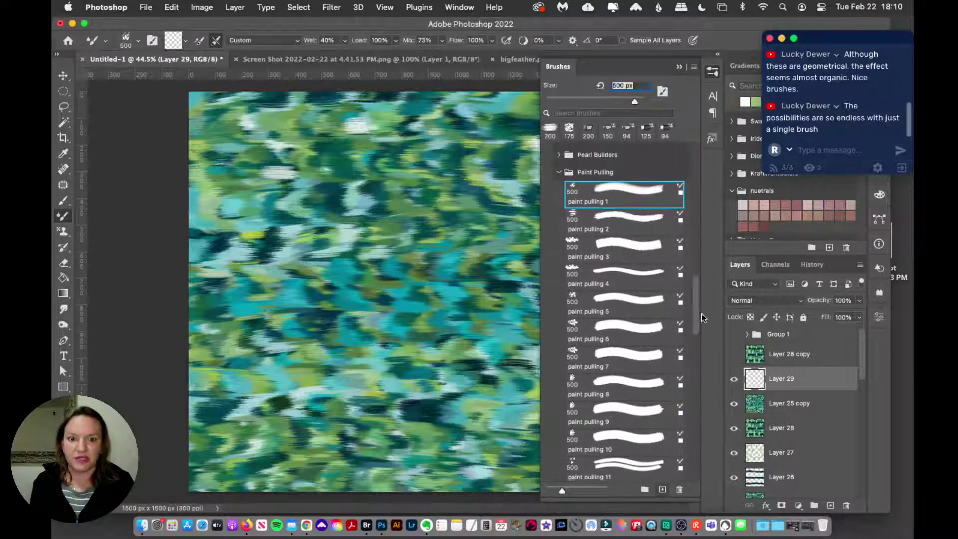
scroll(699, 319, up, 1)
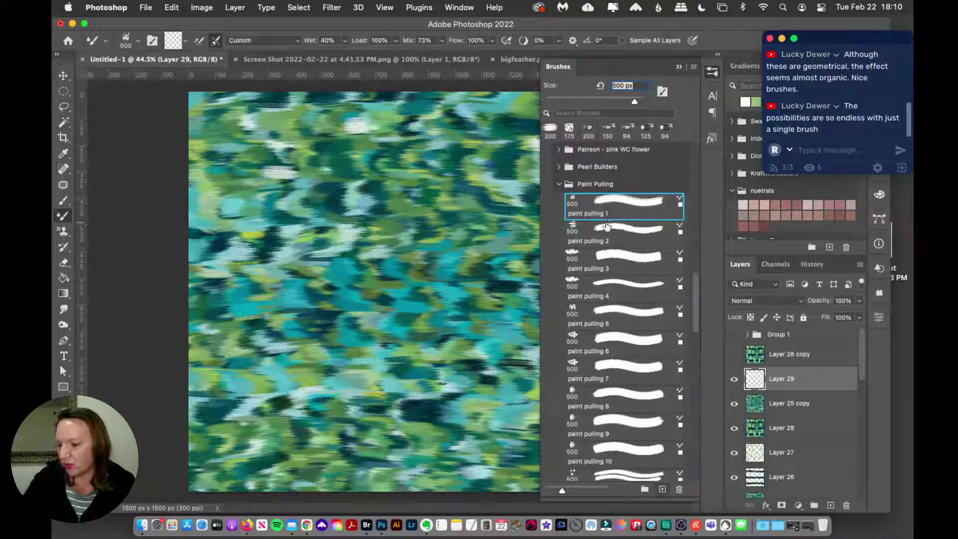
click(711, 73)
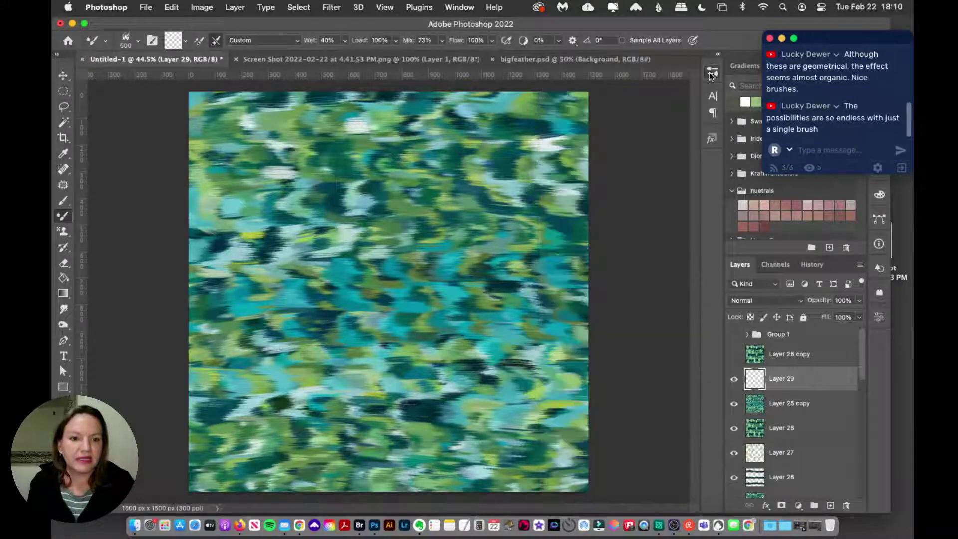
click(710, 73)
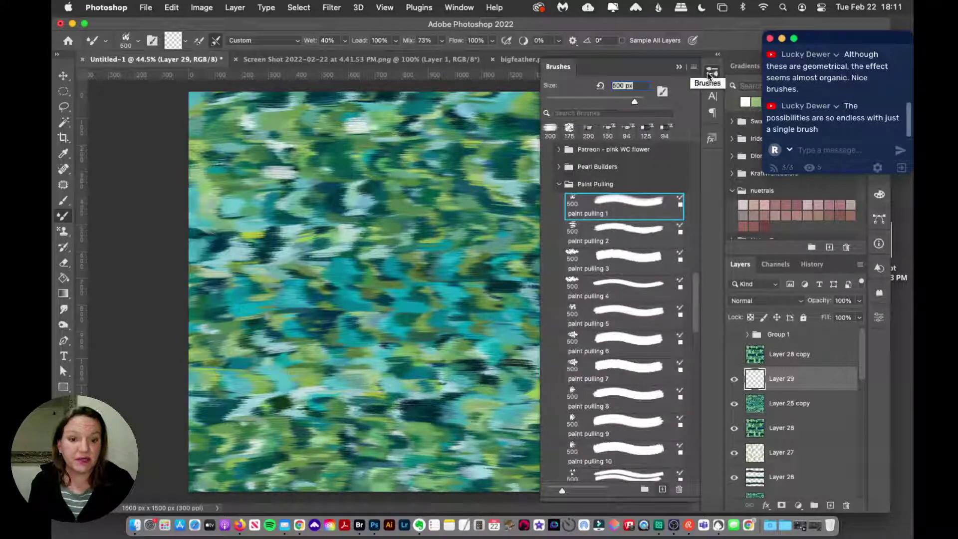
click(710, 74)
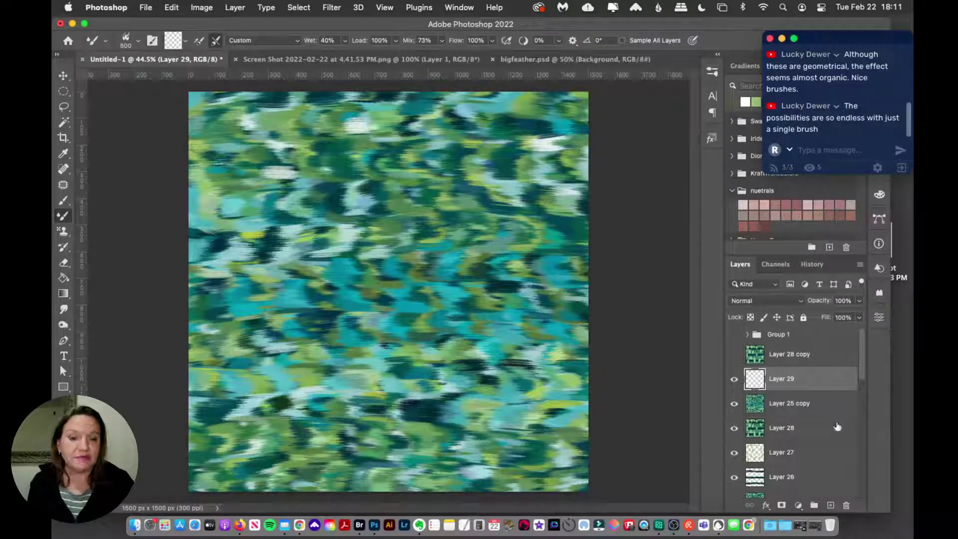
Turn on Sample All Layers for the Mixer Brush, preview paint pulling 3, and keep paint pulling 1 as the brush.
click(625, 40)
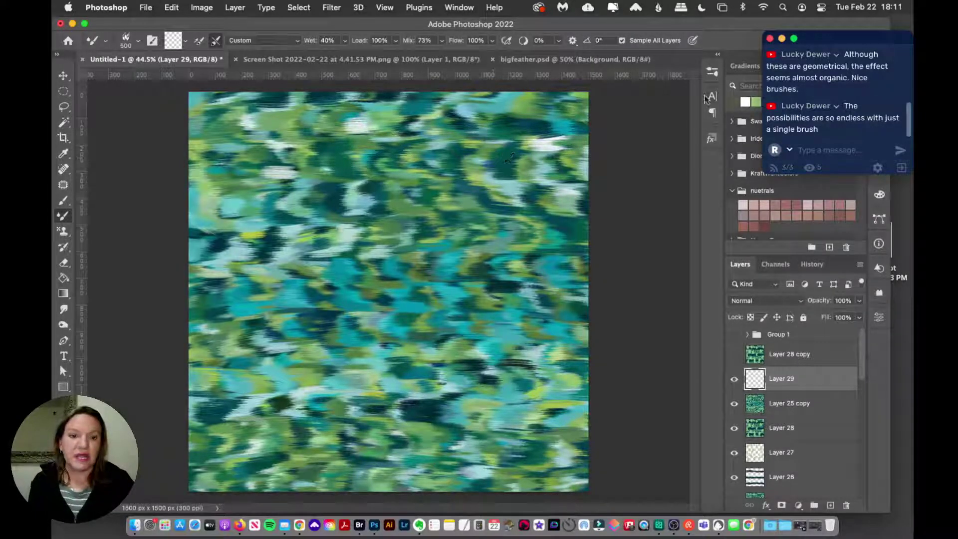
click(710, 74)
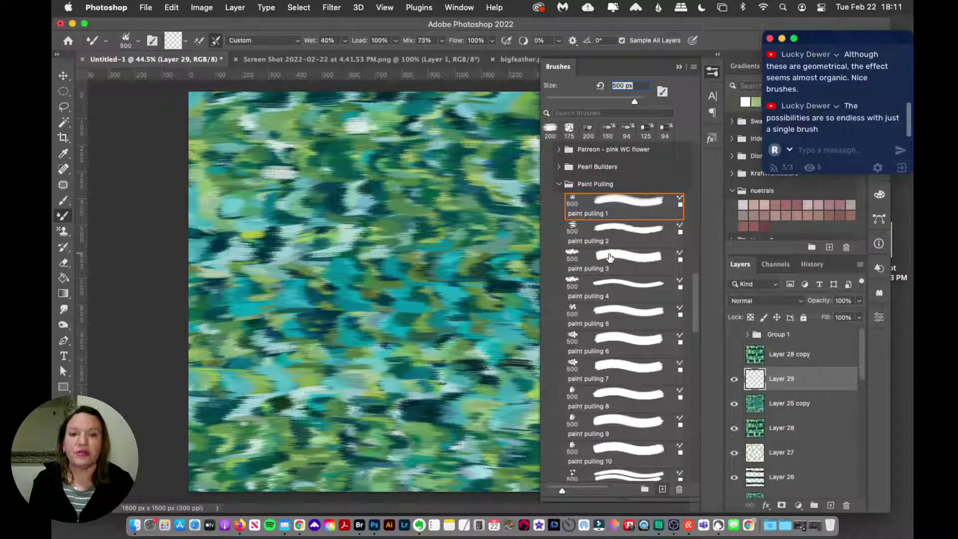
click(609, 256)
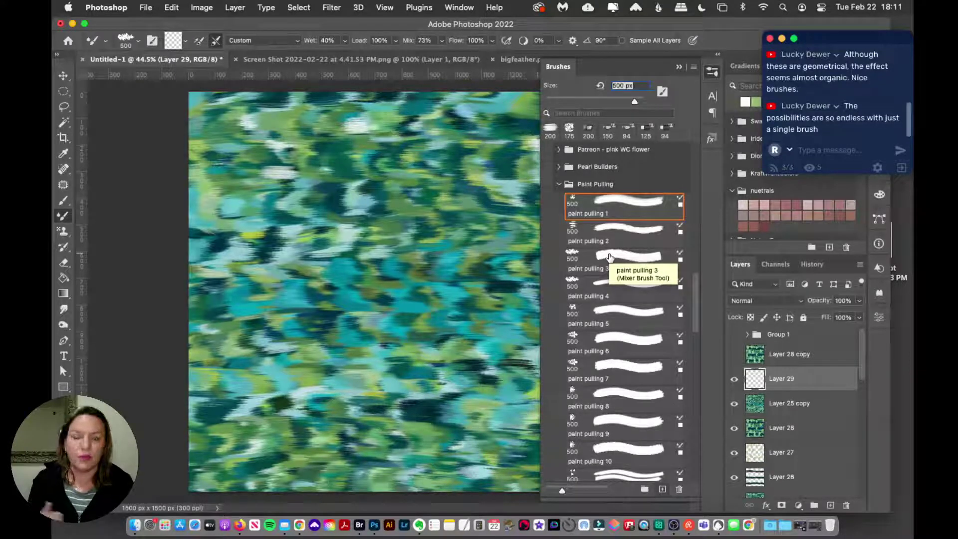
click(609, 256)
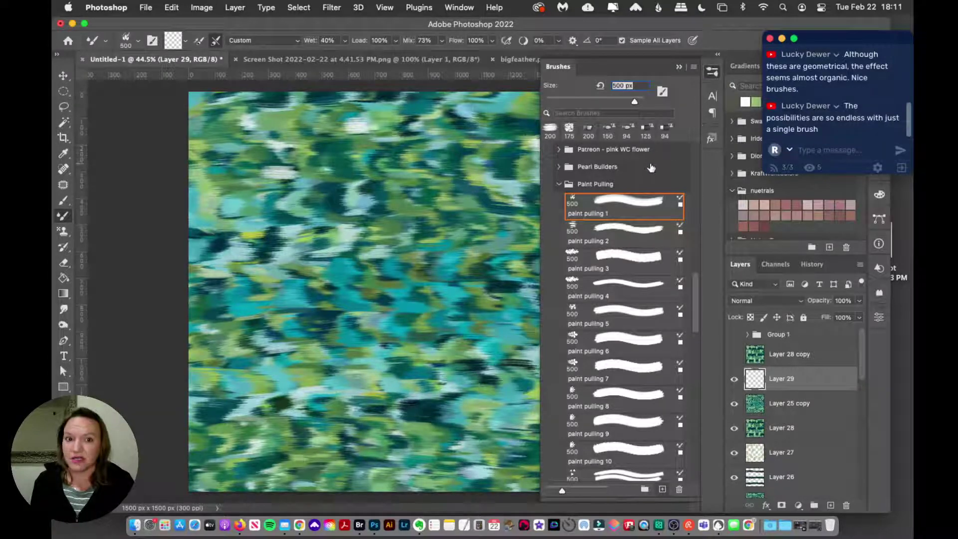
click(614, 216)
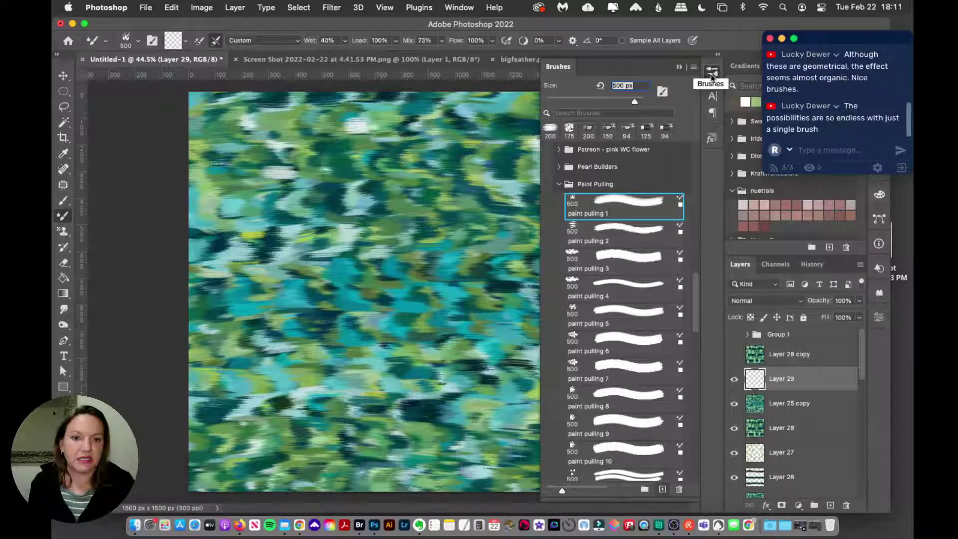
Turn on Sample All Layers and pull a broad vertical paint stroke down the left edge of the pattern on Layer 29.
click(711, 74)
click(641, 40)
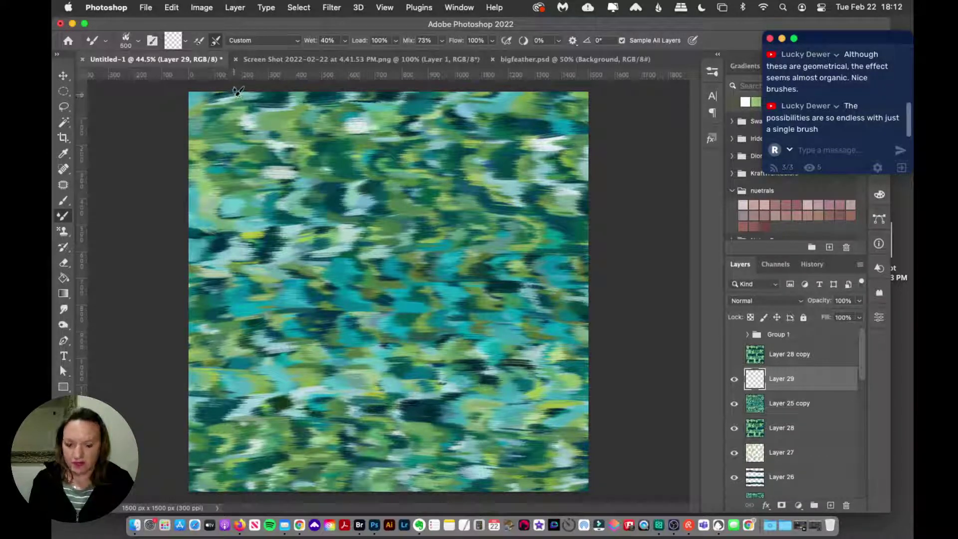
drag(237, 94, 207, 495)
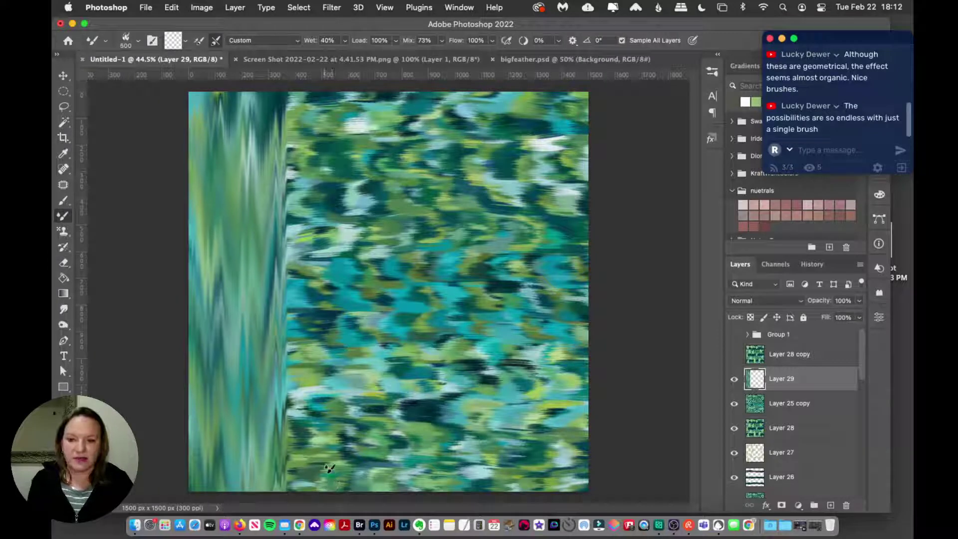
mouse_move(321, 495)
mouse_down()
mouse_move(316, 428)
mouse_move(321, 434)
mouse_up()
key(super+z)
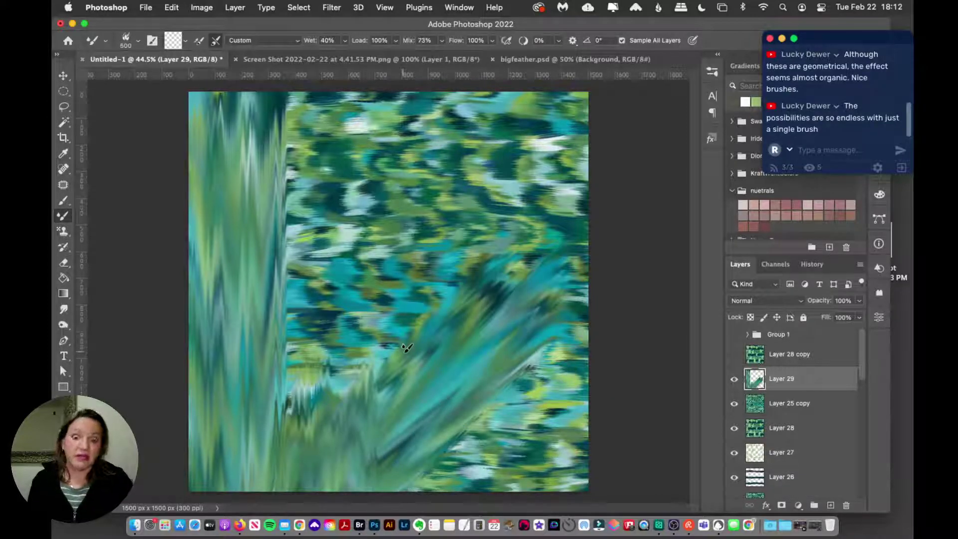
key(super+z)
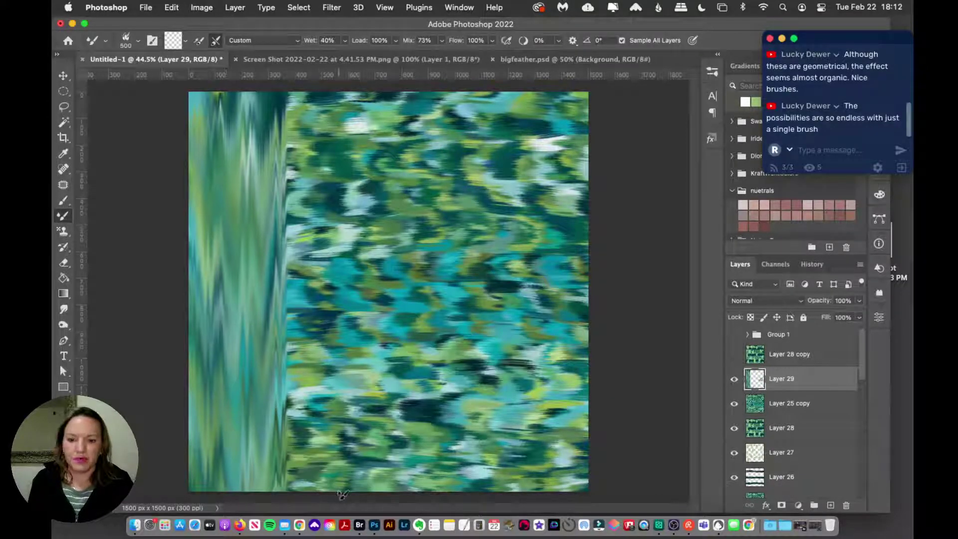
Cover the rest of Layer 29 with alternating upward and downward pulling strokes, and compare the result by toggling the layer's visibility.
mouse_move(342, 494)
mouse_down()
mouse_move(333, 429)
mouse_move(357, 307)
mouse_move(357, 92)
mouse_up()
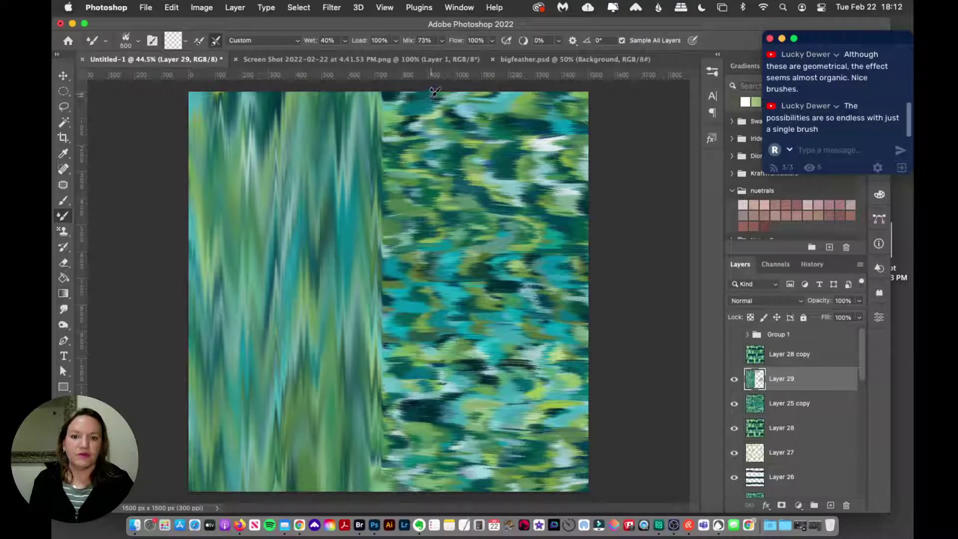
drag(434, 92, 394, 495)
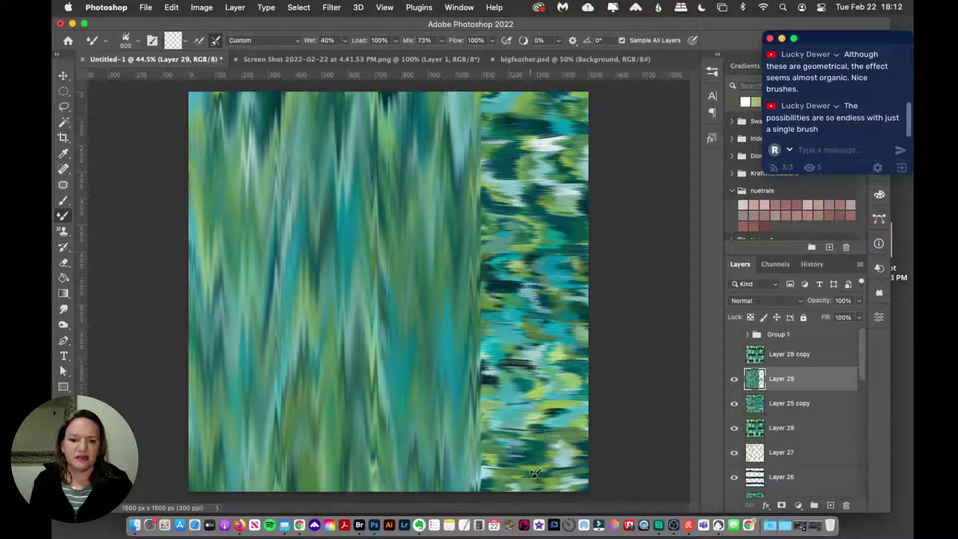
mouse_move(527, 491)
mouse_down()
mouse_move(517, 449)
mouse_move(529, 54)
mouse_up()
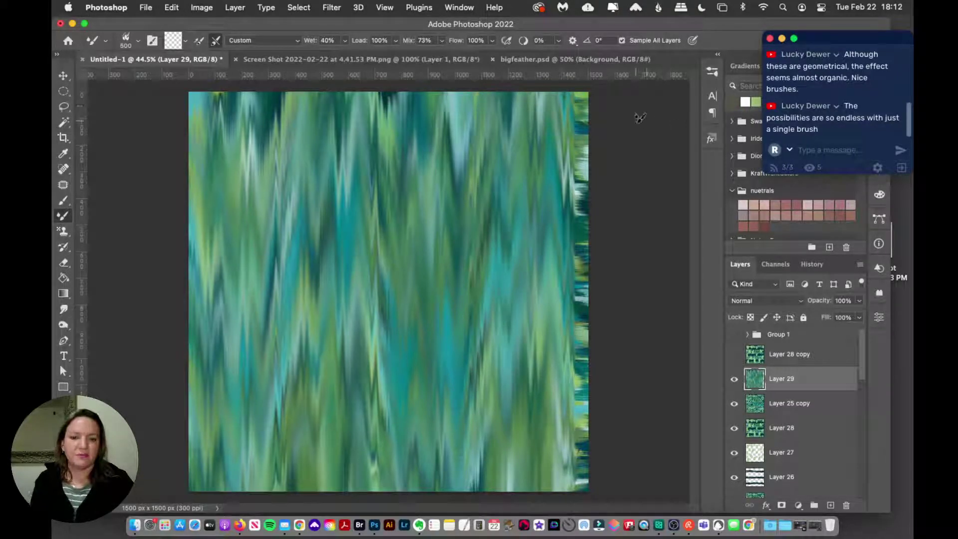
drag(578, 99, 577, 491)
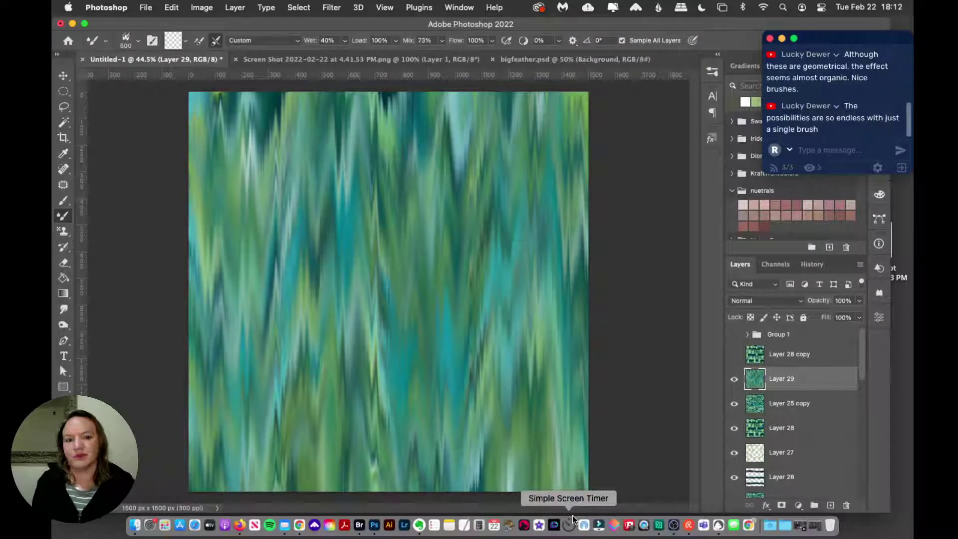
click(734, 380)
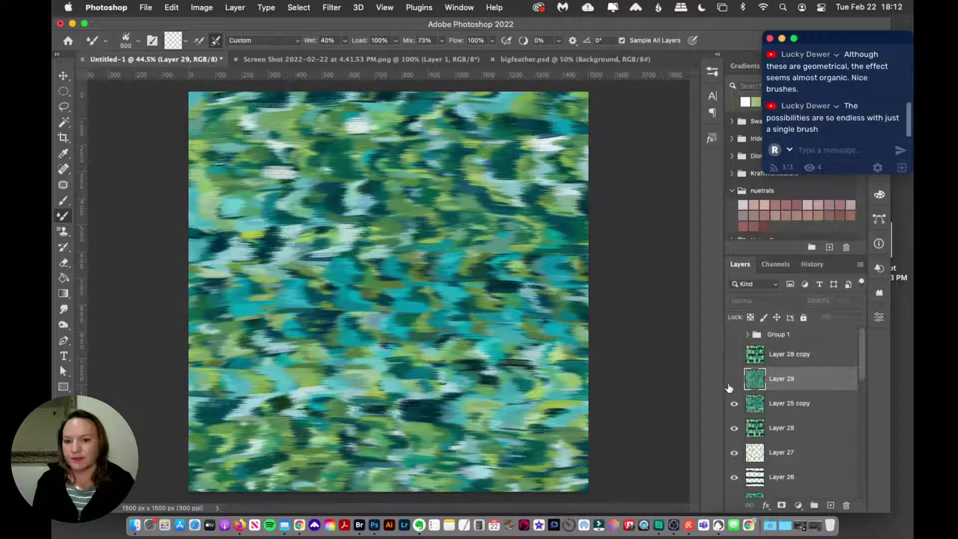
click(733, 379)
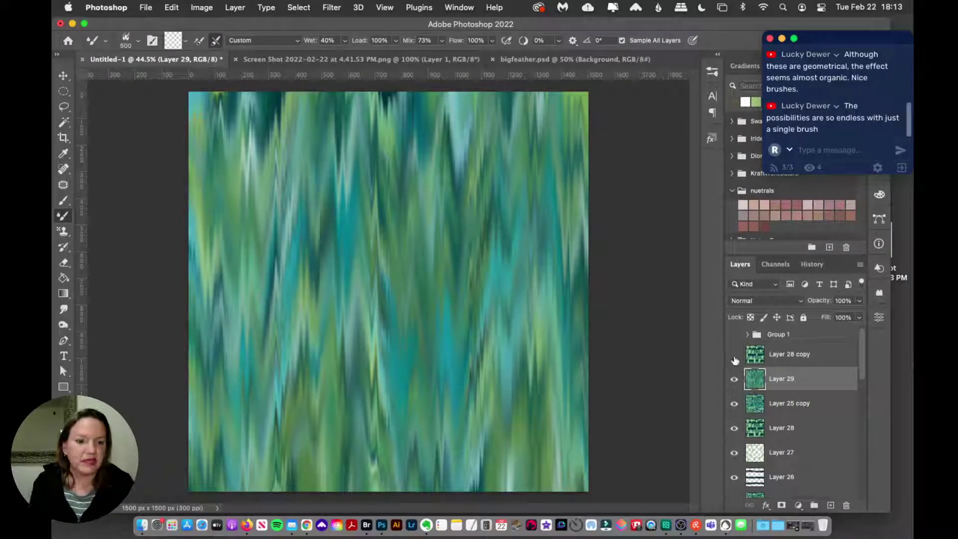
Show Layer 28 copy and add a new layer directly above it.
click(734, 355)
click(787, 360)
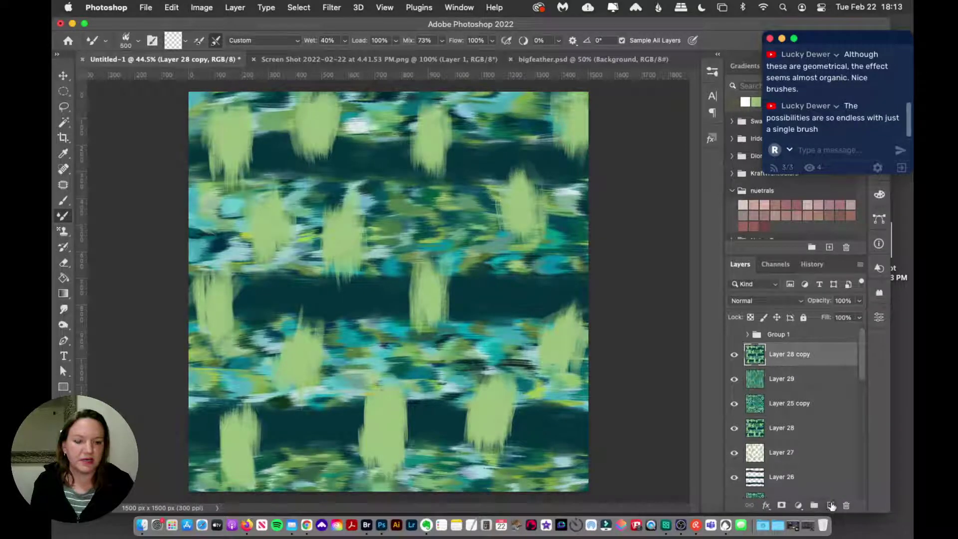
click(830, 506)
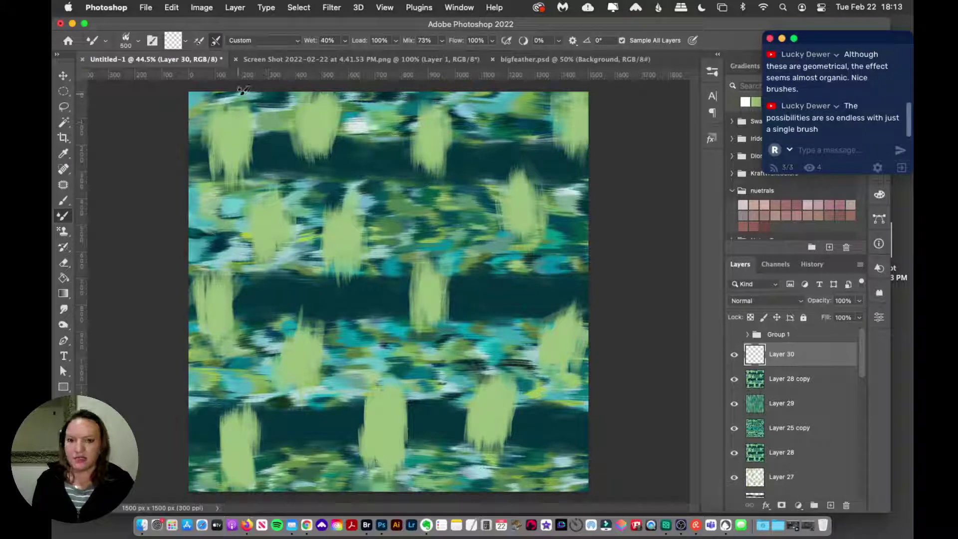
Pull the striped pattern's paint into vertical zigzags across the whole new layer with alternating downward and upward strokes.
mouse_move(244, 89)
mouse_down()
mouse_move(219, 299)
mouse_move(212, 505)
mouse_up()
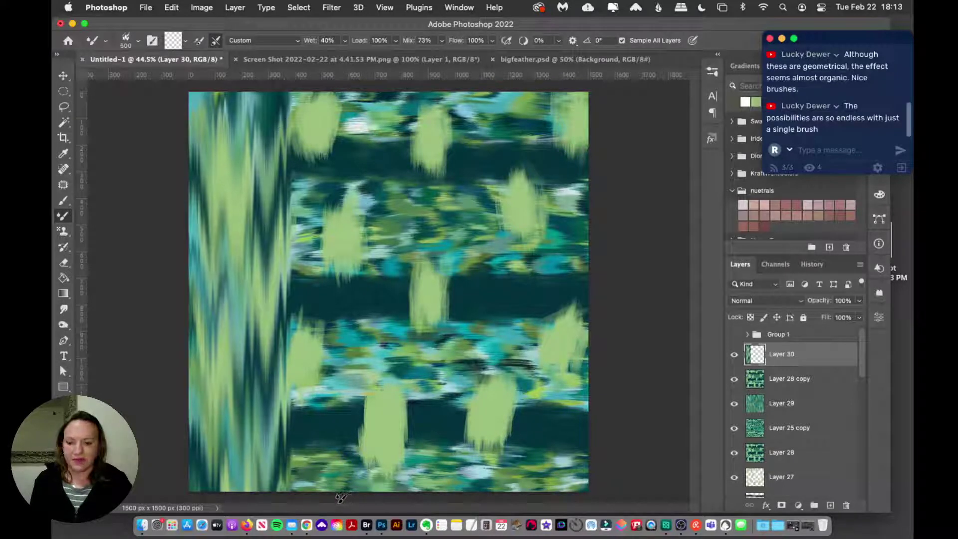
mouse_move(338, 503)
mouse_down()
mouse_move(333, 386)
mouse_move(367, 52)
mouse_up()
key(super+z)
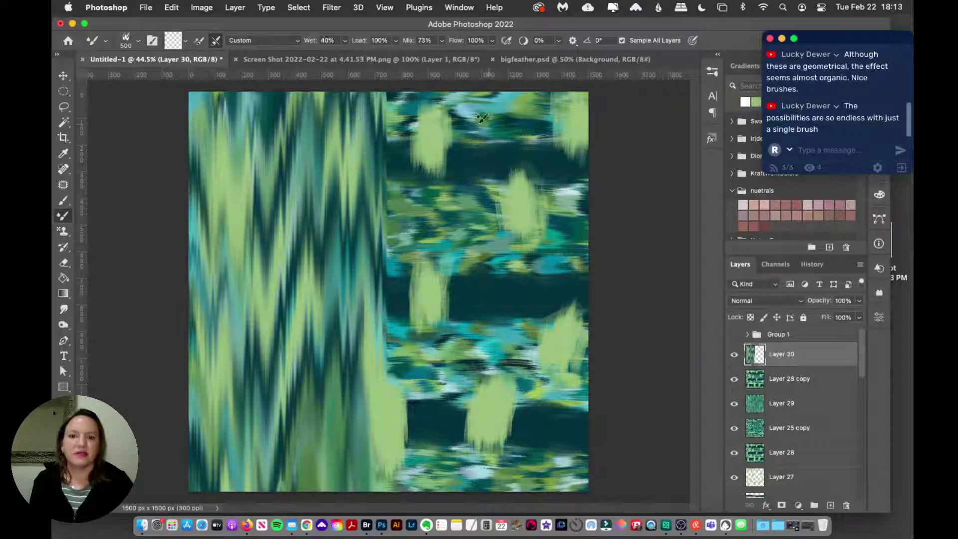
mouse_move(429, 102)
mouse_down()
mouse_move(419, 463)
mouse_move(396, 524)
mouse_up()
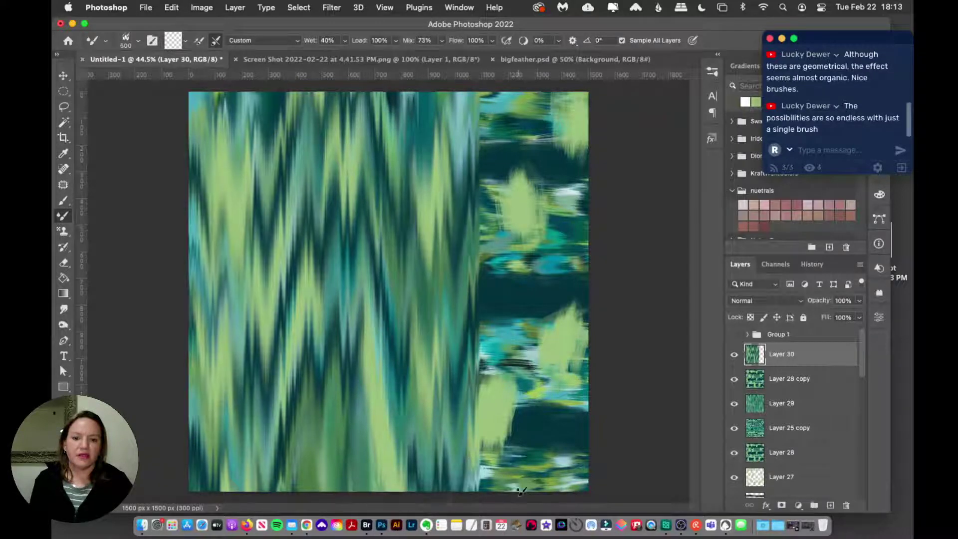
mouse_move(520, 494)
mouse_down()
mouse_move(510, 446)
mouse_move(511, 404)
mouse_move(520, 464)
mouse_move(530, 59)
mouse_up()
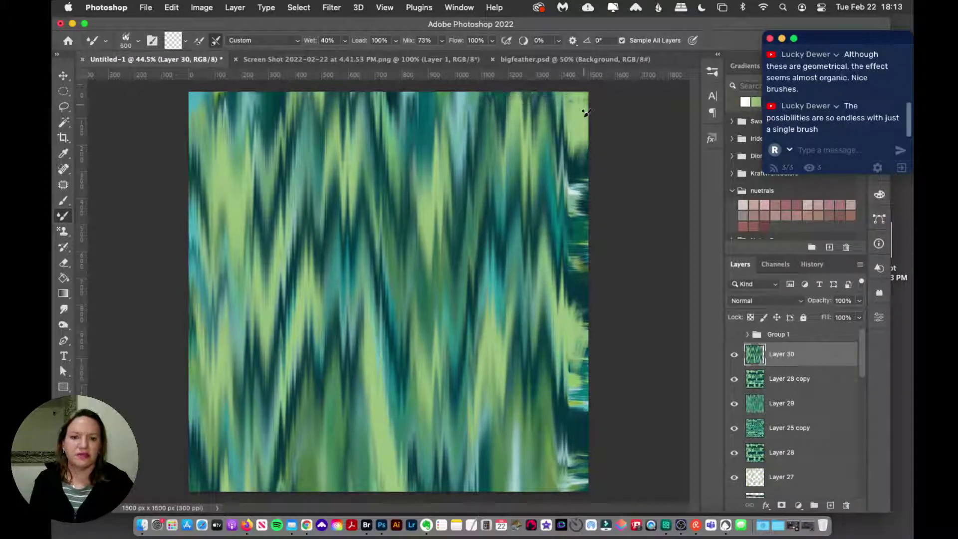
mouse_move(586, 112)
mouse_down()
mouse_move(578, 241)
mouse_move(591, 472)
mouse_move(581, 491)
mouse_up()
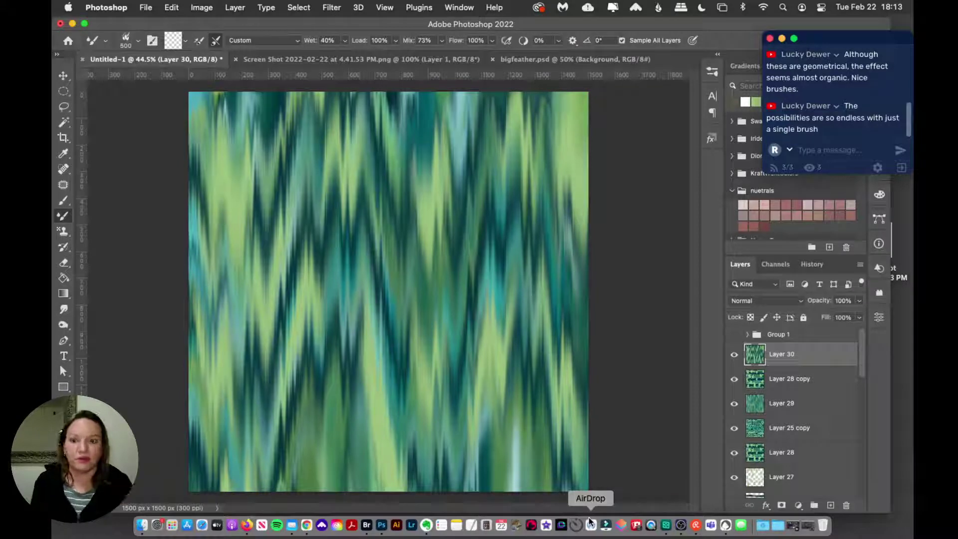
Inspect the pulled paint at 100% zoom and compare it with the striped pattern by toggling Layer 30's visibility.
key(super+1)
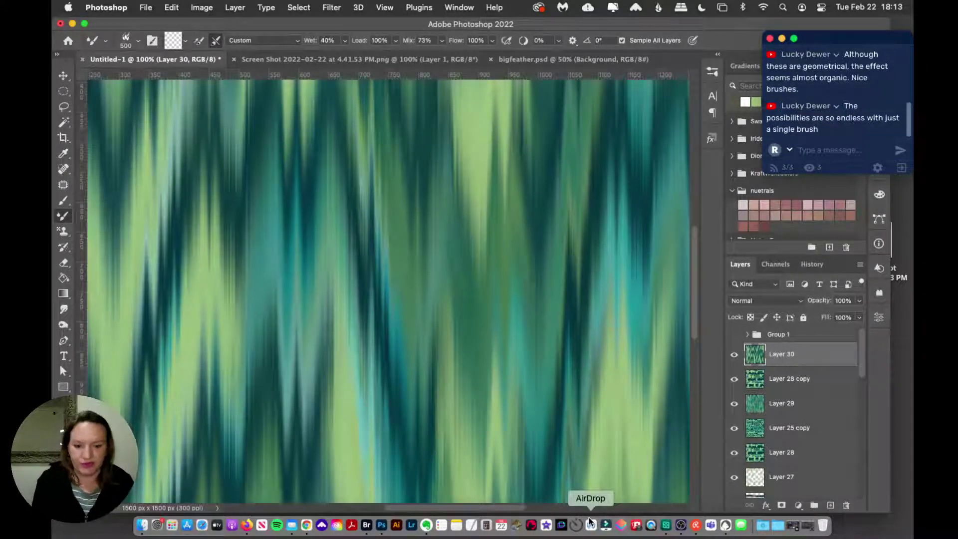
key(super+0)
key(z)
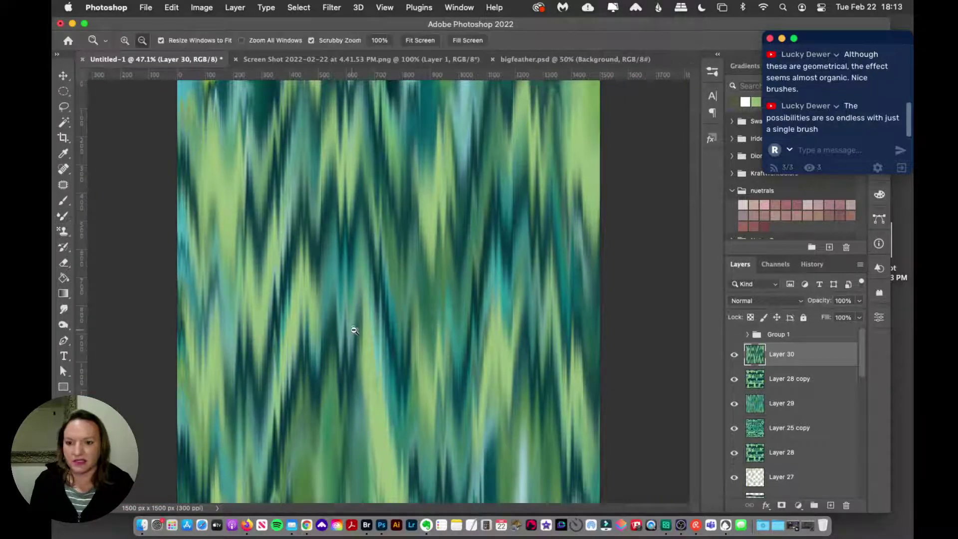
alt+click(353, 332)
drag(380, 321, 448, 287)
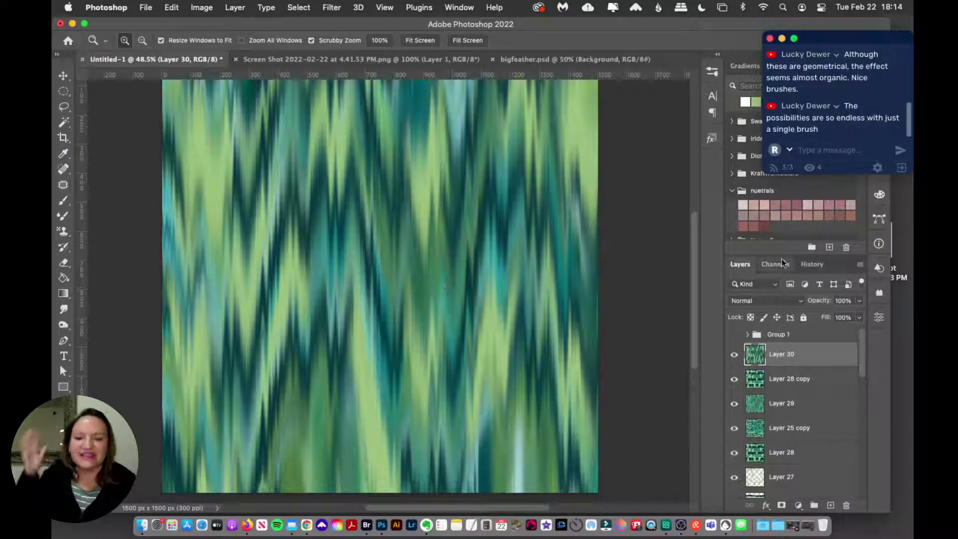
click(733, 355)
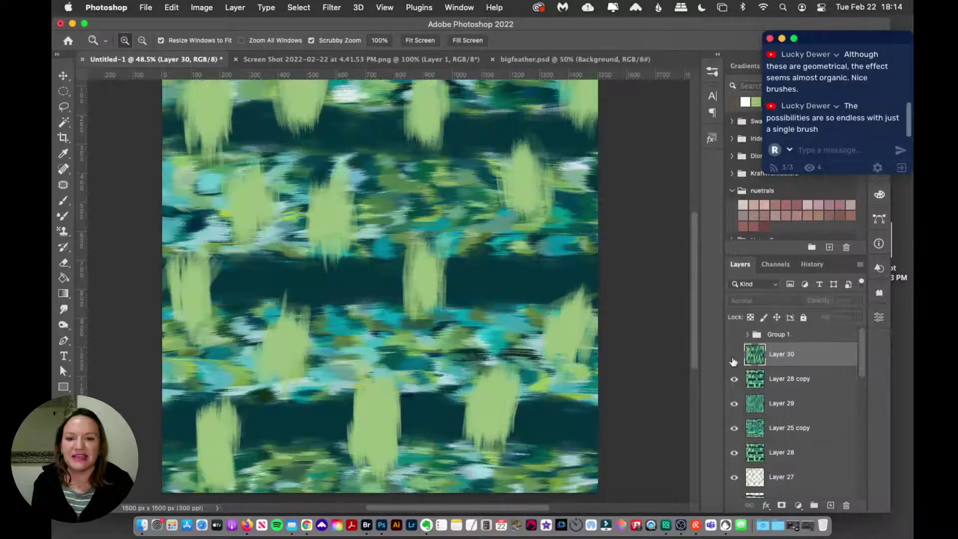
click(733, 355)
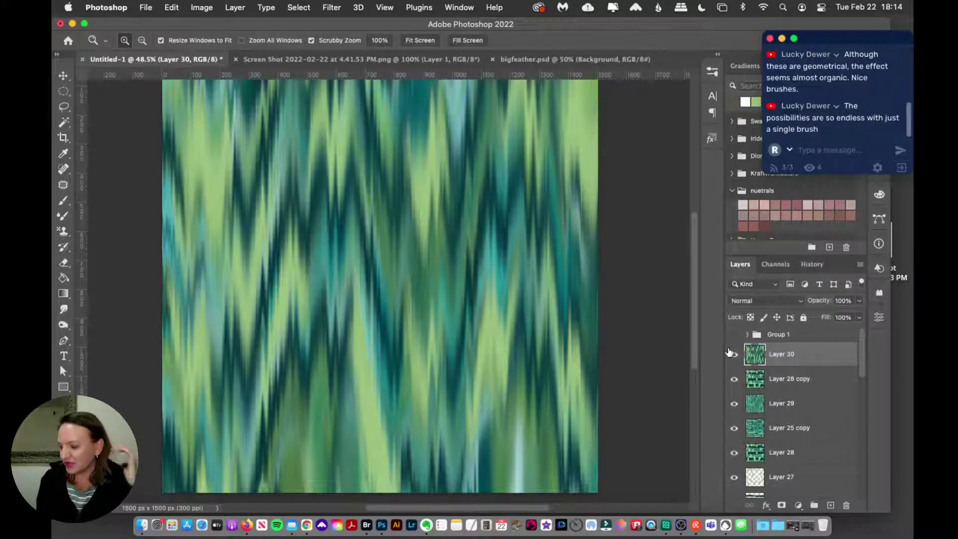
Hide Layer 30 and prepare a new layer above it for painting with the paint pulling 2 mixer brush.
click(733, 354)
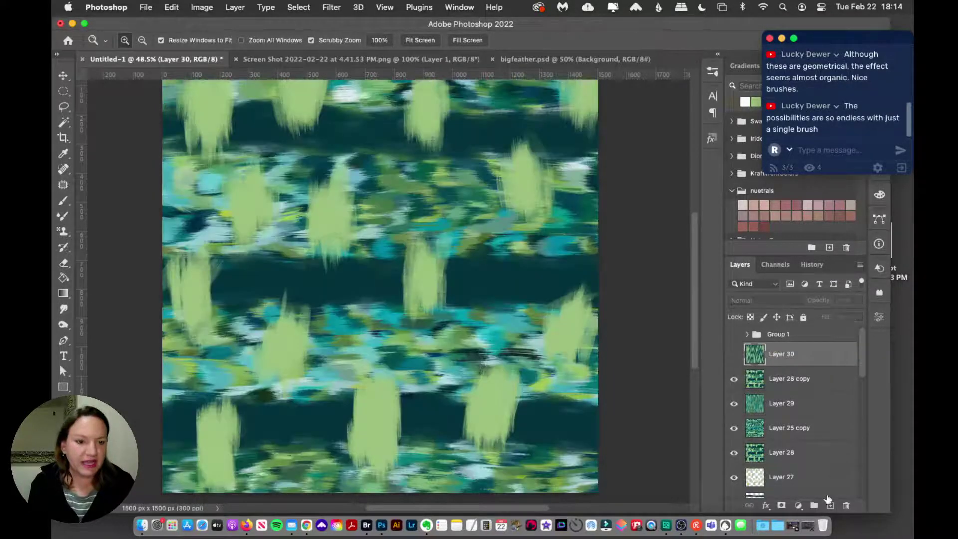
click(830, 505)
click(712, 72)
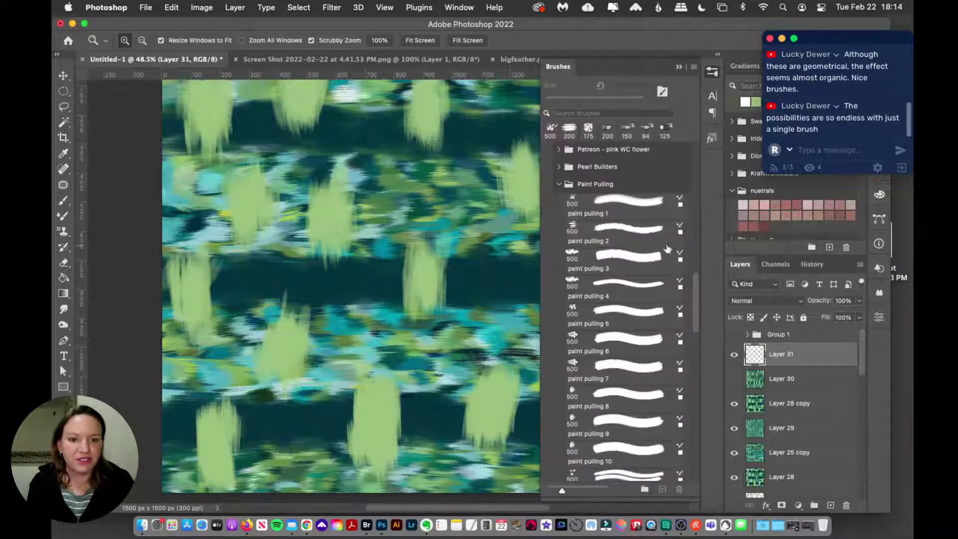
click(644, 241)
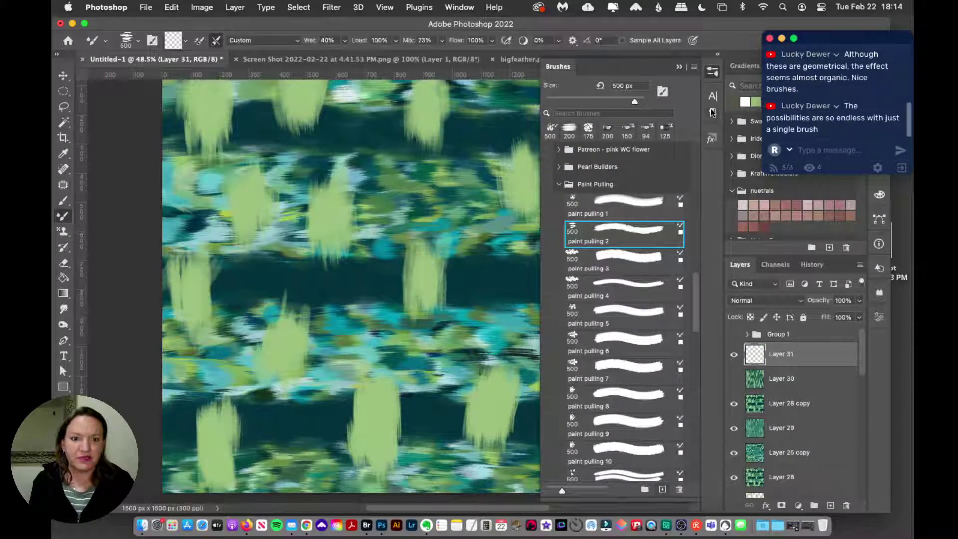
click(712, 73)
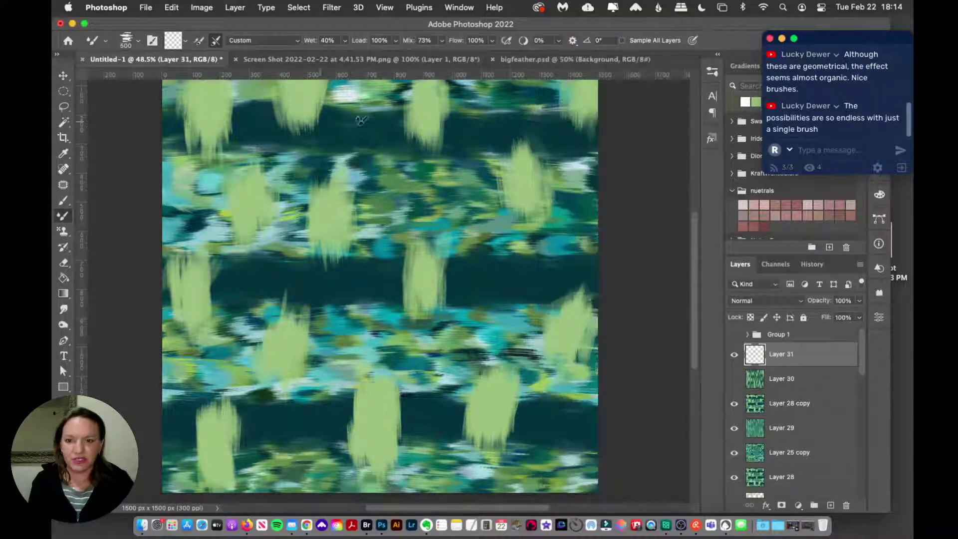
Turn on Sample All Layers and pull one downward and one upward stroke over the left third of the striped pattern.
scroll(694, 250, up, 2)
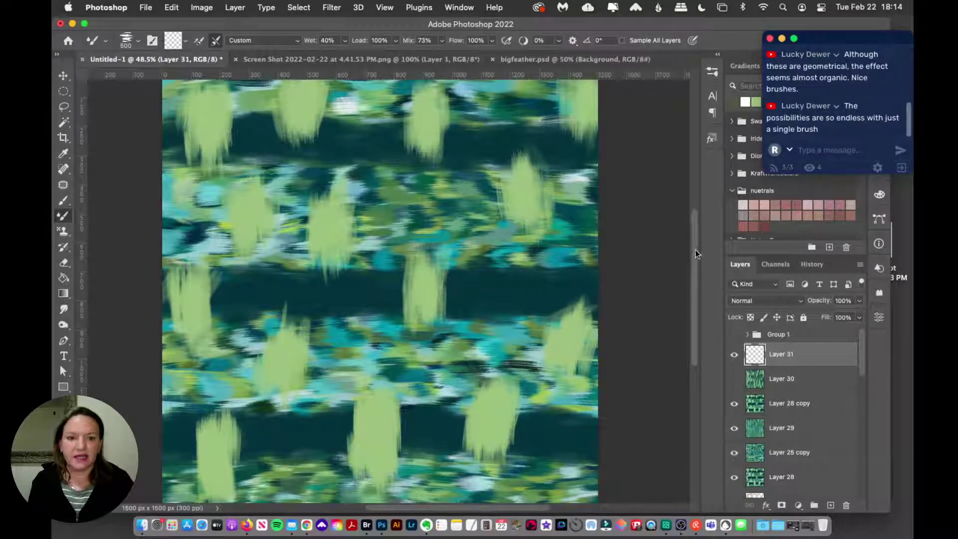
scroll(534, 220, down, 1)
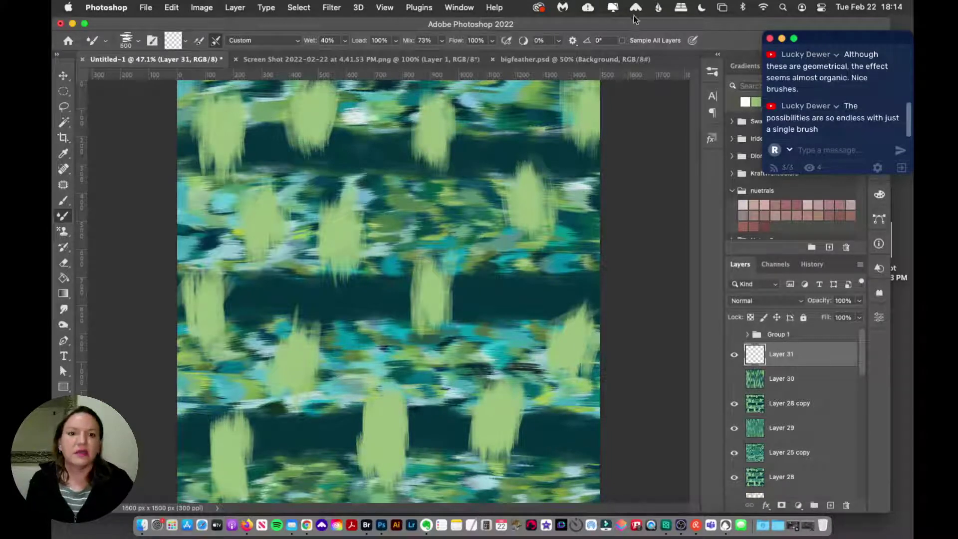
click(634, 40)
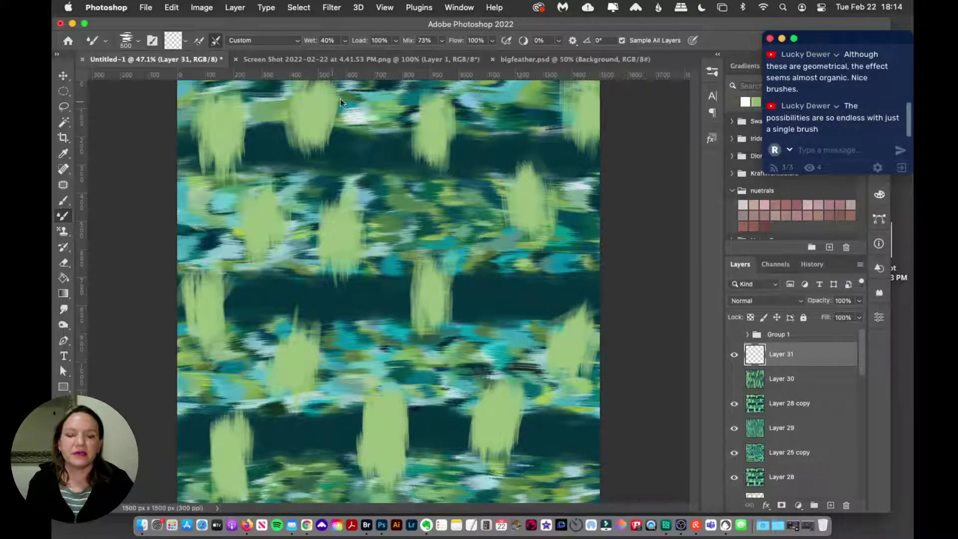
mouse_move(234, 99)
mouse_down()
mouse_move(217, 279)
mouse_move(218, 502)
mouse_up()
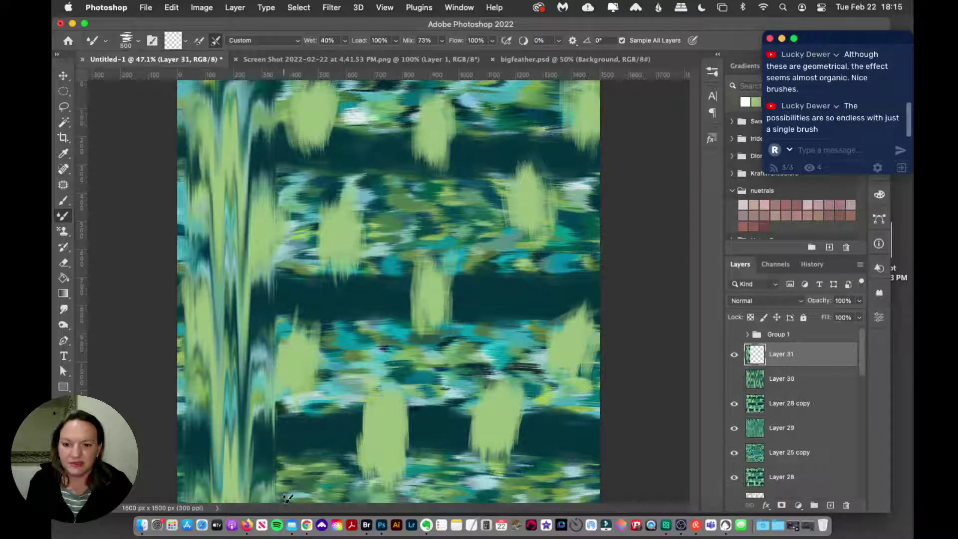
mouse_move(284, 501)
mouse_down()
mouse_move(311, 238)
mouse_move(307, 82)
mouse_up()
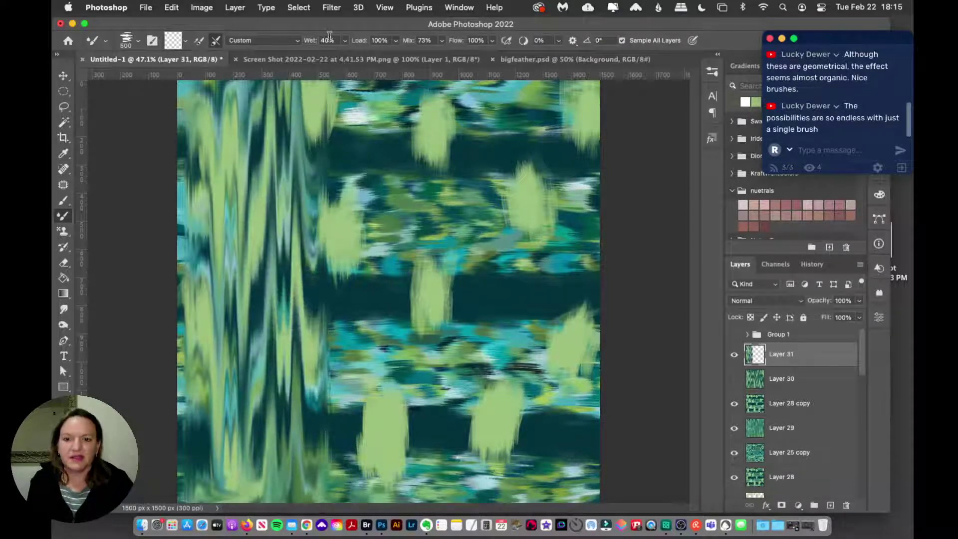
Switch to the paint pulling 3 brush with Sample All Layers on and pull a vertical stroke down the middle of the pattern.
click(712, 71)
click(634, 256)
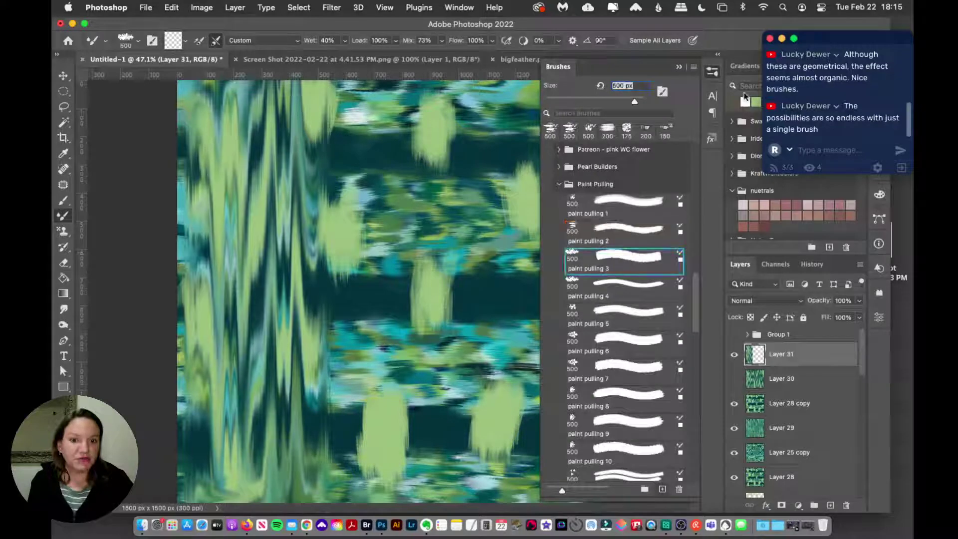
click(712, 71)
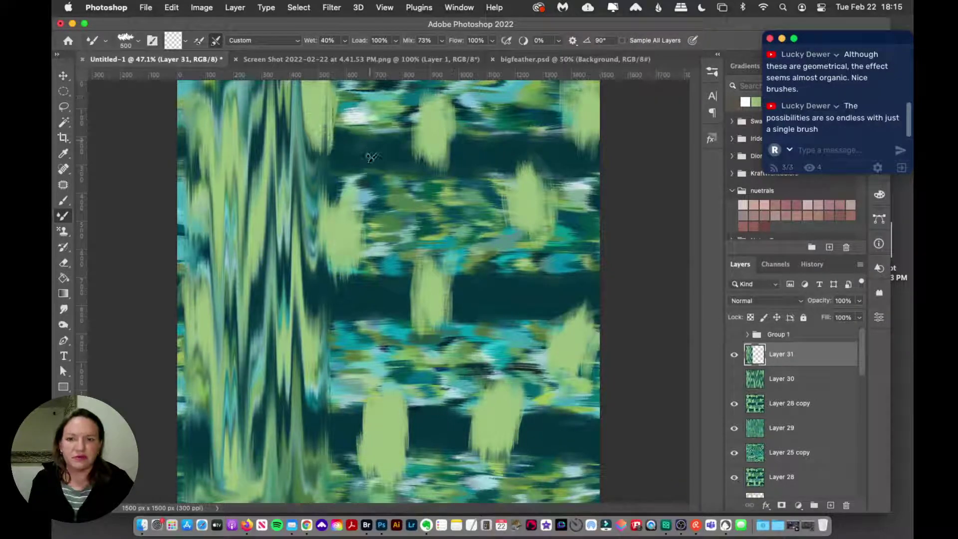
click(650, 40)
drag(370, 89, 350, 501)
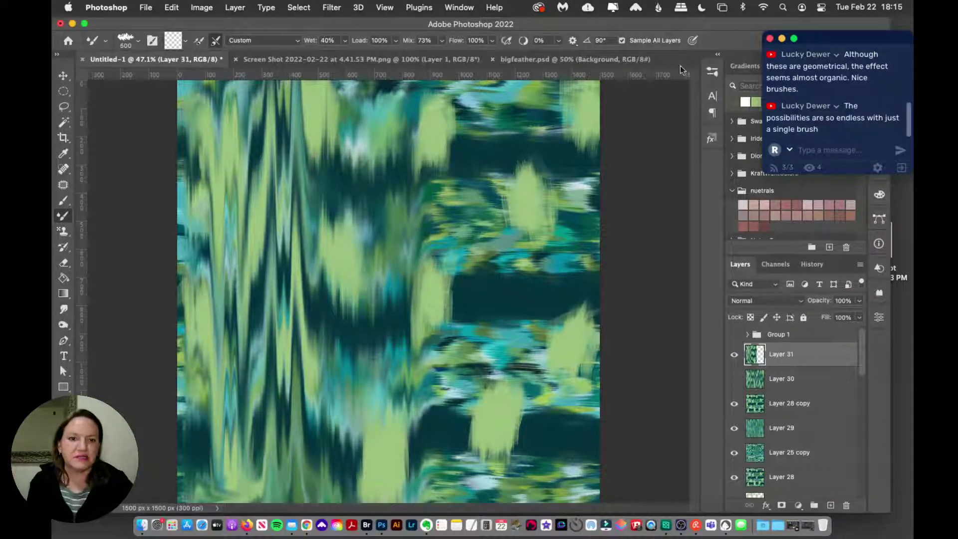
Switch to the paint pulling 4 brush with Sample All Layers on and pull an upward stroke just right of the pattern's middle.
click(712, 72)
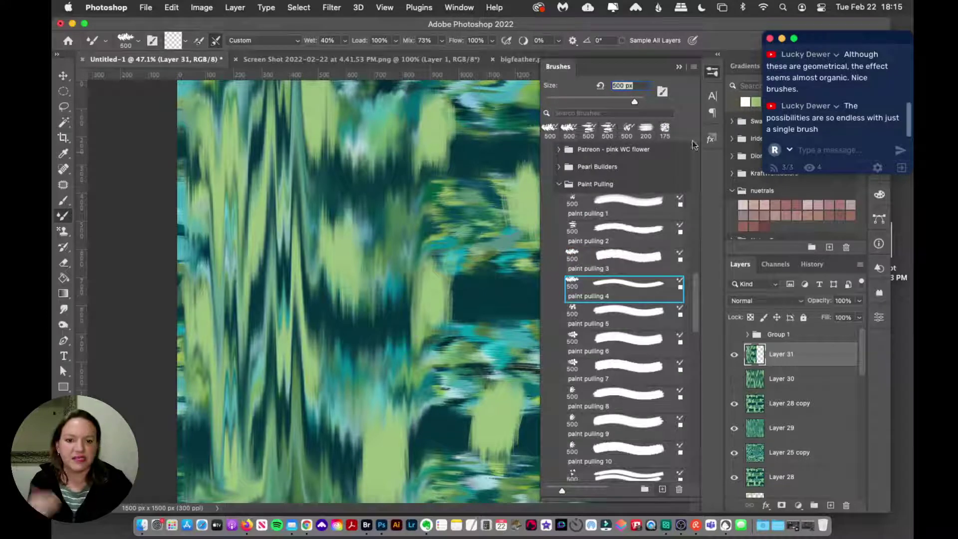
click(712, 72)
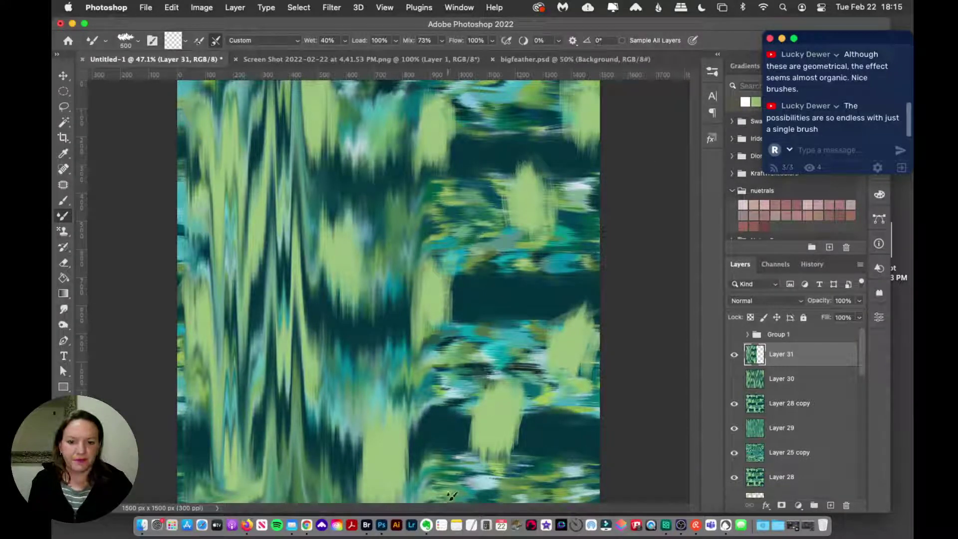
drag(449, 499, 464, 384)
key(super+z)
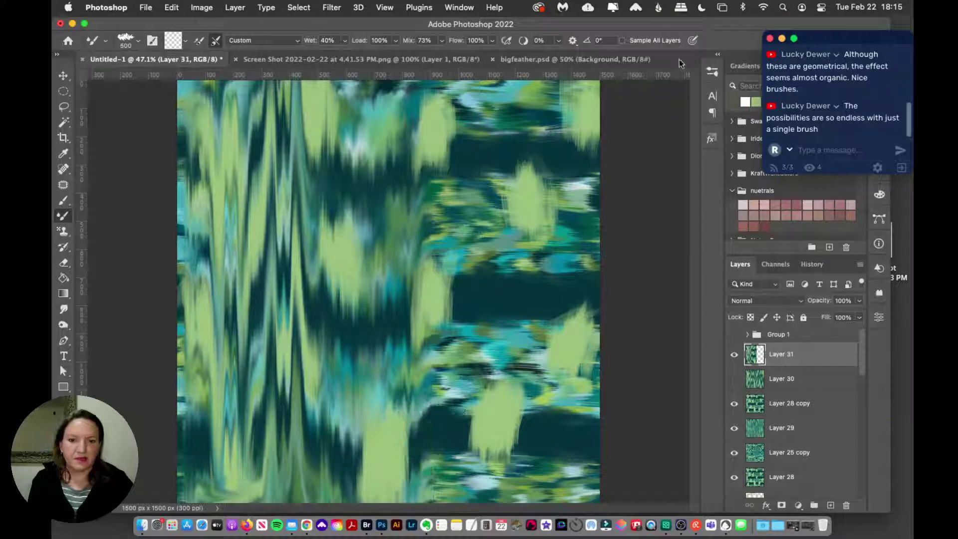
click(660, 40)
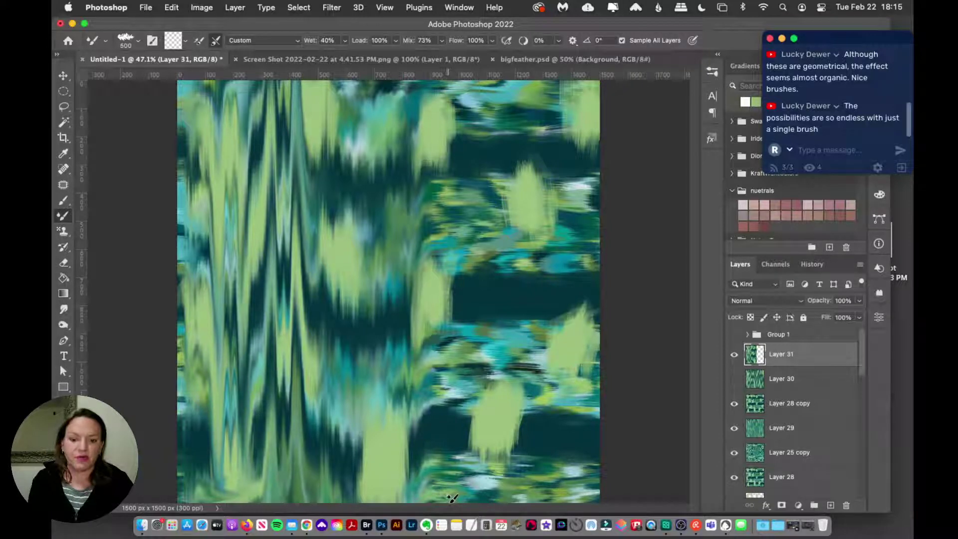
mouse_move(451, 497)
mouse_down()
mouse_move(477, 333)
mouse_move(452, 260)
mouse_move(454, 85)
mouse_up()
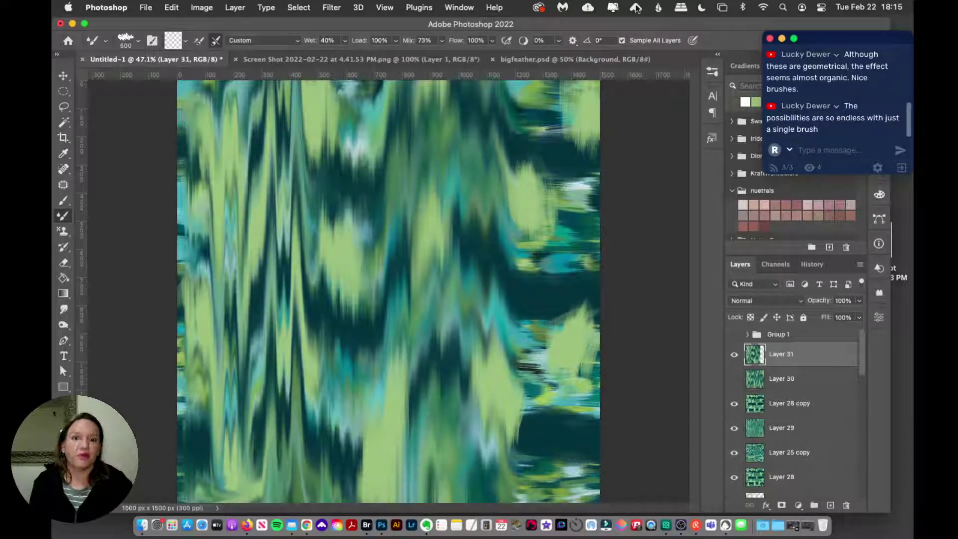
Switch to the paint pulling 5 brush with Sample All Layers on and pull a downward stroke along the pattern's right edge.
click(712, 72)
click(636, 317)
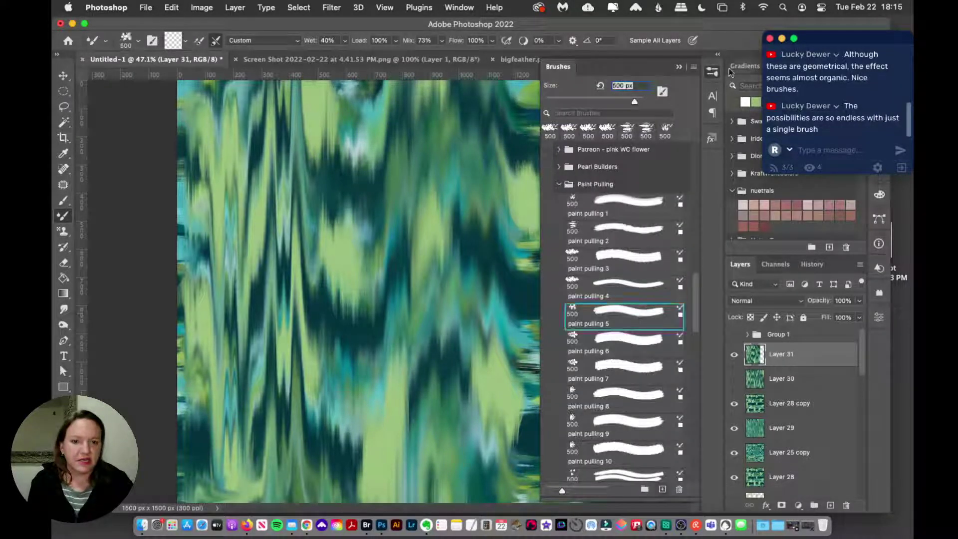
click(712, 72)
drag(545, 93, 539, 223)
click(657, 41)
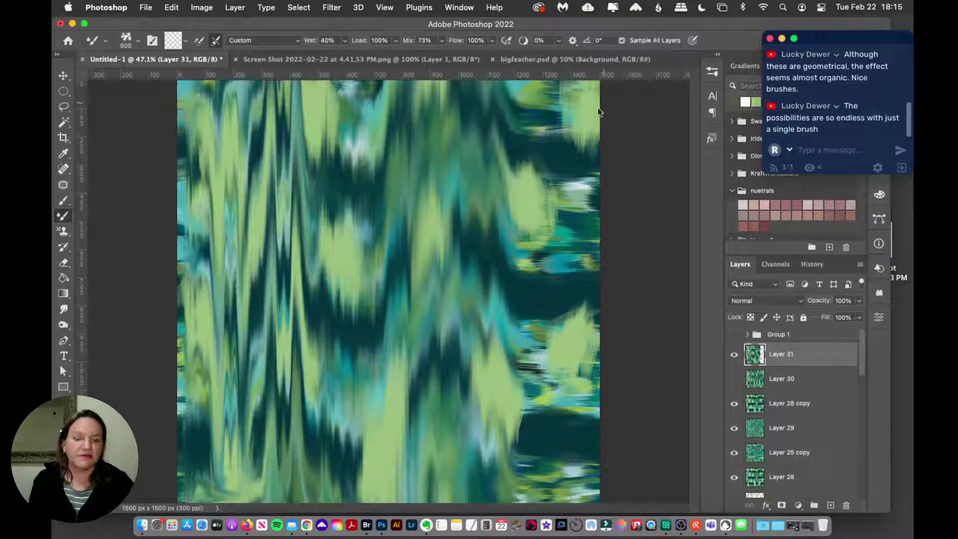
drag(551, 102, 533, 522)
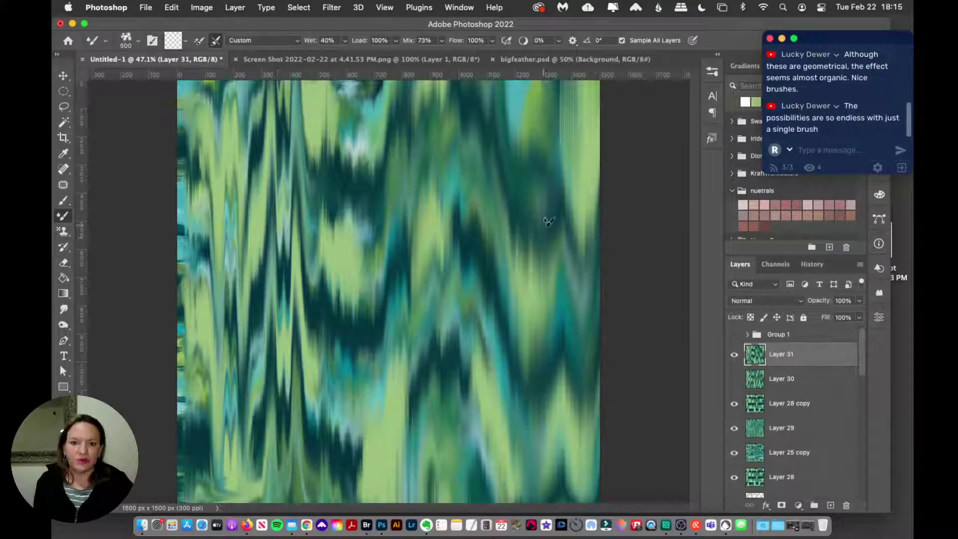
Add a new layer above Layer 31, hide Layer 31 and turn on Sample All Layers for the mixer brush.
click(829, 504)
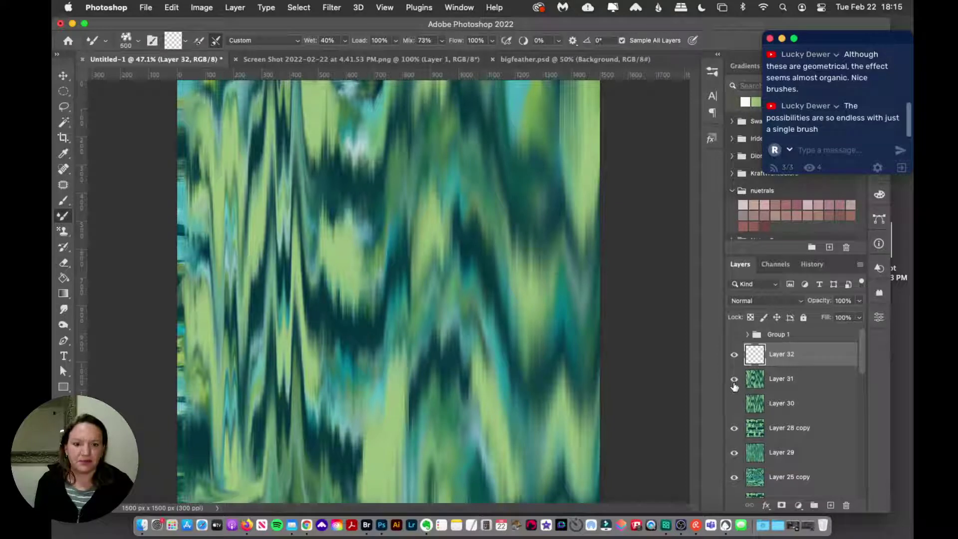
click(733, 381)
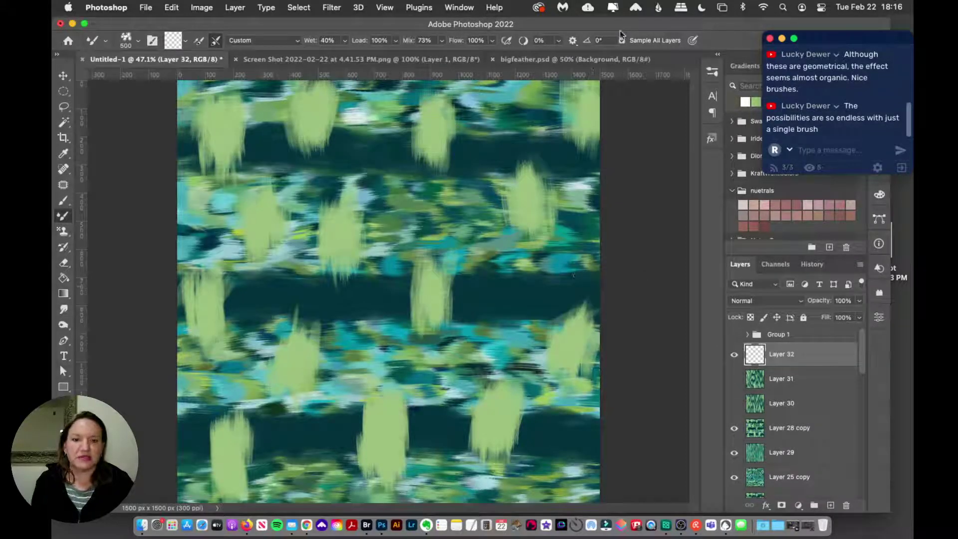
click(640, 42)
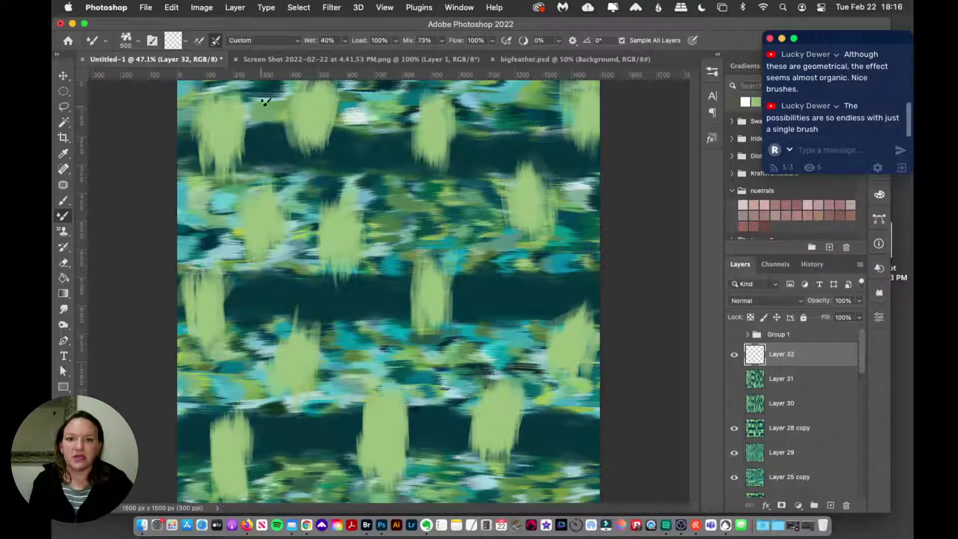
Pull sweeping curved strokes across the whole pattern with the paint pulling 5 brush, and replace the painted layer with an empty one.
mouse_move(265, 102)
mouse_down()
mouse_move(254, 133)
mouse_move(267, 178)
mouse_move(304, 227)
mouse_move(428, 276)
mouse_move(474, 310)
mouse_move(515, 369)
mouse_move(523, 435)
mouse_move(499, 499)
mouse_up()
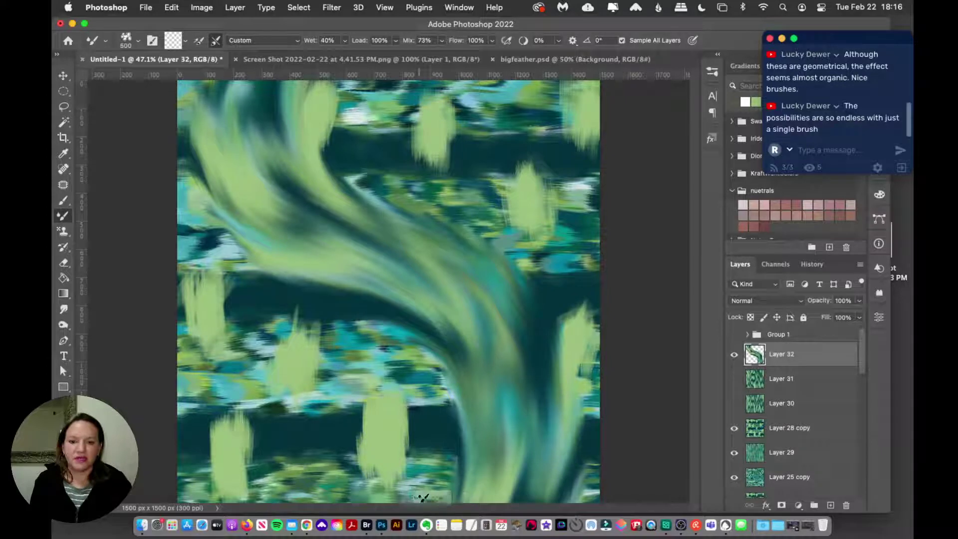
mouse_move(181, 394)
mouse_down()
mouse_move(363, 377)
mouse_move(371, 336)
mouse_up()
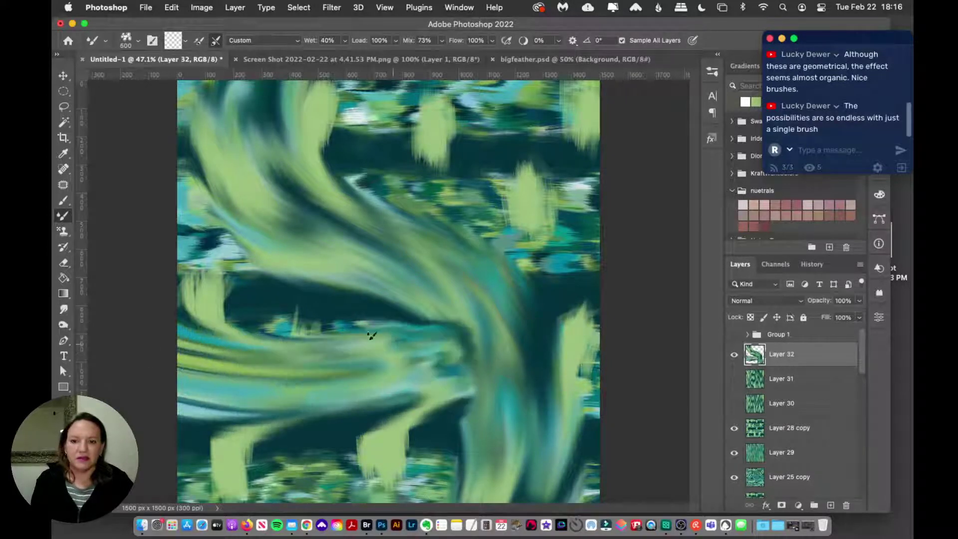
key(super+z)
mouse_move(633, 144)
mouse_down()
mouse_move(516, 183)
mouse_move(442, 246)
mouse_move(383, 321)
mouse_move(337, 445)
mouse_move(344, 528)
mouse_up()
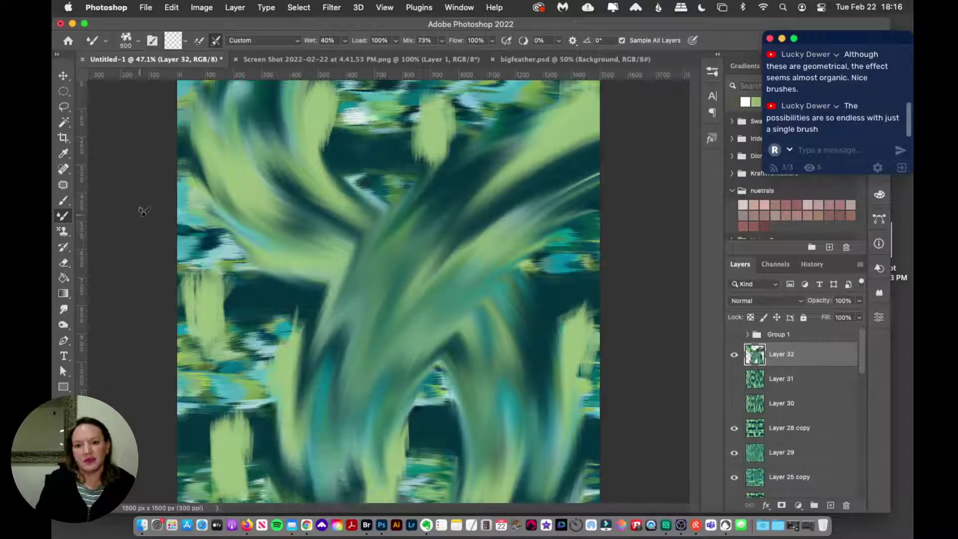
mouse_move(144, 211)
mouse_down()
mouse_move(196, 233)
mouse_move(259, 331)
mouse_move(264, 410)
mouse_move(239, 487)
mouse_up()
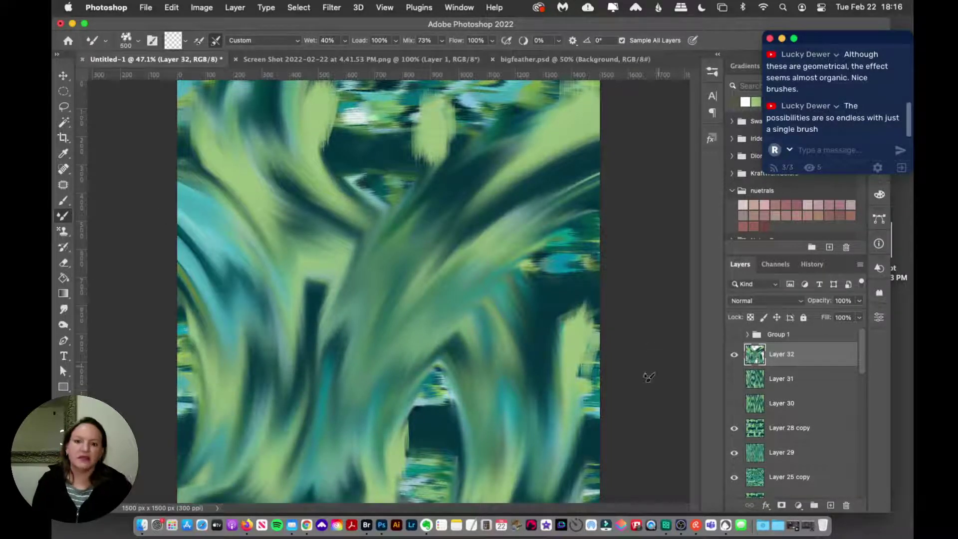
mouse_move(171, 160)
mouse_down()
mouse_move(191, 251)
mouse_move(299, 371)
mouse_move(383, 427)
mouse_move(547, 450)
mouse_up()
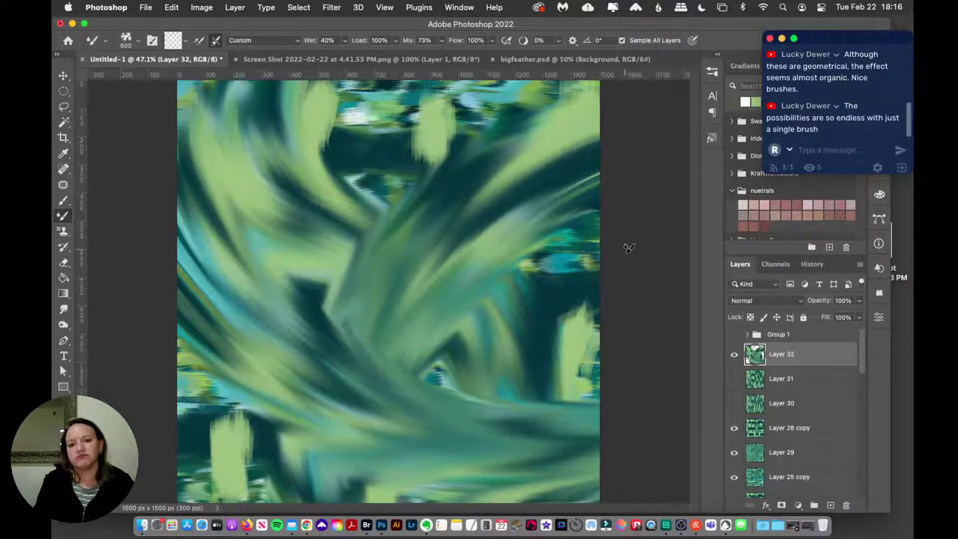
mouse_move(629, 248)
mouse_down()
mouse_move(489, 245)
mouse_move(371, 152)
mouse_move(344, 15)
mouse_up()
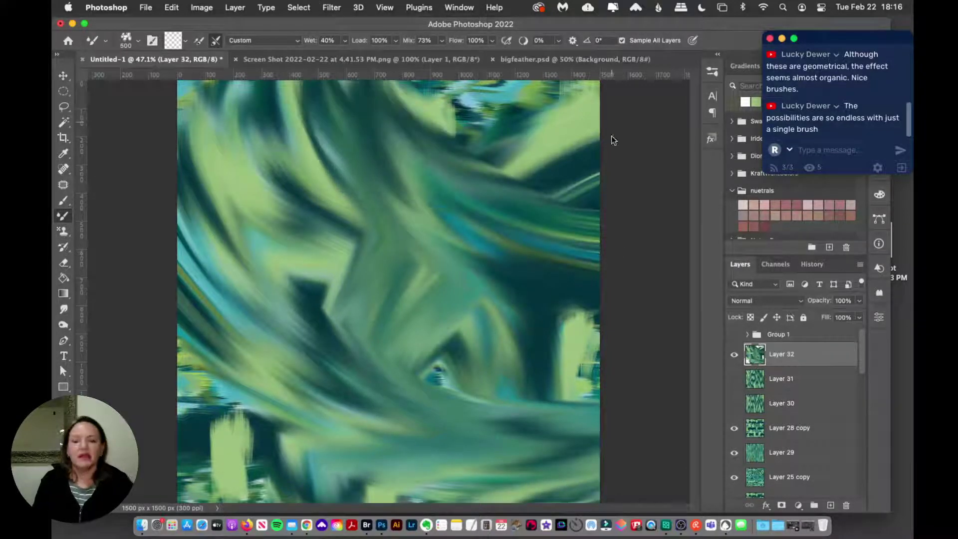
mouse_move(620, 365)
mouse_down()
mouse_move(489, 350)
mouse_move(314, 364)
mouse_move(160, 439)
mouse_up()
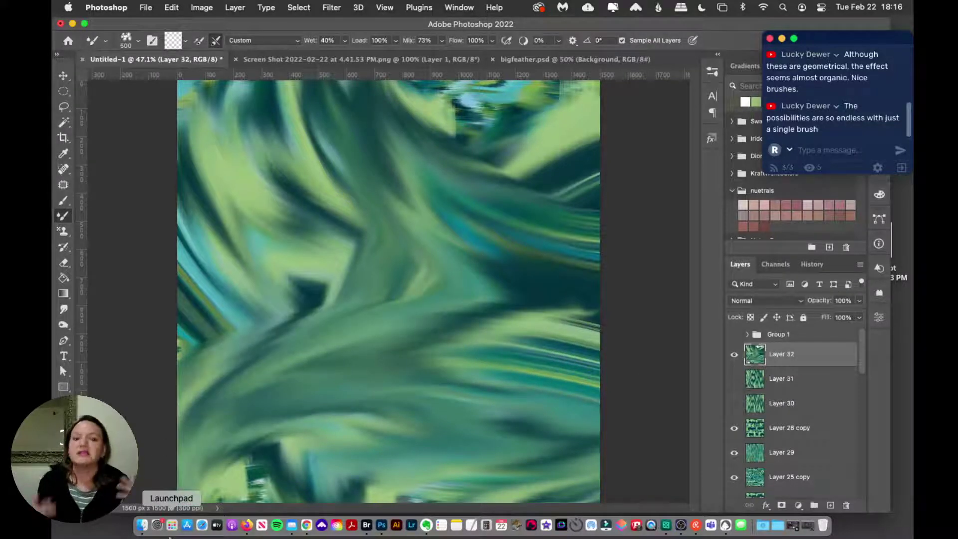
key(Delete)
click(831, 506)
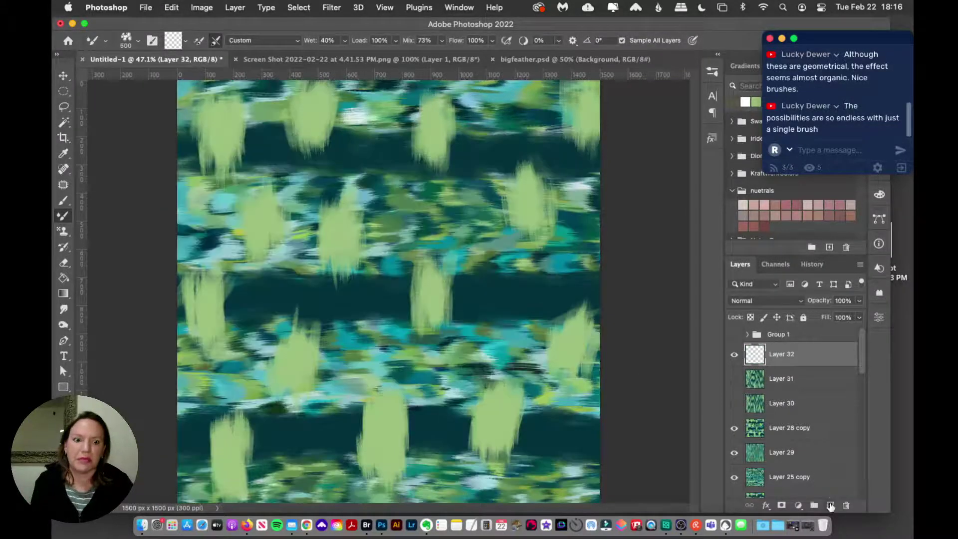
Switch to the paint pulling 6 brush with Sample All Layers on and pull a downward stroke near the pattern's left edge.
click(713, 71)
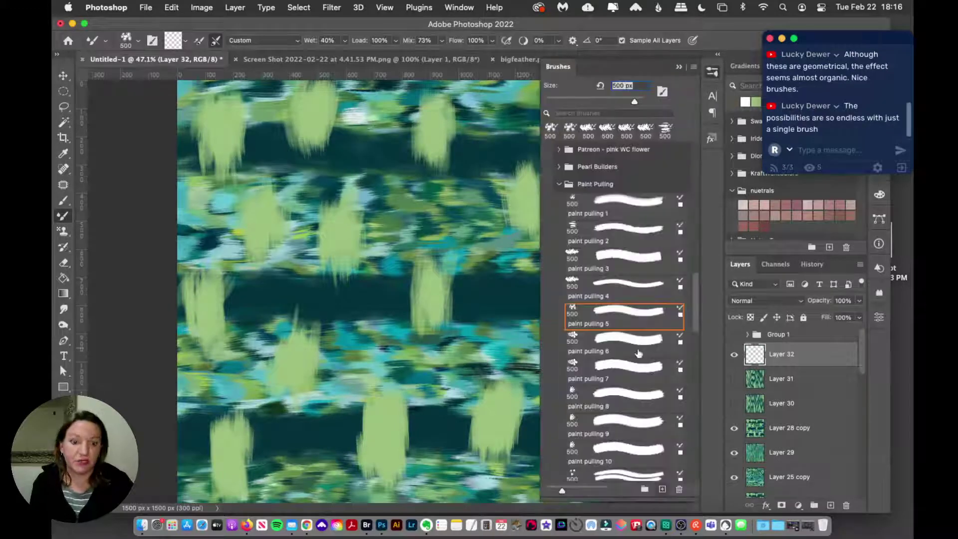
click(711, 71)
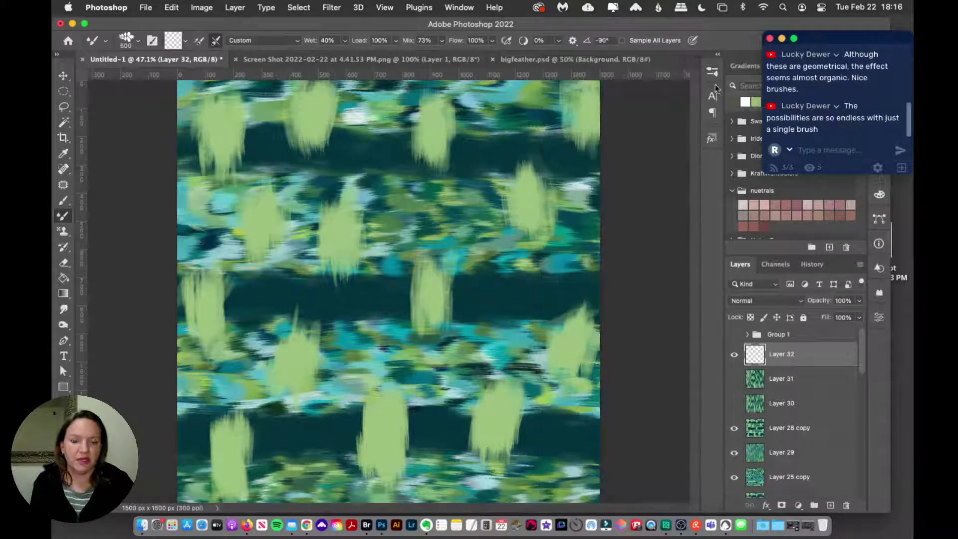
click(621, 40)
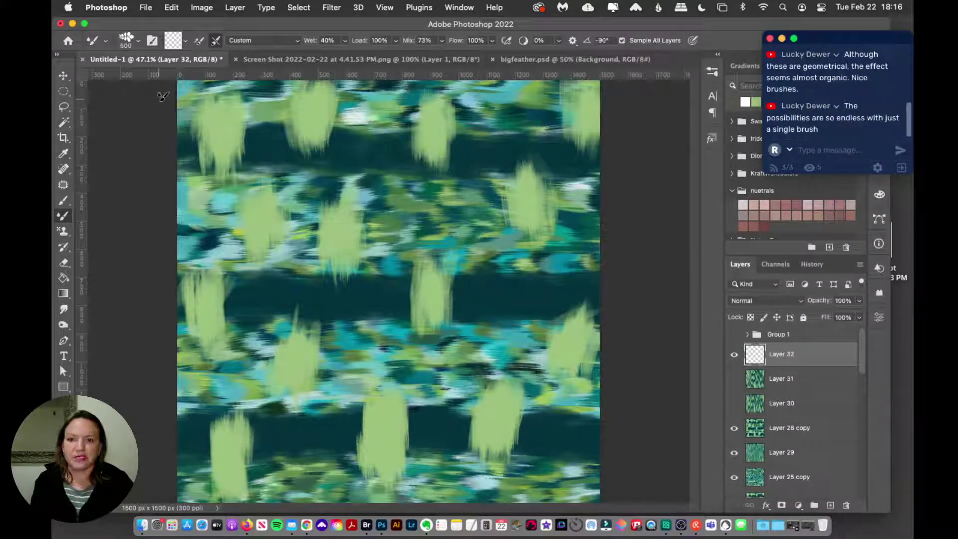
drag(241, 94, 225, 530)
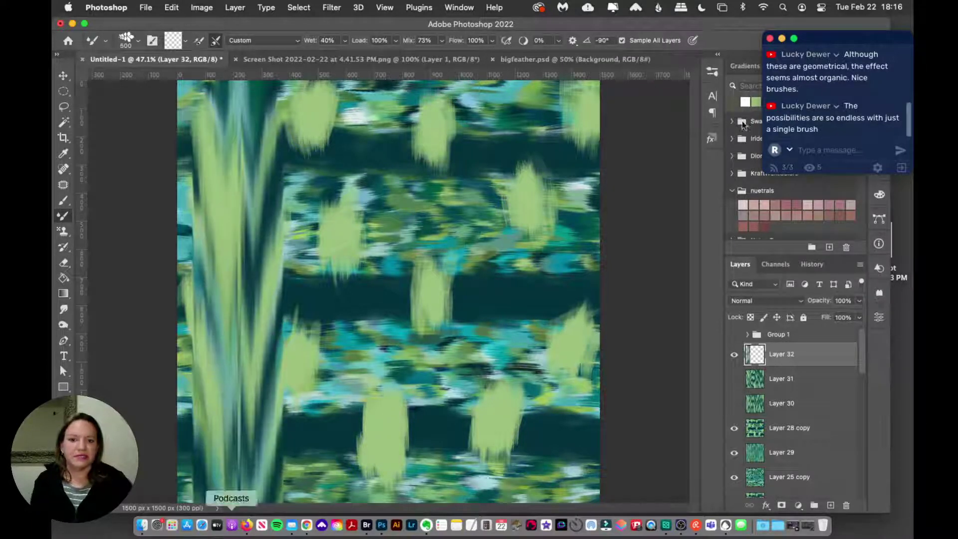
Switch to the paint pulling 7 brush with Sample All Layers on and pull an upward stroke beside the first one.
click(711, 71)
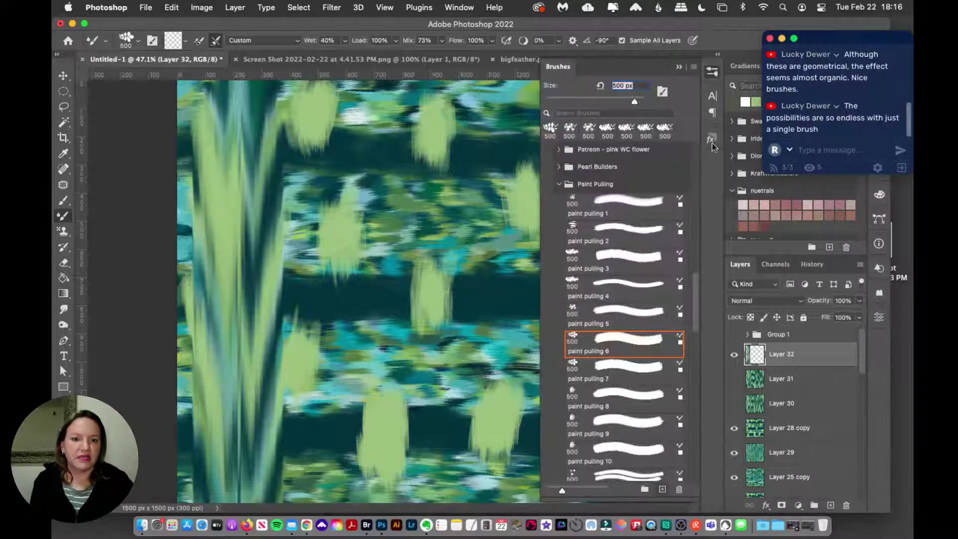
click(636, 375)
click(712, 73)
click(713, 74)
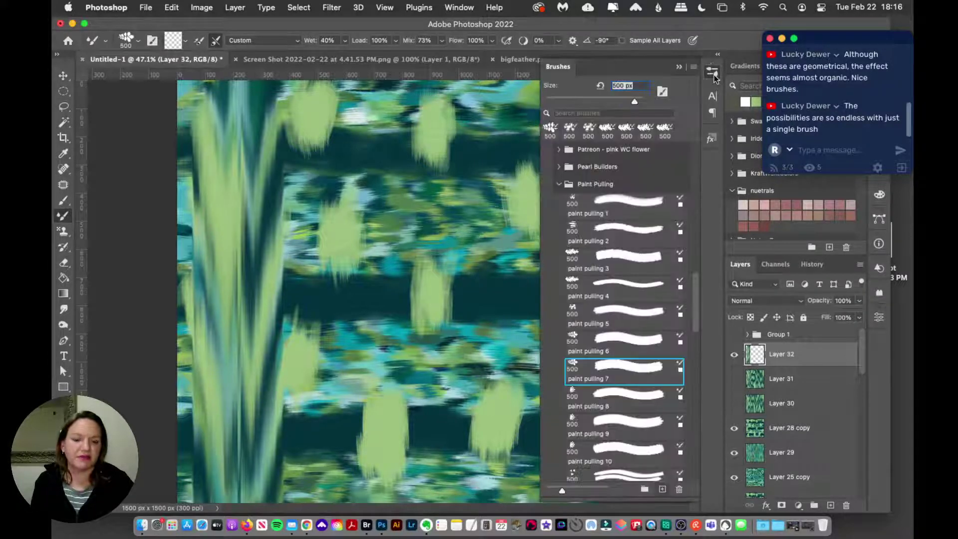
click(712, 75)
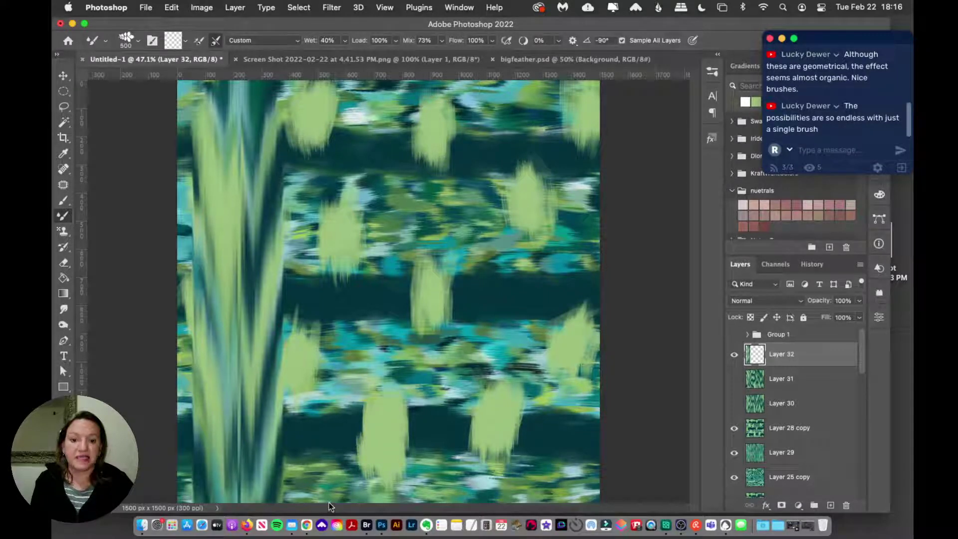
mouse_move(329, 507)
mouse_down()
mouse_move(336, 332)
mouse_move(372, 17)
mouse_up()
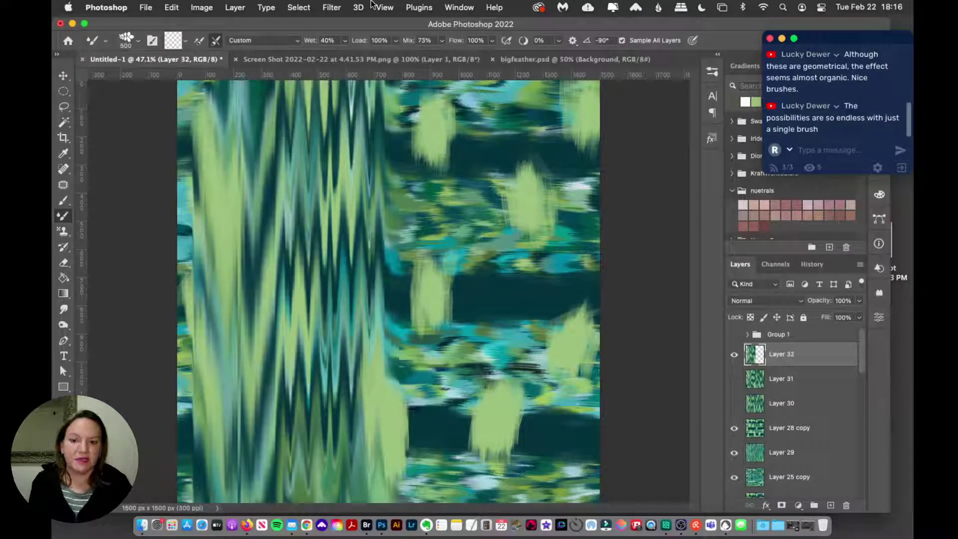
Switch to the paint pulling 8 brush with Sample All Layers on and pull a downward stroke right of the zigzag band.
click(712, 75)
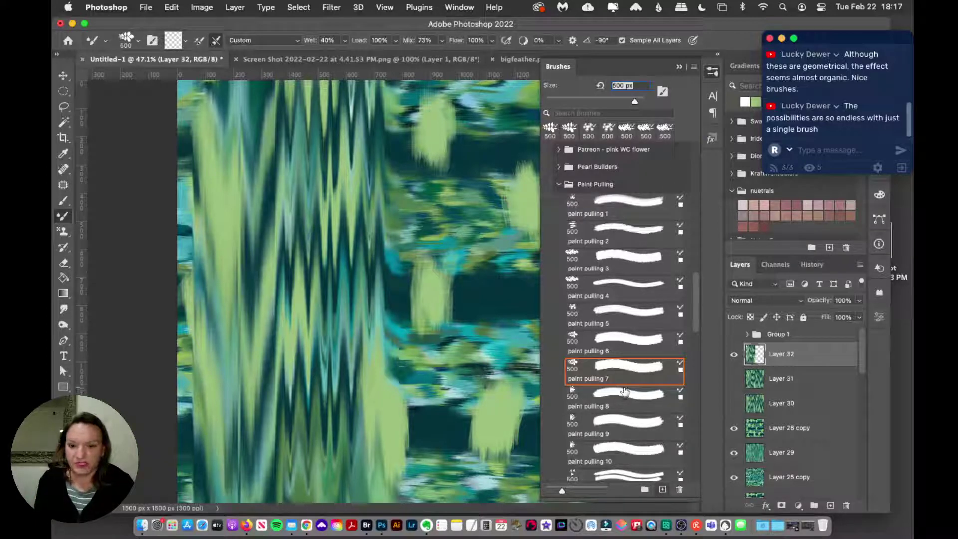
click(599, 397)
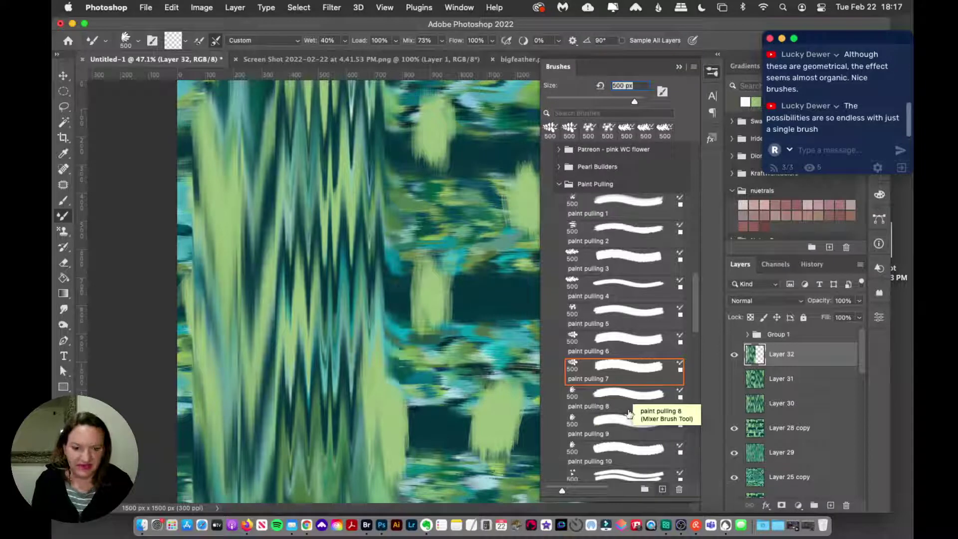
drag(696, 315, 695, 327)
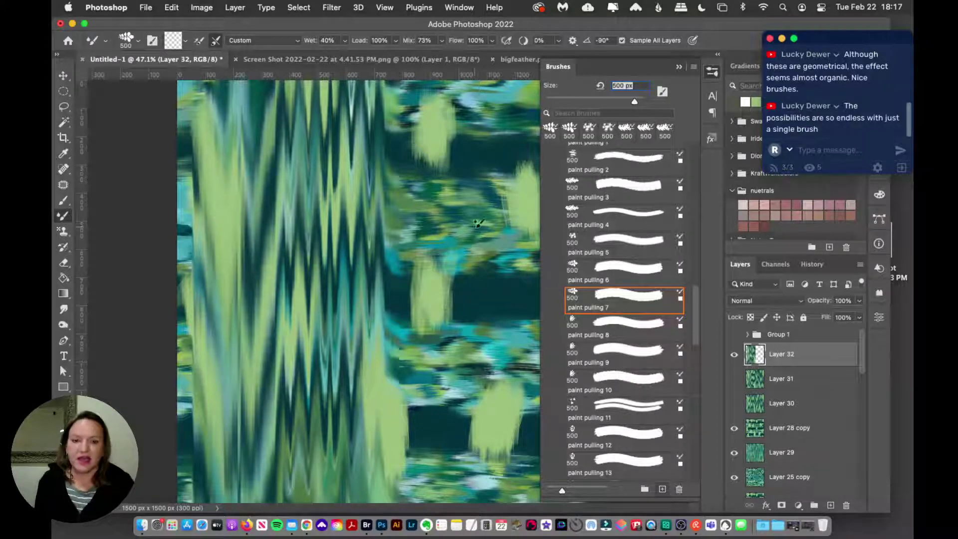
click(609, 327)
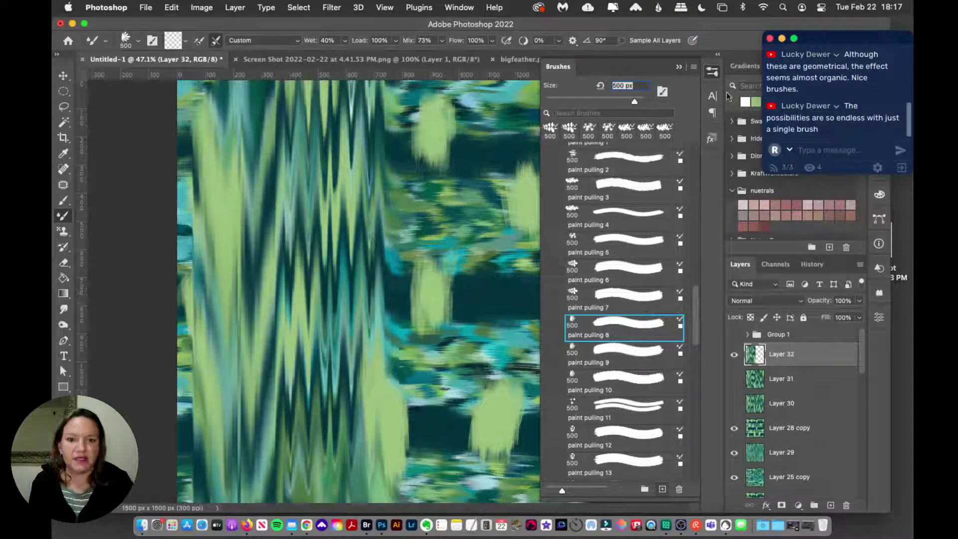
click(711, 73)
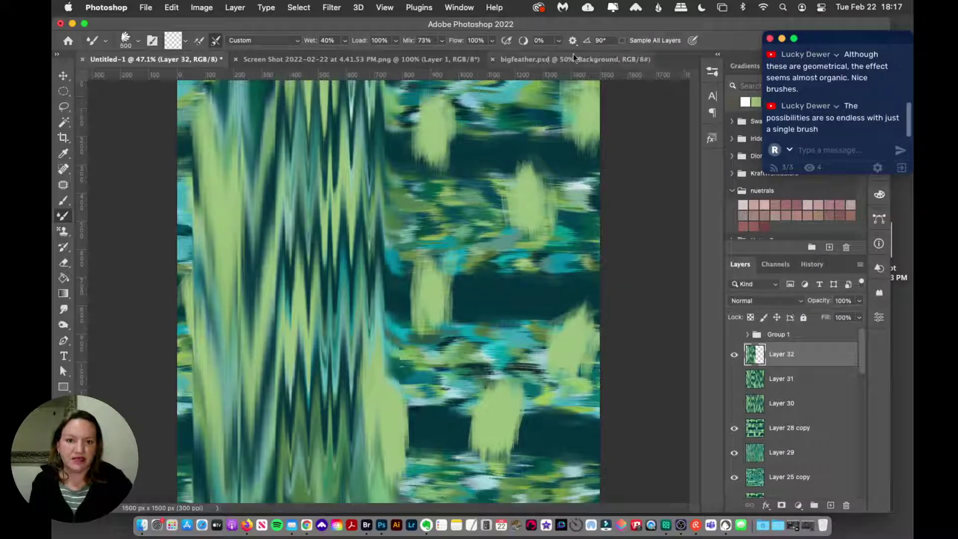
click(621, 40)
mouse_move(430, 96)
mouse_down()
mouse_move(409, 328)
mouse_move(413, 502)
mouse_up()
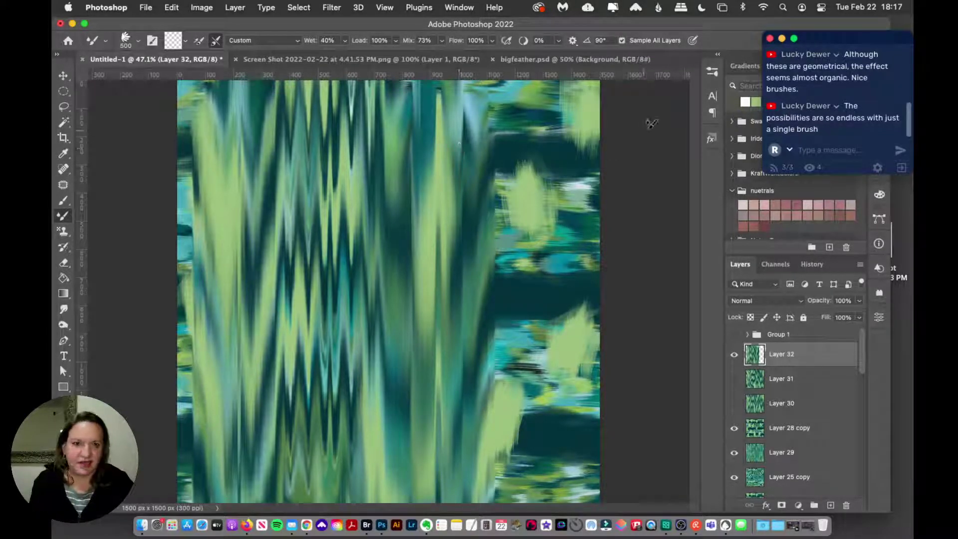
Switch to the paint pulling 9 brush with Sample All Layers on and pull a downward stroke near the pattern's right edge.
click(711, 72)
click(622, 366)
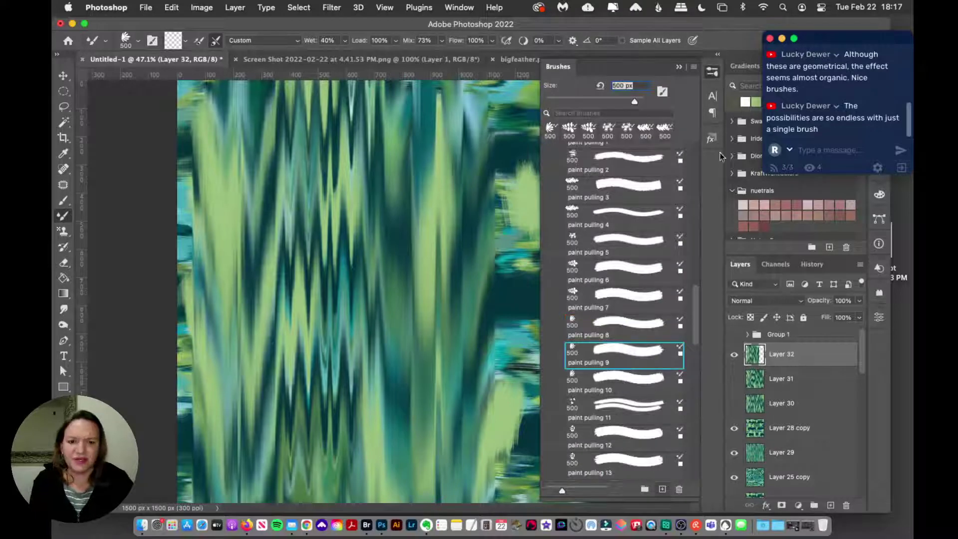
click(632, 42)
click(632, 41)
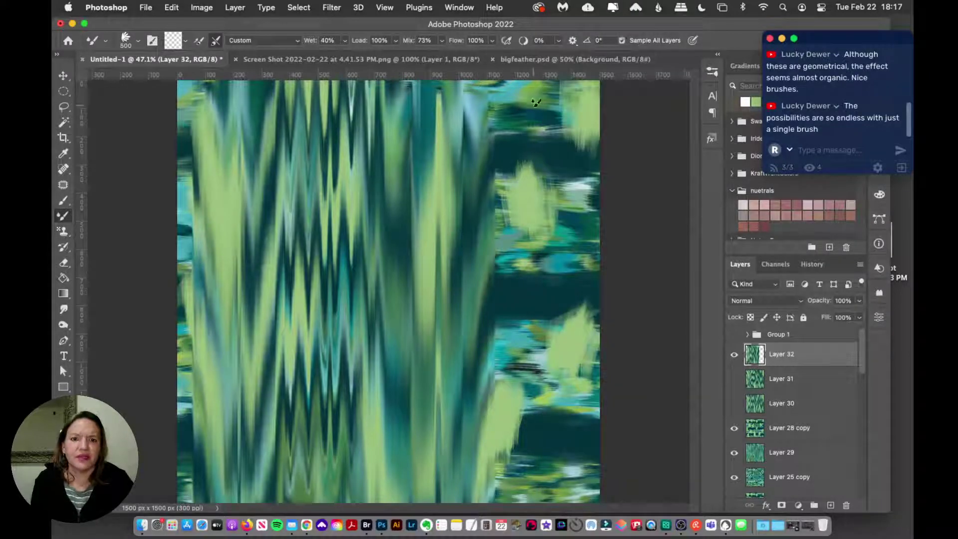
drag(524, 94, 521, 531)
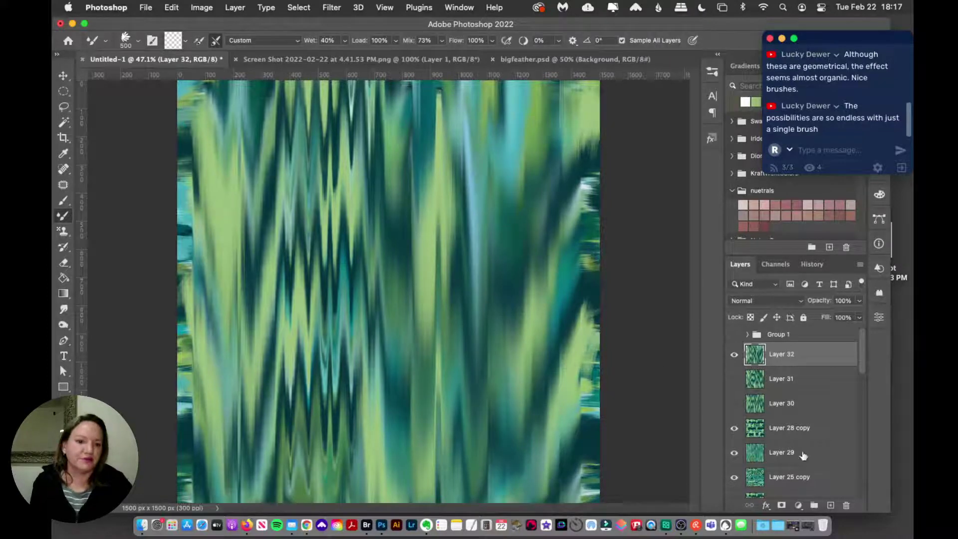
Add an empty layer above the painted Layer 32 and hide Layer 32.
click(830, 505)
click(734, 380)
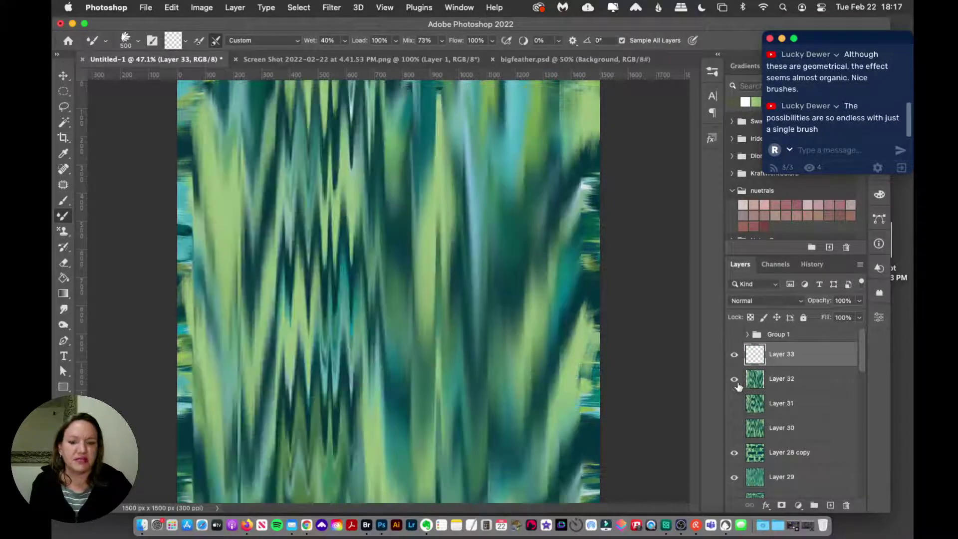
click(734, 380)
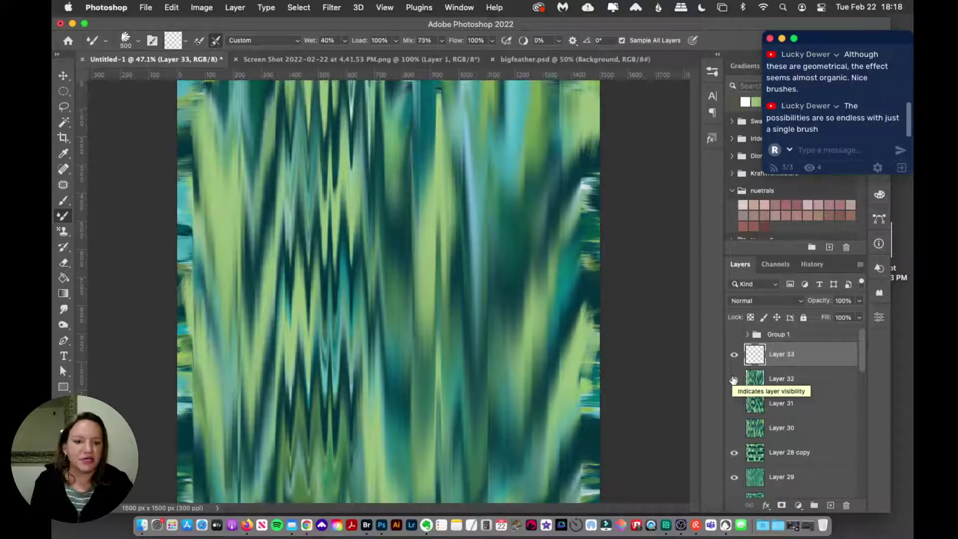
click(734, 379)
Switch to the paint pulling 10 brush with Sample All Layers on and pull a full-height downward stroke near the pattern's left edge.
click(712, 71)
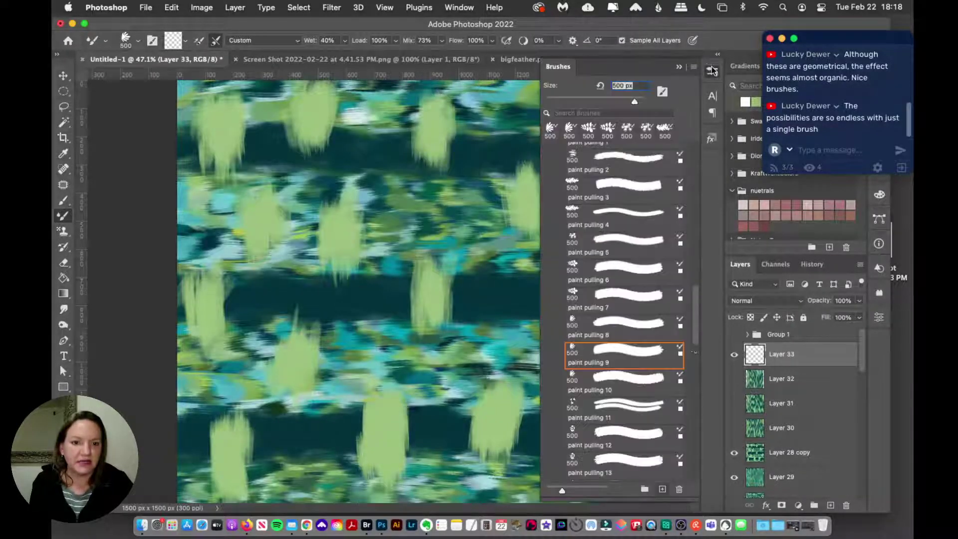
click(630, 382)
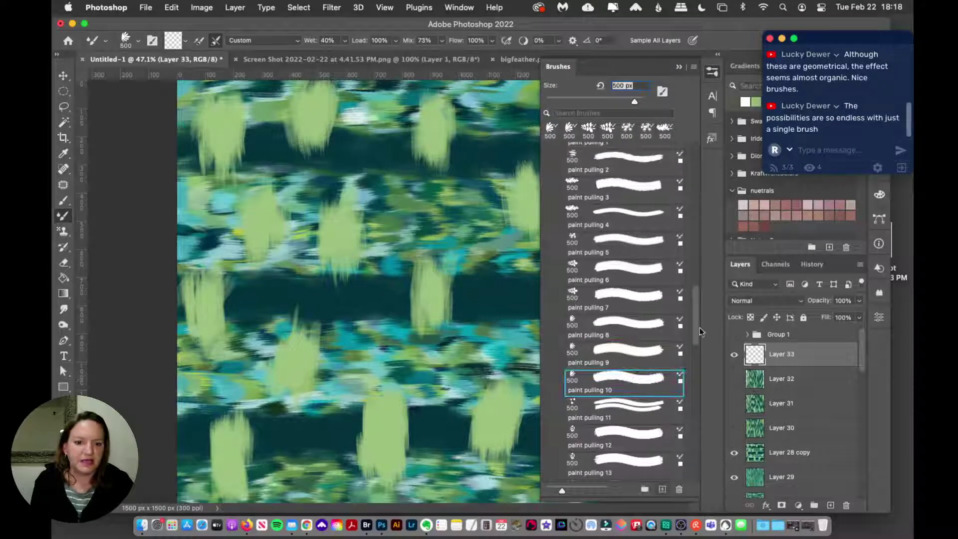
drag(700, 331, 694, 347)
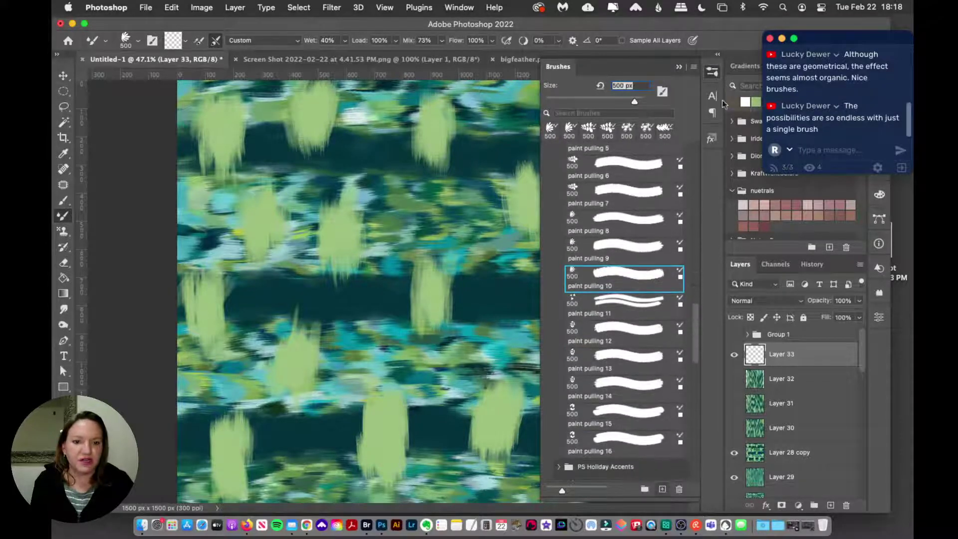
click(712, 71)
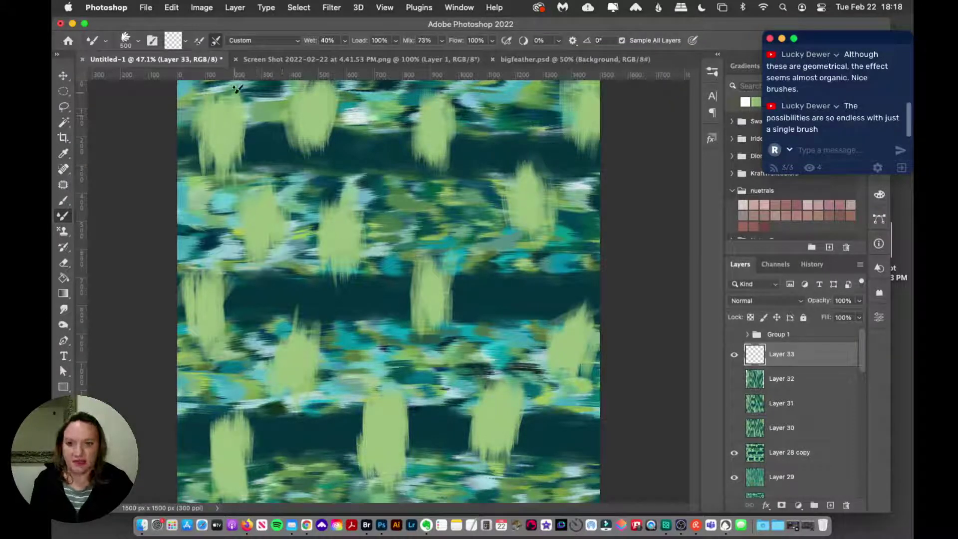
mouse_move(233, 94)
mouse_down()
mouse_move(214, 271)
mouse_move(219, 424)
mouse_move(207, 501)
mouse_up()
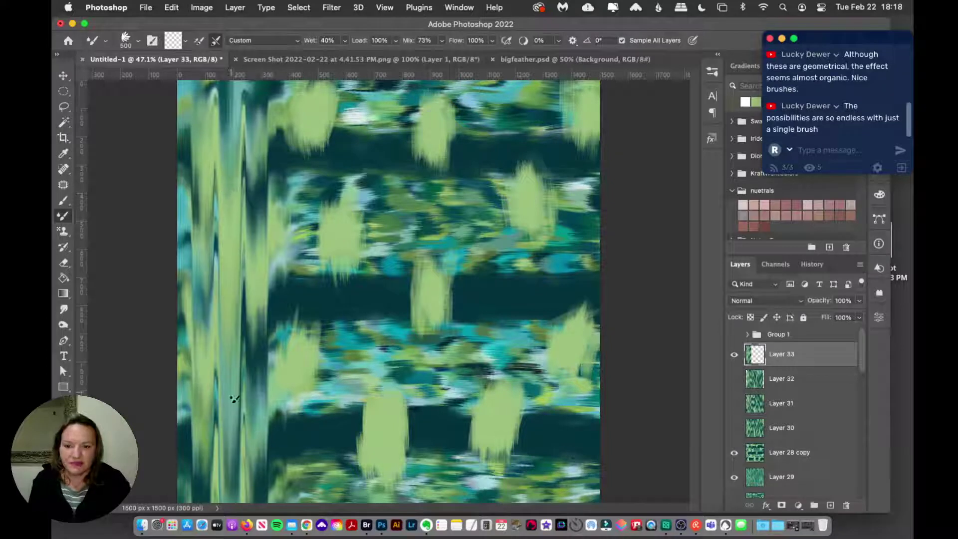
Switch to the paint pulling 11 brush.
click(712, 71)
click(671, 273)
click(712, 72)
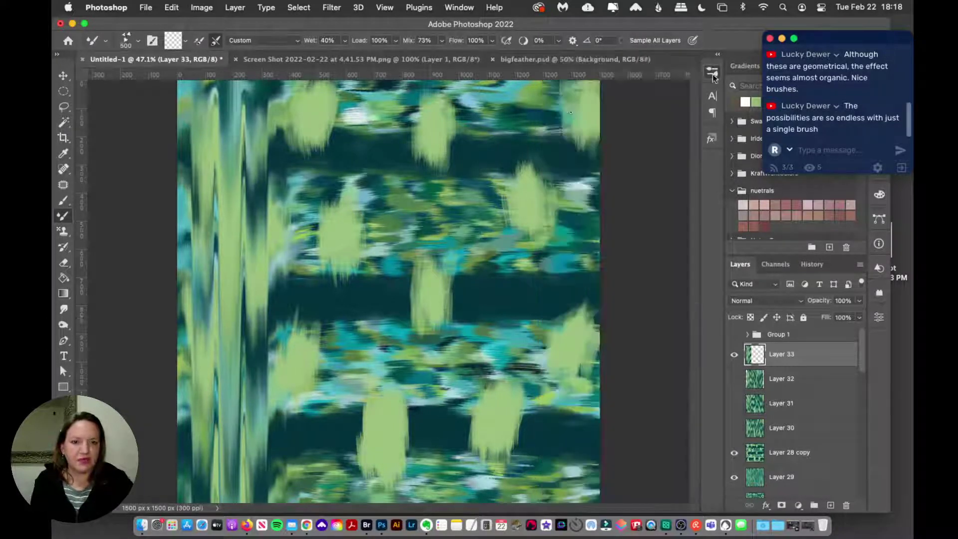
drag(317, 98, 317, 301)
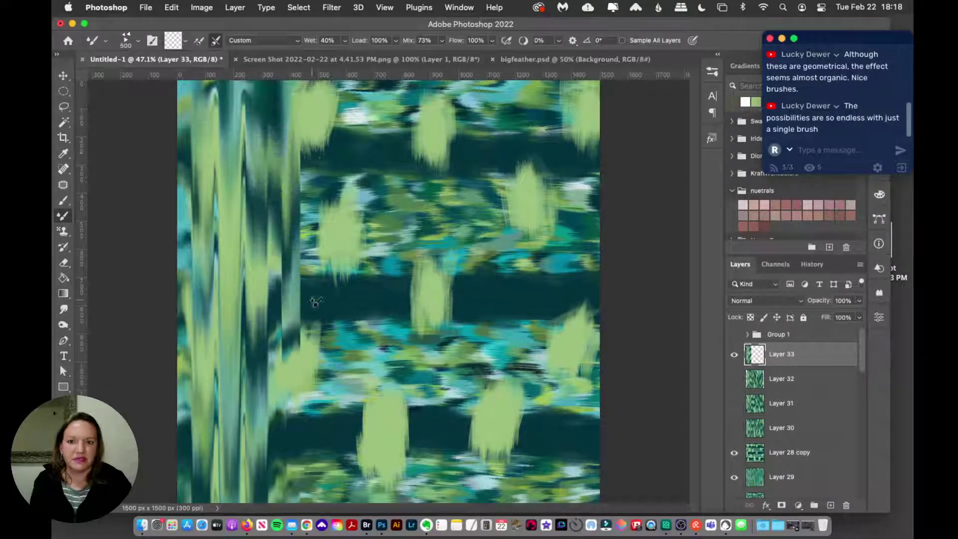
key(super+z)
drag(334, 94, 336, 162)
key(super+z)
Turn on Sample All Layers and pull a full-height downward stroke just right of the first pulled band.
click(627, 39)
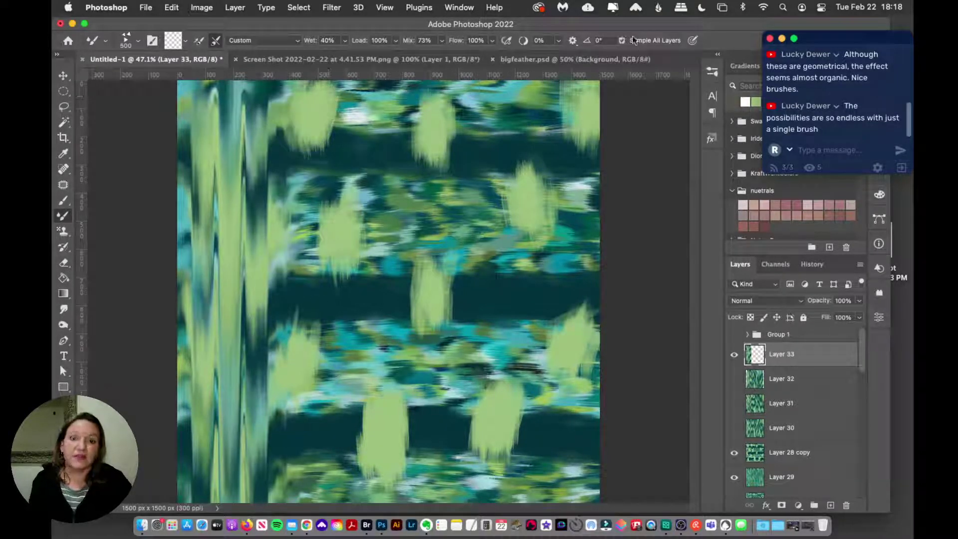
drag(317, 98, 316, 531)
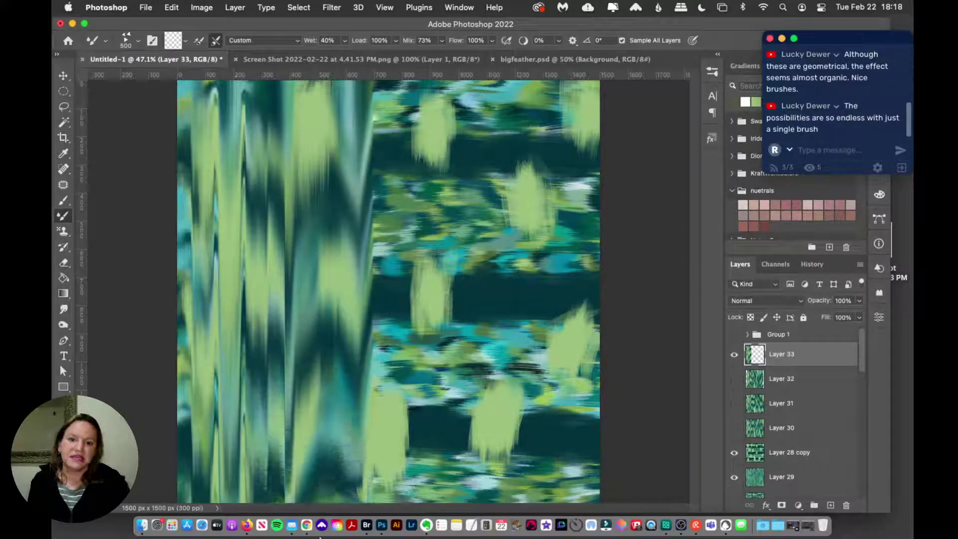
Switch to the paint pulling 12 brush with Sample All Layers on and pull a downward stroke just right of the pattern's centre.
click(713, 72)
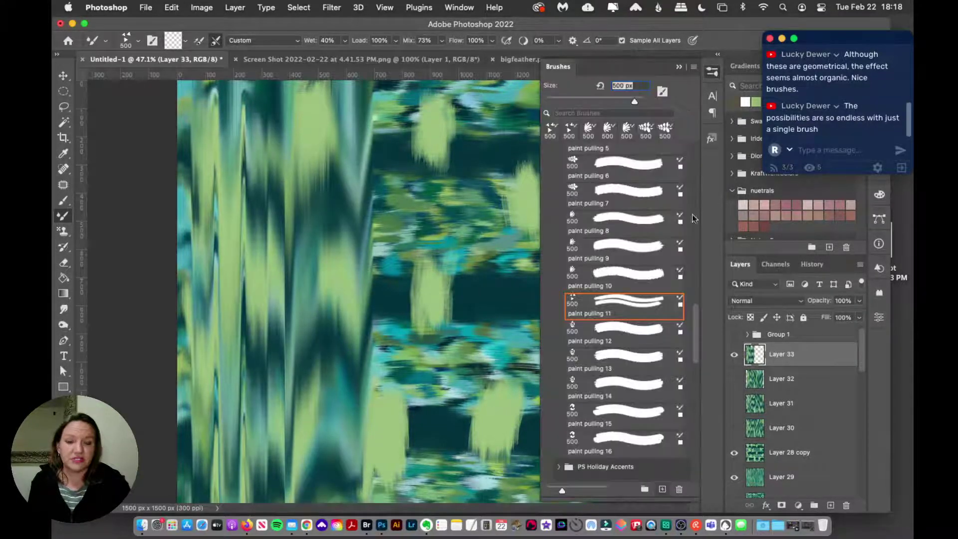
click(624, 331)
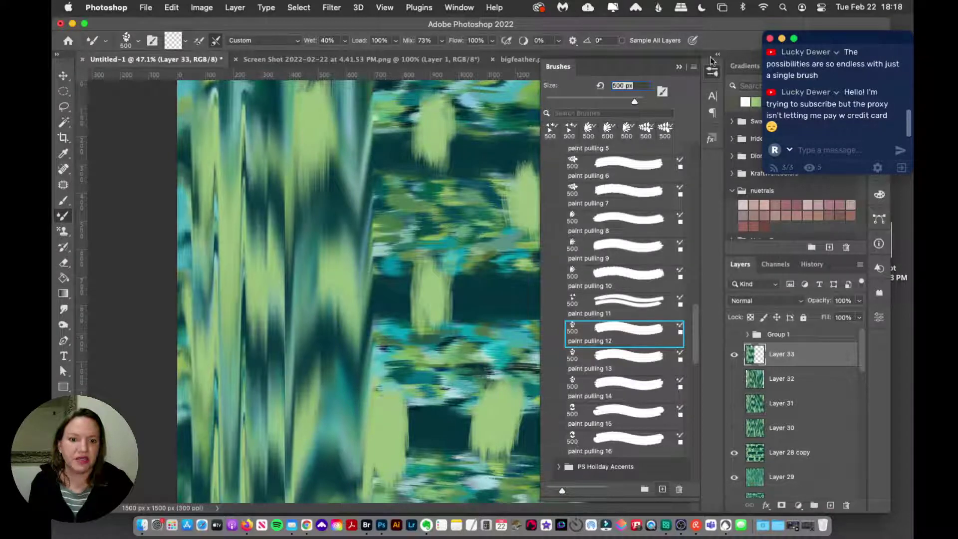
click(656, 41)
drag(416, 104, 407, 513)
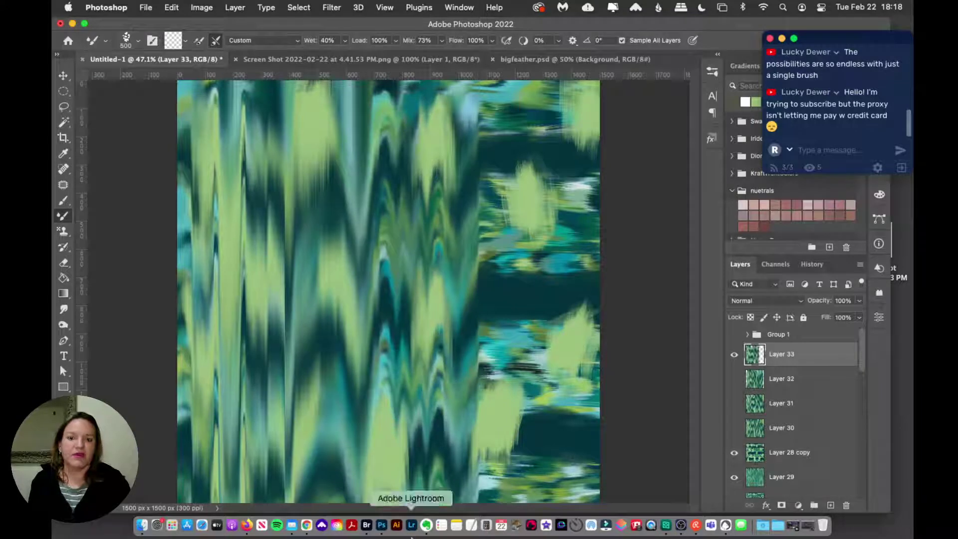
Switch to the paint pulling 13 brush with Sample All Layers on and pull a downward stroke over the remaining right-hand strip of the pattern.
click(712, 71)
click(620, 361)
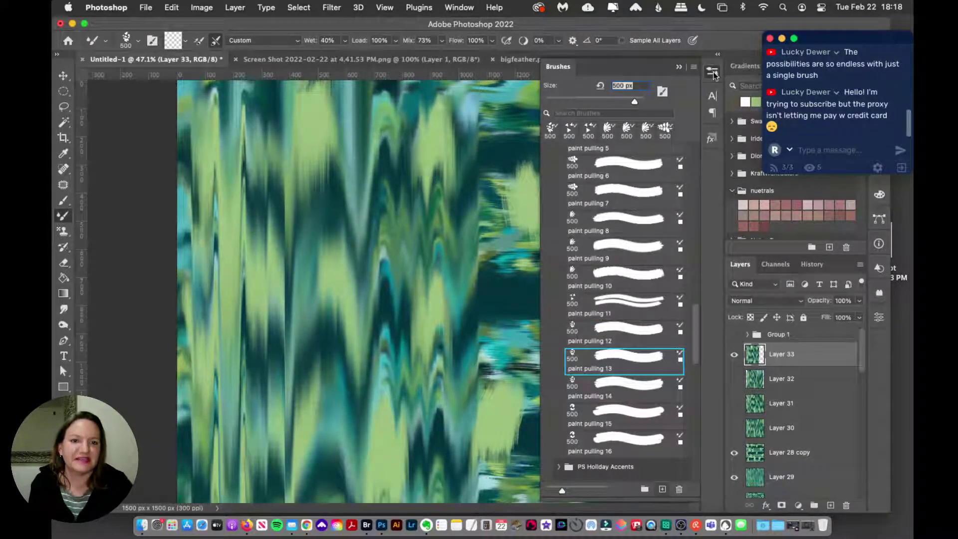
click(712, 71)
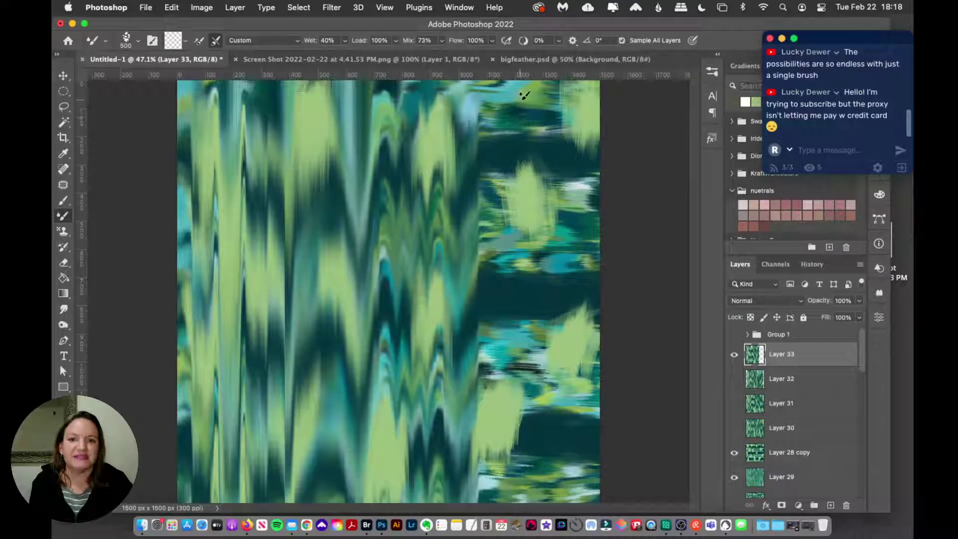
drag(523, 90, 516, 499)
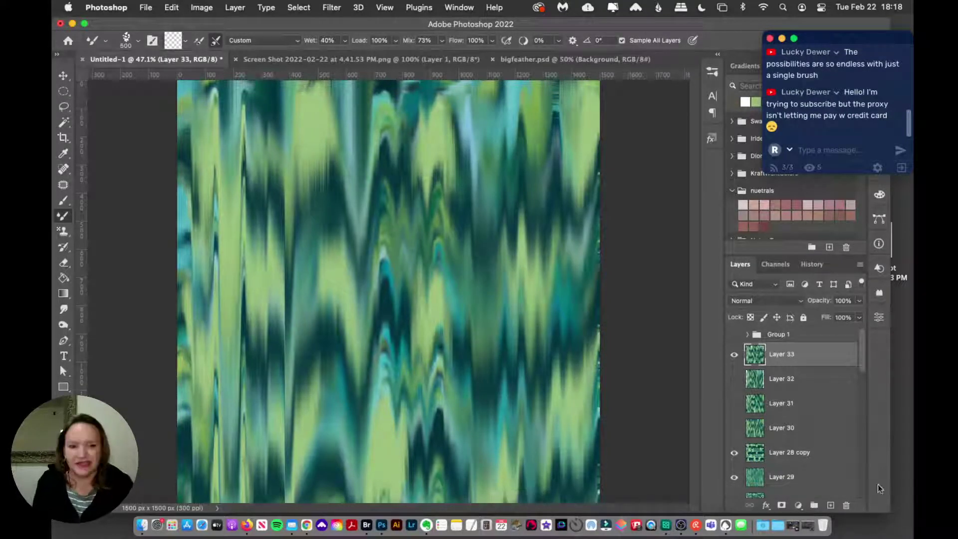
On a new layer with Layer 33 hidden, pull a downward stroke near the pattern's left edge using paint pulling 14 with Sample All Layers on.
click(830, 505)
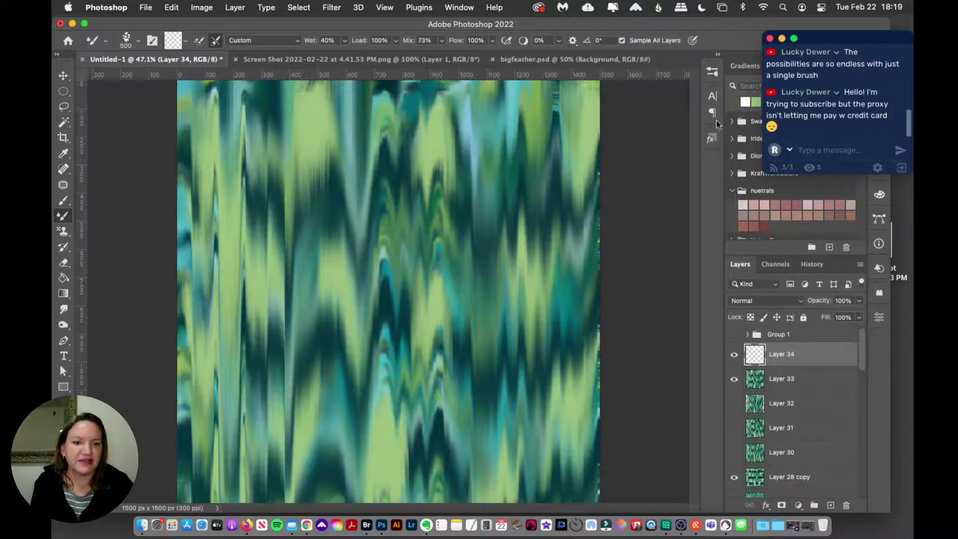
click(712, 72)
click(634, 383)
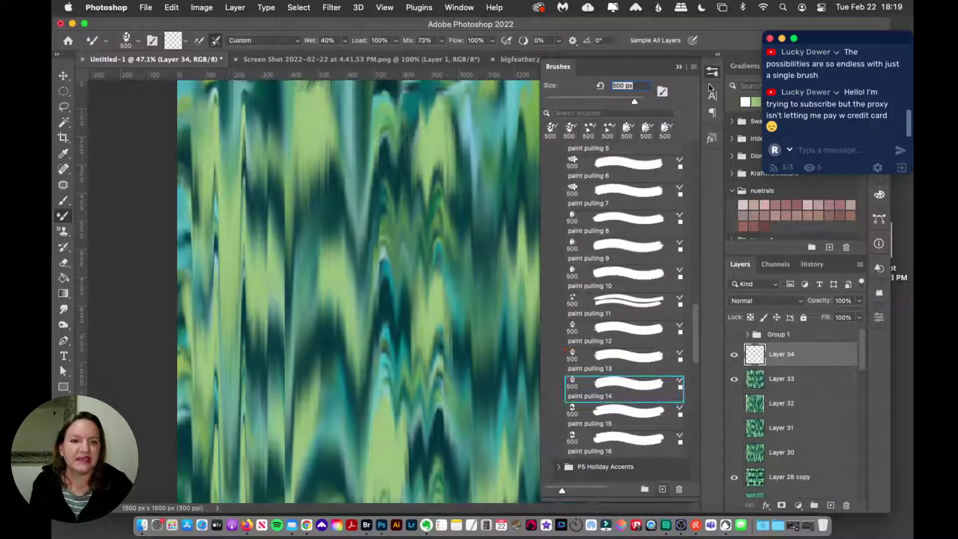
click(712, 72)
click(734, 379)
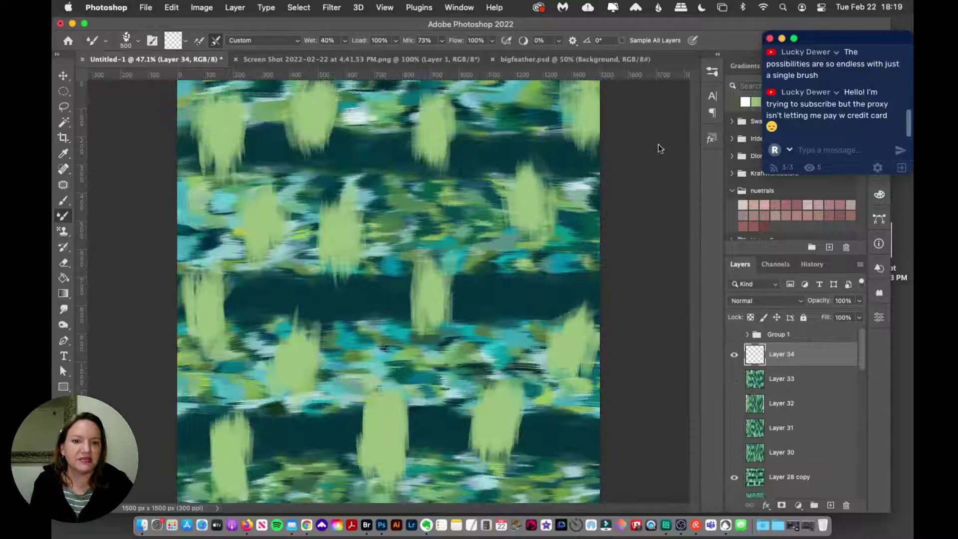
click(647, 40)
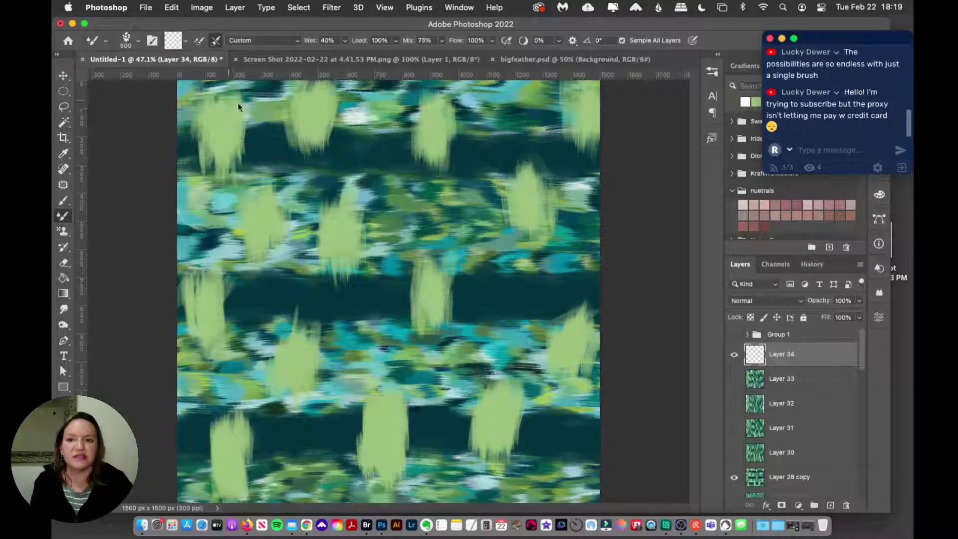
mouse_move(235, 89)
mouse_down()
mouse_move(206, 480)
mouse_move(219, 503)
mouse_up()
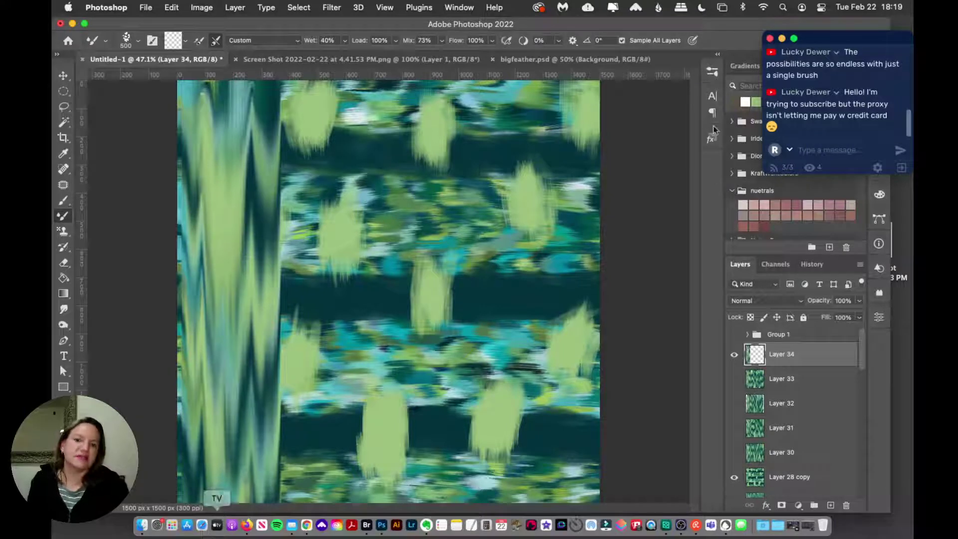
Switch to the paint pulling 15 brush with Sample All Layers on and pull an upward stroke beside the first band.
click(712, 71)
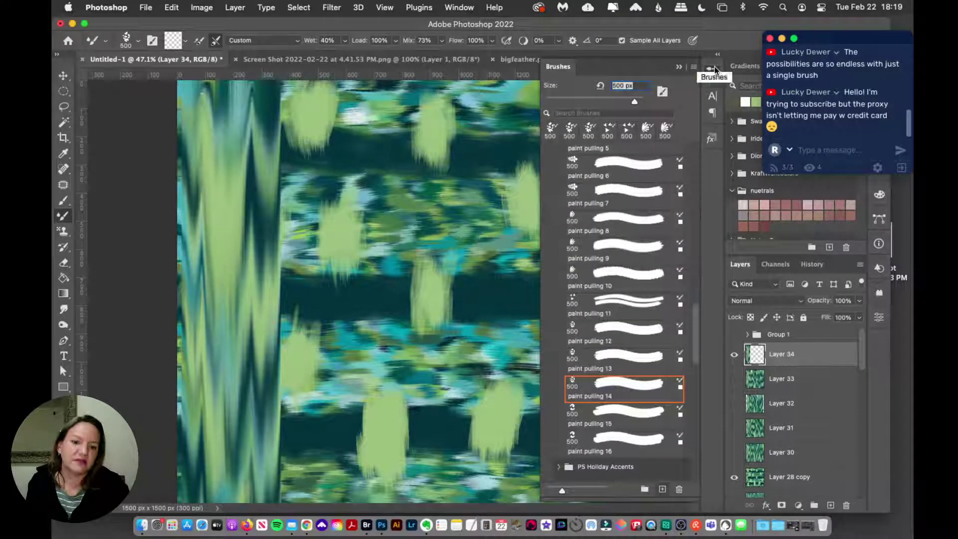
key(period)
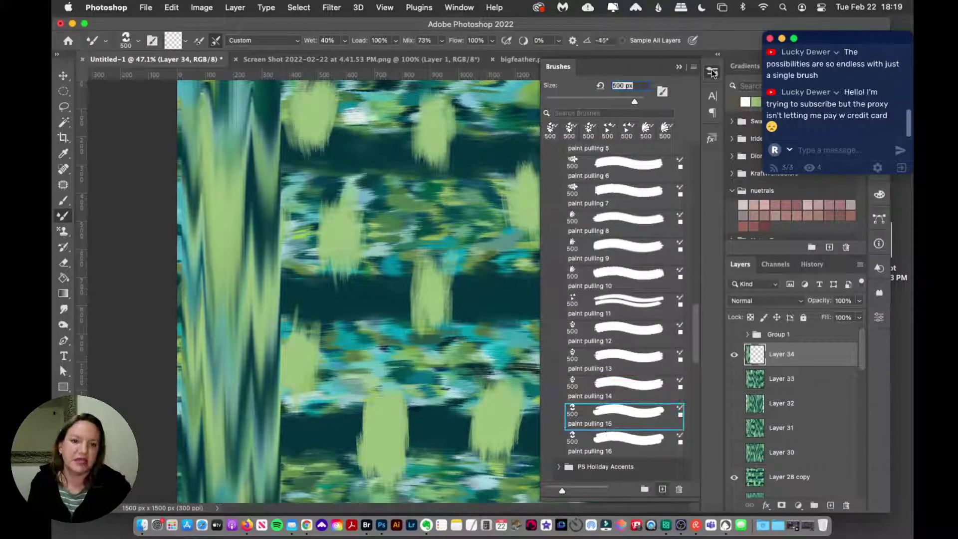
click(640, 43)
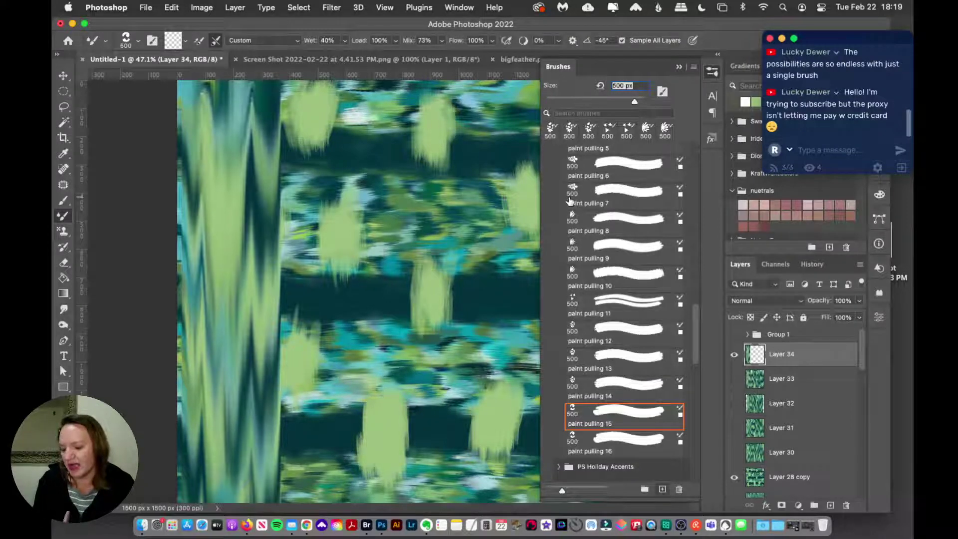
click(710, 75)
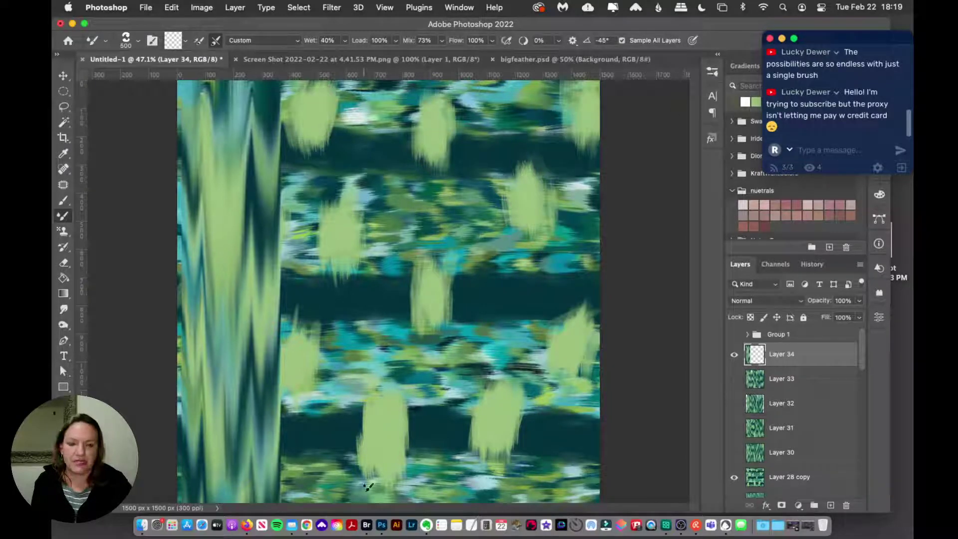
click(713, 72)
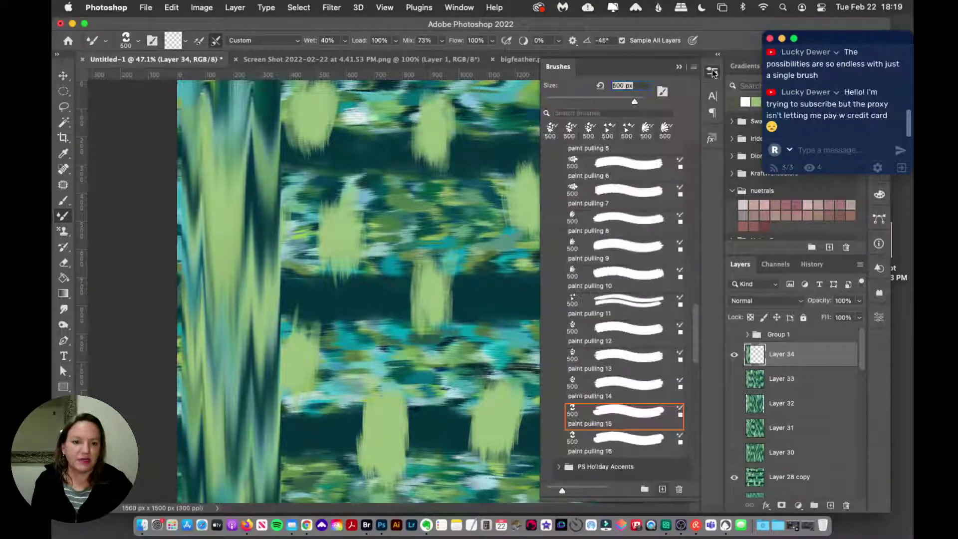
click(712, 71)
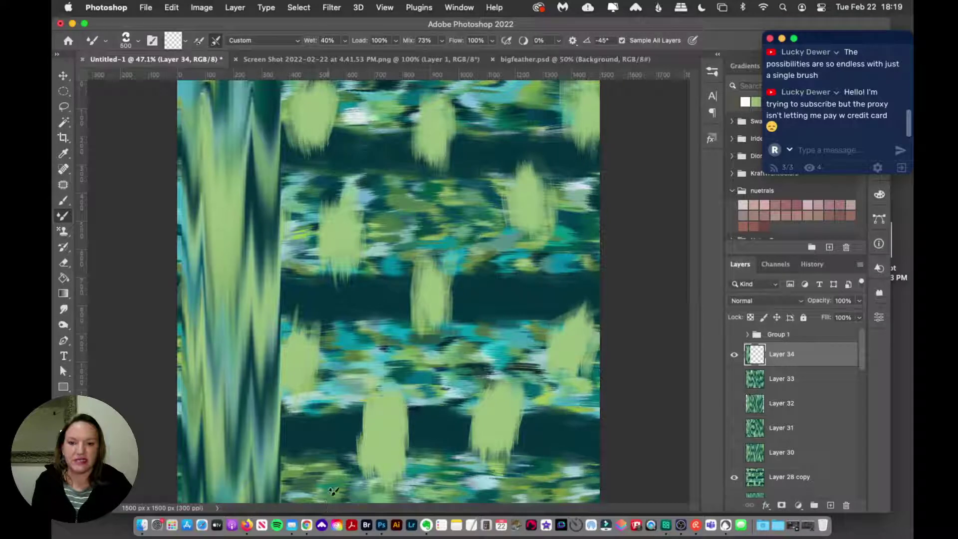
mouse_move(333, 491)
mouse_down()
mouse_move(324, 419)
mouse_move(379, 158)
mouse_move(352, 78)
mouse_up()
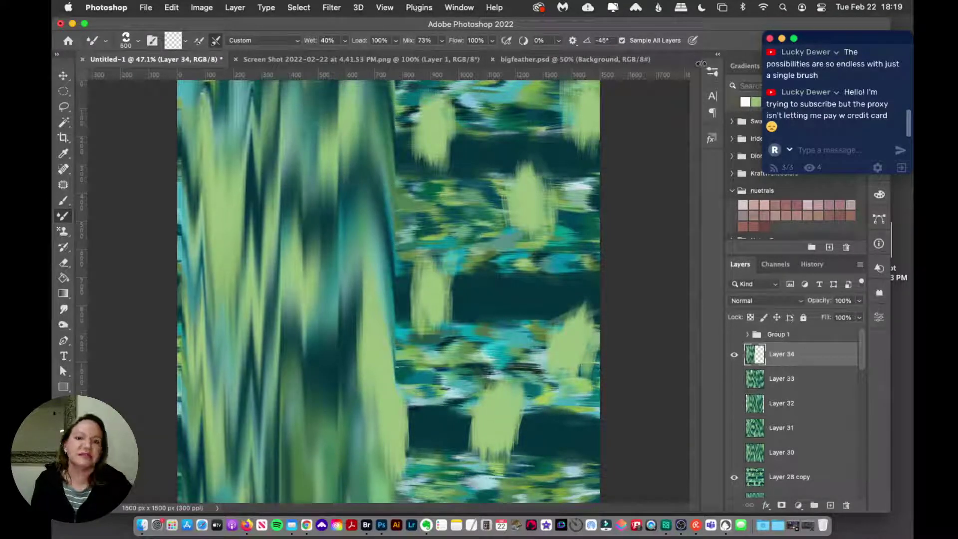
Using the paint pulling 16 brush with Sample All Layers on, pull a downward stroke right of centre and an upward one near the right edge.
click(712, 72)
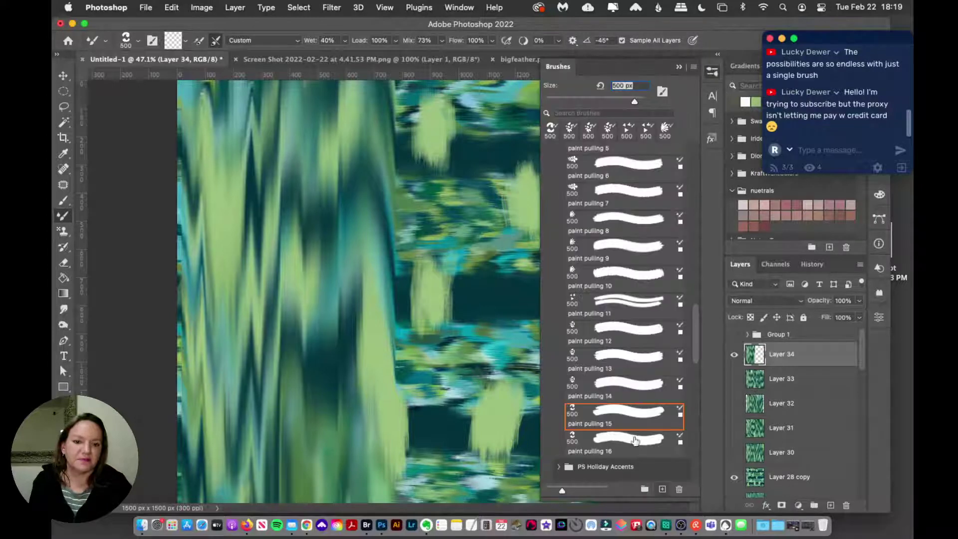
click(635, 440)
click(712, 72)
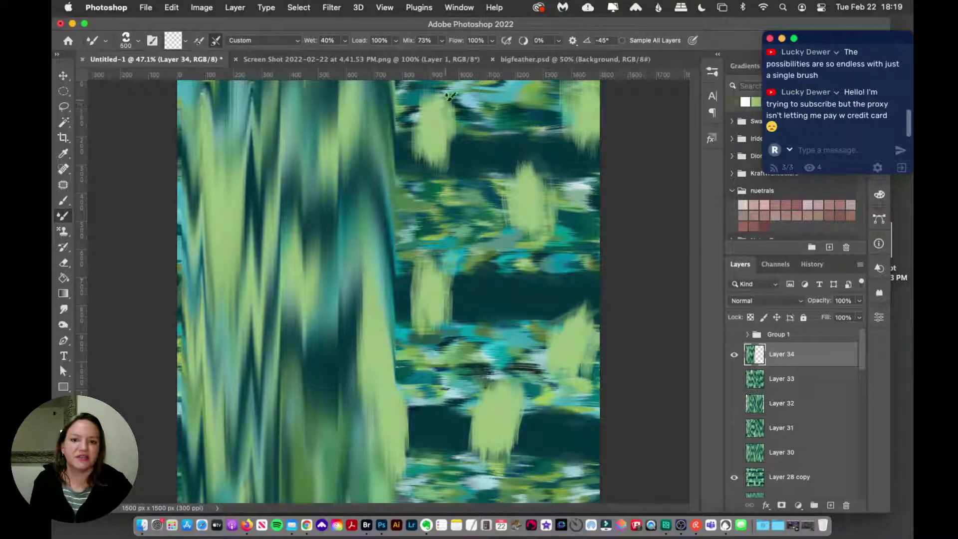
click(640, 39)
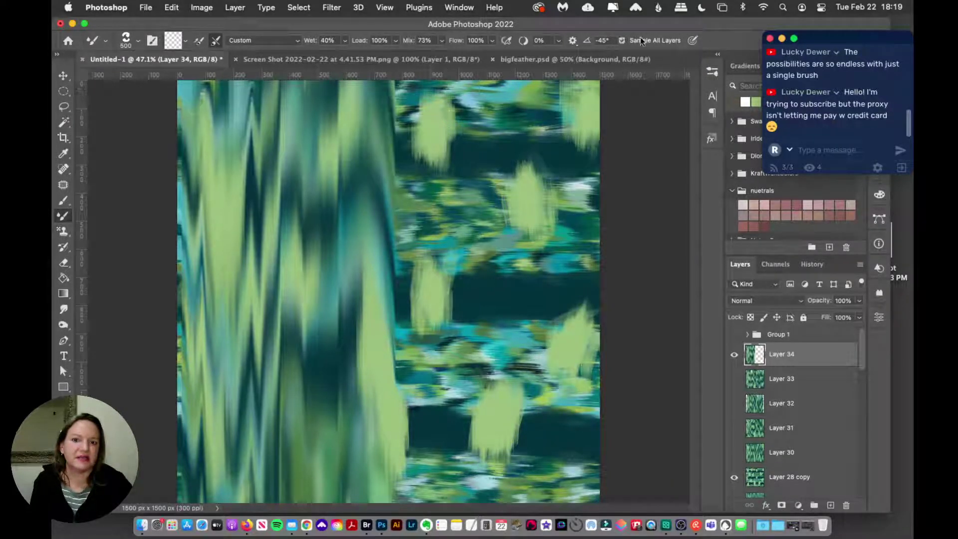
drag(435, 94, 451, 501)
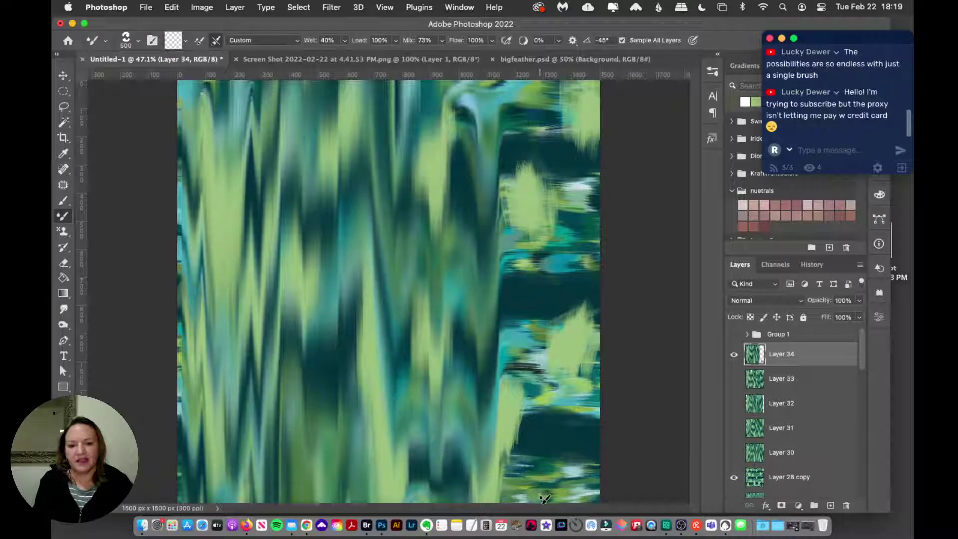
mouse_move(541, 491)
mouse_down()
mouse_move(558, 82)
mouse_move(546, 42)
mouse_up()
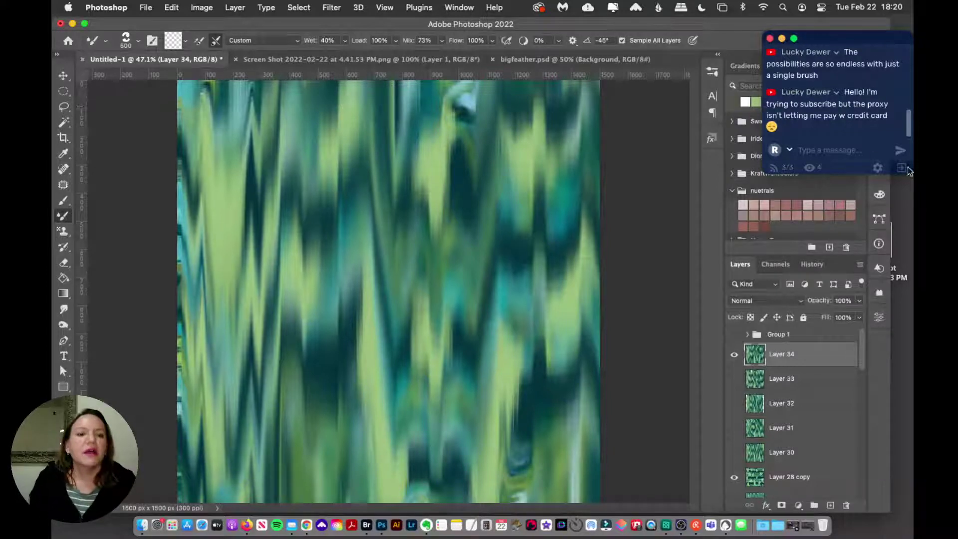
drag(872, 36, 855, 50)
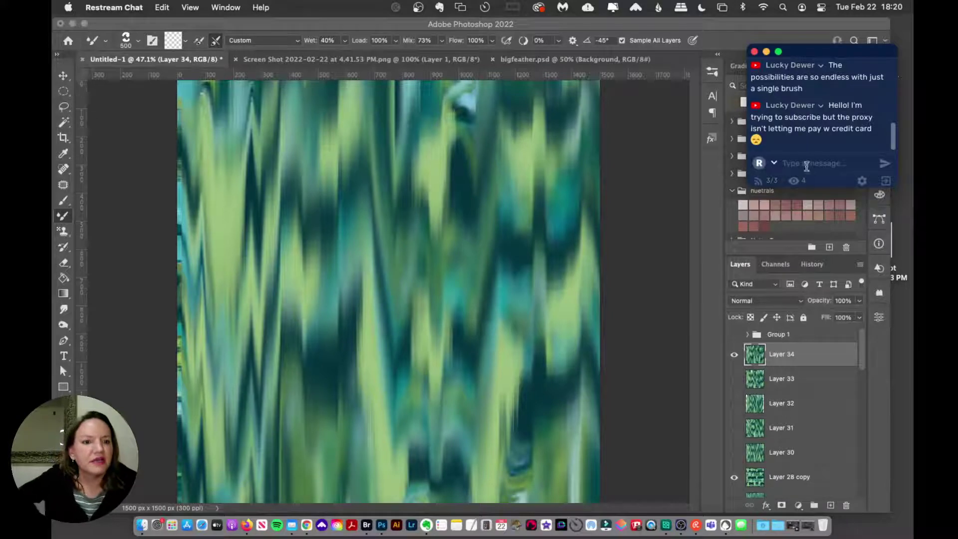
drag(892, 136, 885, 145)
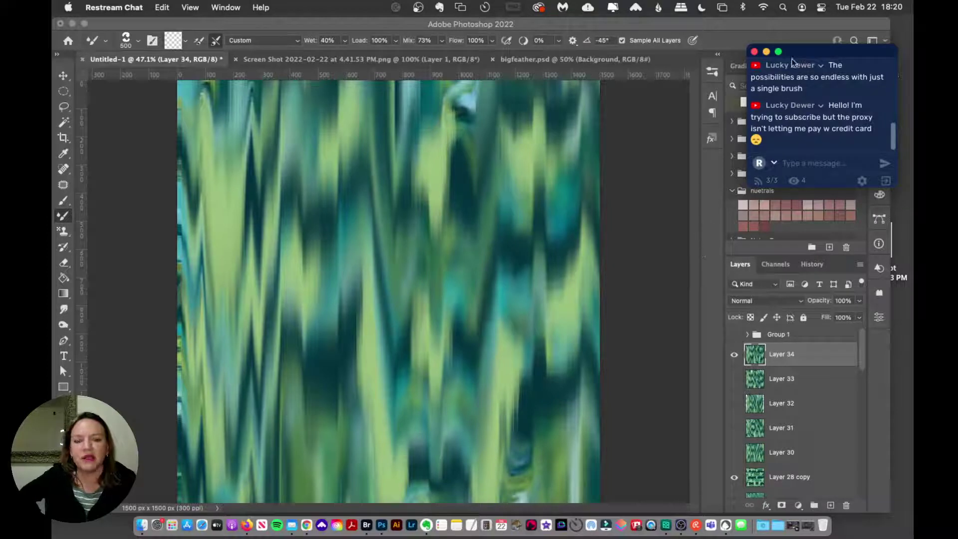
drag(811, 55, 816, 48)
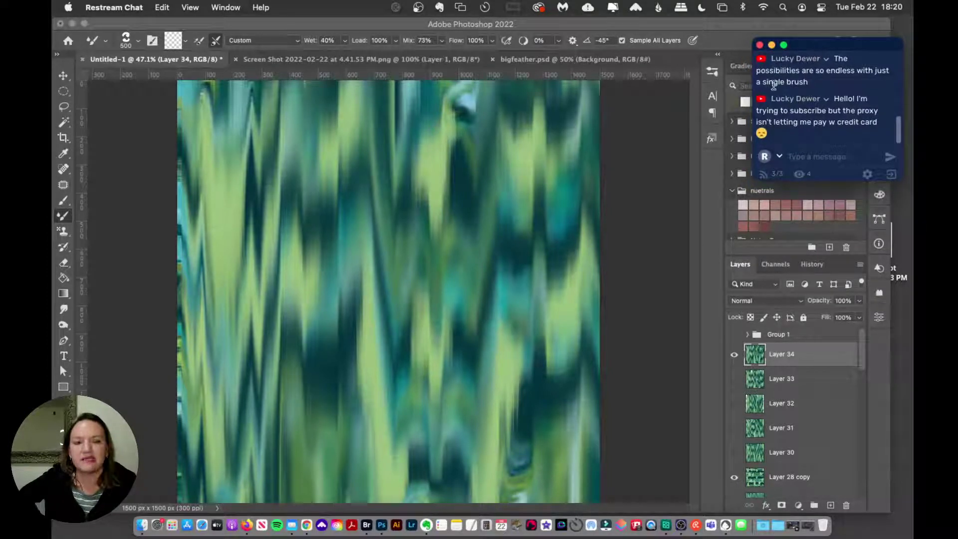